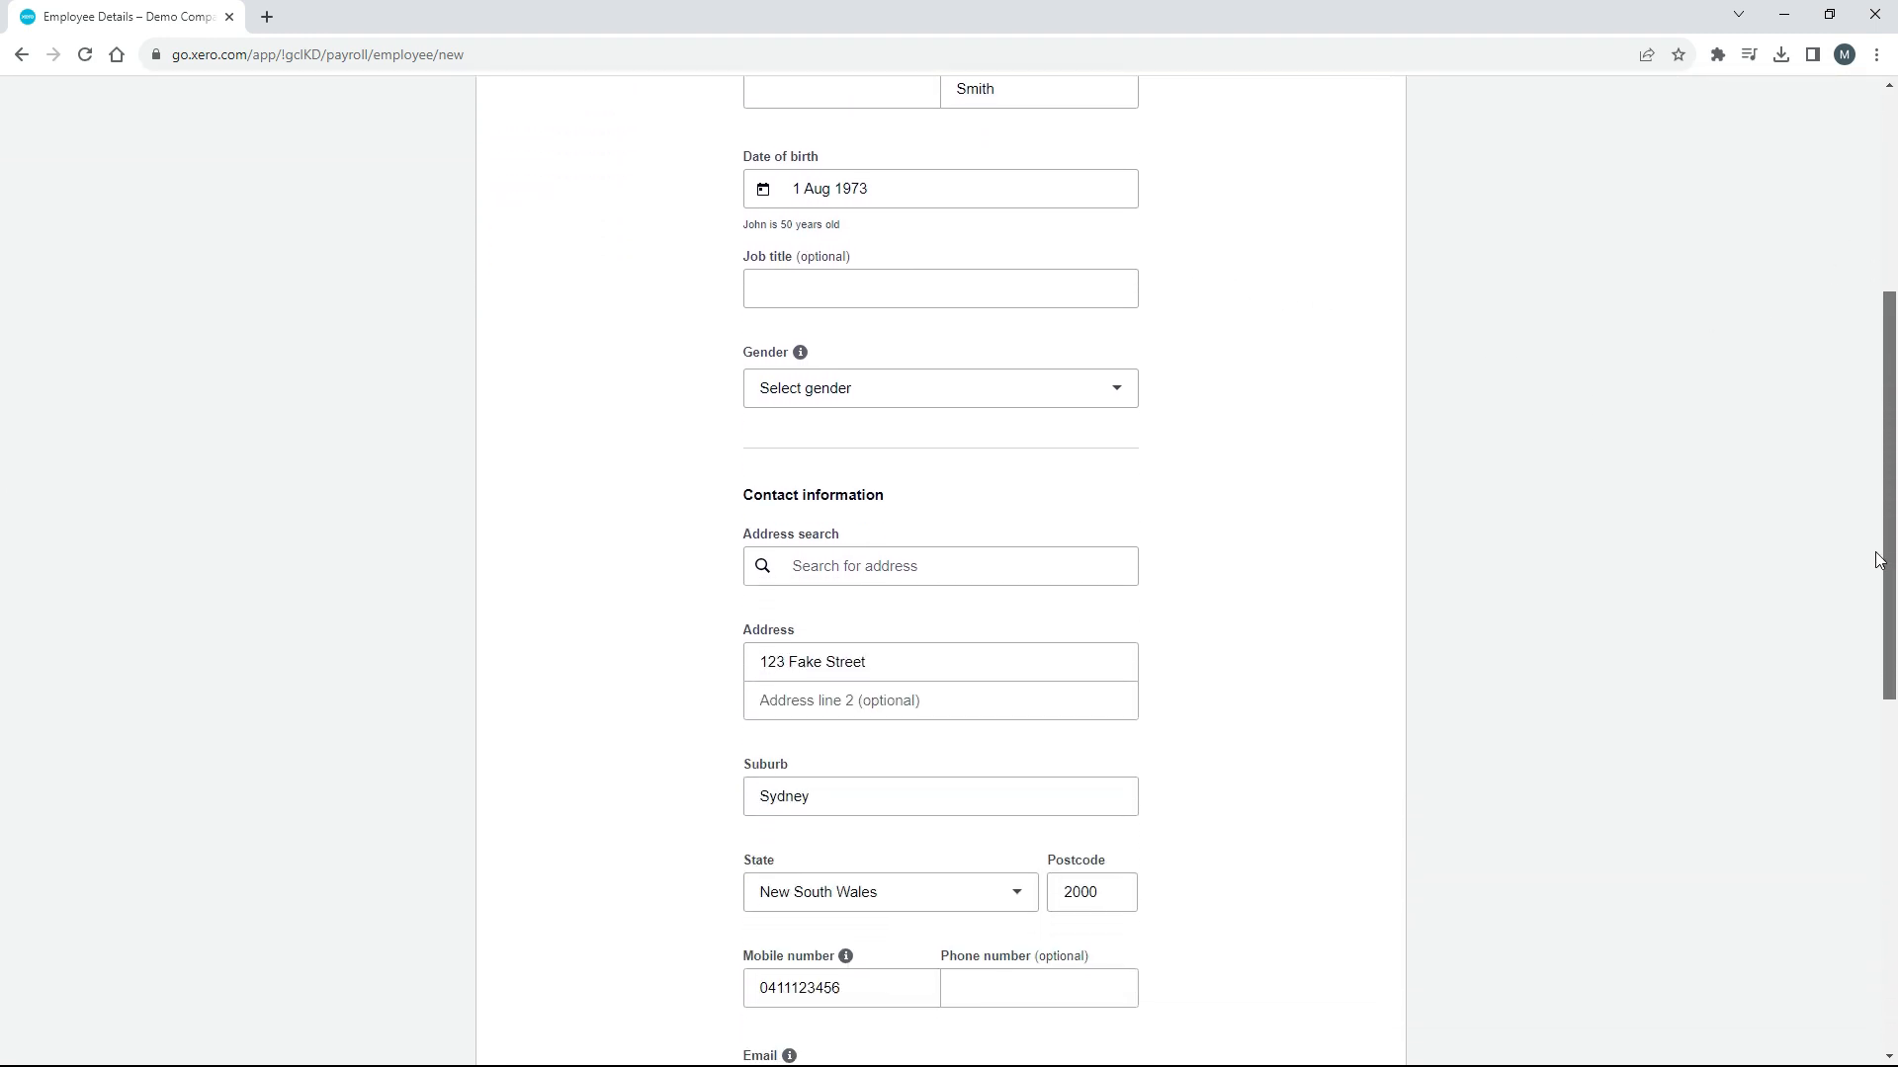
# Examine the gender choices, contact field hints and Xero Me invitation option in the new employee form.
pyautogui.moveTo(1876, 554); pyautogui.dragTo(1879, 645)
pyautogui.click(1116, 172)
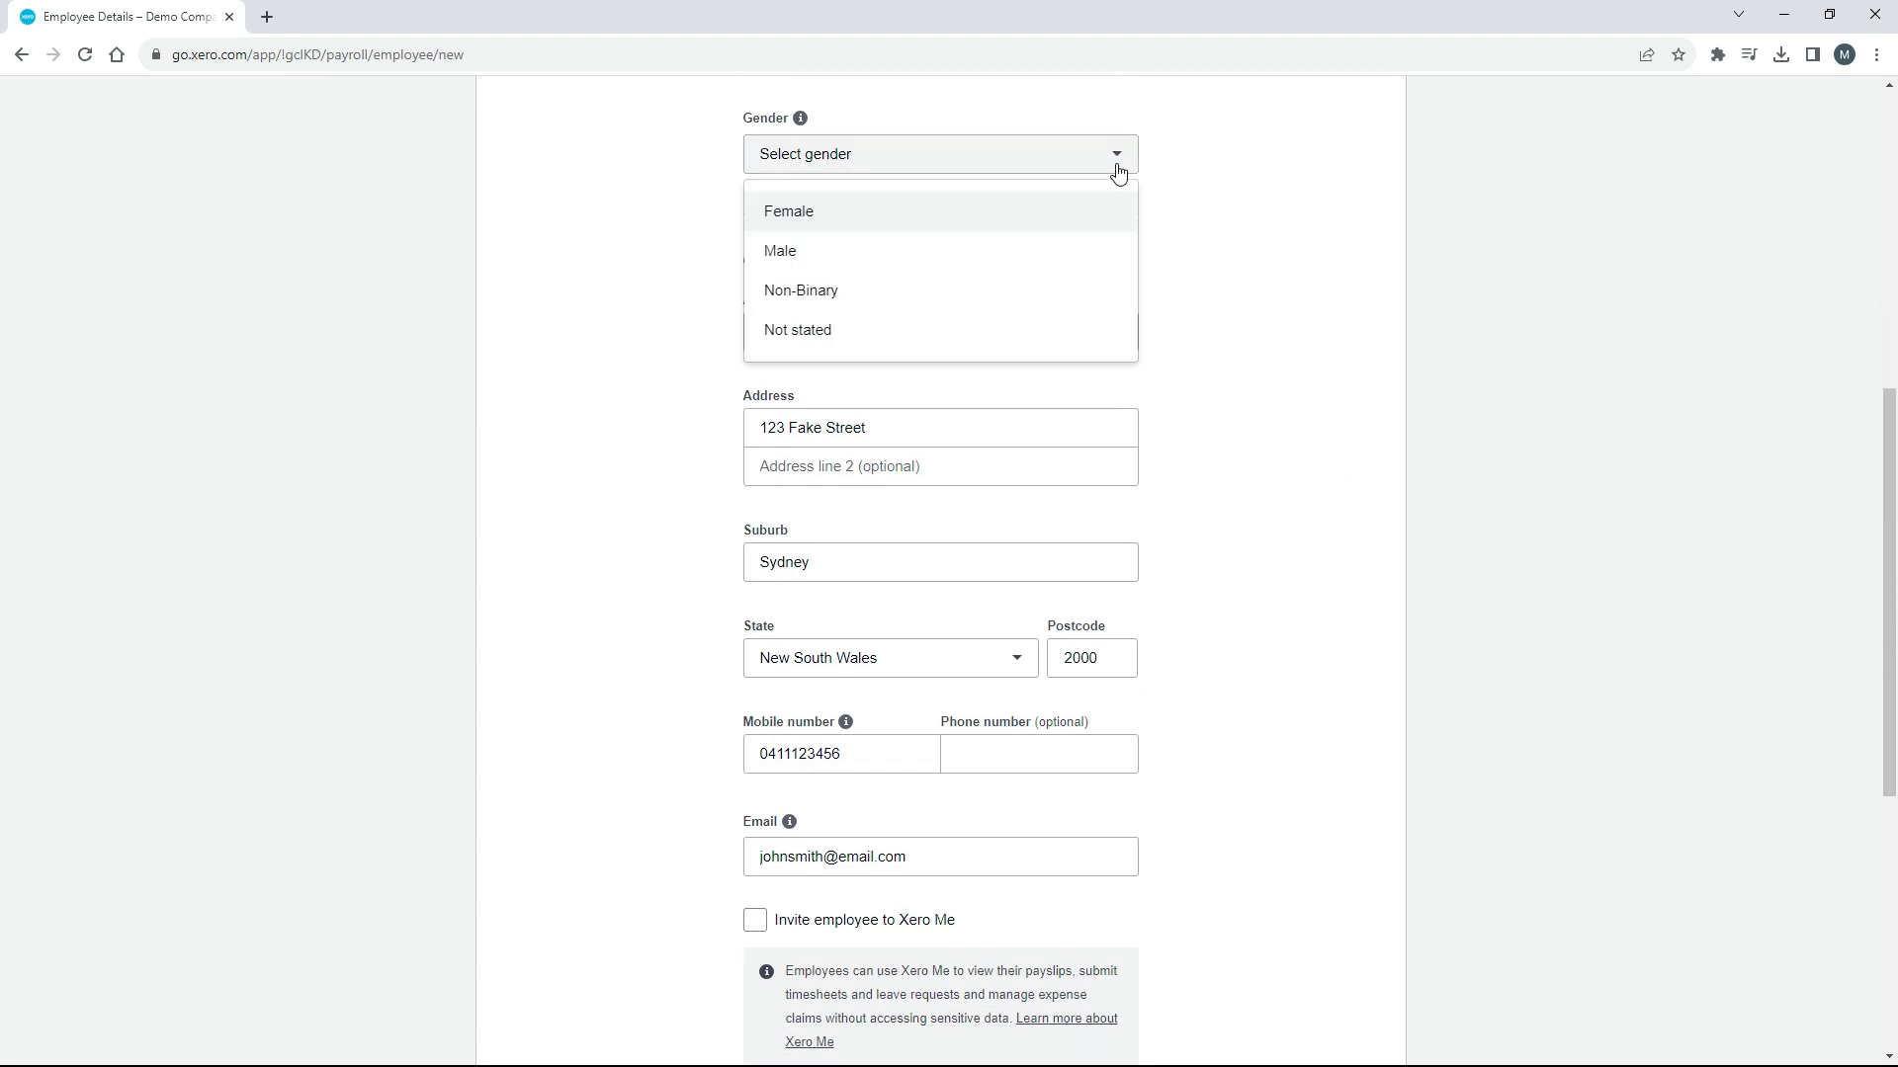
pyautogui.click(1232, 157)
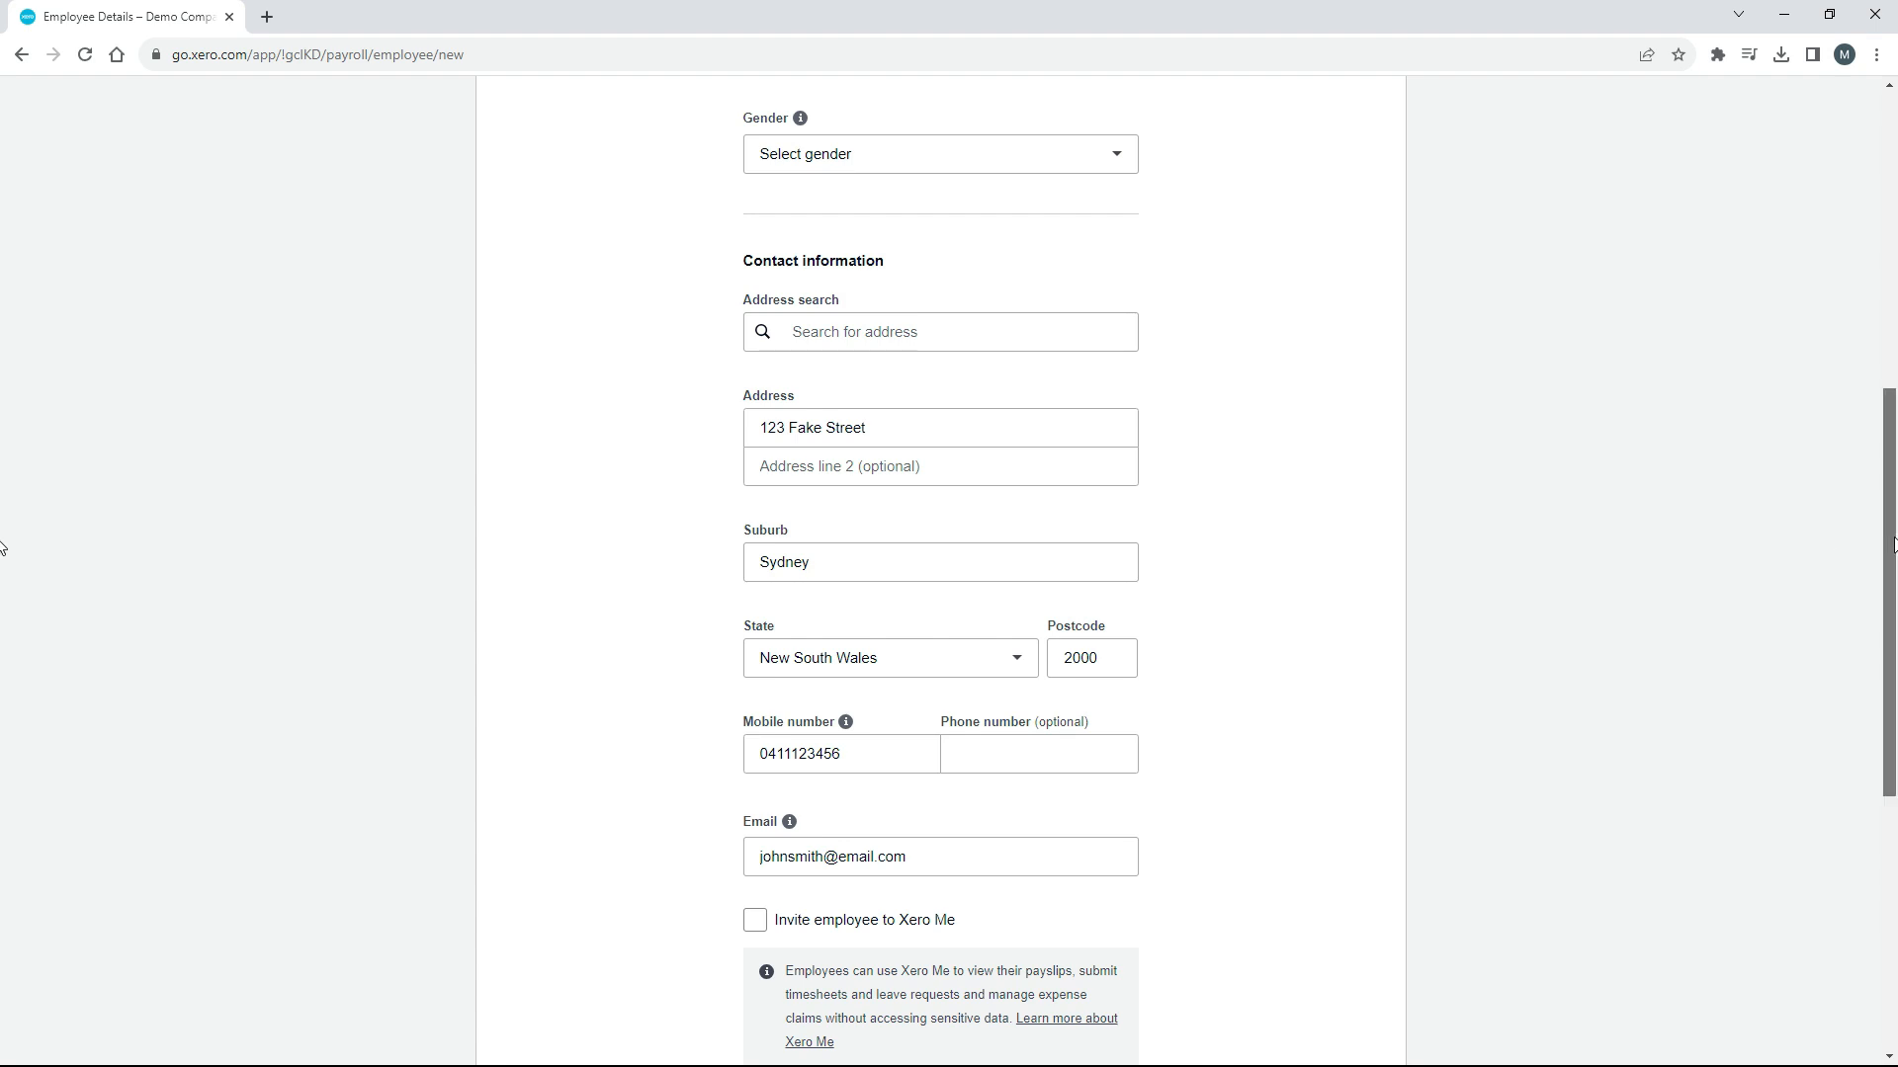
pyautogui.scroll(-3, 3, 593)
pyautogui.scroll(-1, 3, 681)
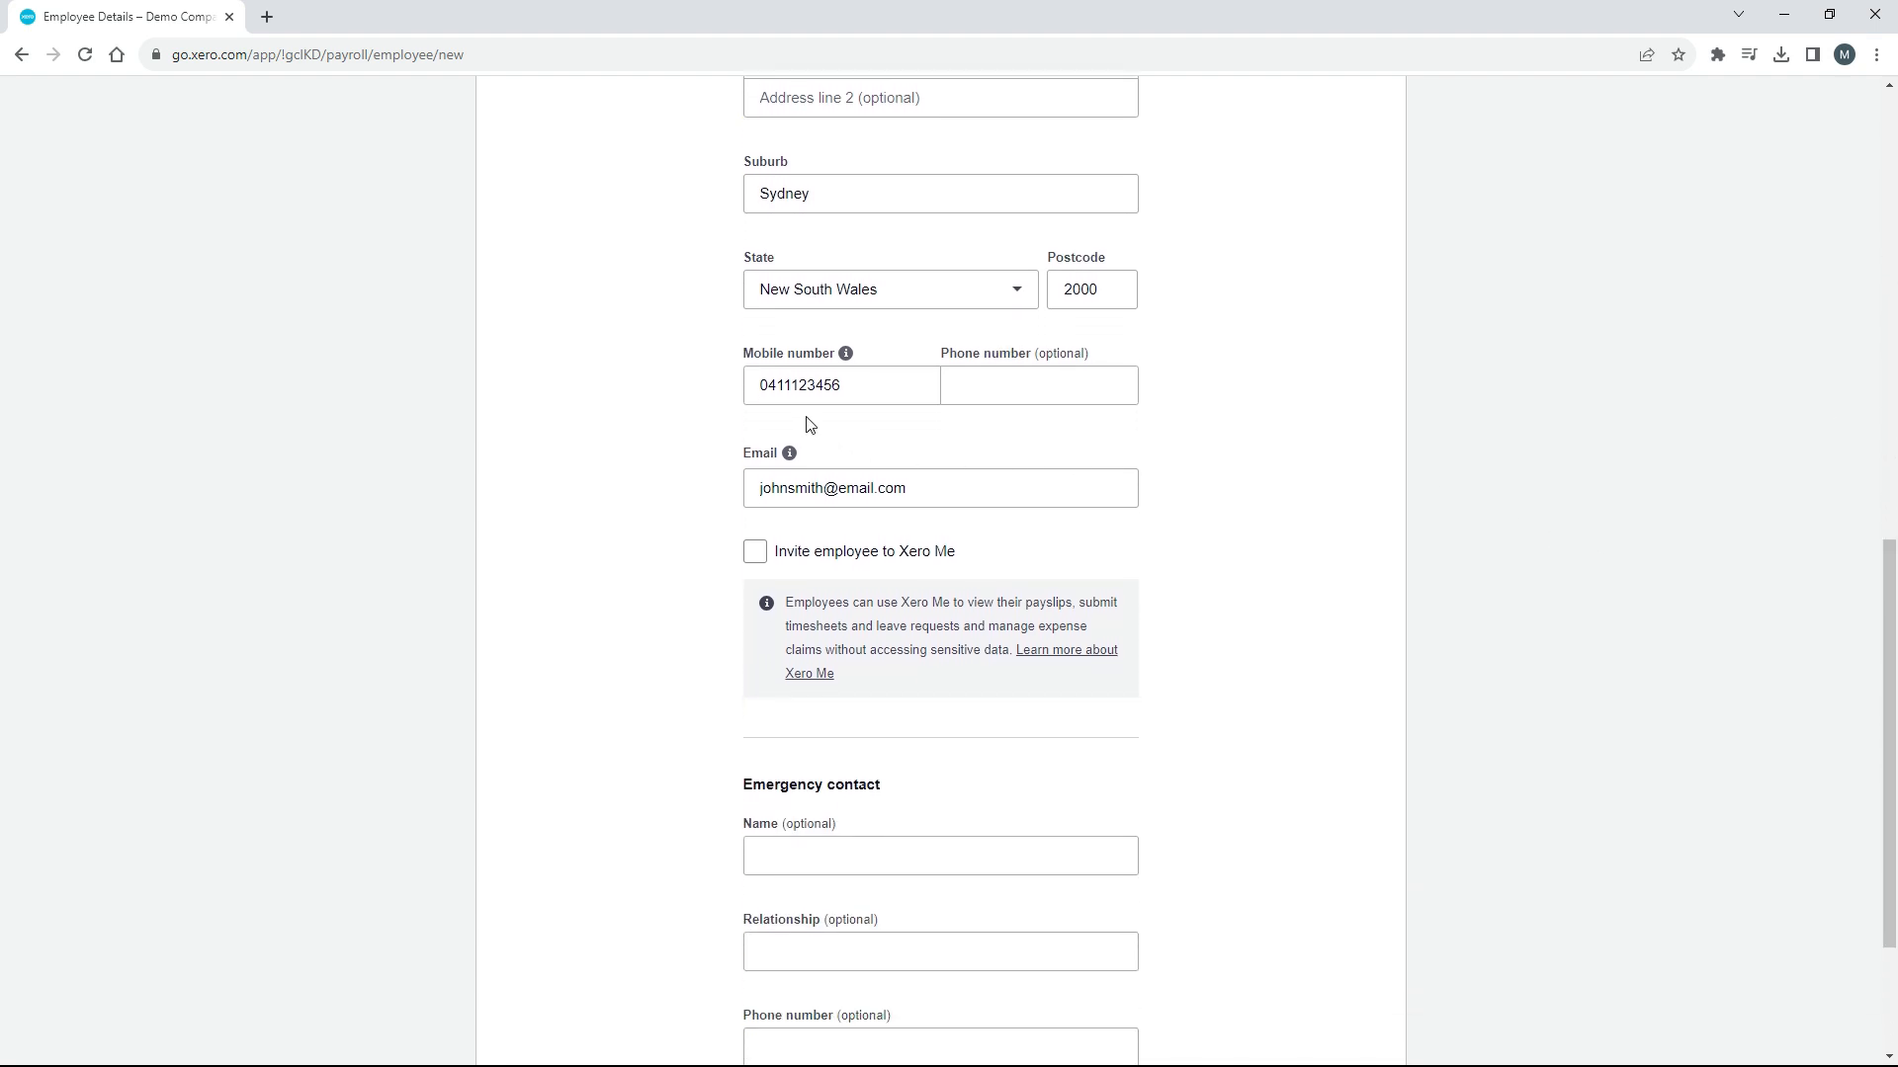
pyautogui.moveTo(847, 360)
pyautogui.moveTo(790, 457)
pyautogui.click(755, 555)
pyautogui.click(755, 552)
# Save the new employee's personal details with the emergency contact section left blank.
pyautogui.click(1893, 598)
pyautogui.moveTo(1892, 598); pyautogui.dragTo(1892, 700)
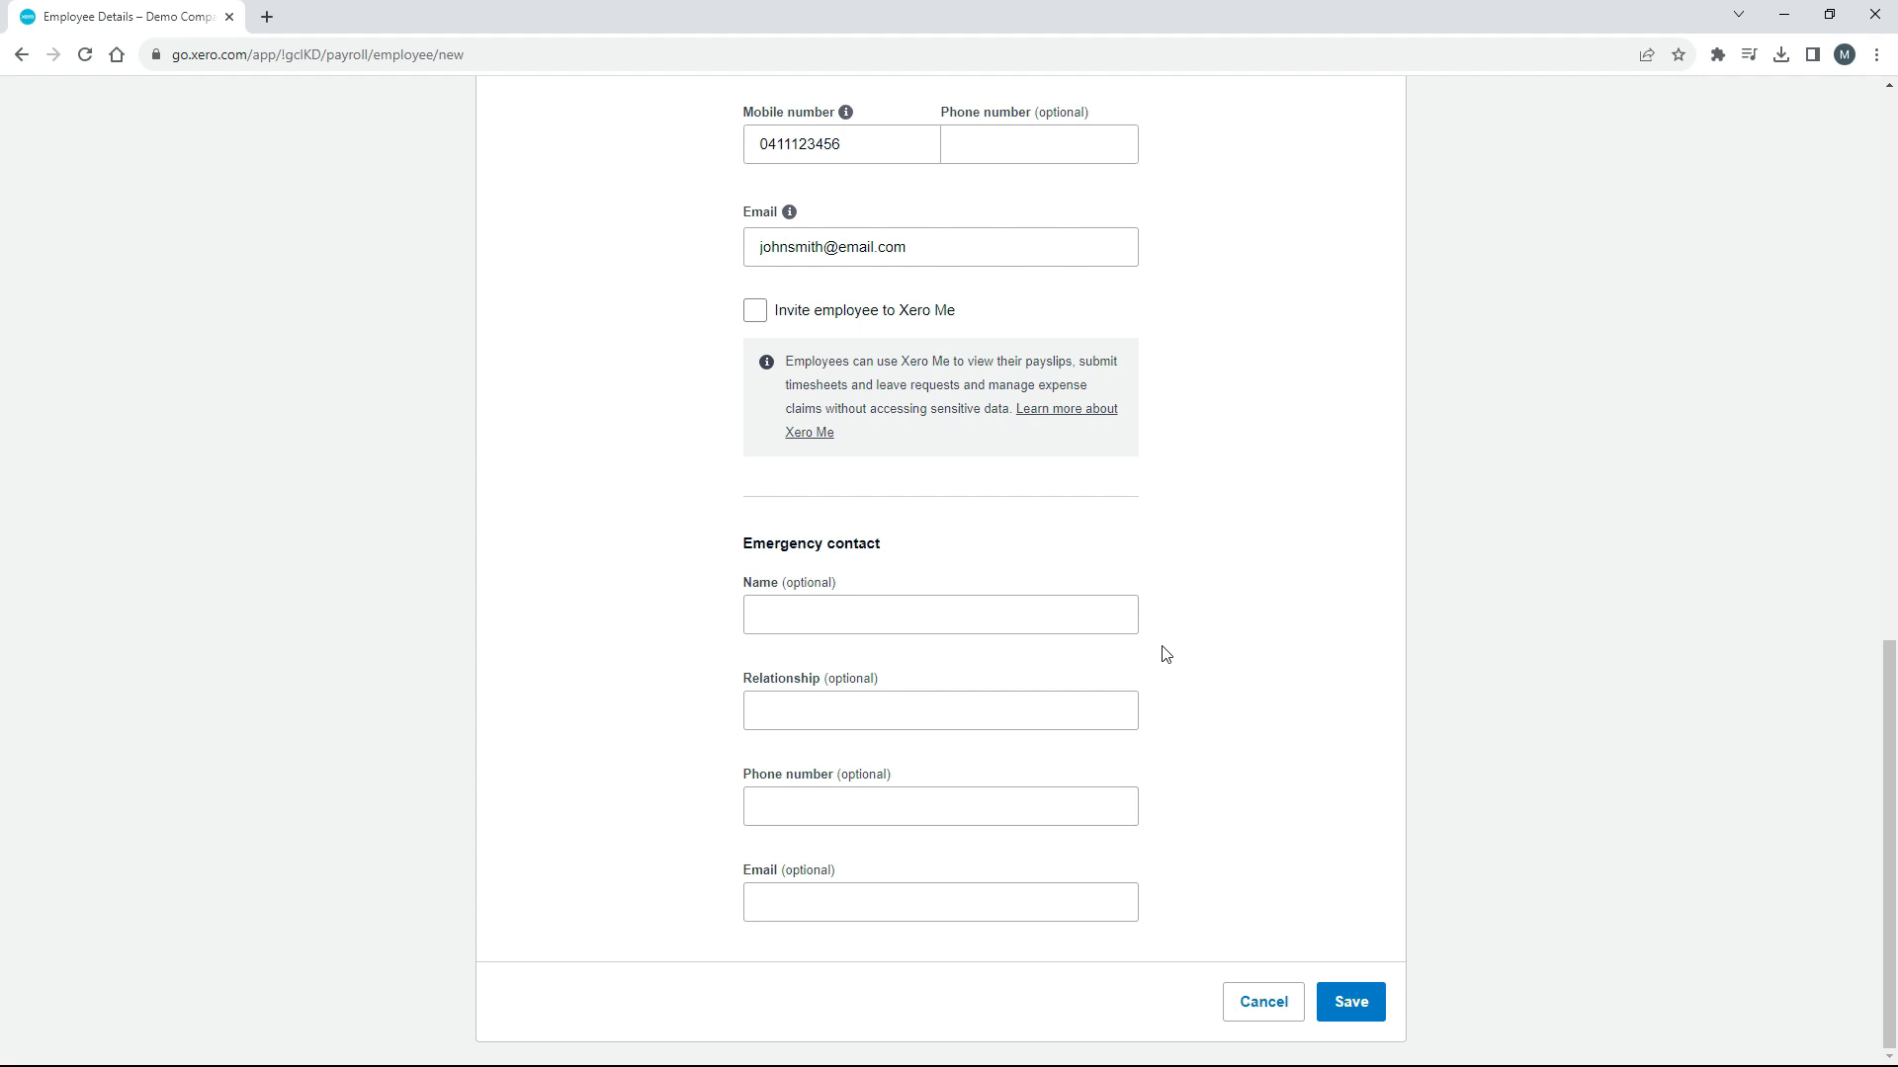
pyautogui.click(1351, 1003)
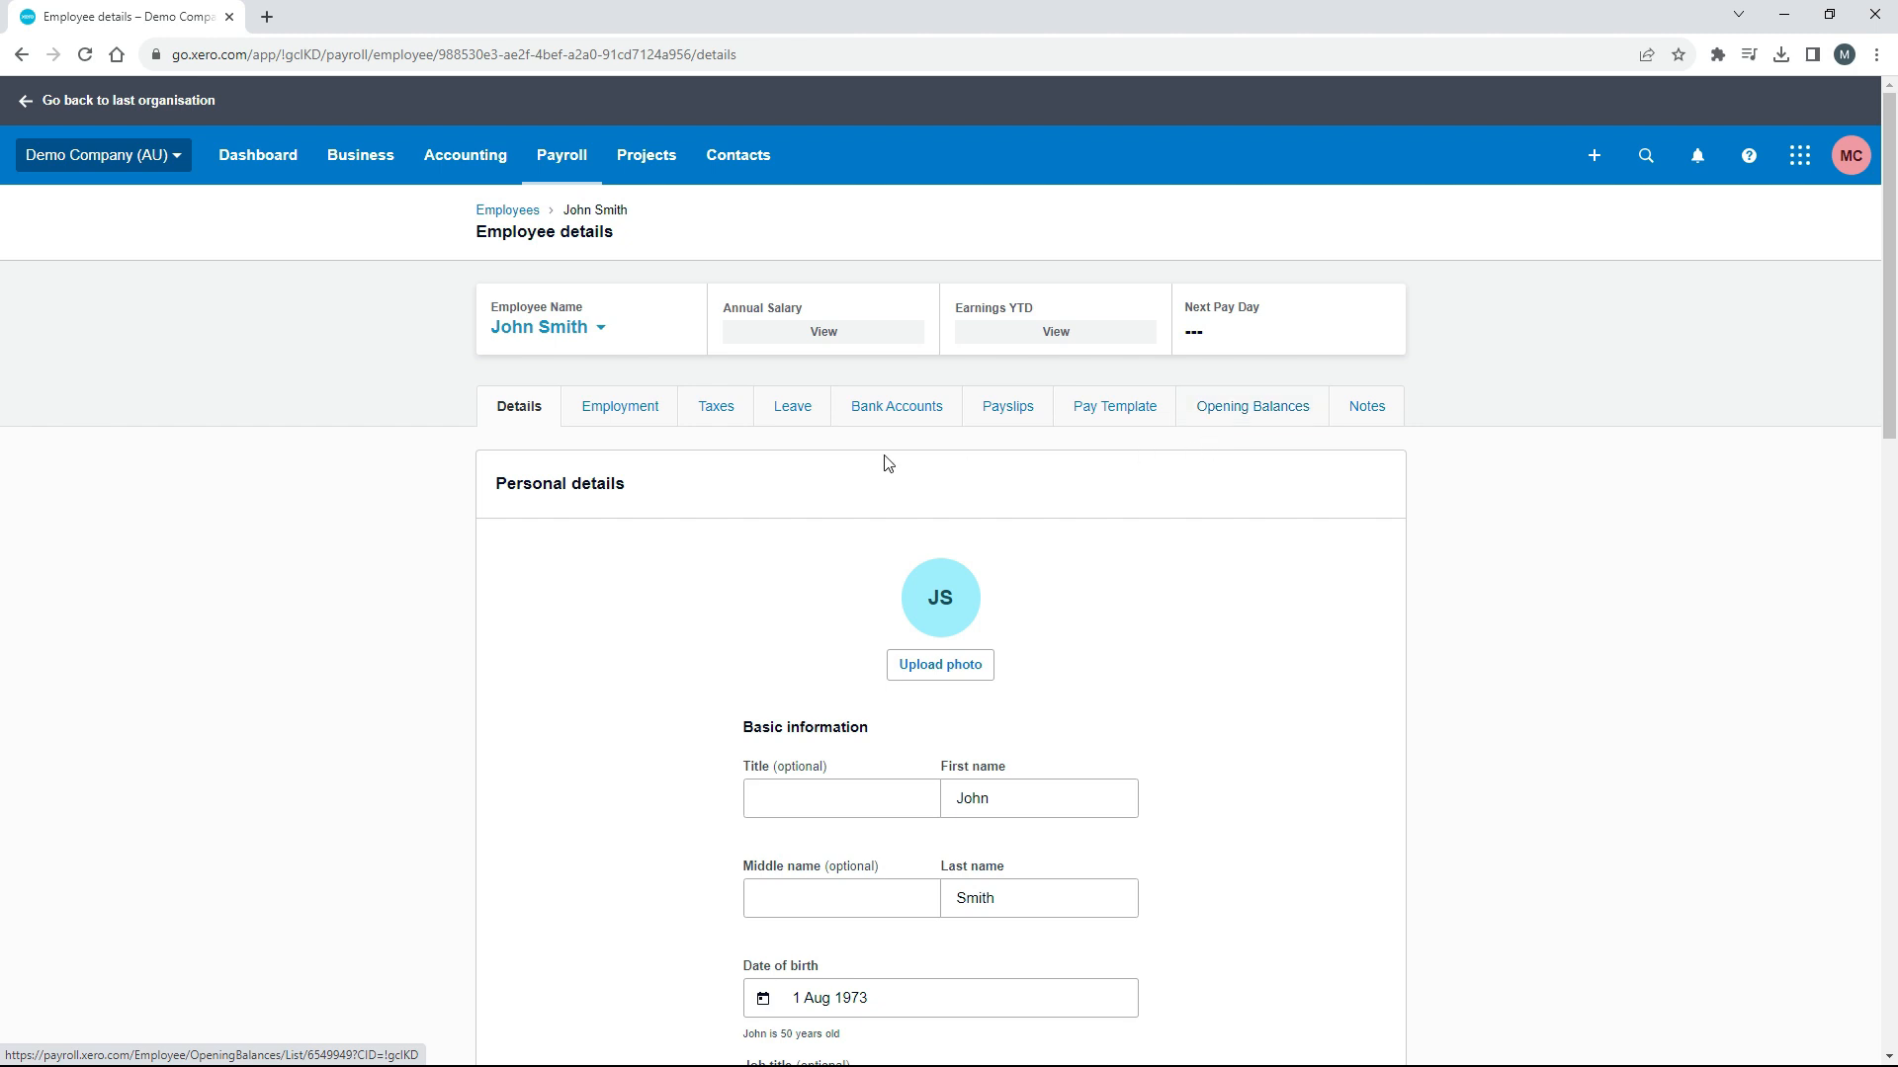
# Review the saved personal details, then open the employment details and set the employment type to Employee.
pyautogui.moveTo(1891, 264); pyautogui.dragTo(1881, 418)
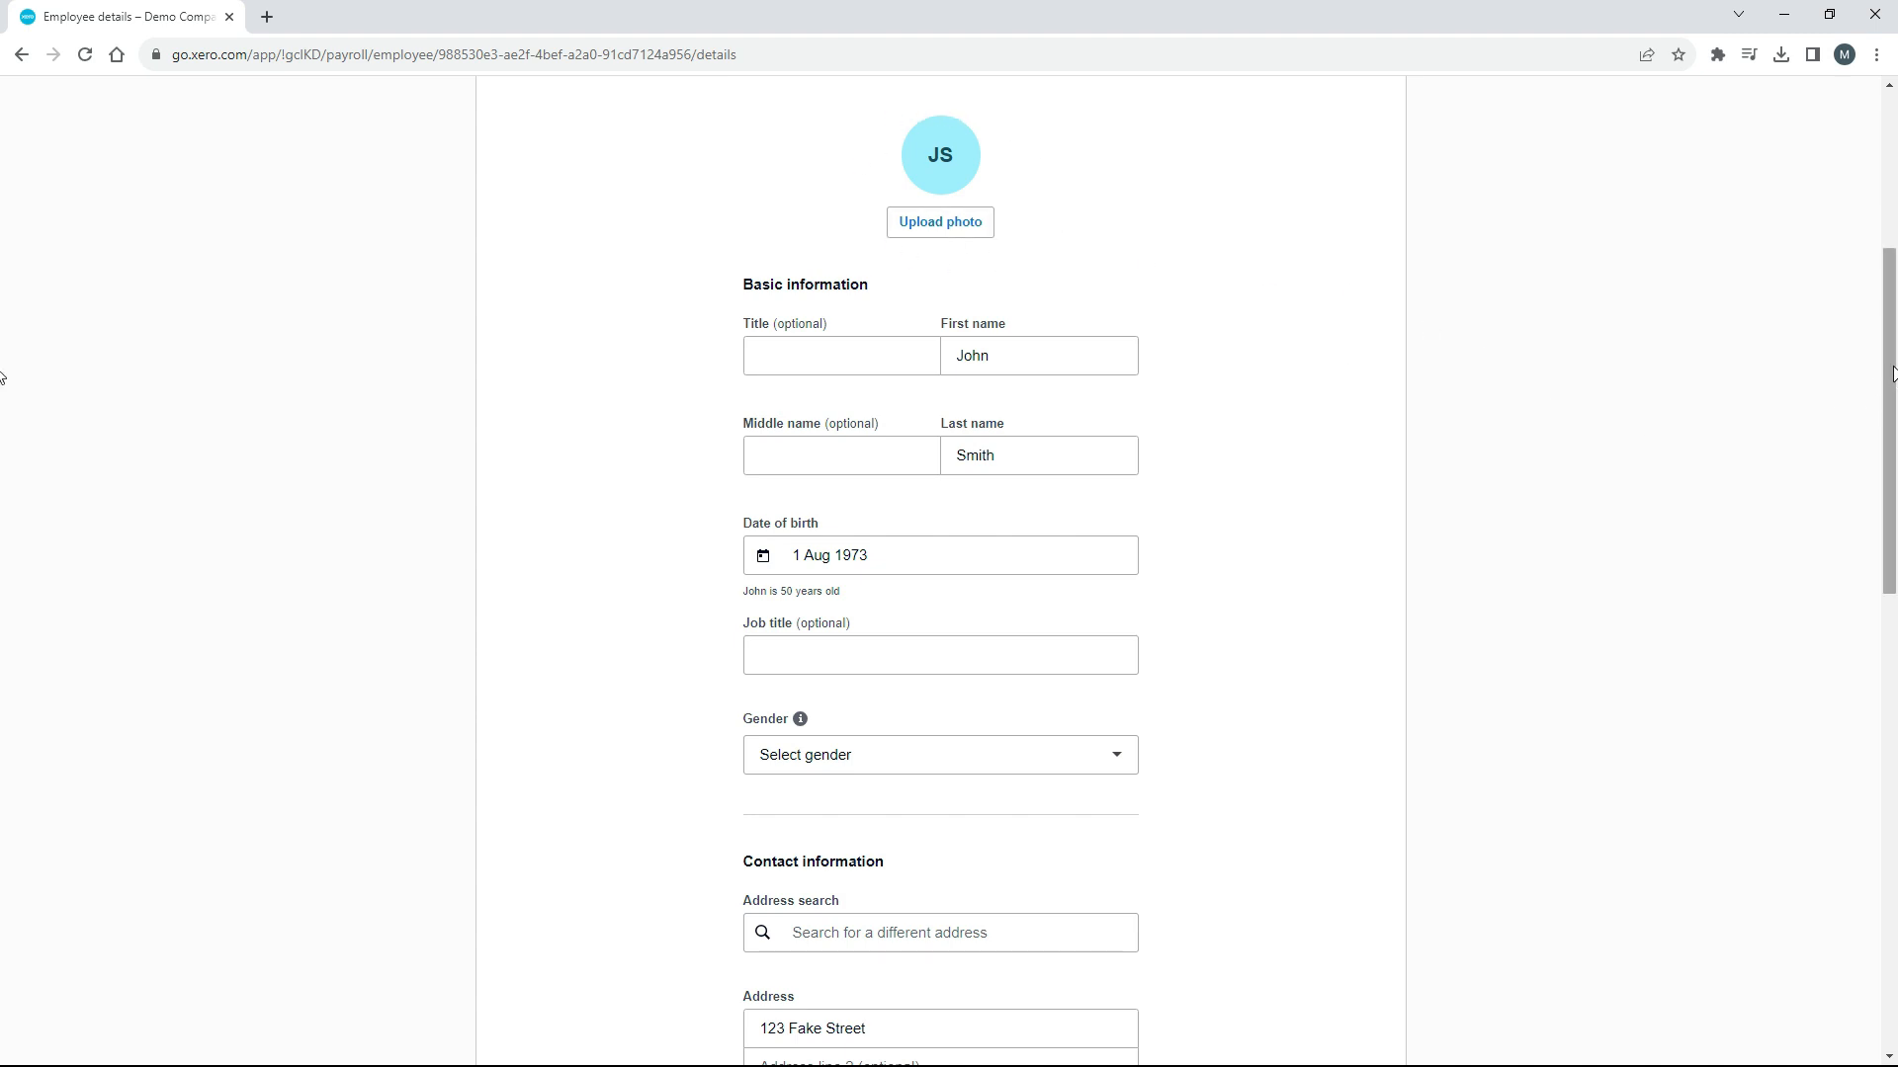
pyautogui.moveTo(1893, 374); pyautogui.dragTo(1894, 839)
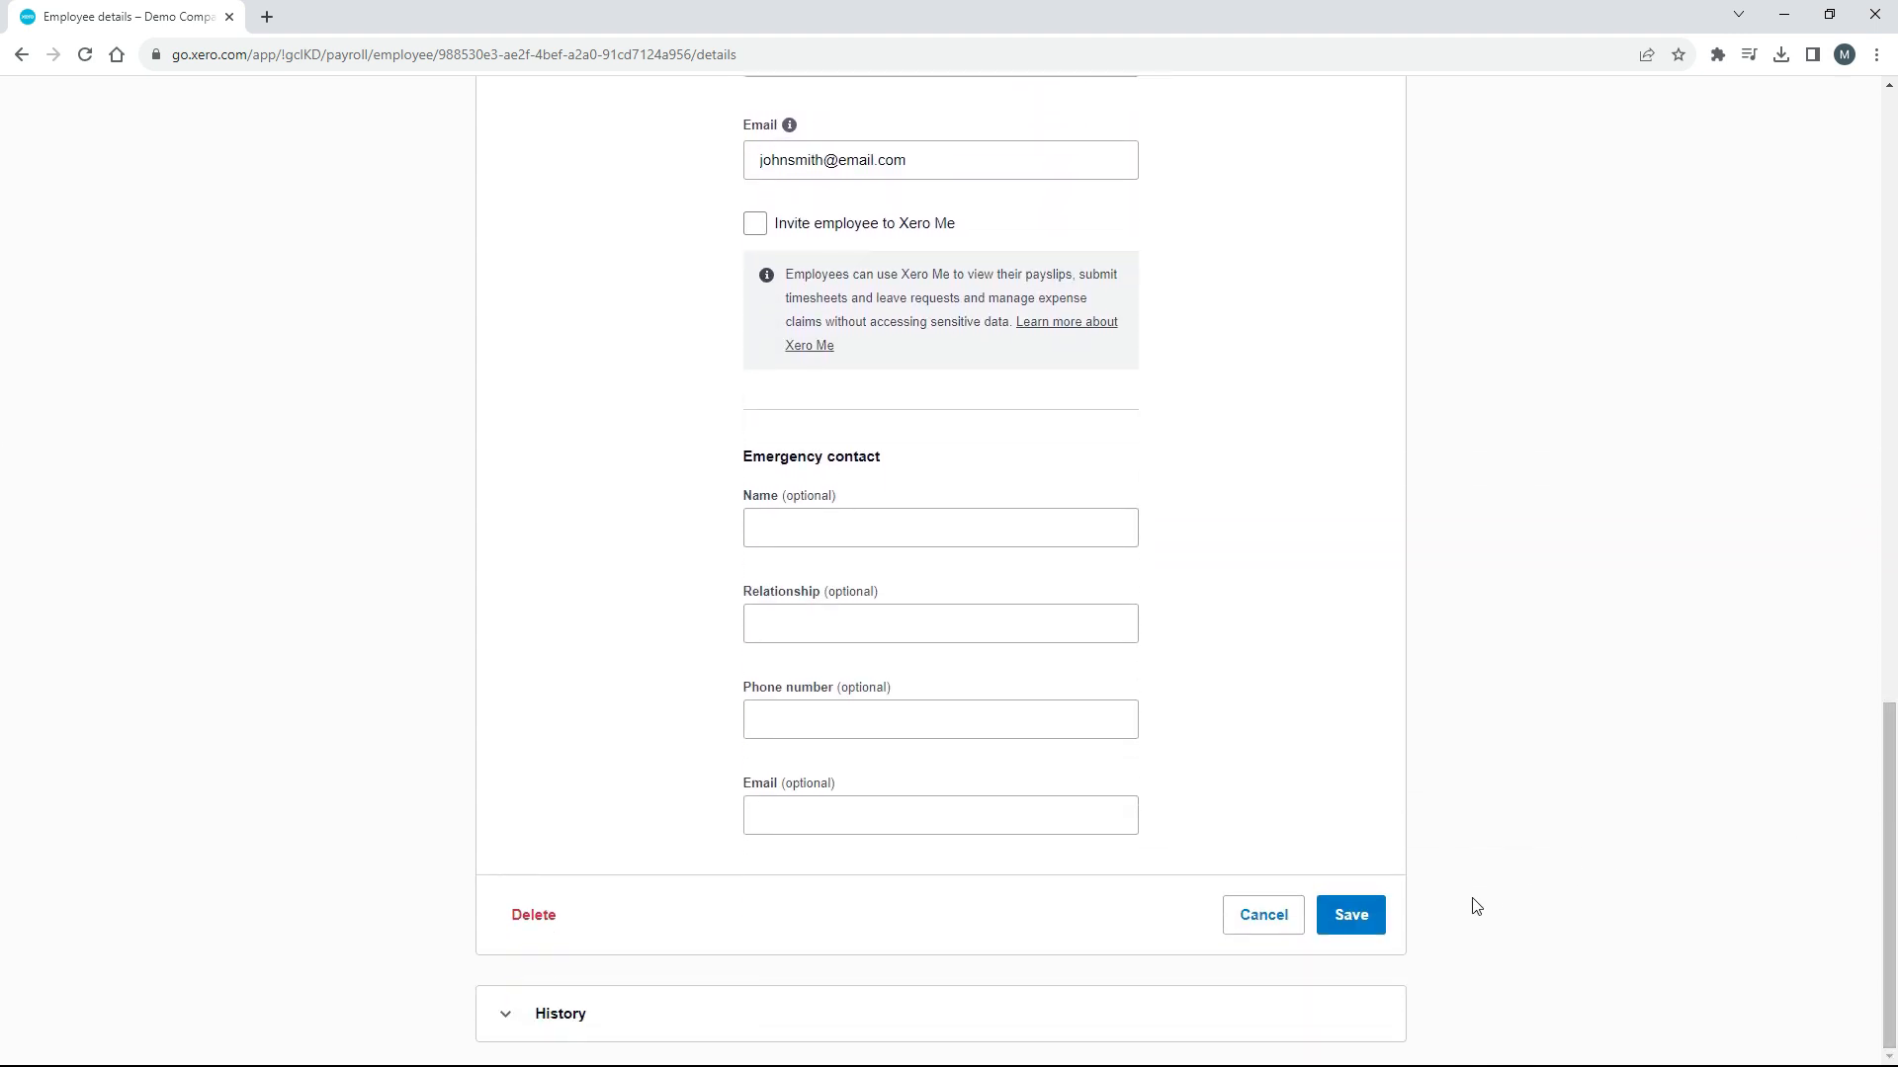
pyautogui.moveTo(1894, 915); pyautogui.dragTo(1894, 297)
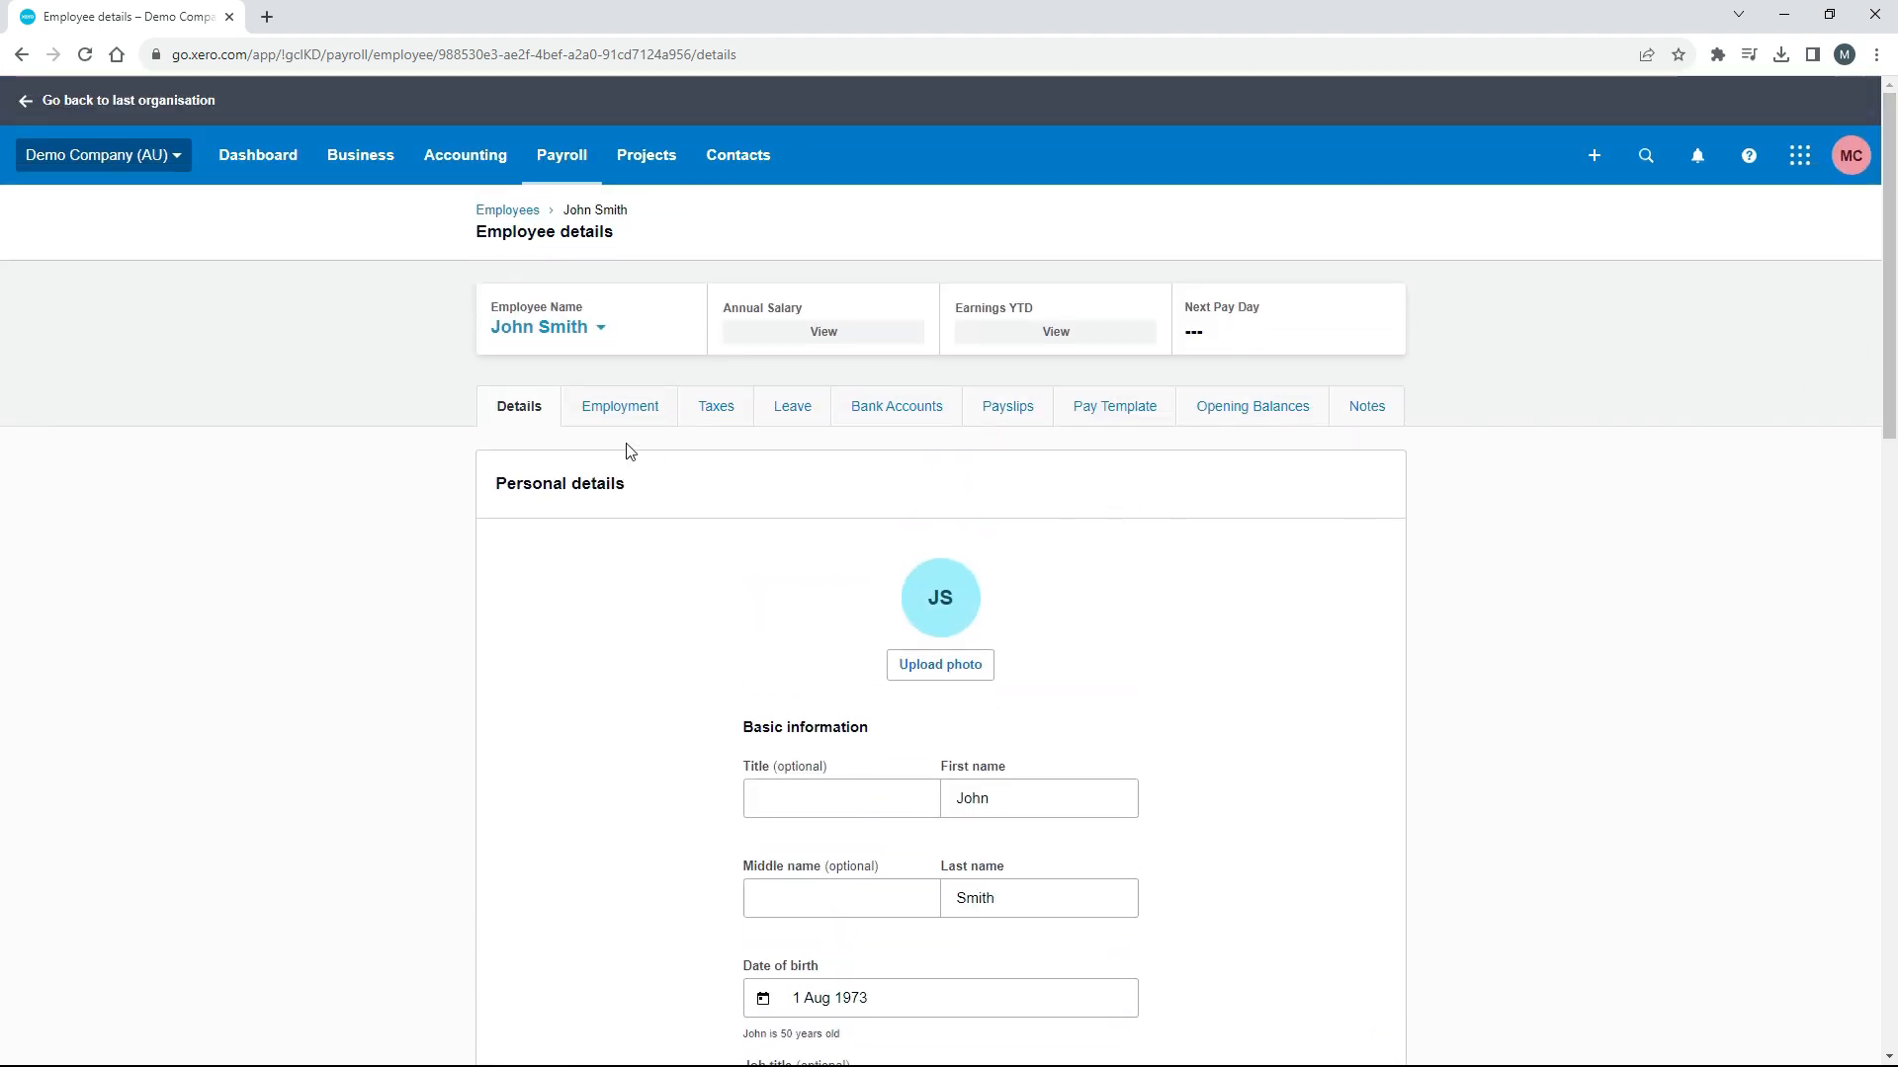
pyautogui.click(630, 416)
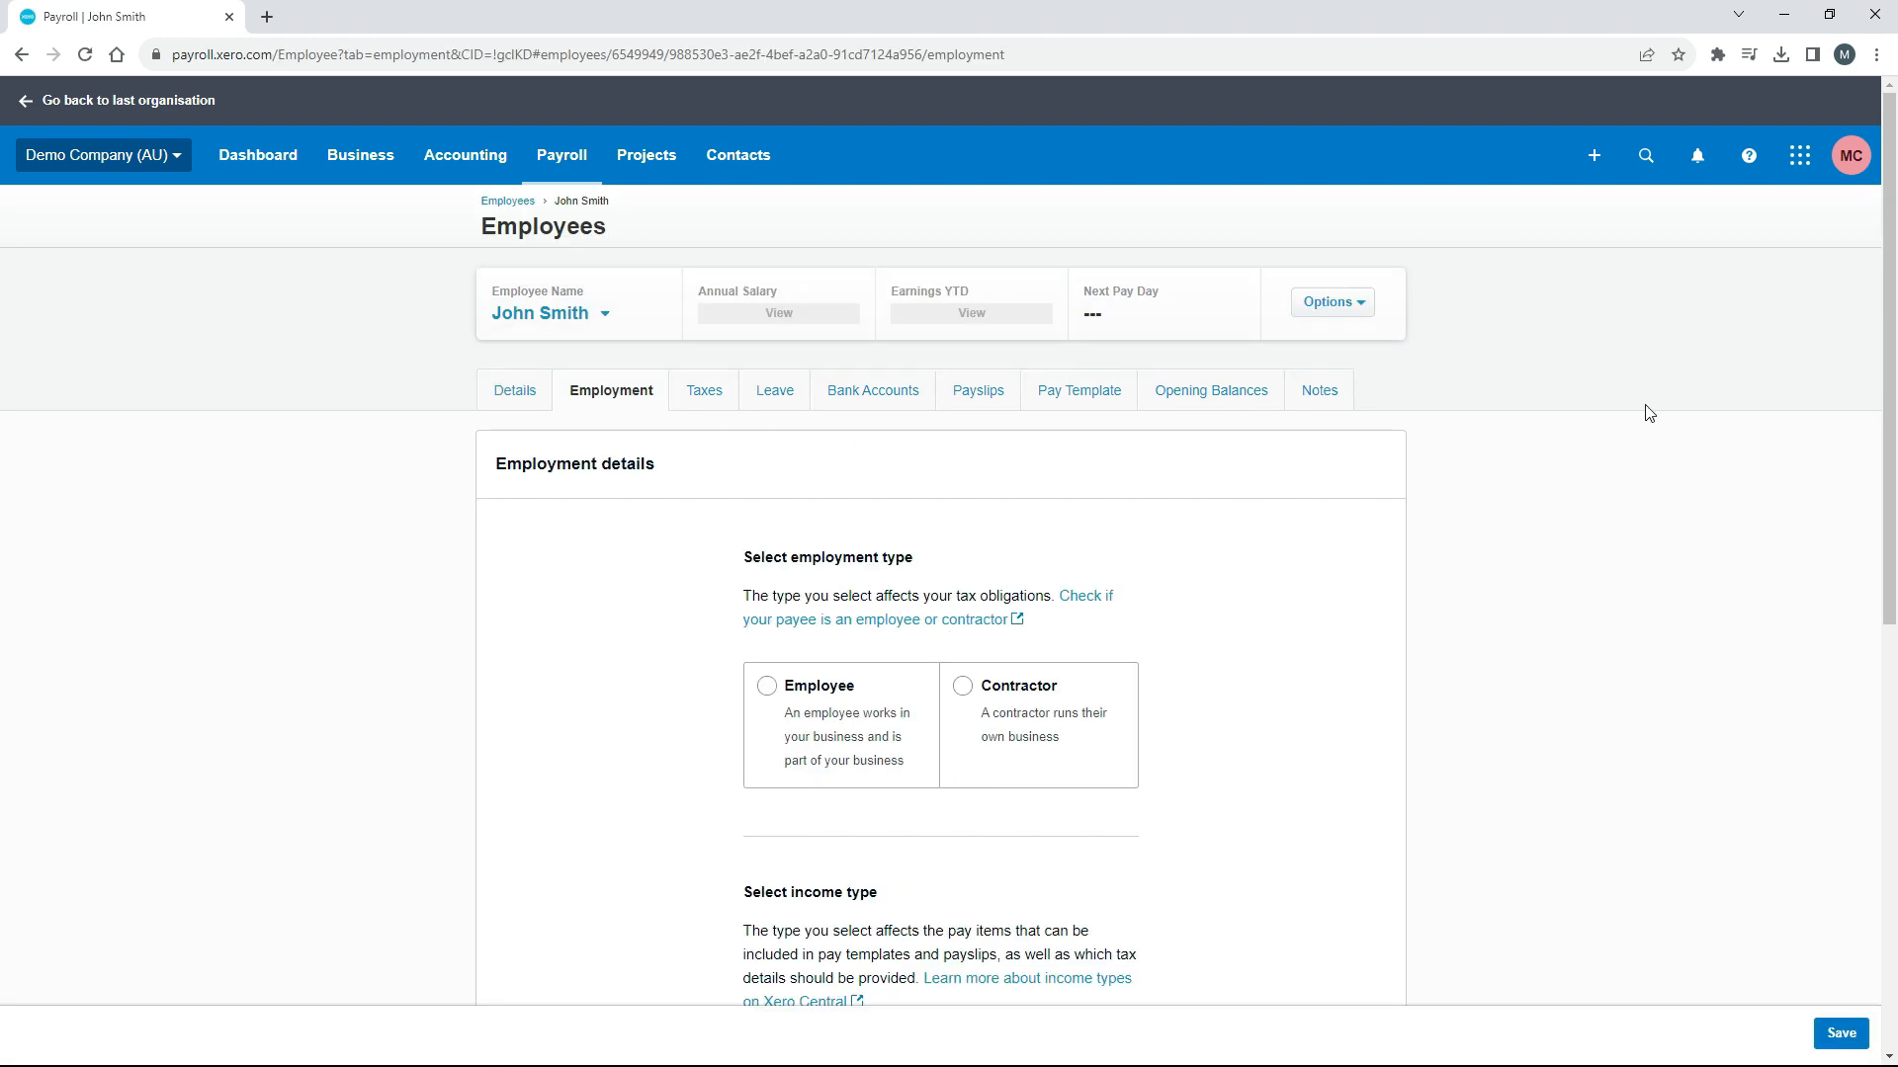
pyautogui.moveTo(1890, 275); pyautogui.dragTo(1893, 460)
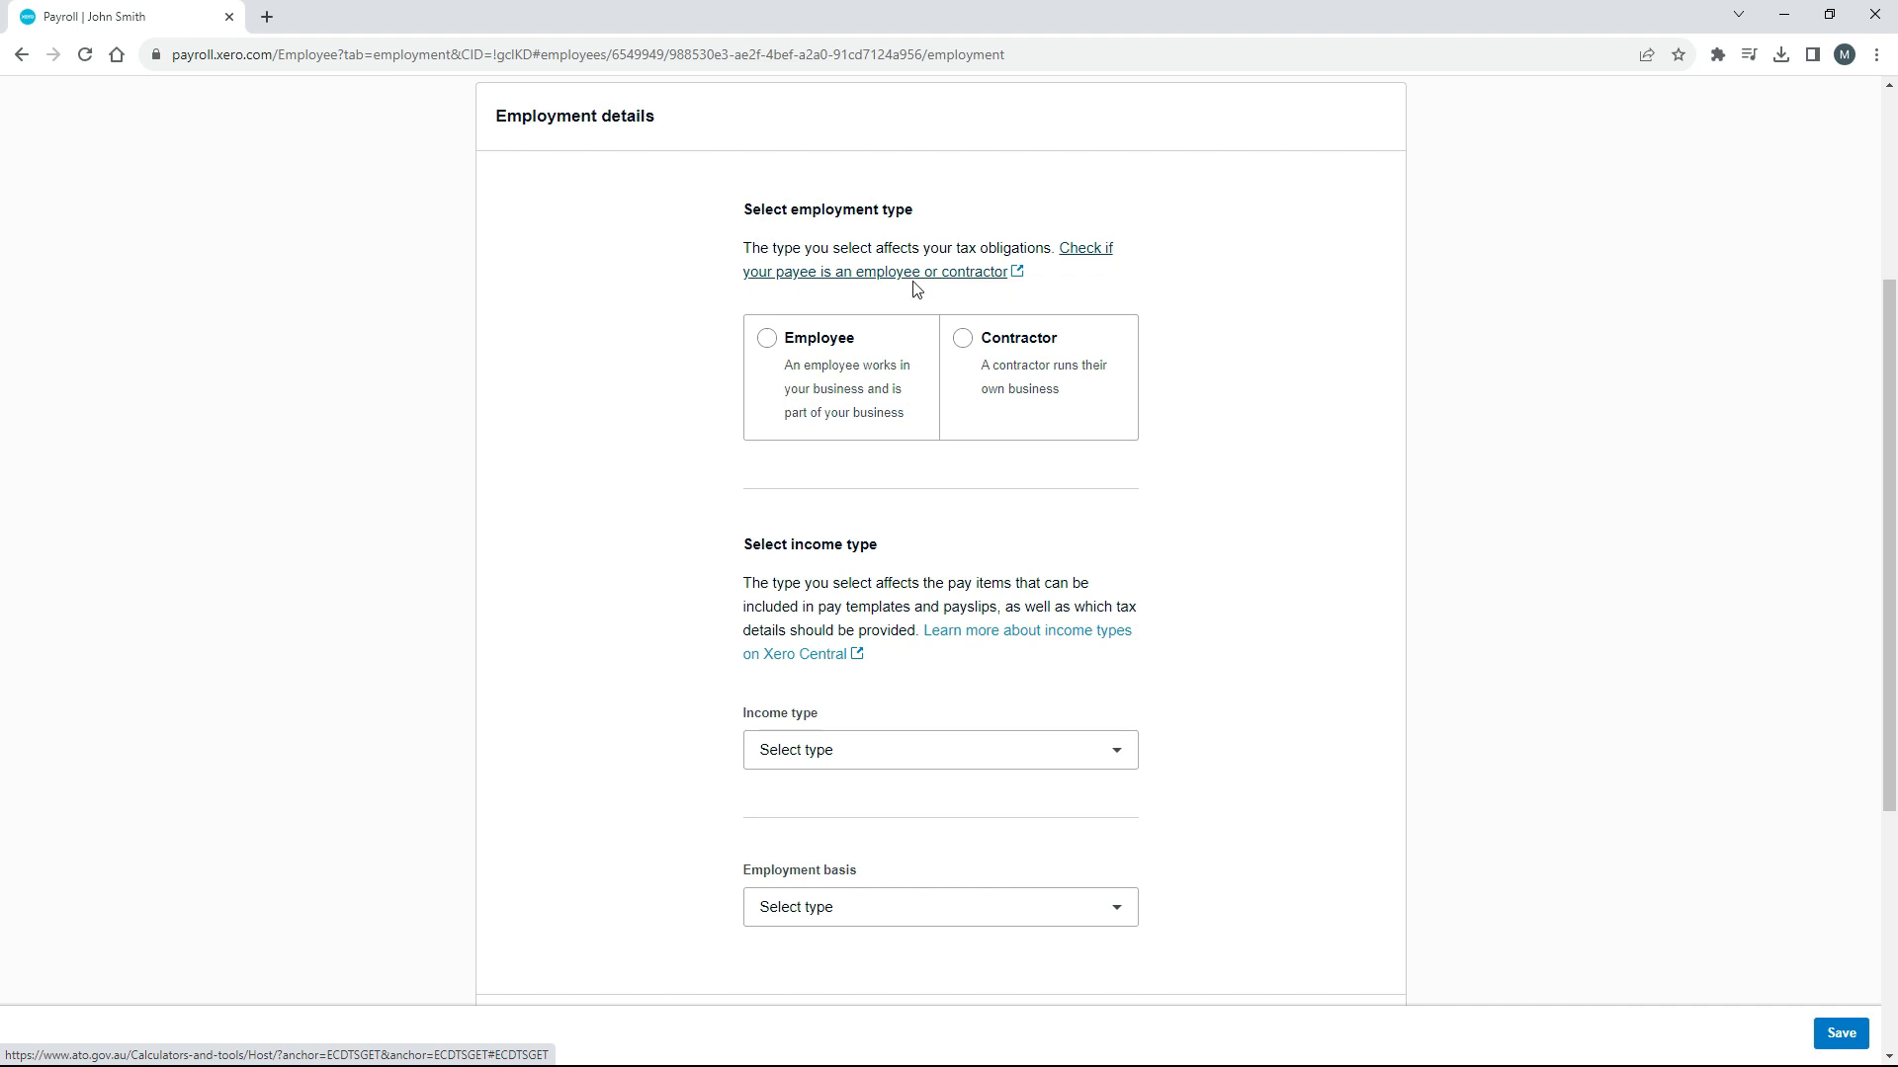
pyautogui.click(768, 340)
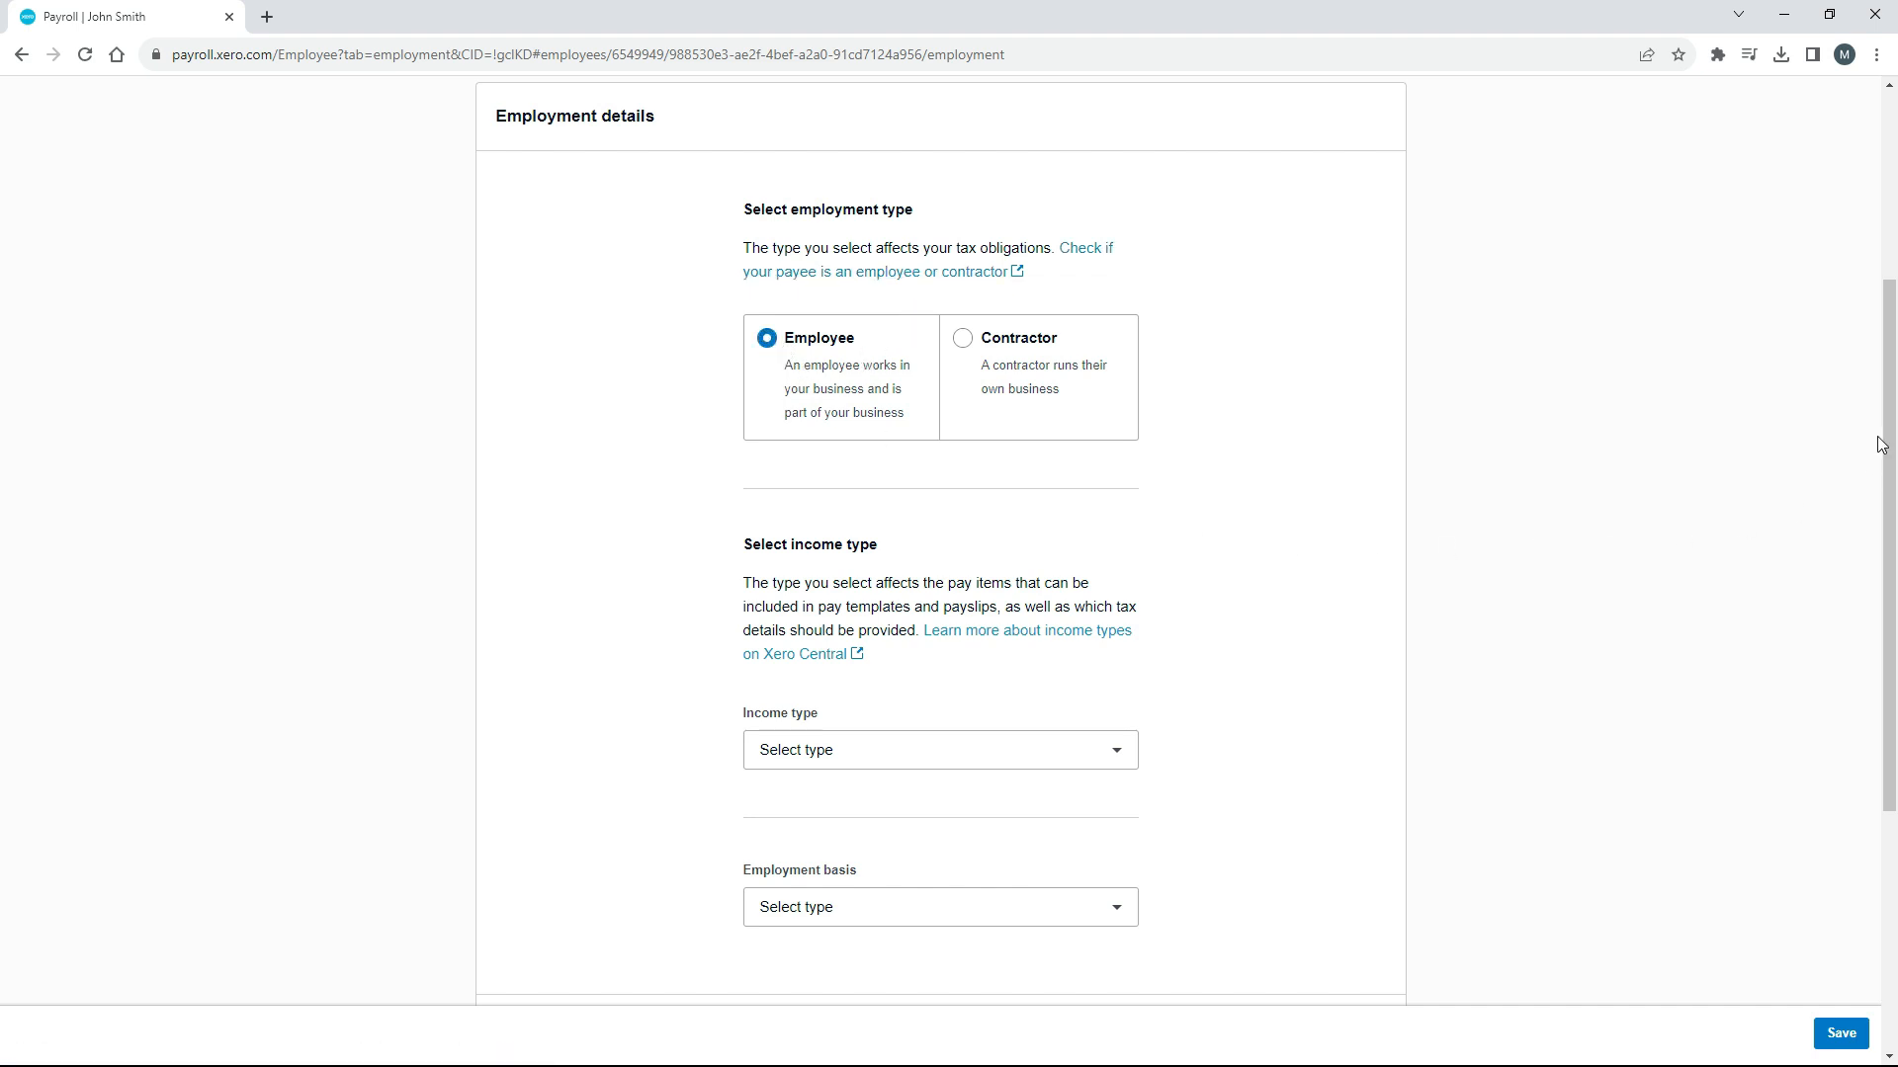
# Consult the Xero Central article on income types, including its table of fields per income type, and return to the employee record.
pyautogui.moveTo(1890, 420); pyautogui.dragTo(1886, 613)
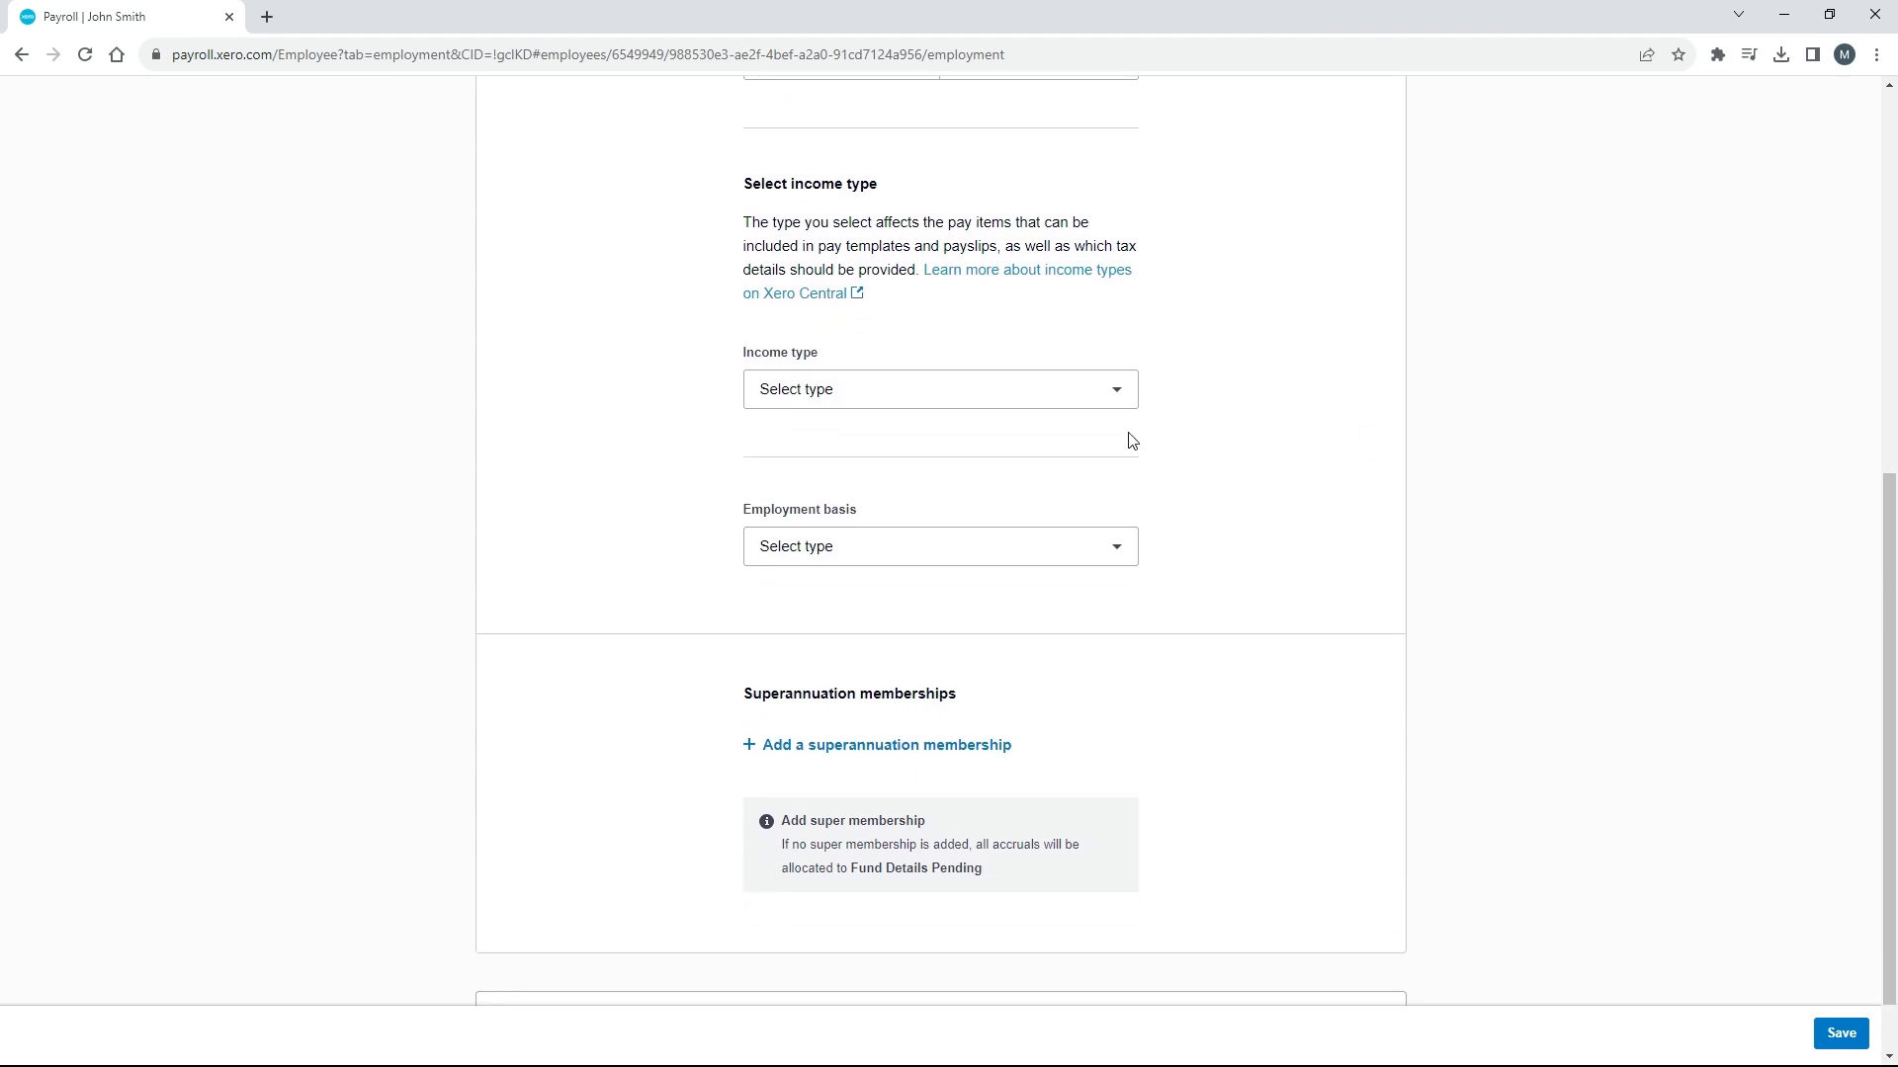
pyautogui.click(1000, 279)
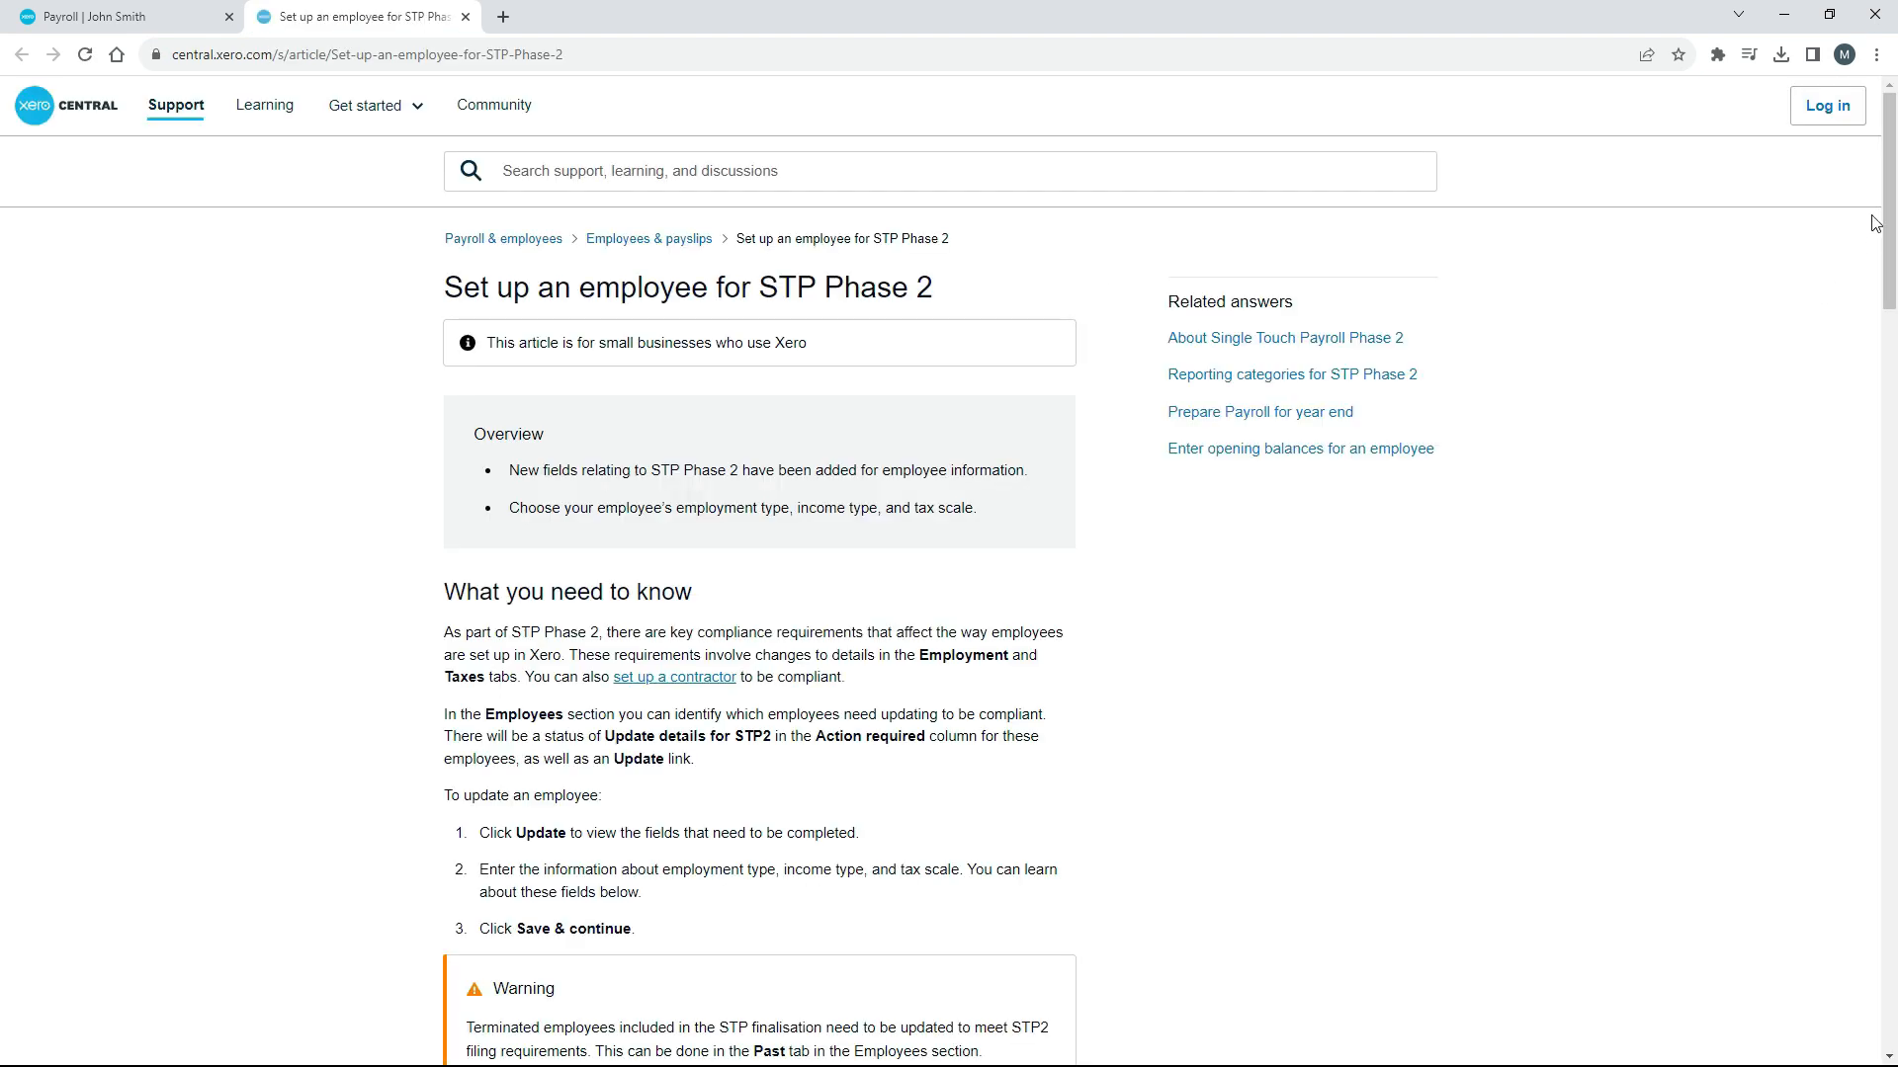
pyautogui.moveTo(1888, 174); pyautogui.dragTo(1892, 727)
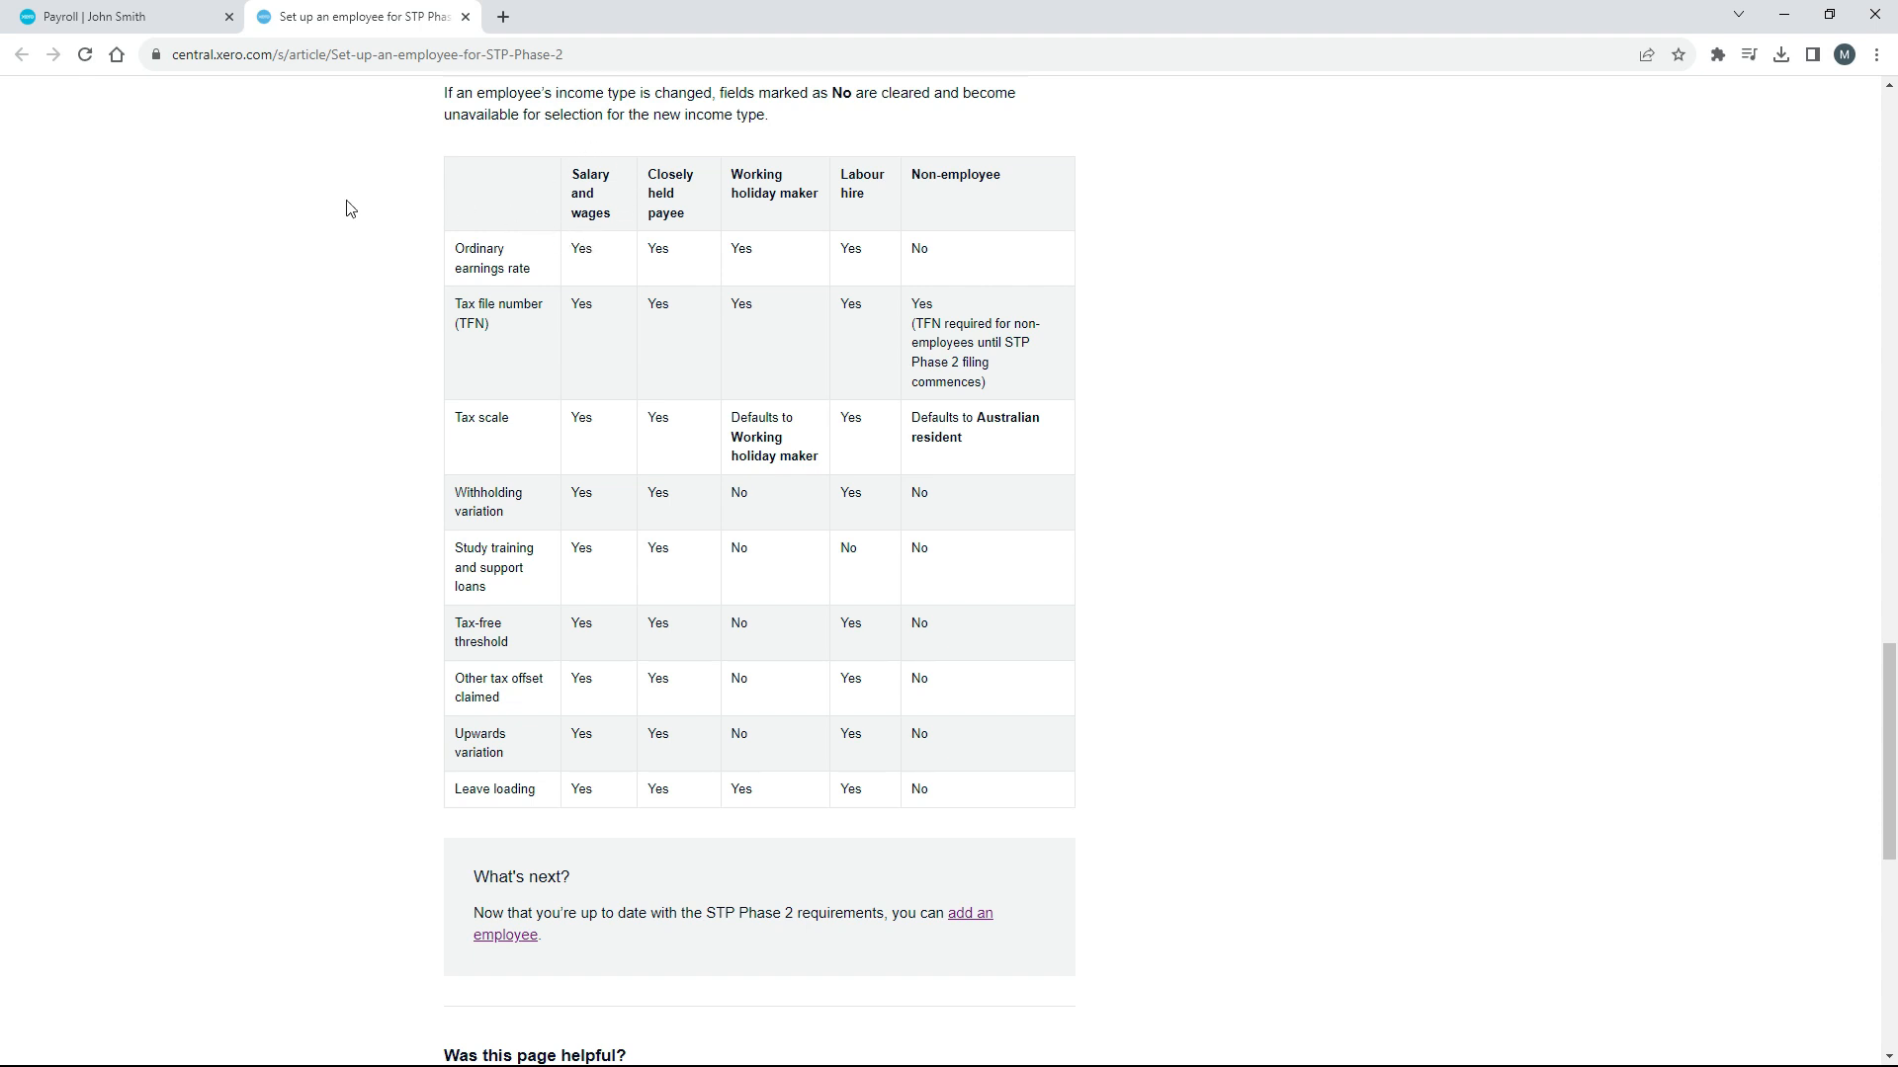
pyautogui.click(143, 16)
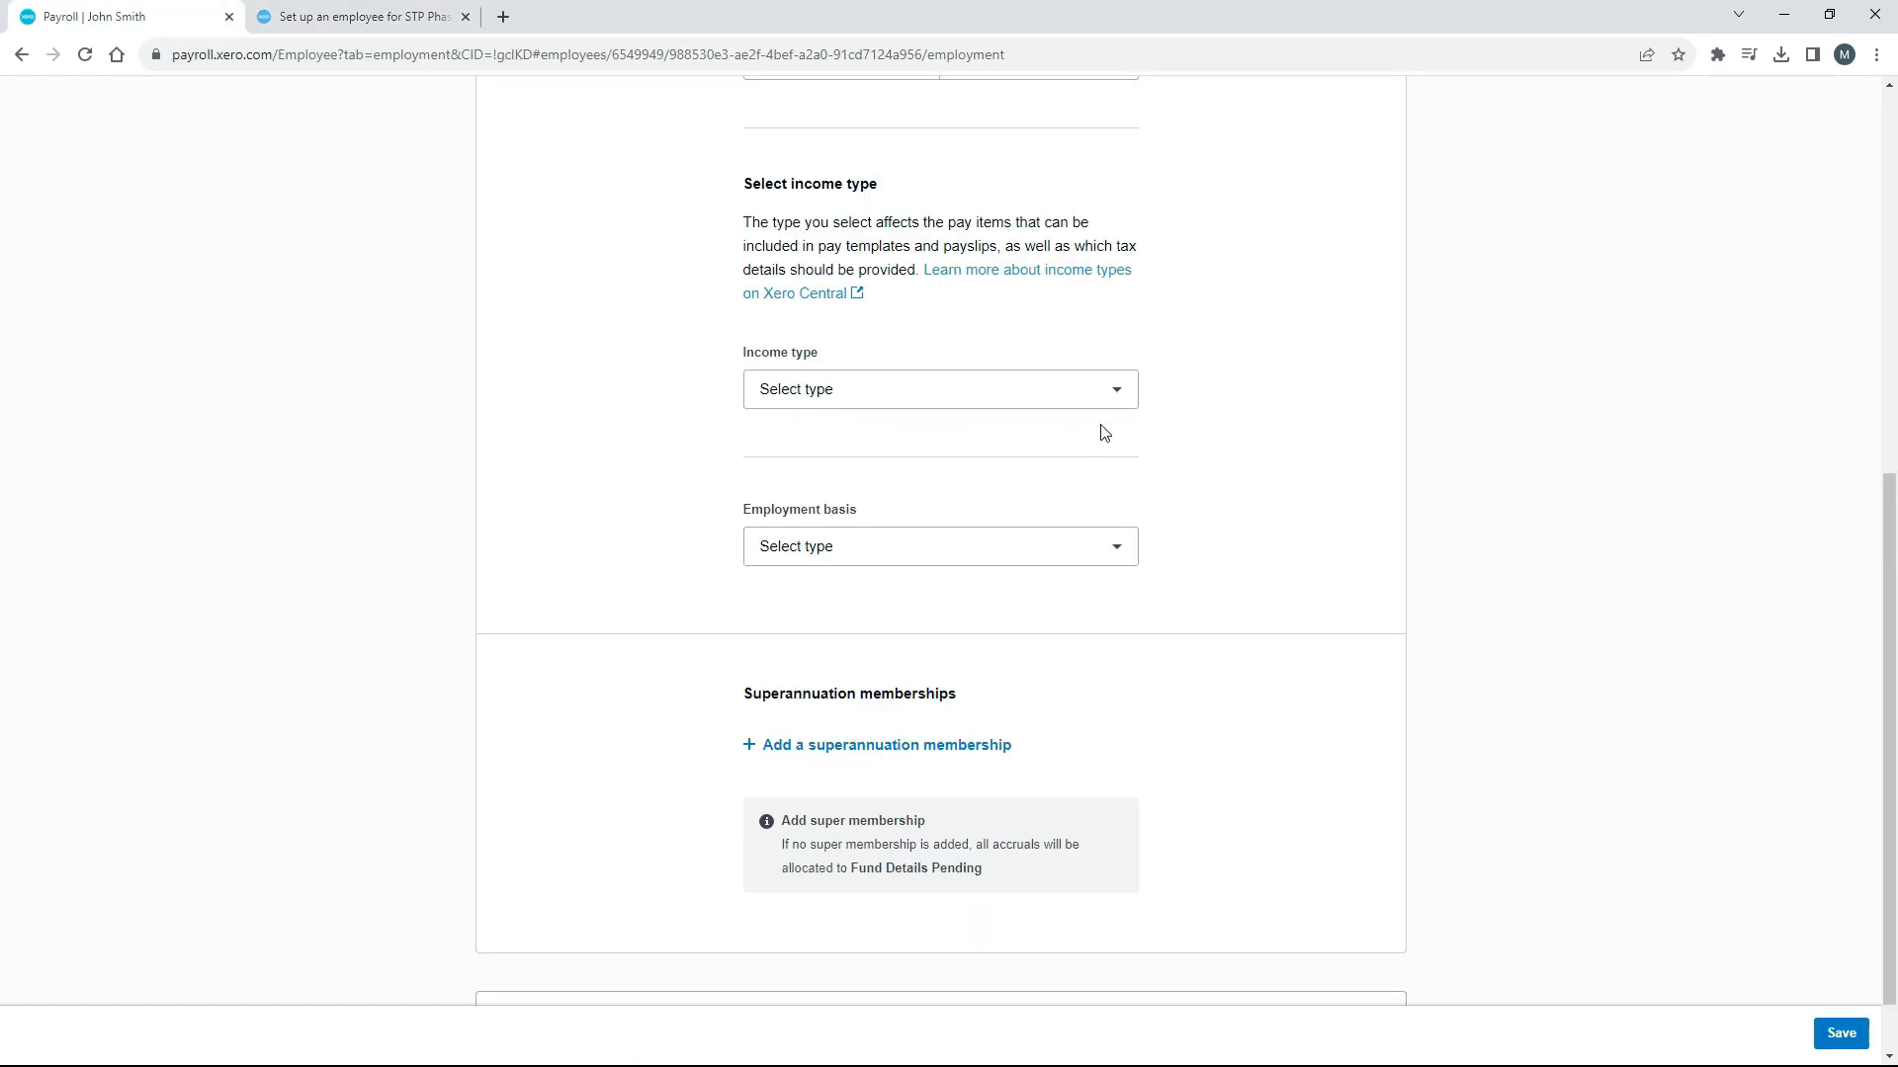
# Set the income type to Salary and wages and the employment basis to Full-time.
pyautogui.click(1110, 400)
pyautogui.click(965, 447)
pyautogui.click(1123, 555)
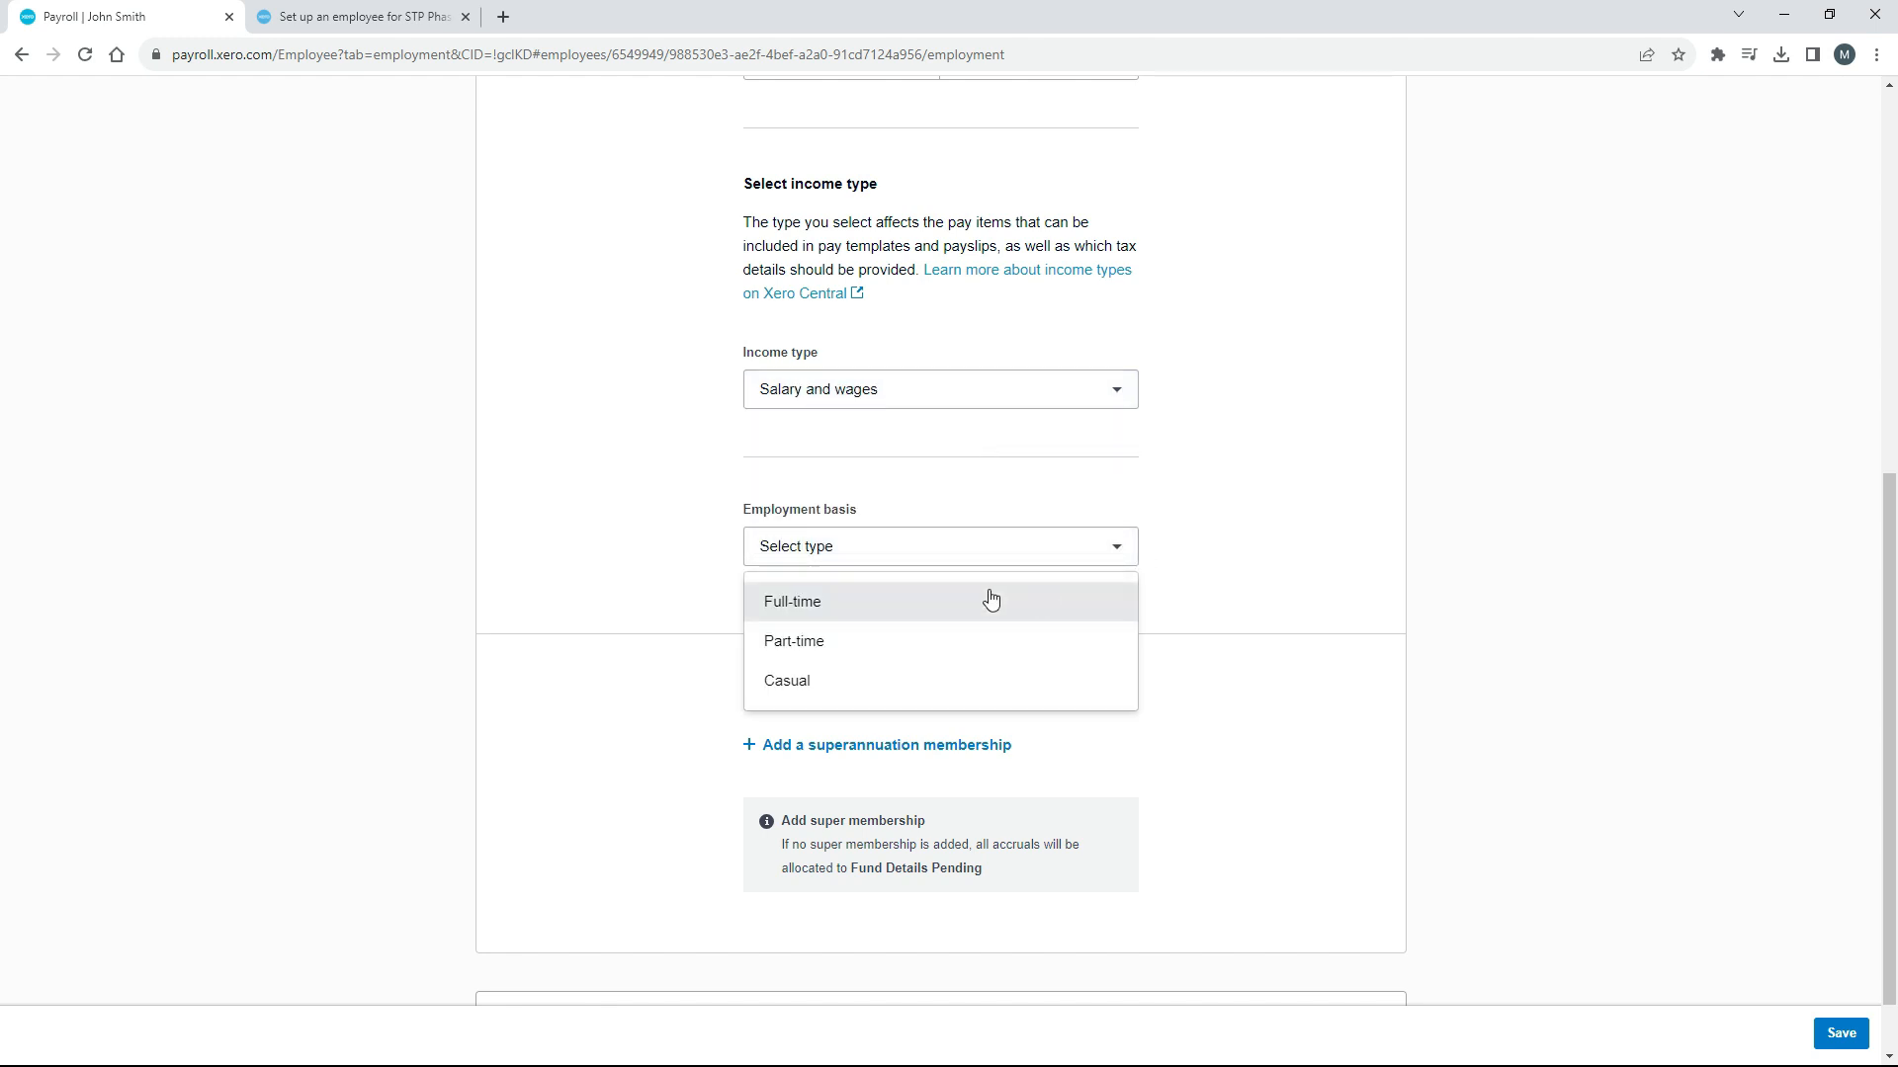
pyautogui.click(949, 597)
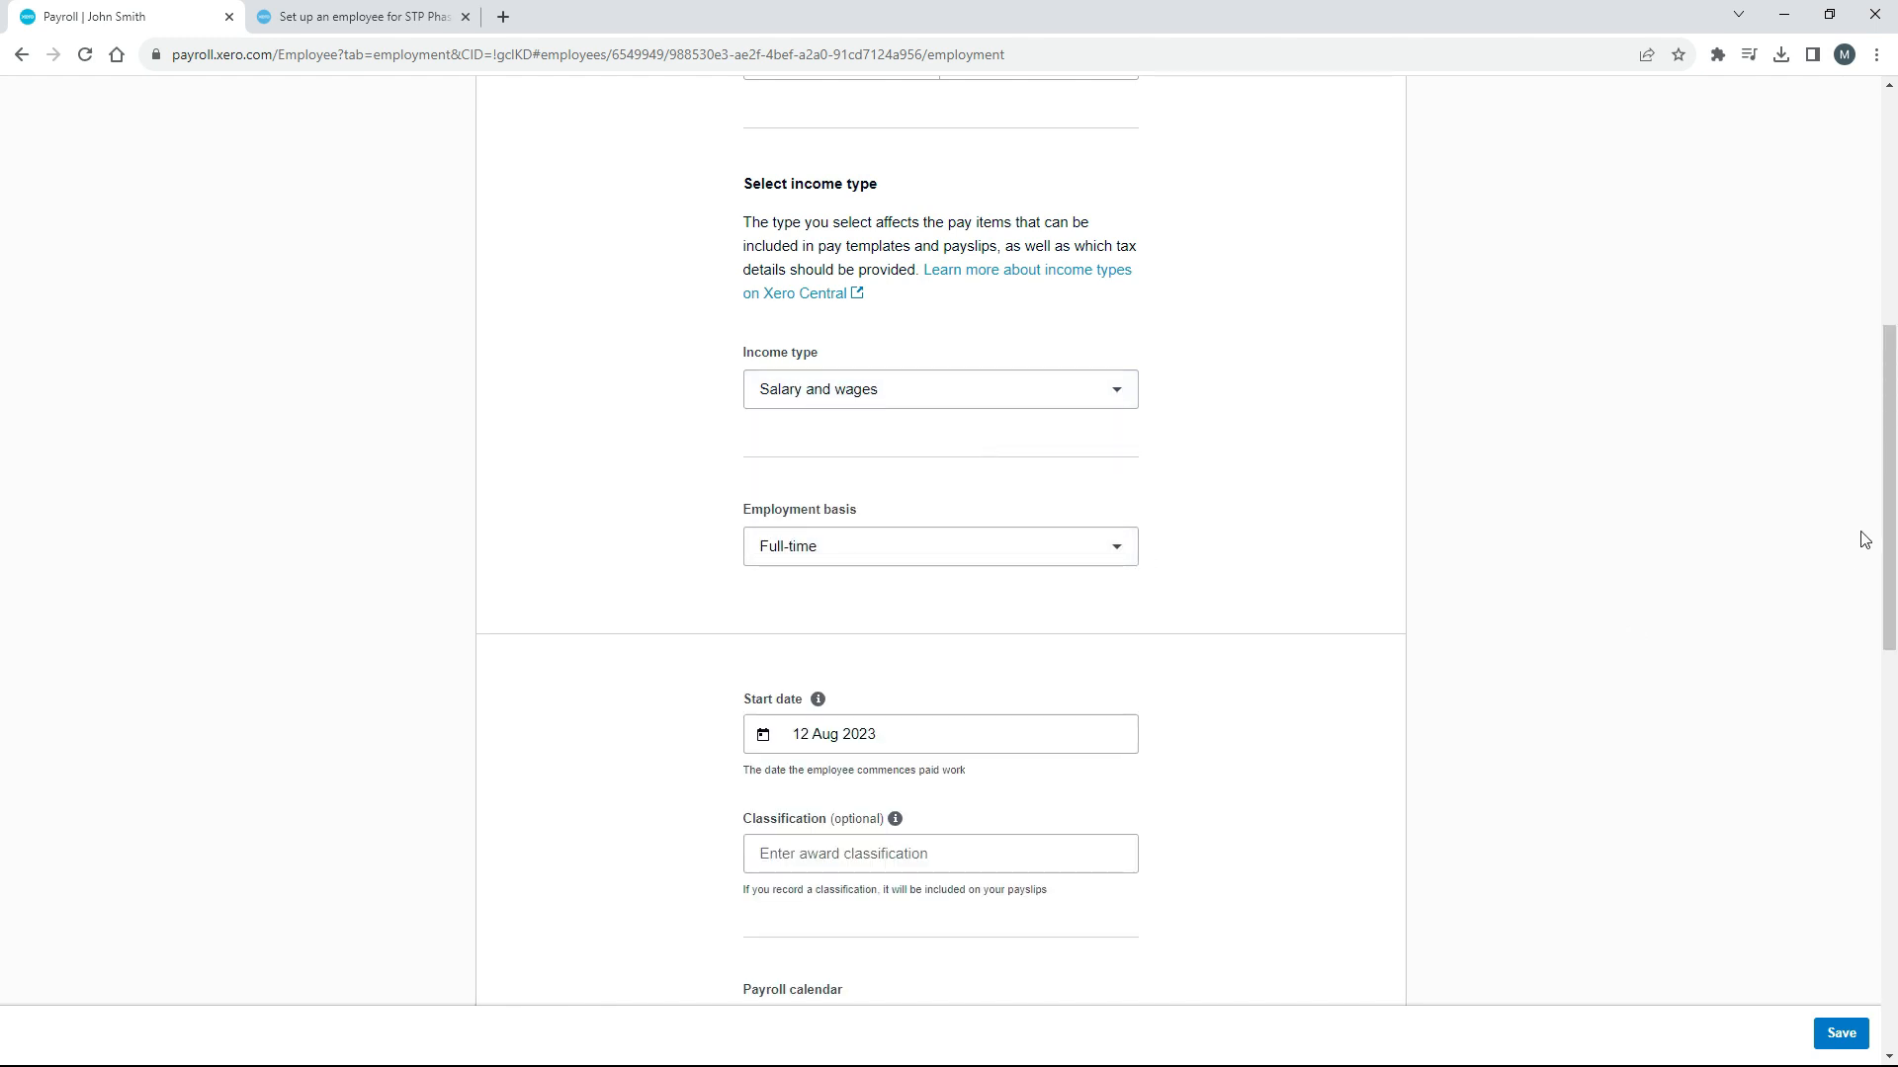
# Set the employee's start date to 1 Jan 2020.
pyautogui.moveTo(1886, 447); pyautogui.dragTo(1883, 623)
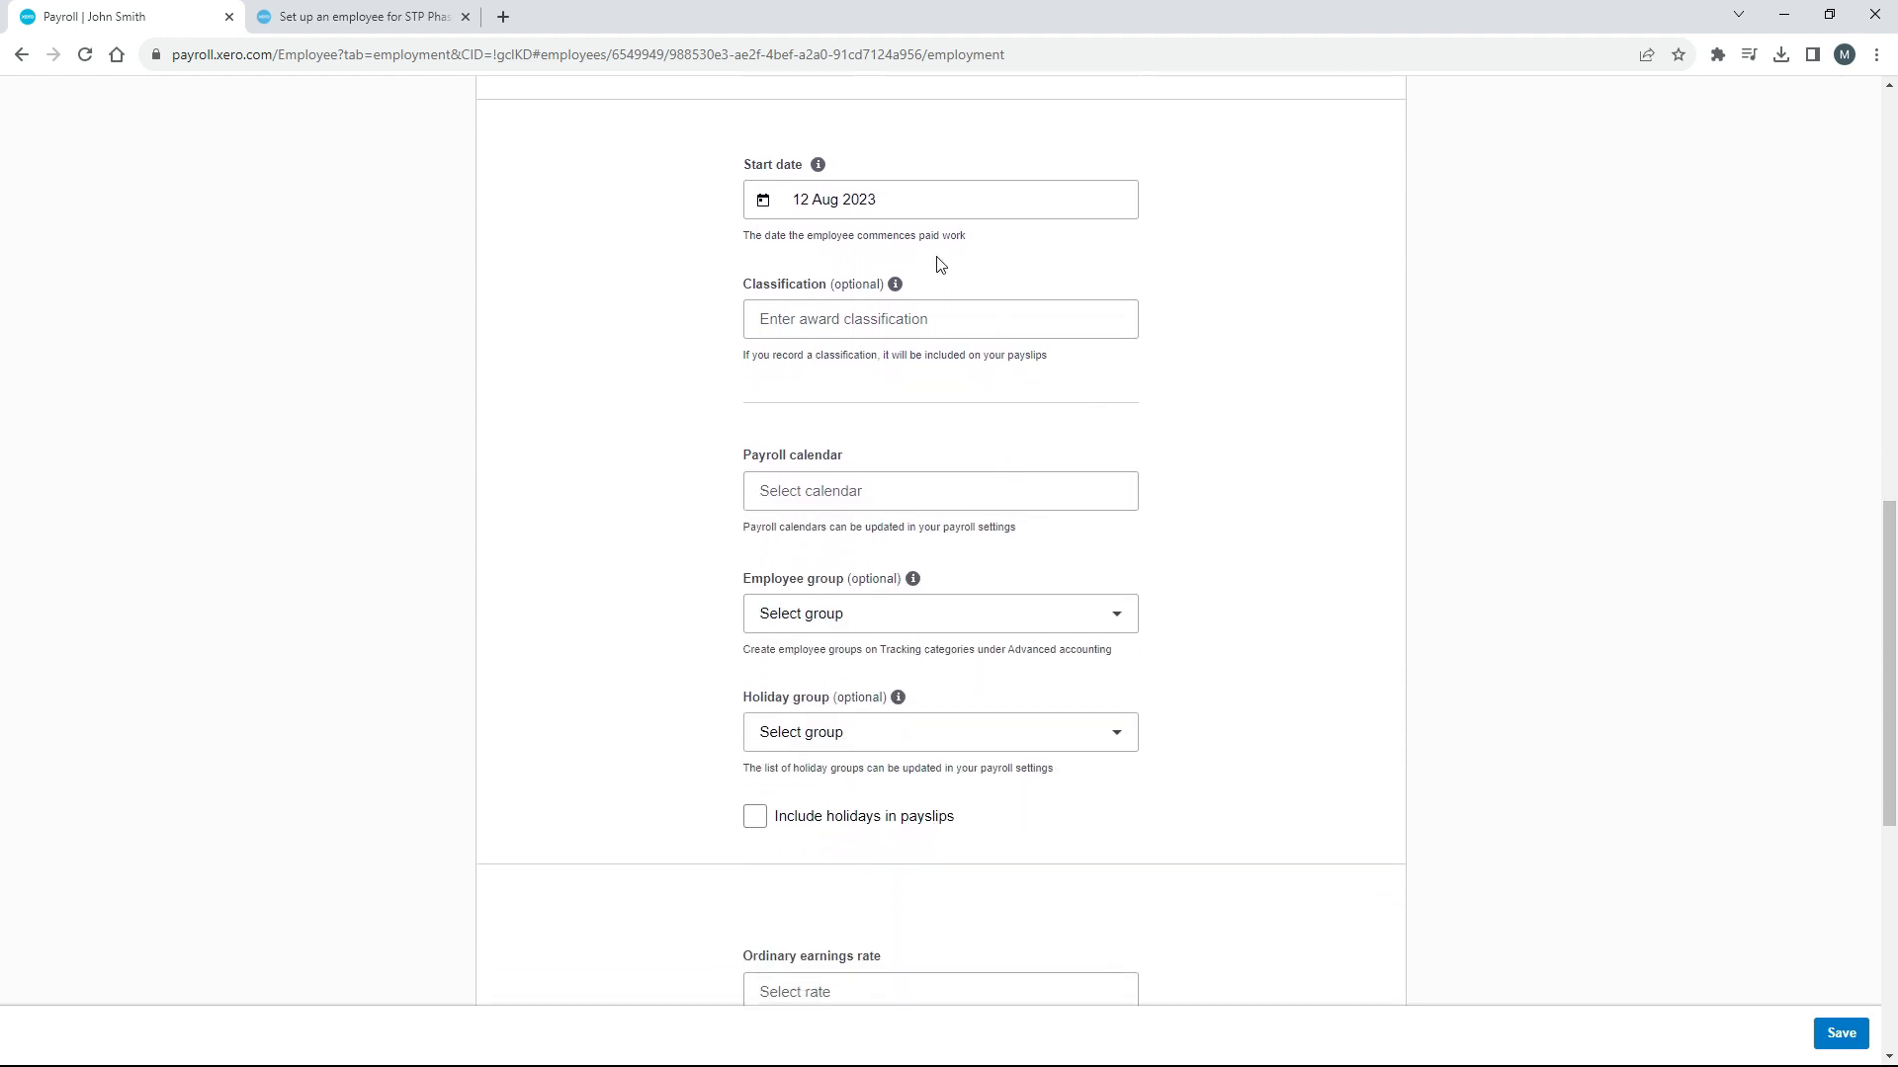
pyautogui.click(894, 199)
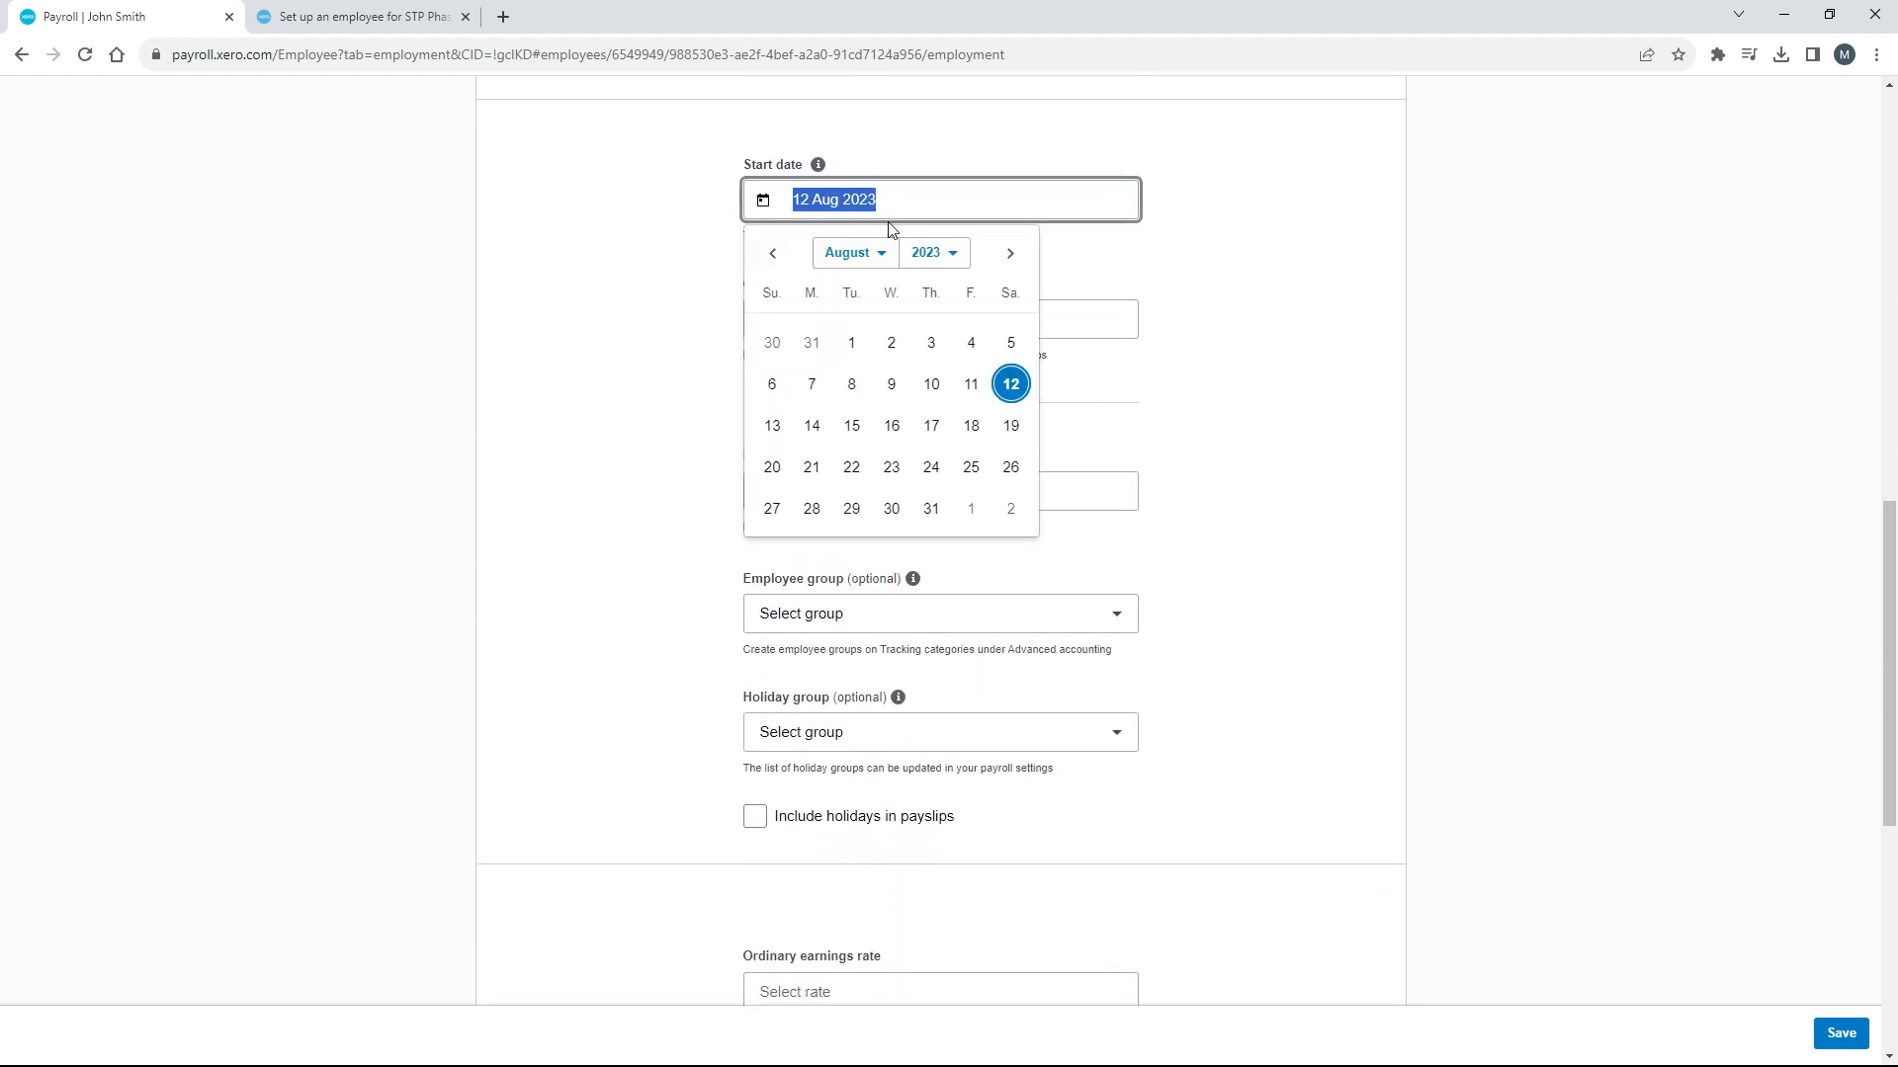
pyautogui.click(883, 254)
pyautogui.click(882, 279)
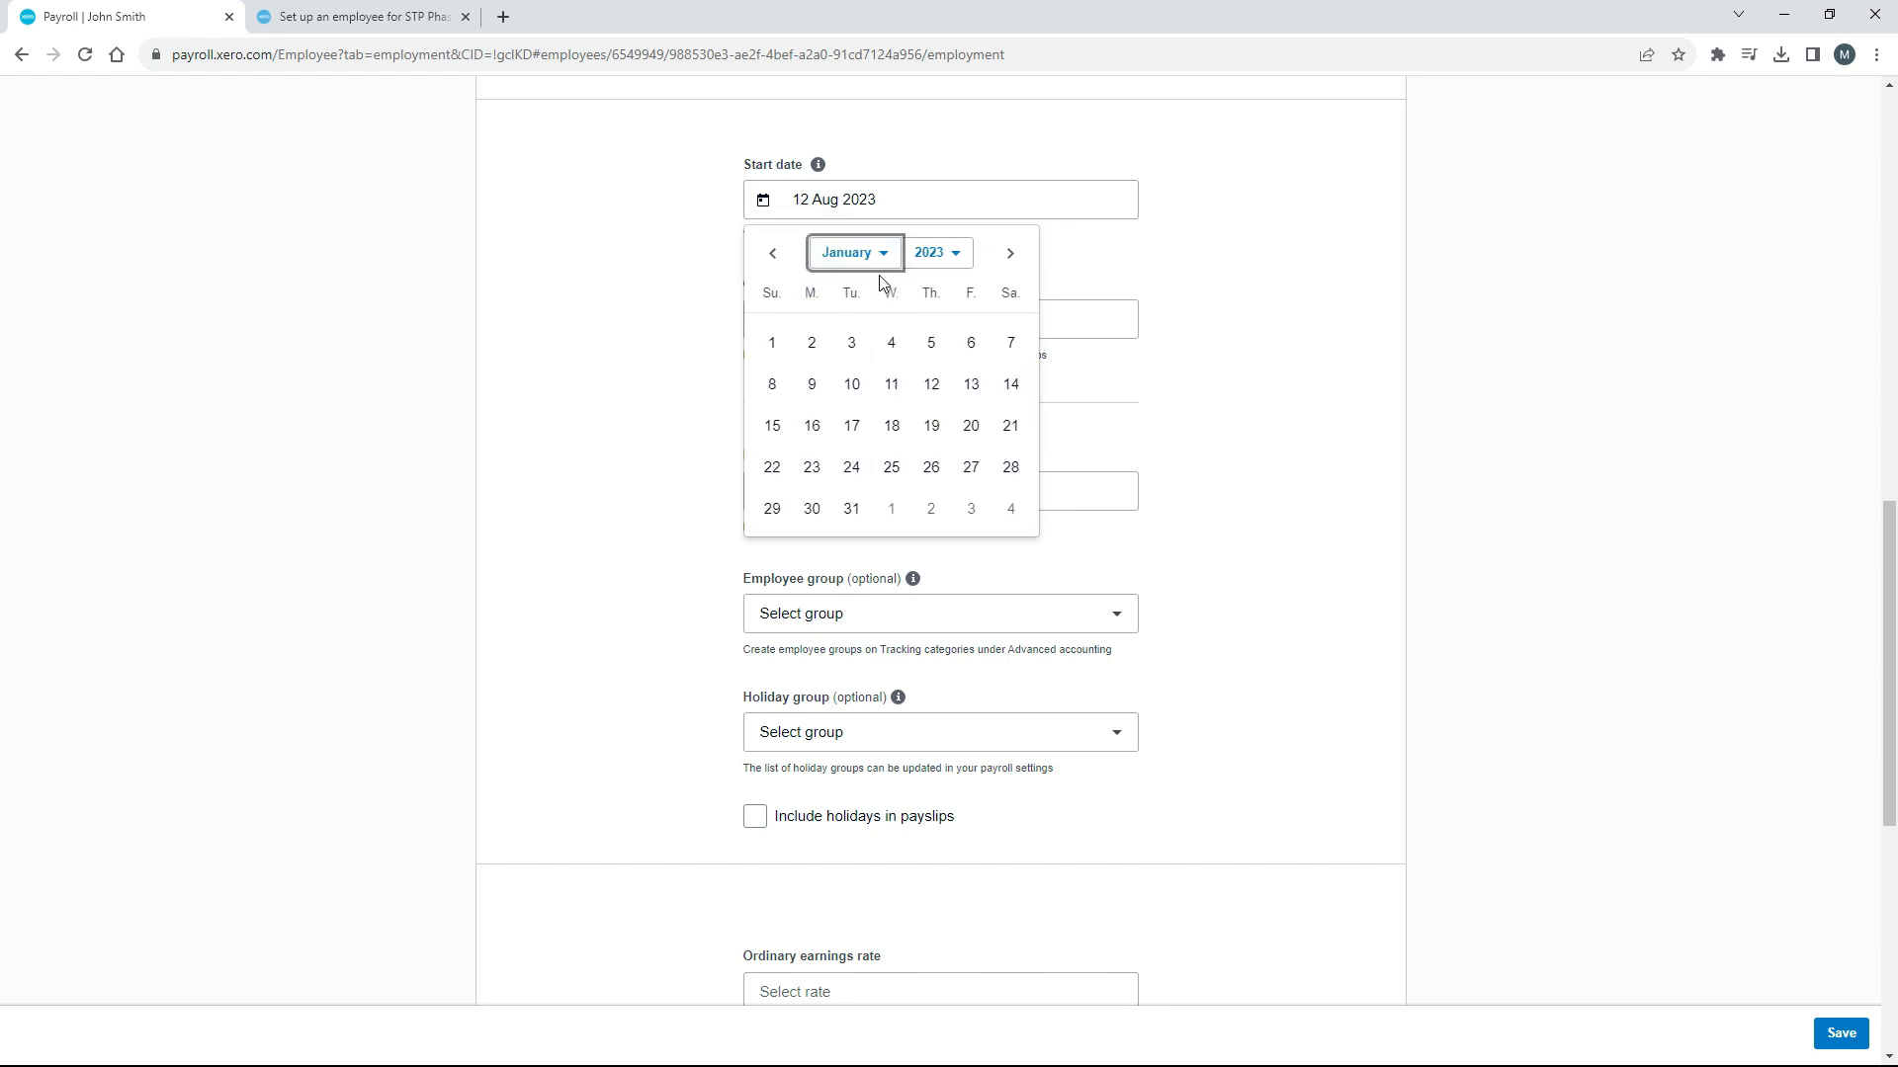
pyautogui.click(964, 263)
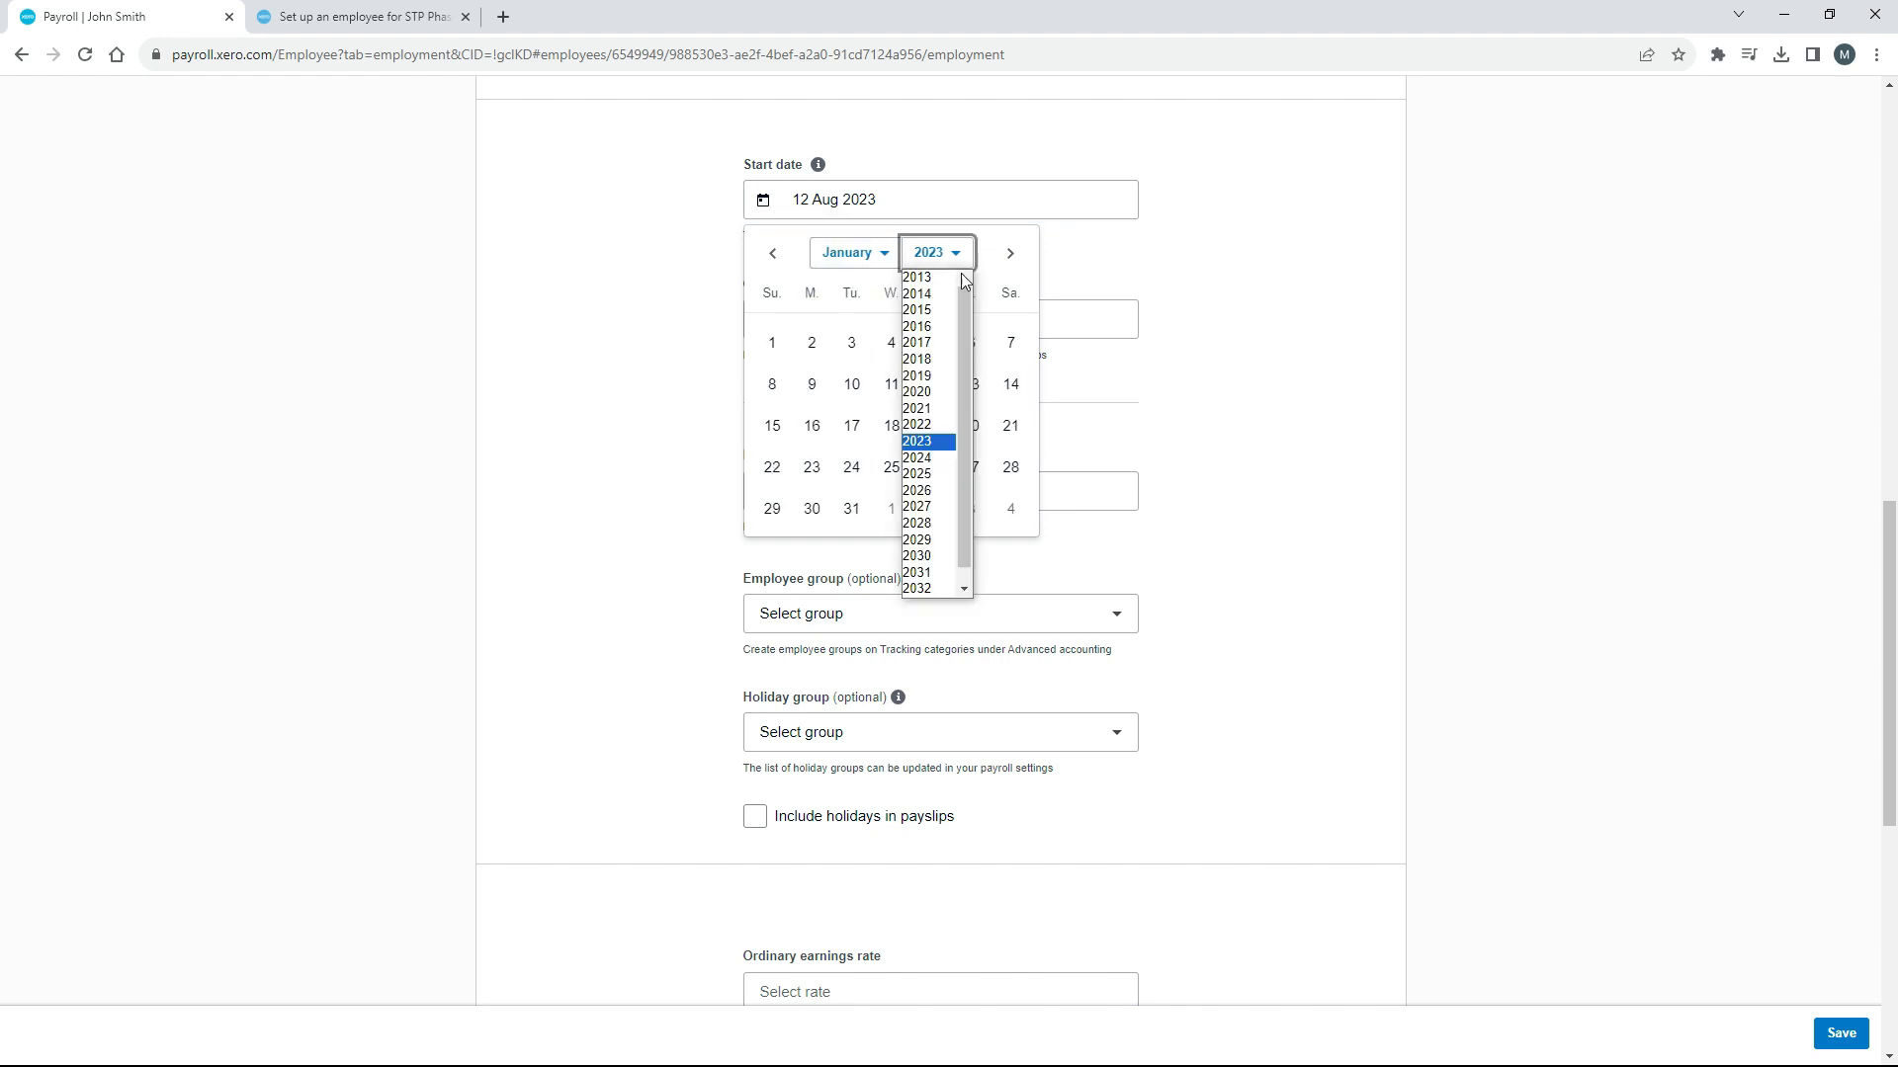
pyautogui.click(934, 392)
pyautogui.click(891, 346)
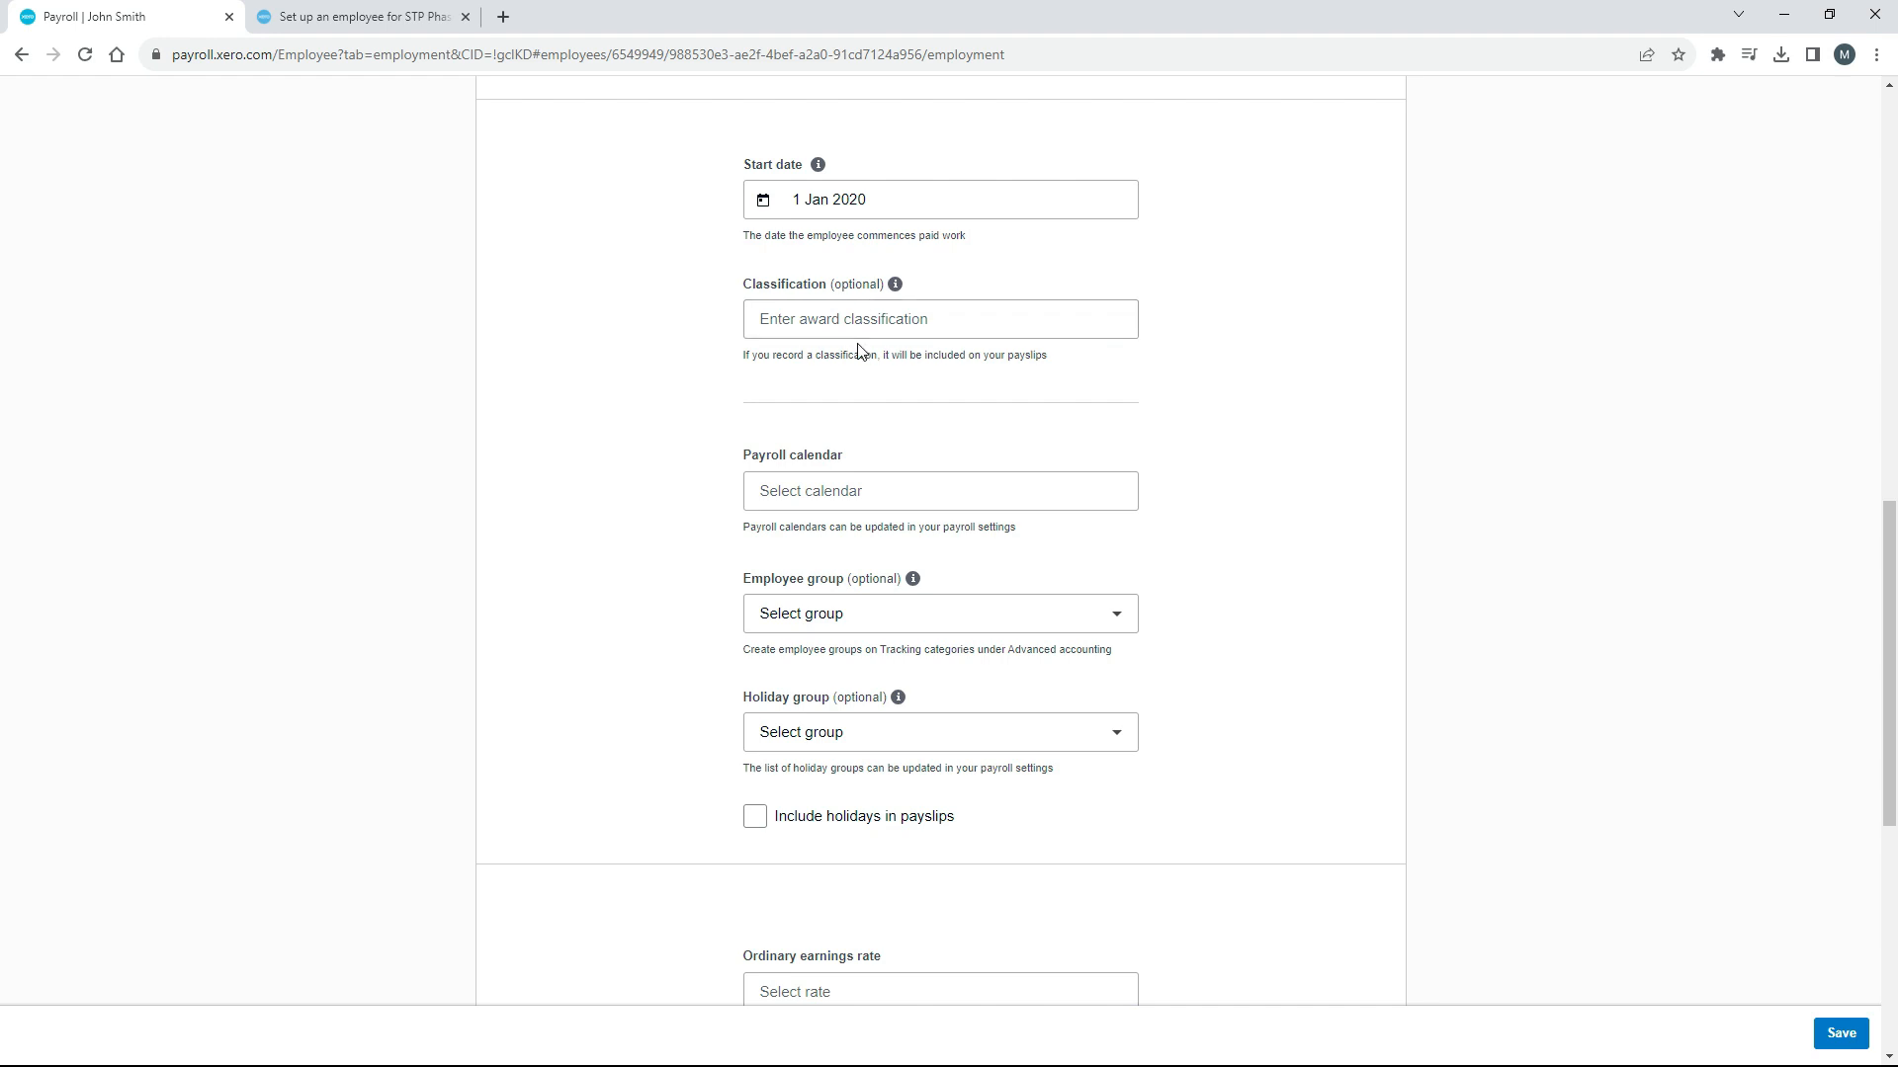
# Assign the Weekly Calendar as the payroll calendar and set the employee group to None.
pyautogui.click(866, 491)
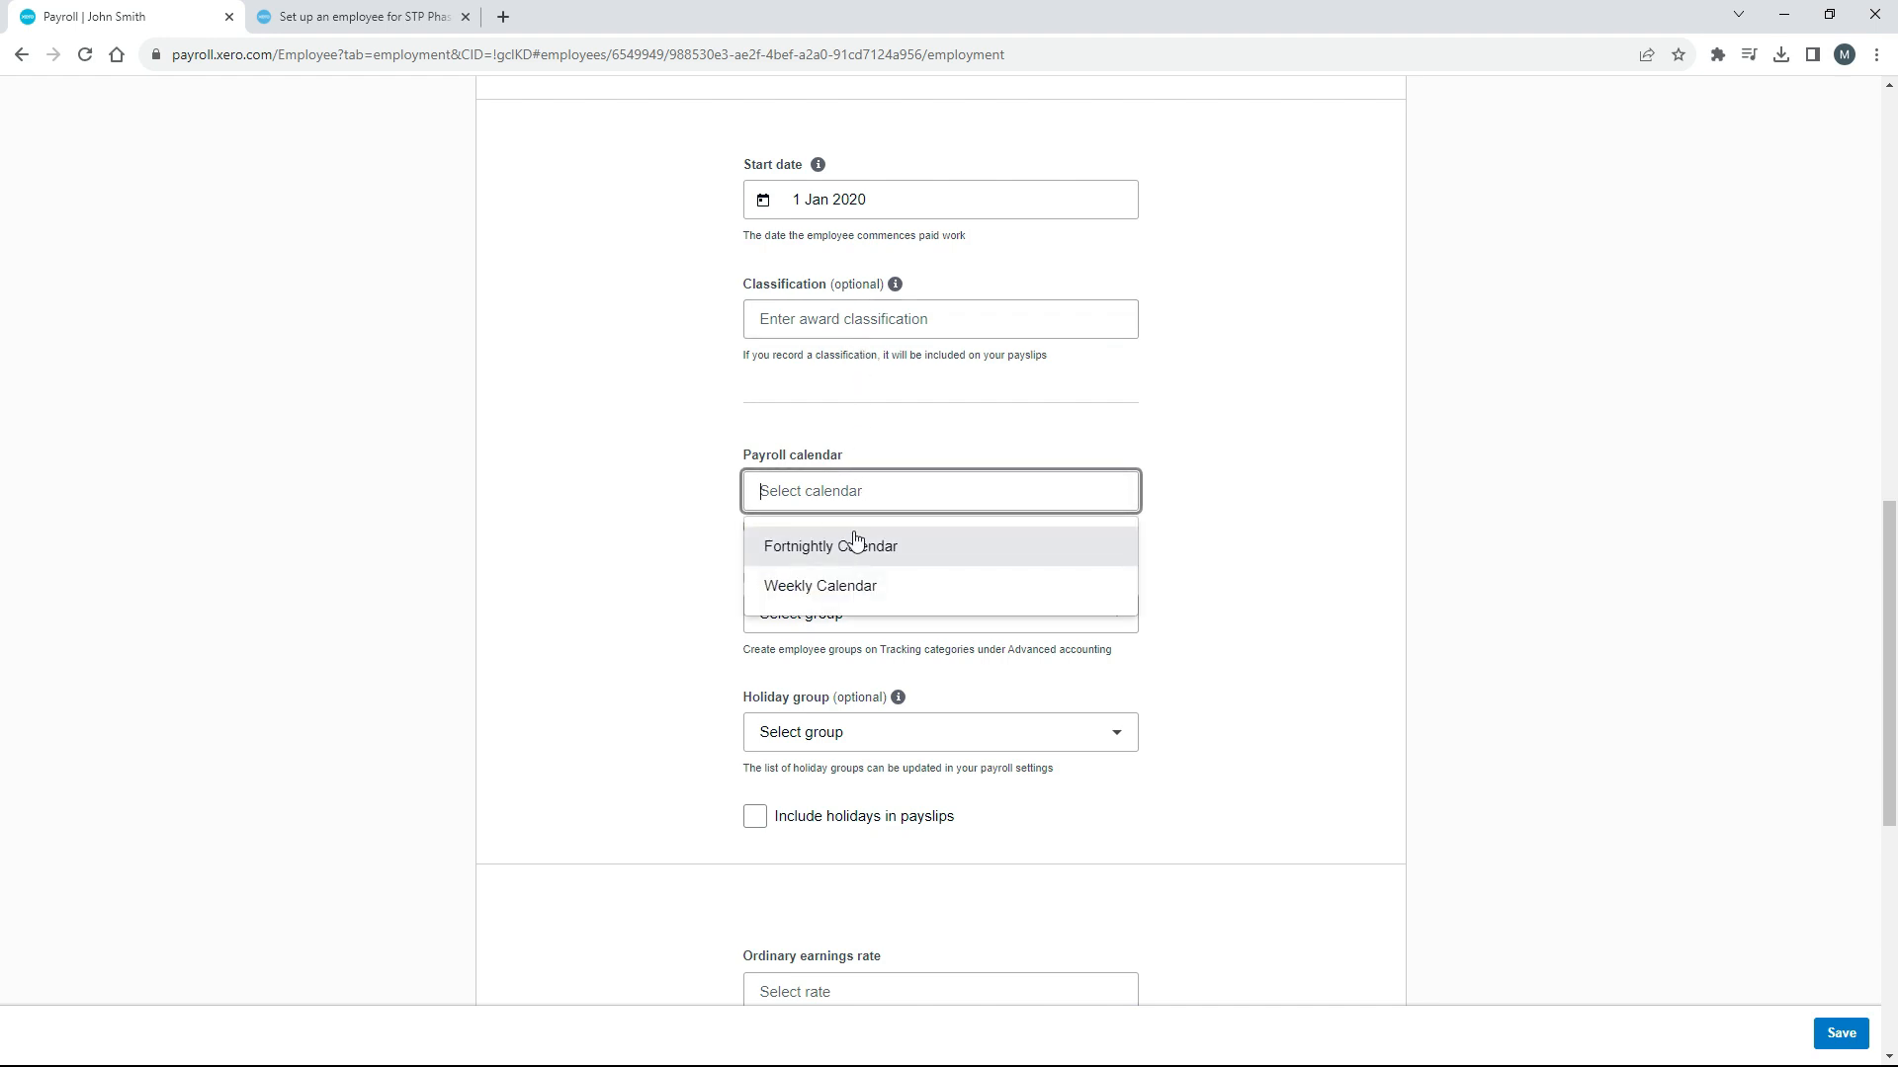
pyautogui.click(896, 591)
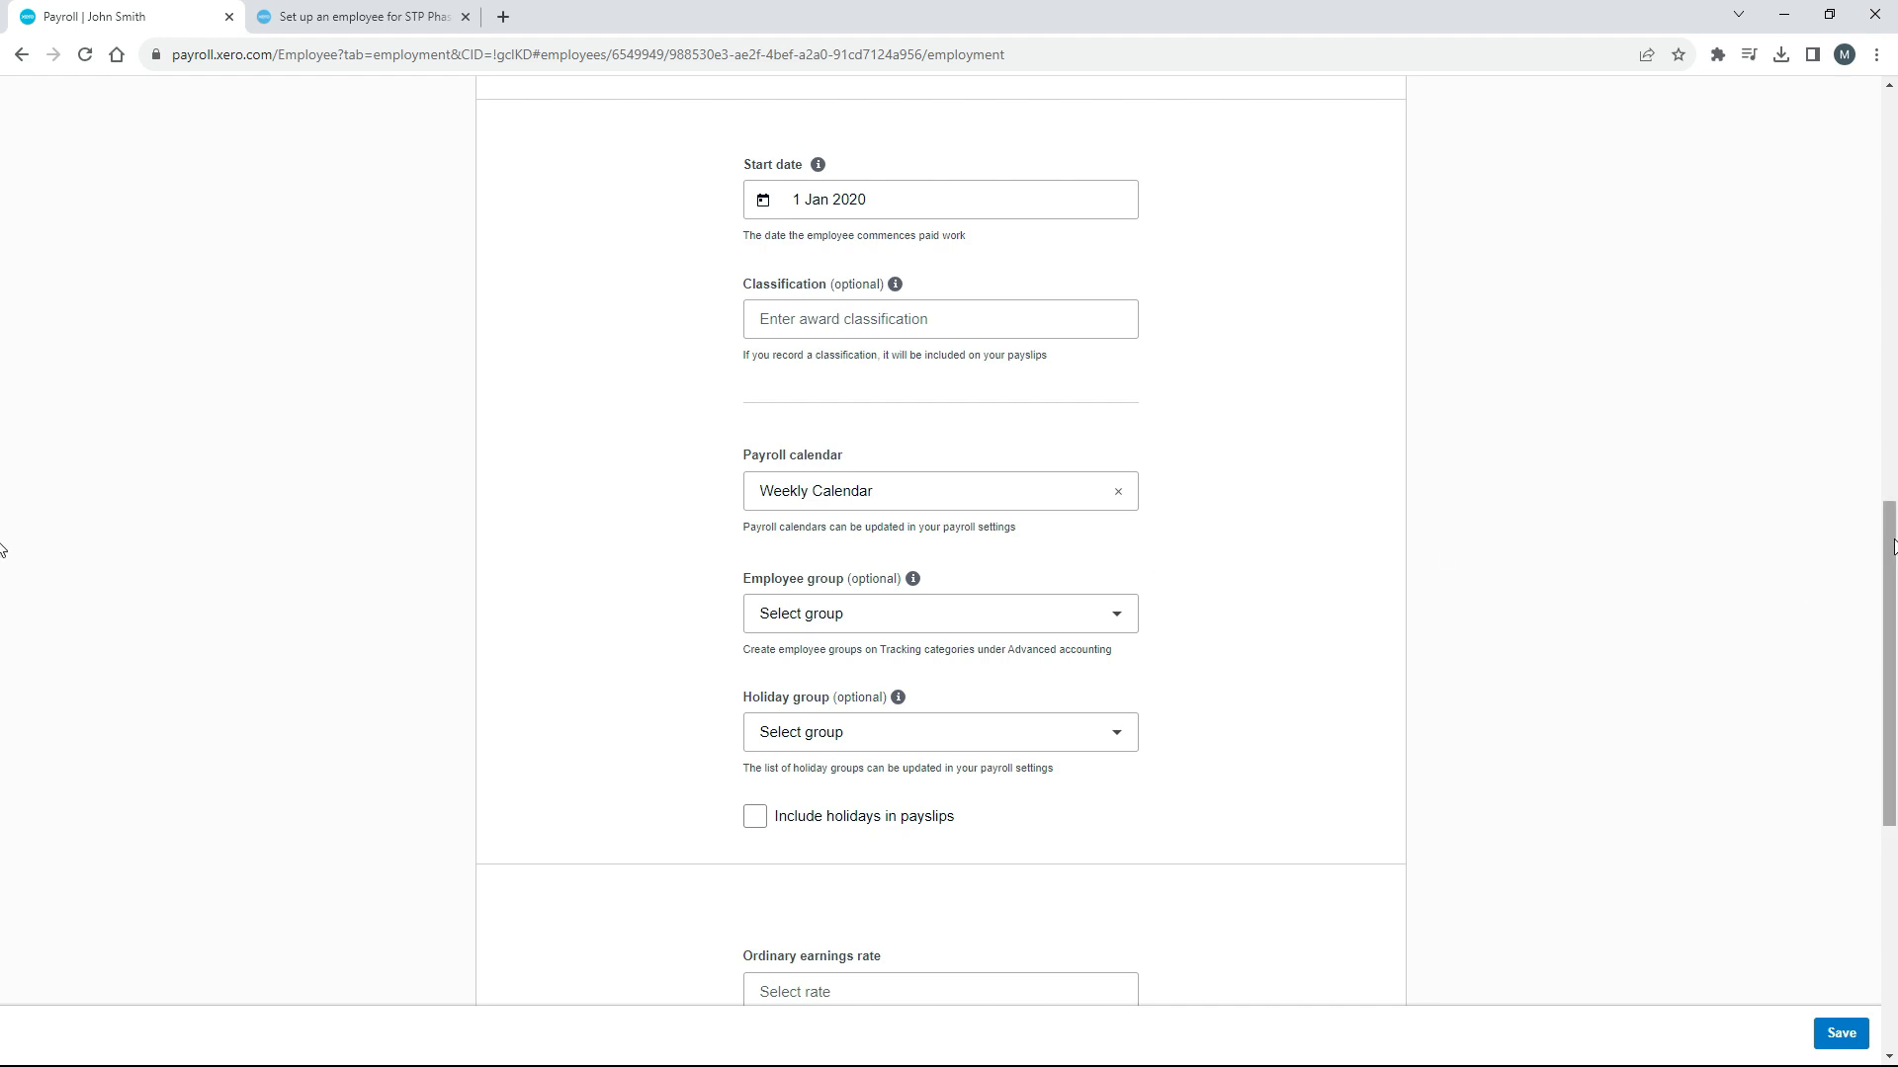
pyautogui.moveTo(1890, 551); pyautogui.dragTo(1892, 607)
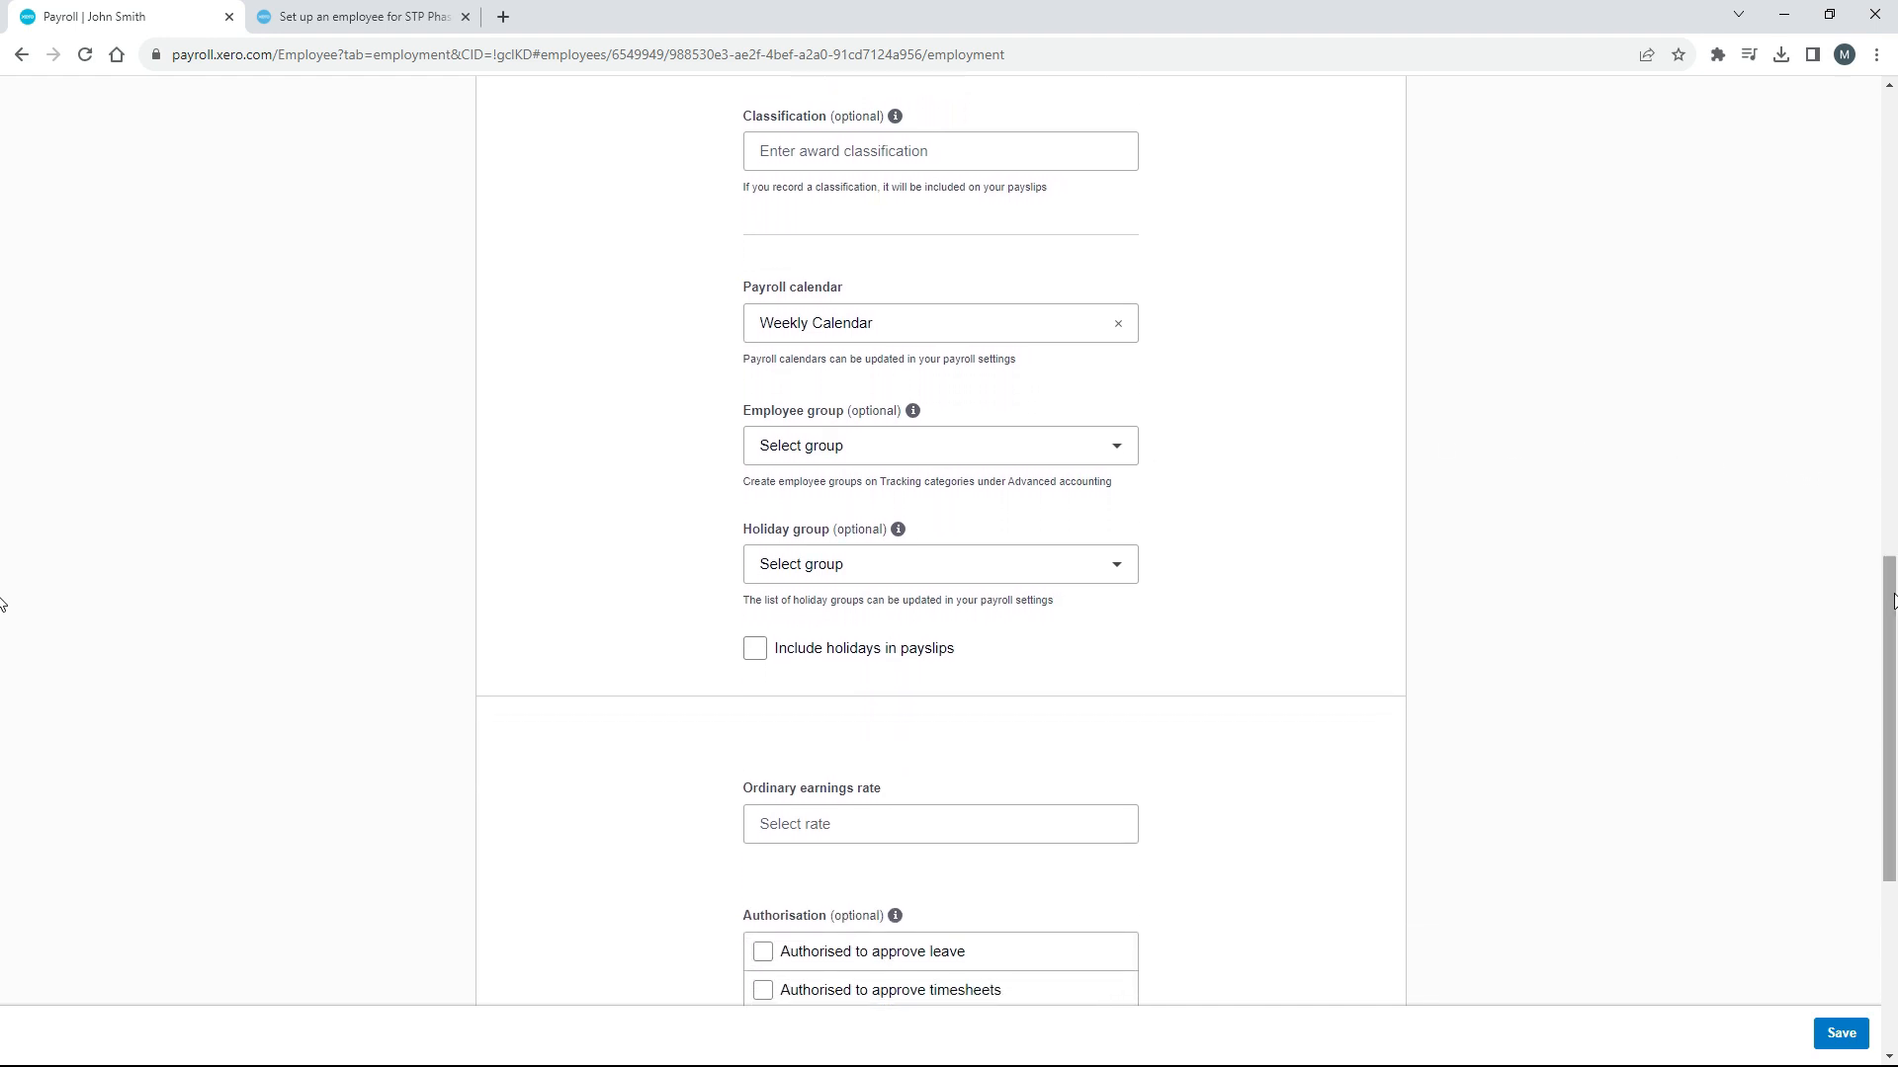
pyautogui.click(1117, 447)
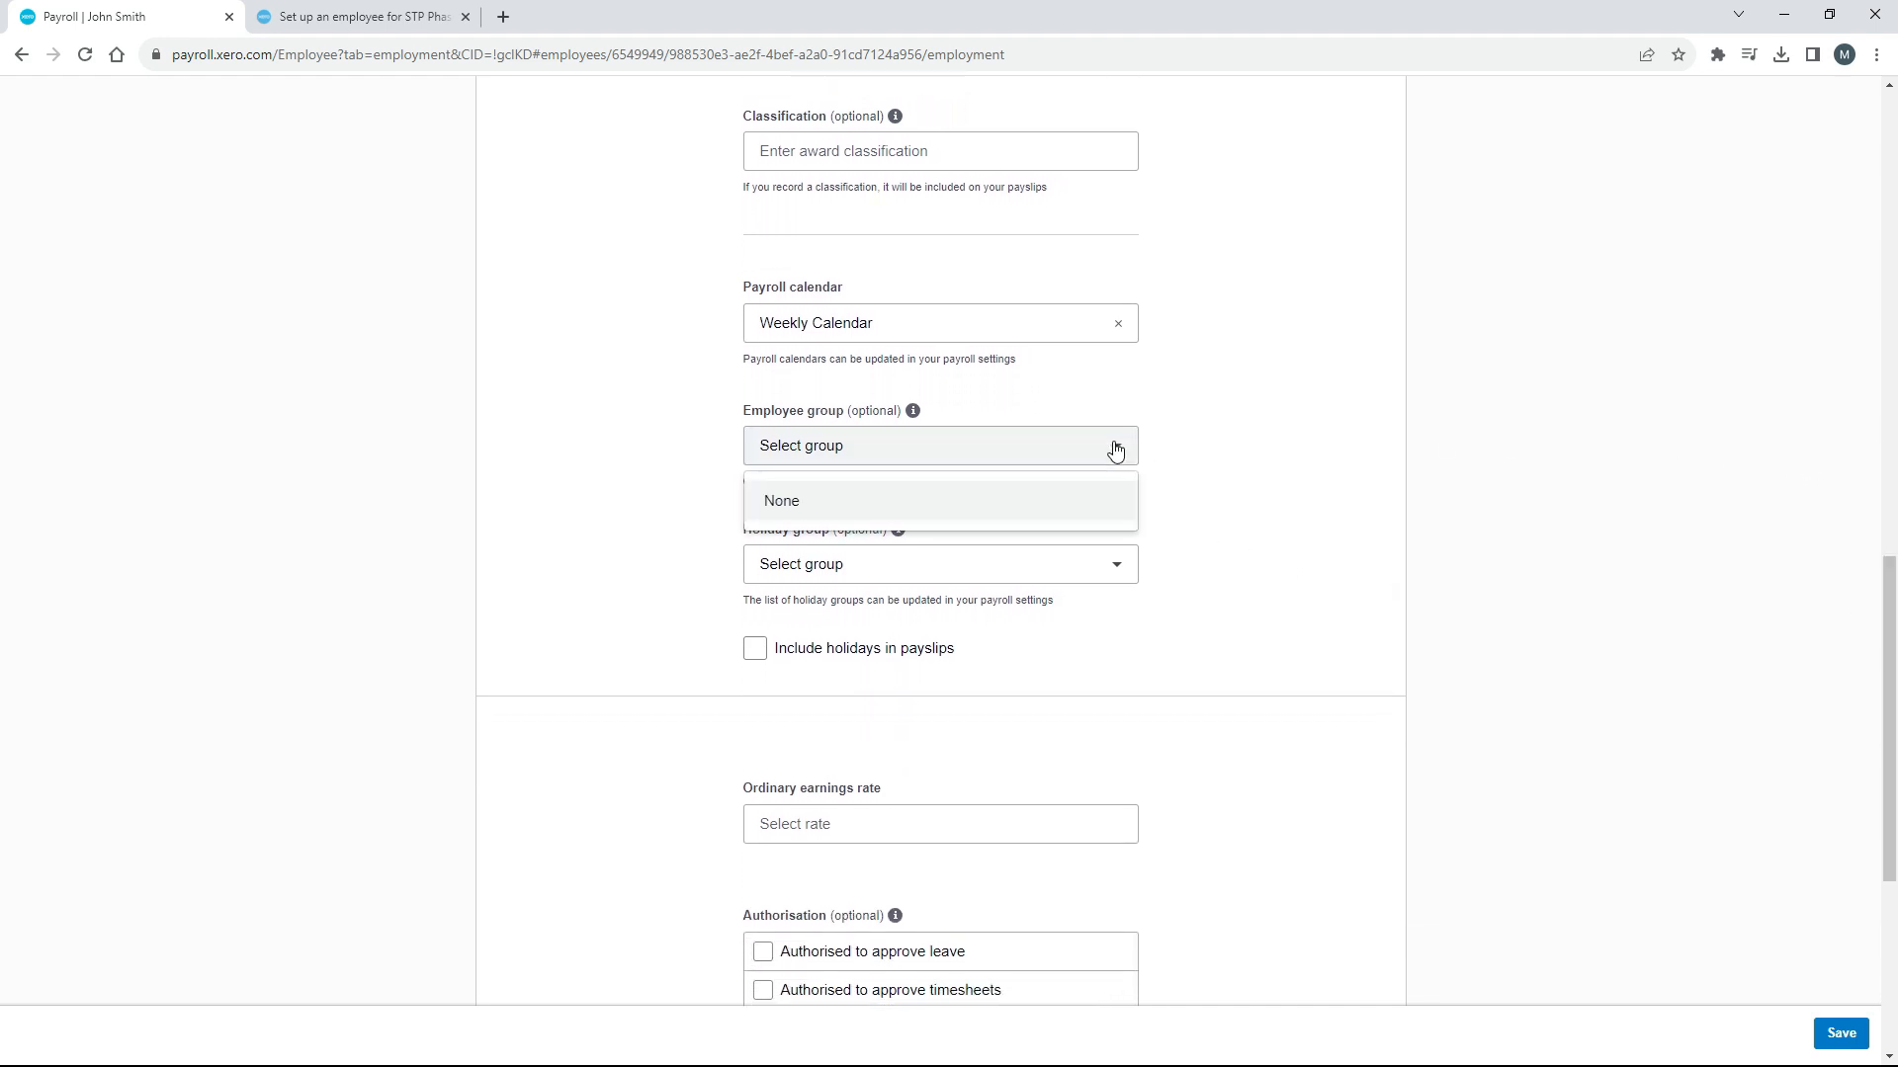
pyautogui.click(890, 503)
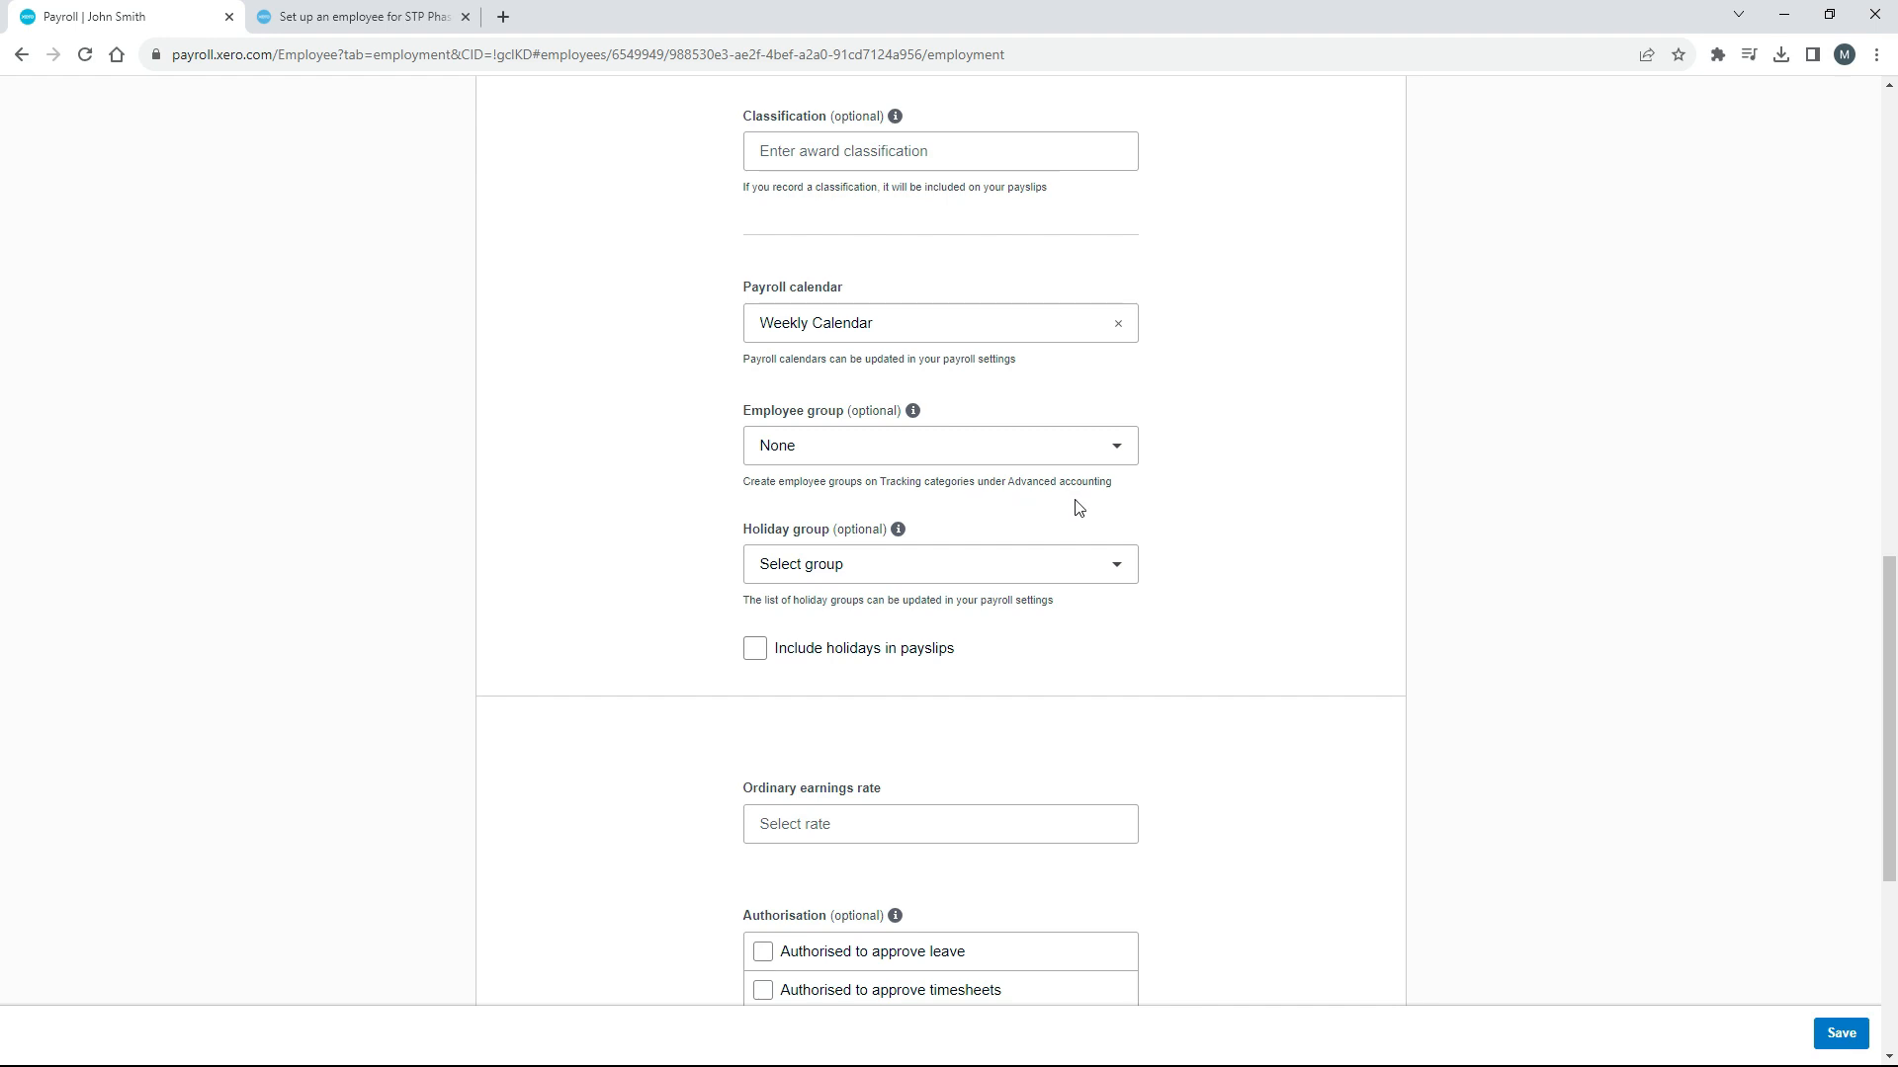
# Set the holiday group to New South Wales and include holidays in payslips.
pyautogui.click(964, 565)
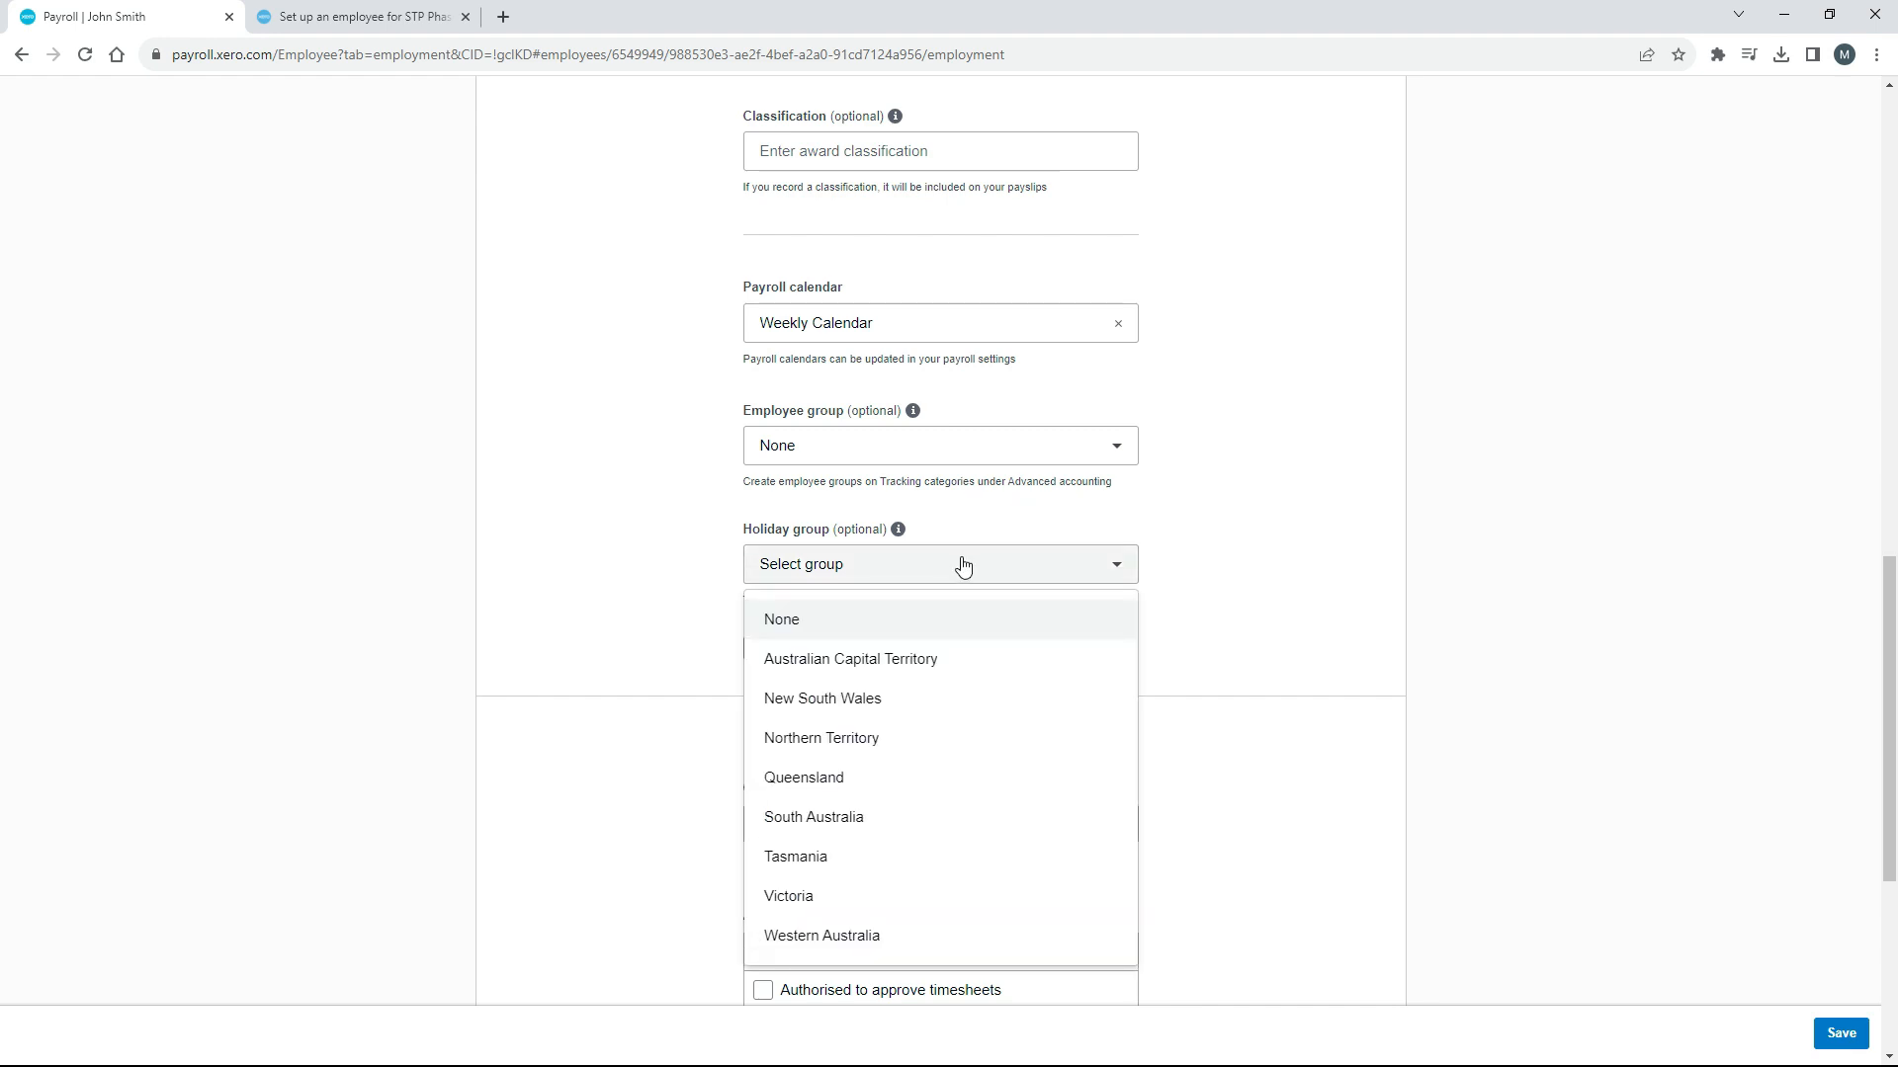
pyautogui.click(873, 700)
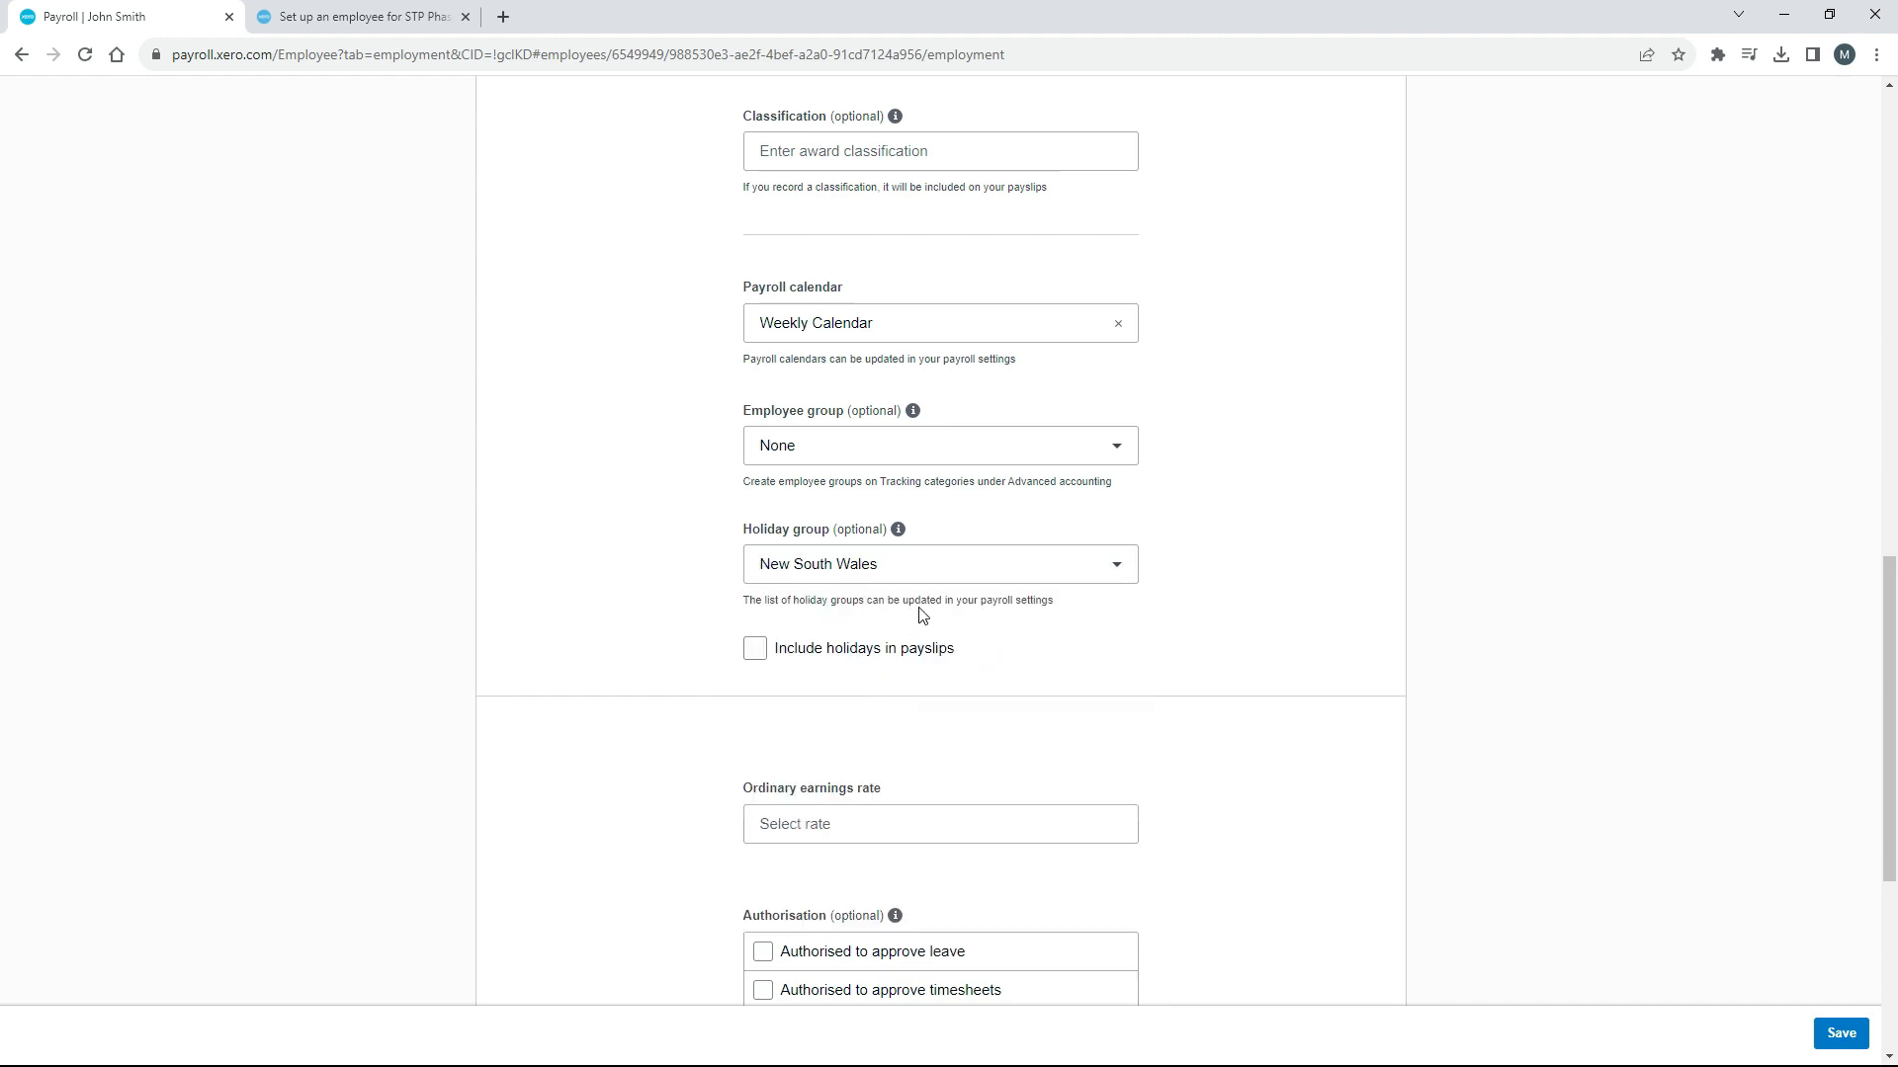
pyautogui.click(755, 650)
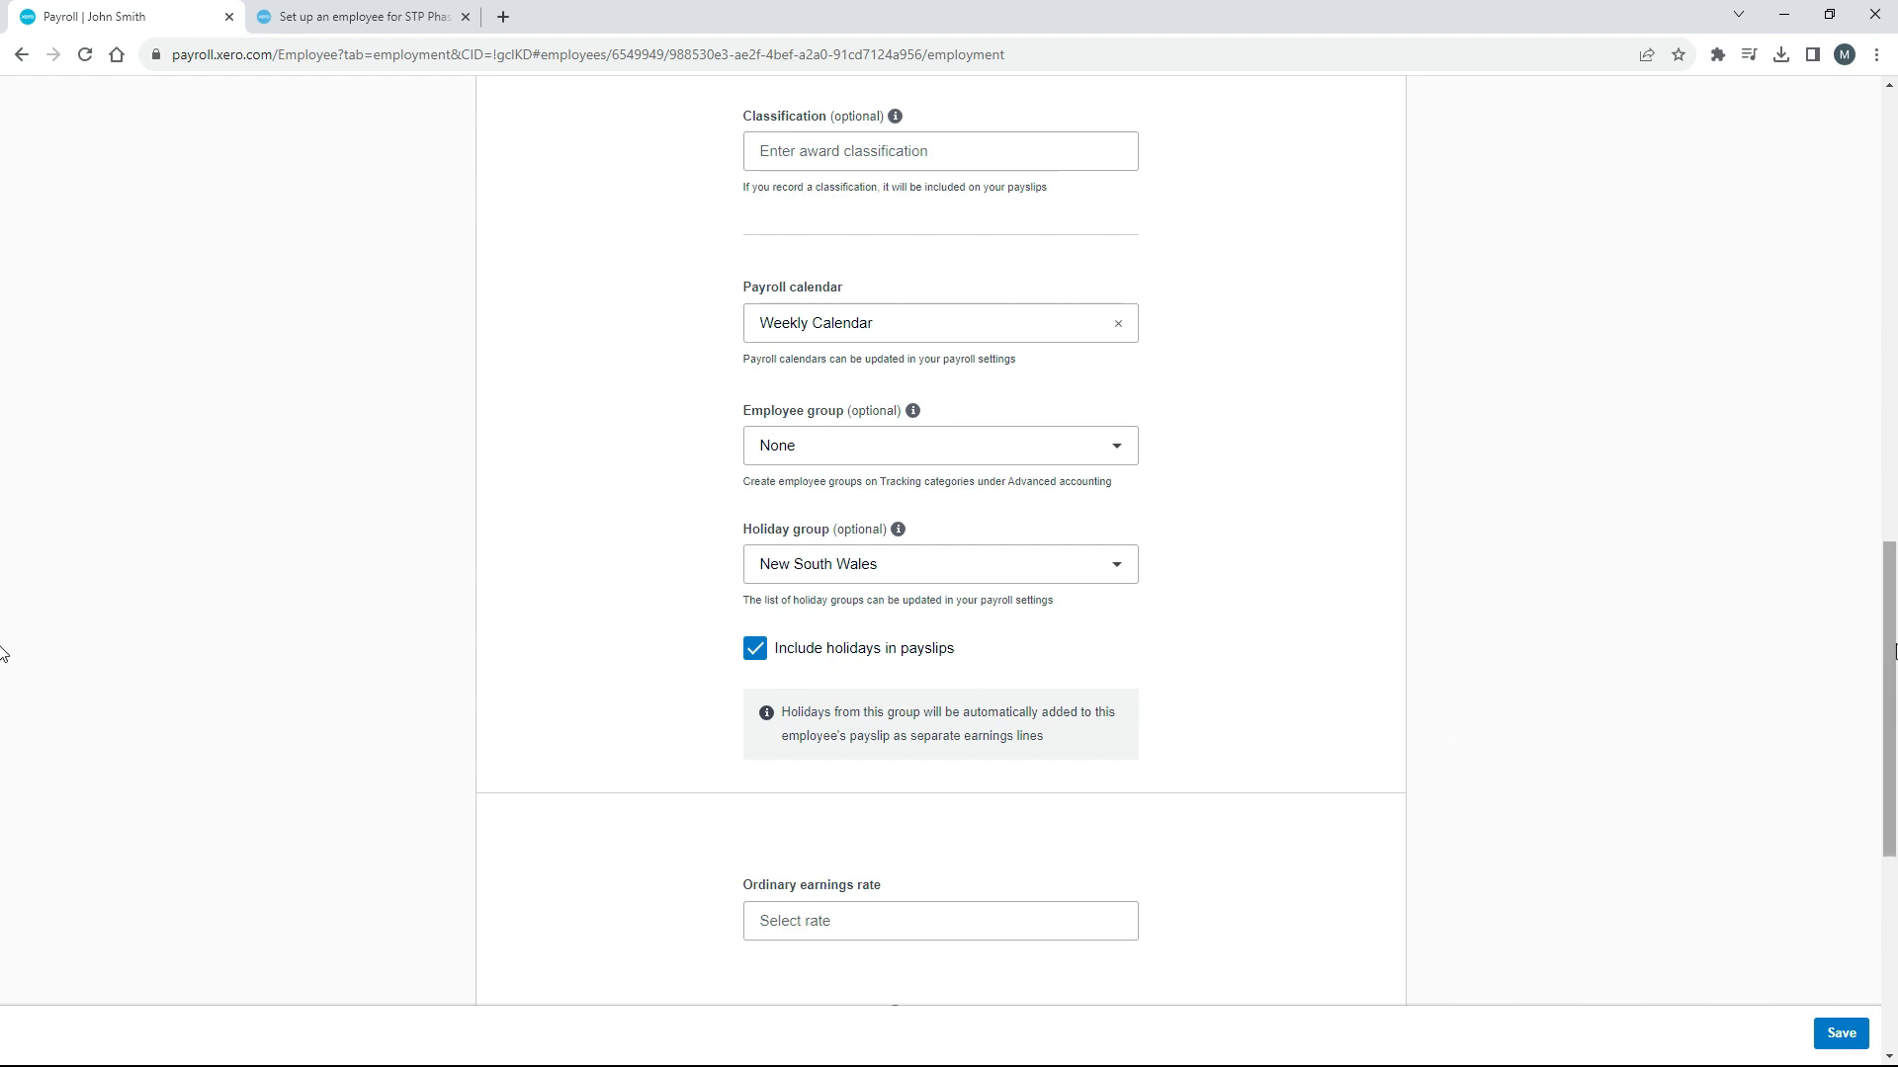
# Set the ordinary earnings rate to Ordinary Hours and check the earnings rate requirement in the income type help article.
pyautogui.scroll(-3, 1883, 744)
pyautogui.scroll(-2, 1883, 744)
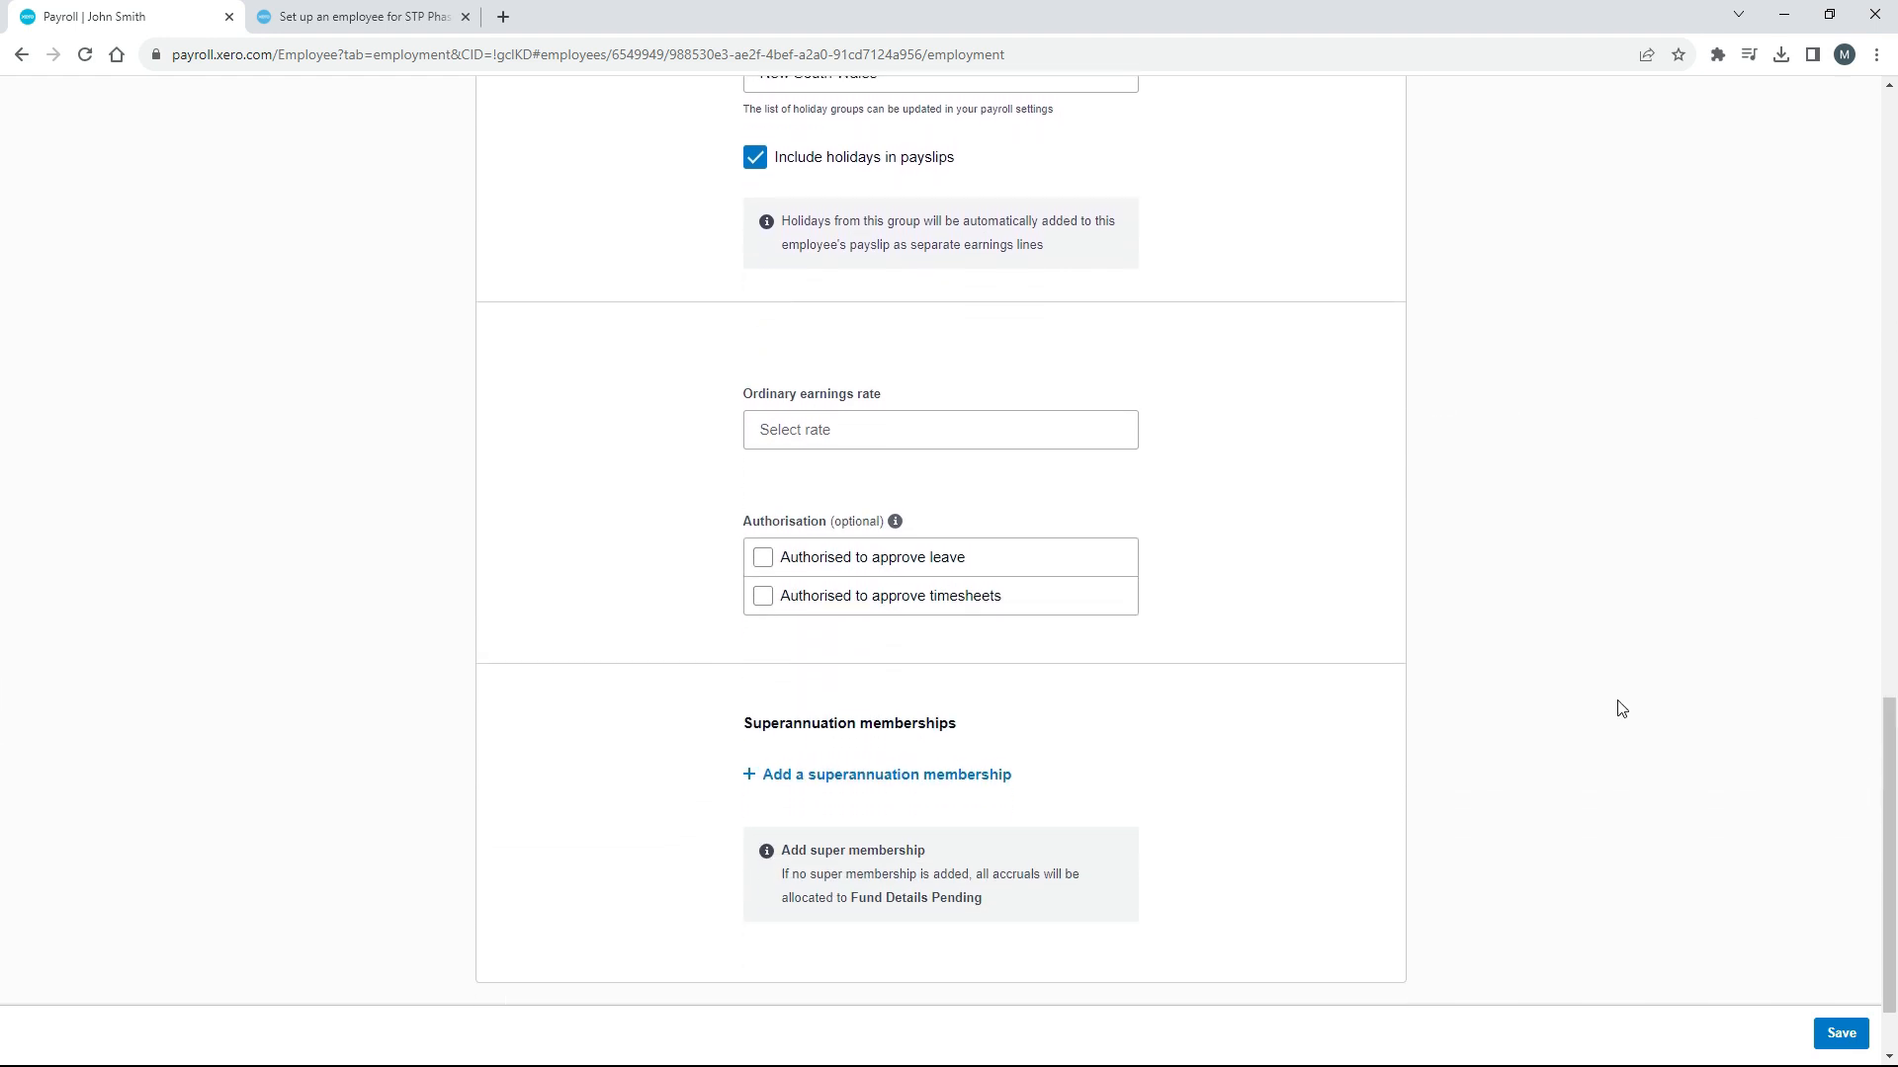
pyautogui.click(880, 432)
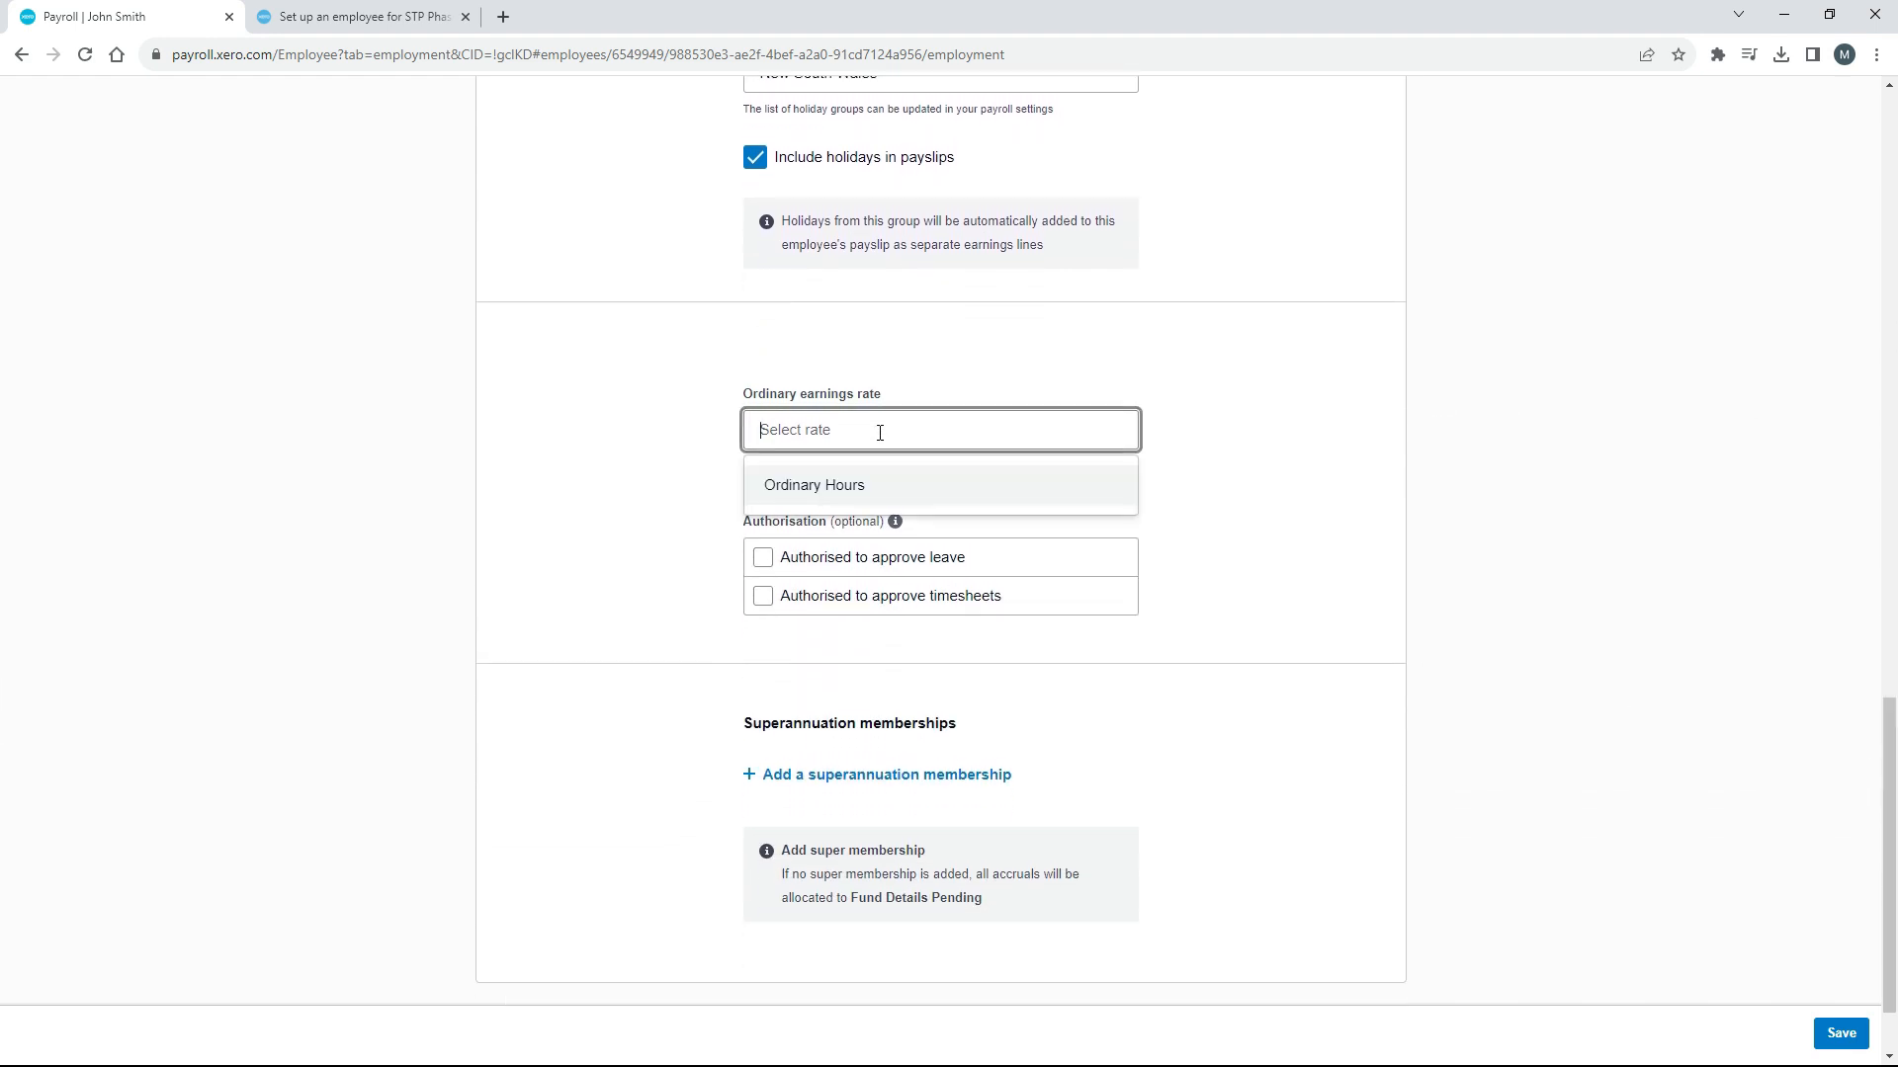
pyautogui.click(858, 487)
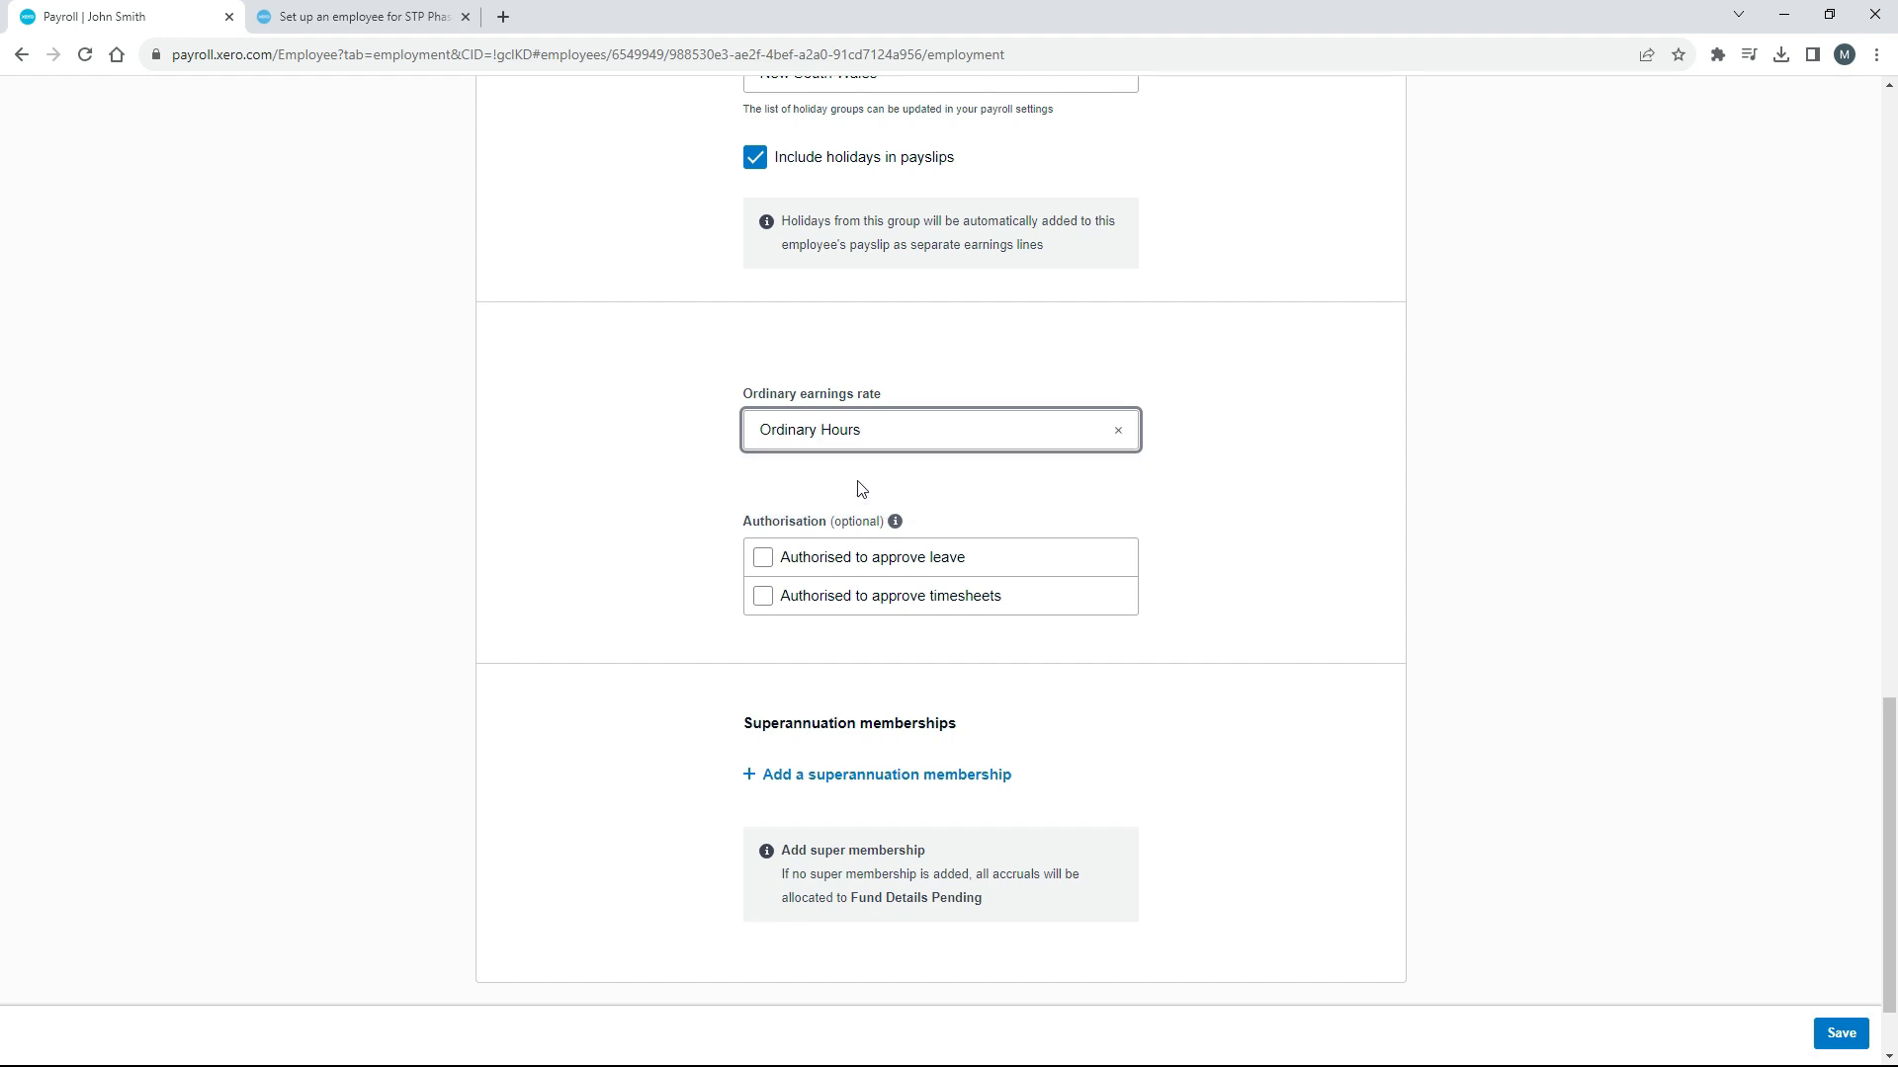
pyautogui.click(371, 18)
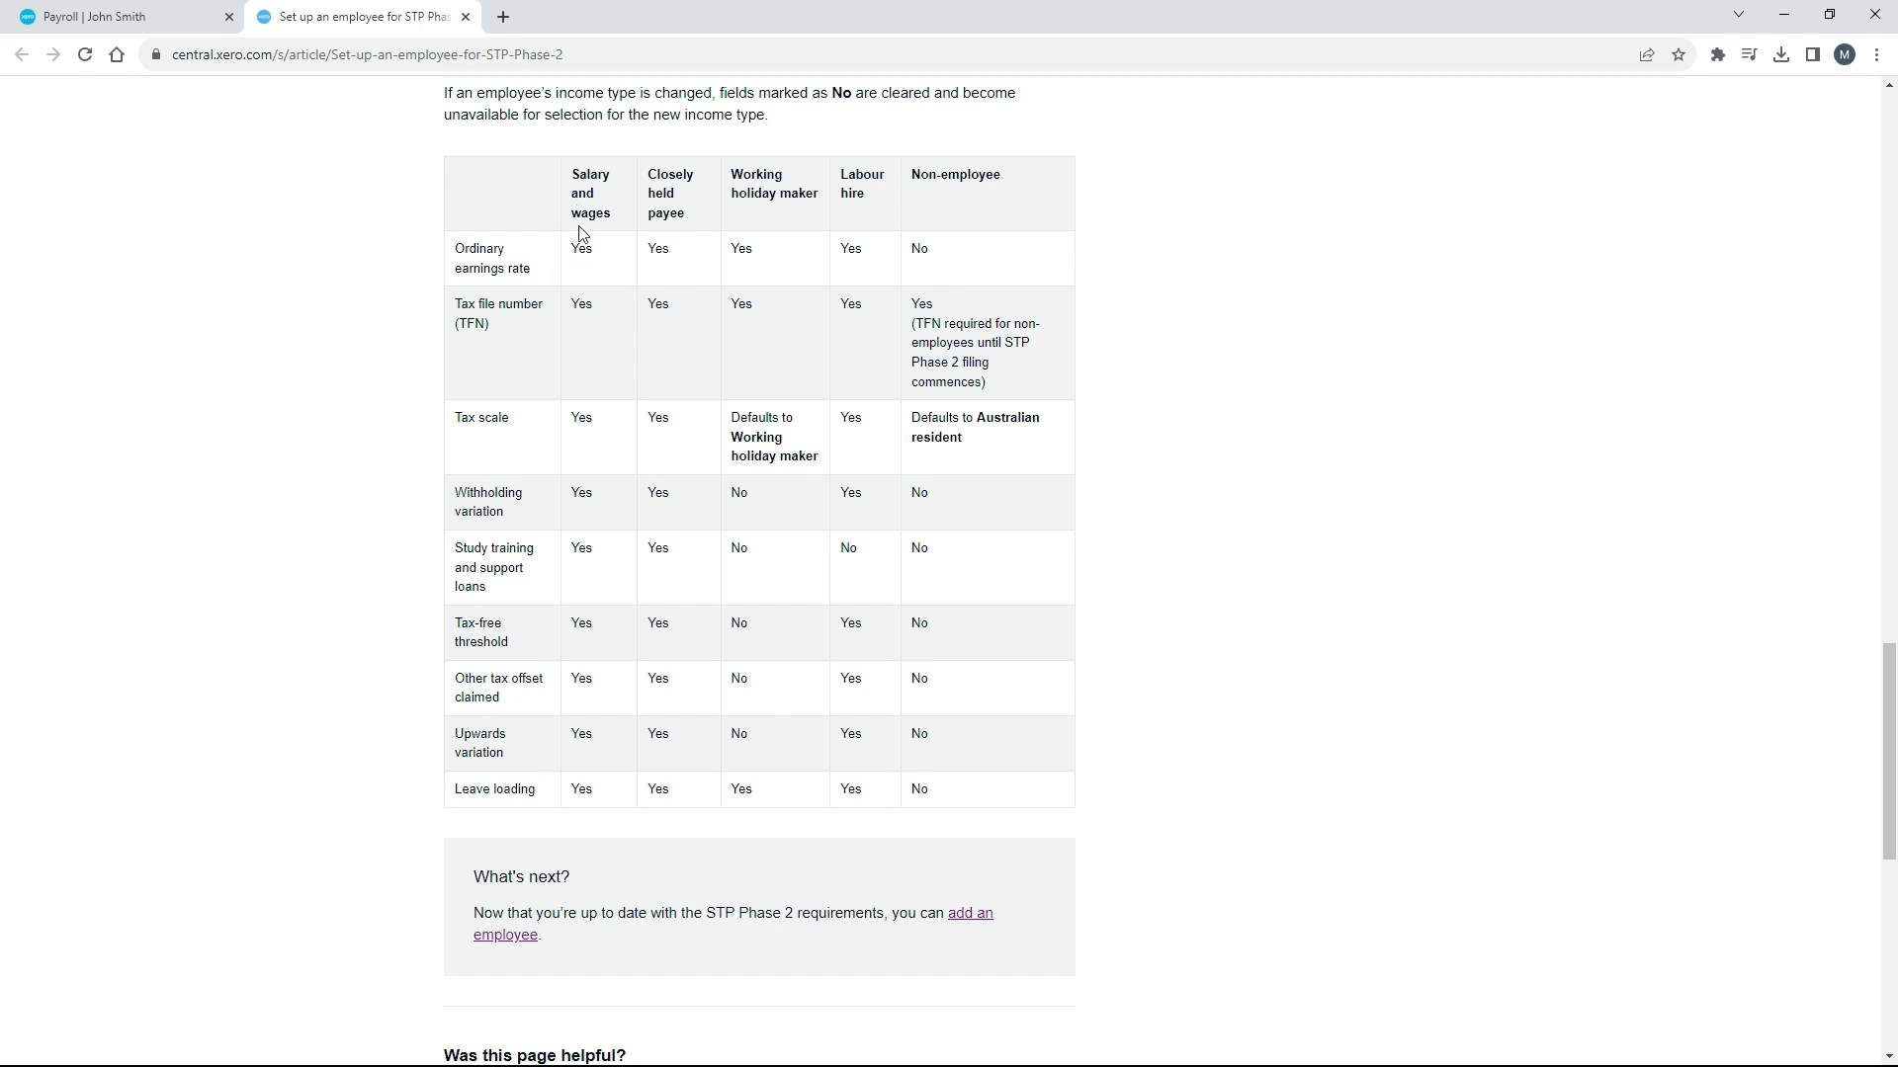
pyautogui.click(195, 18)
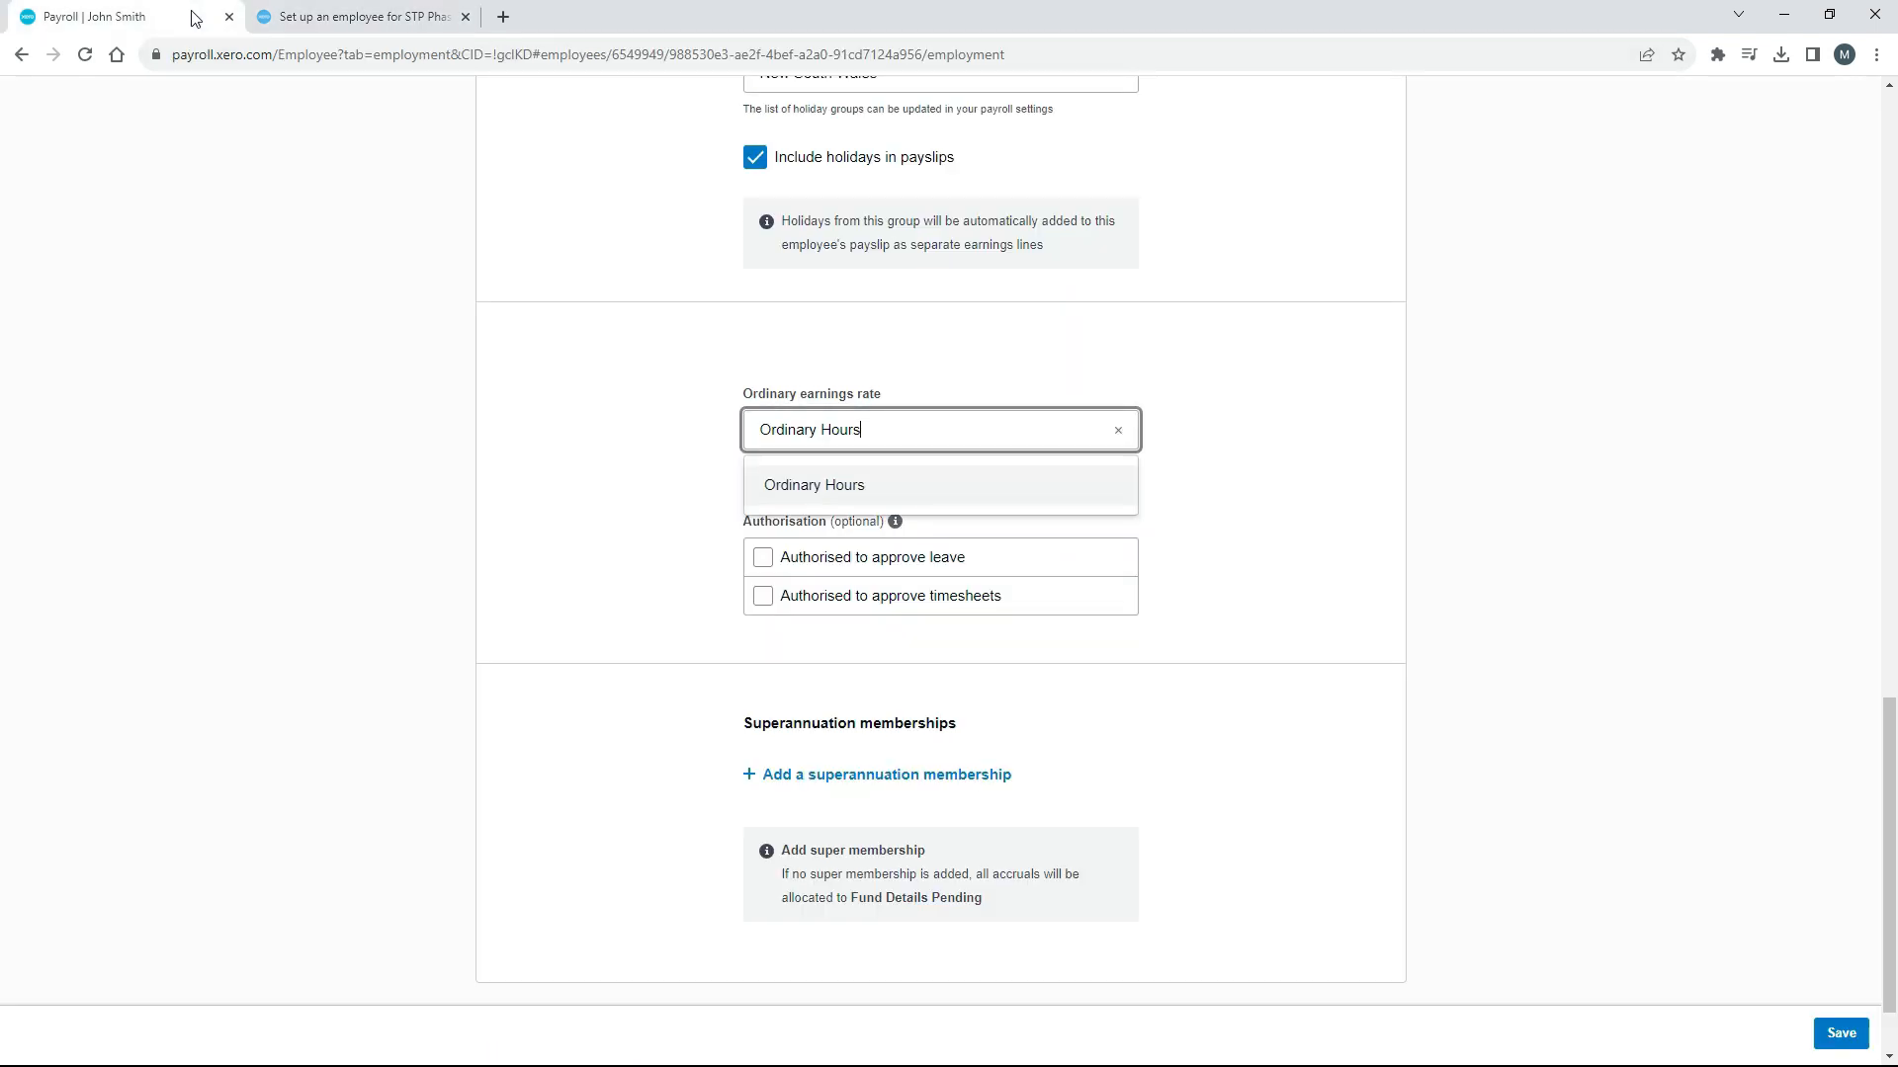
# Add a superannuation membership for the HESTA Super (HESTA) fund with the employee's member number.
pyautogui.click(534, 417)
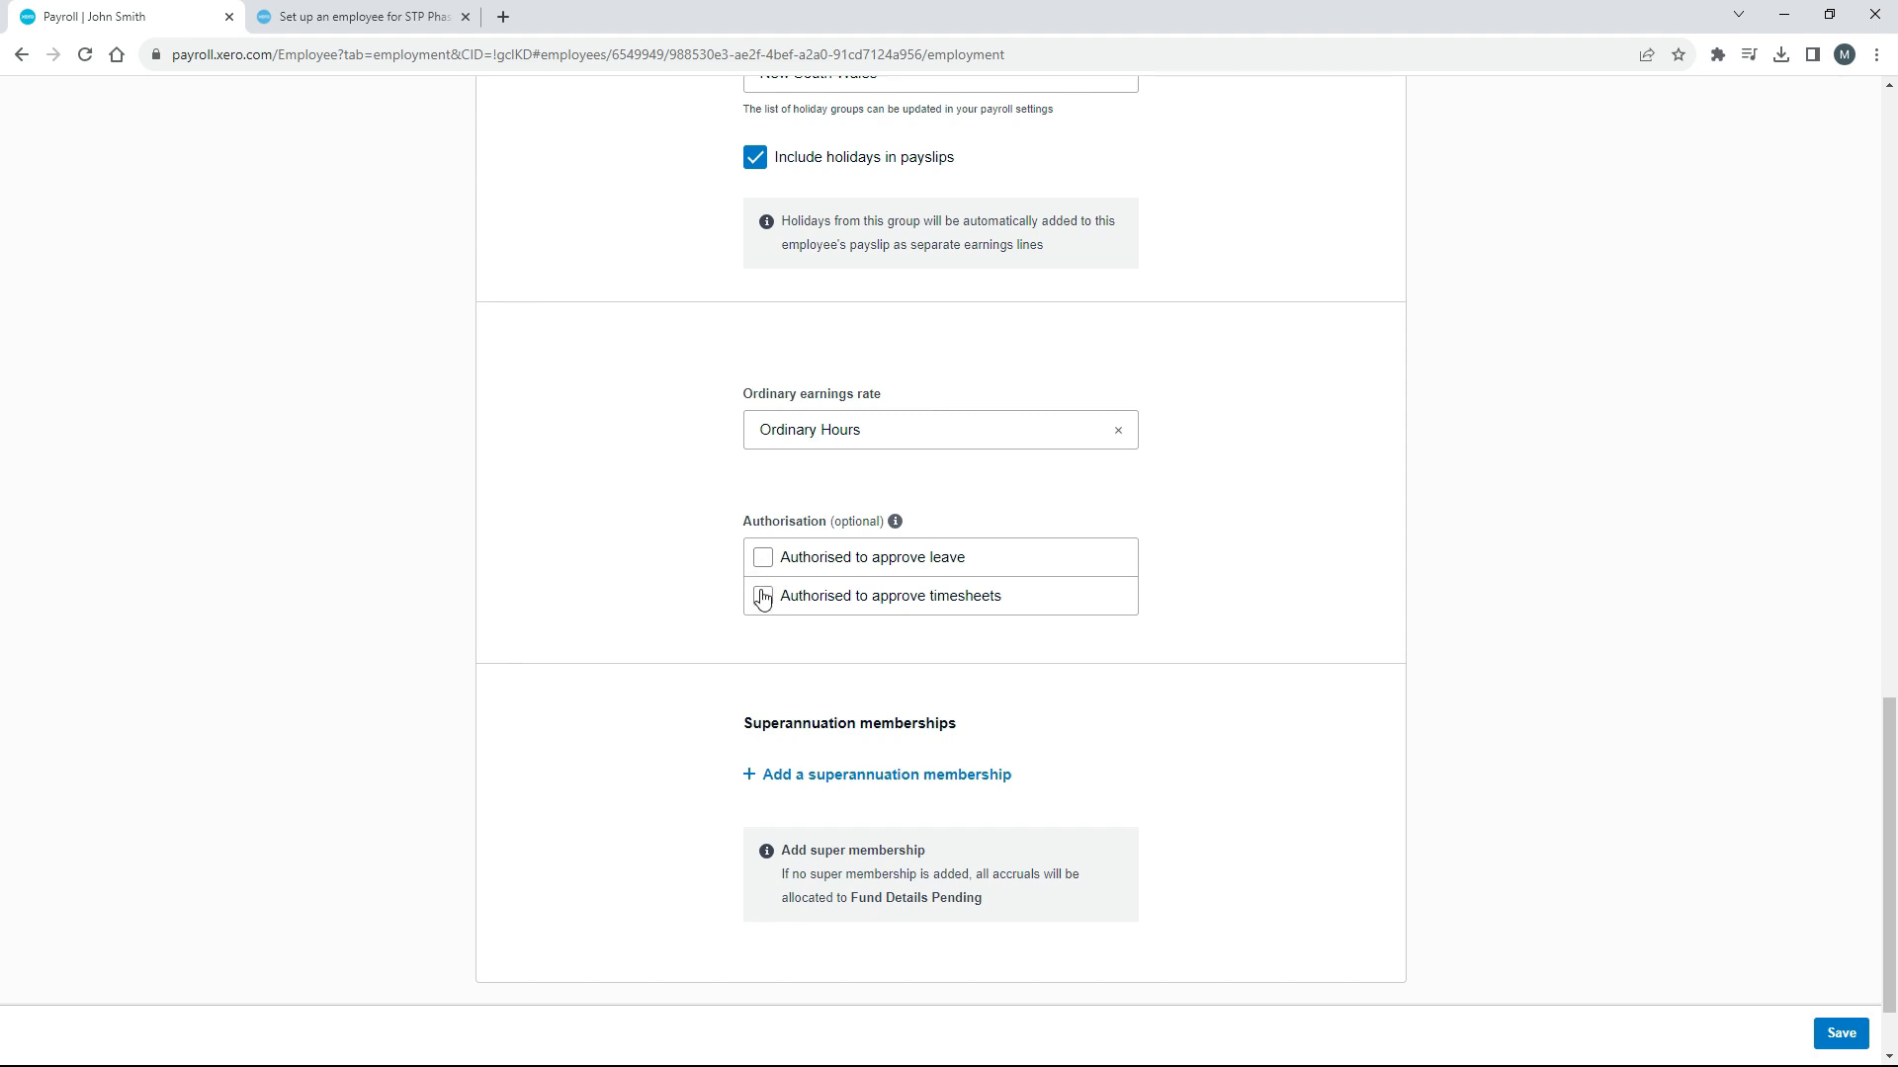
pyautogui.click(888, 776)
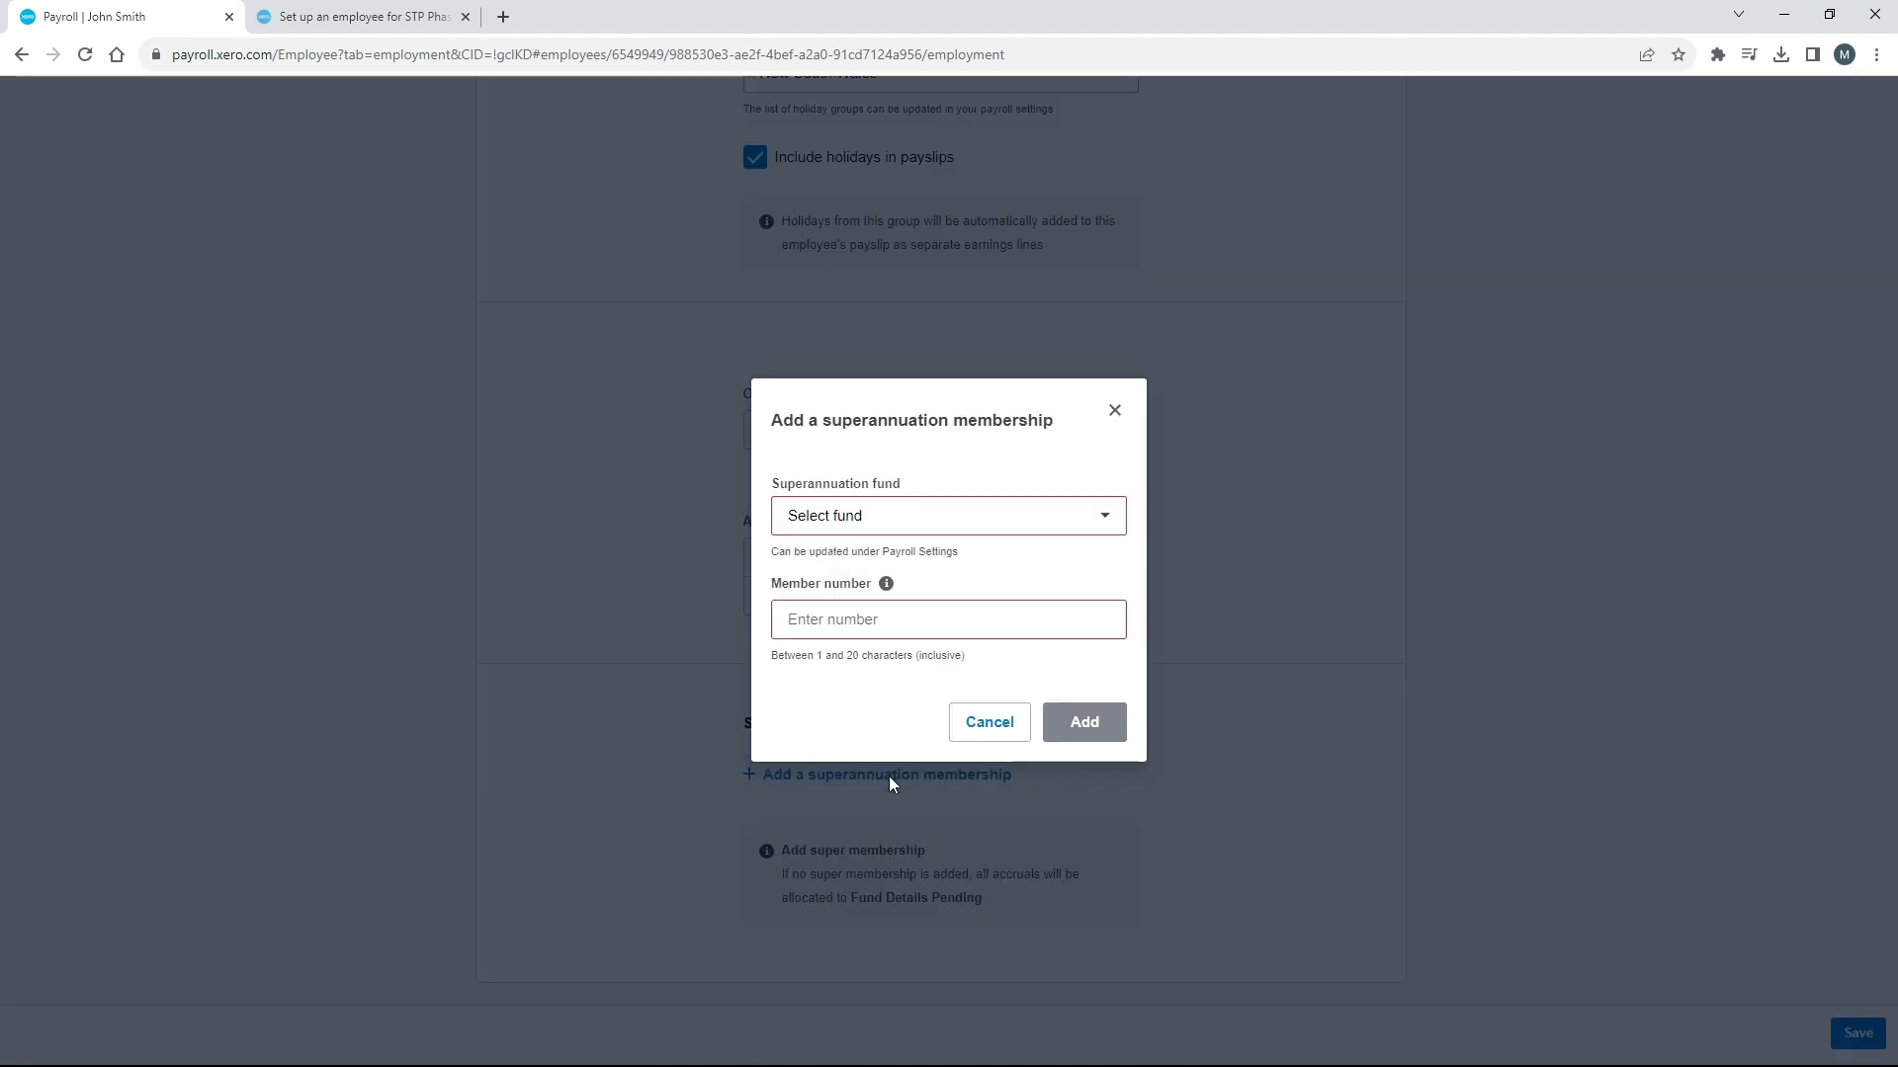
pyautogui.click(1103, 524)
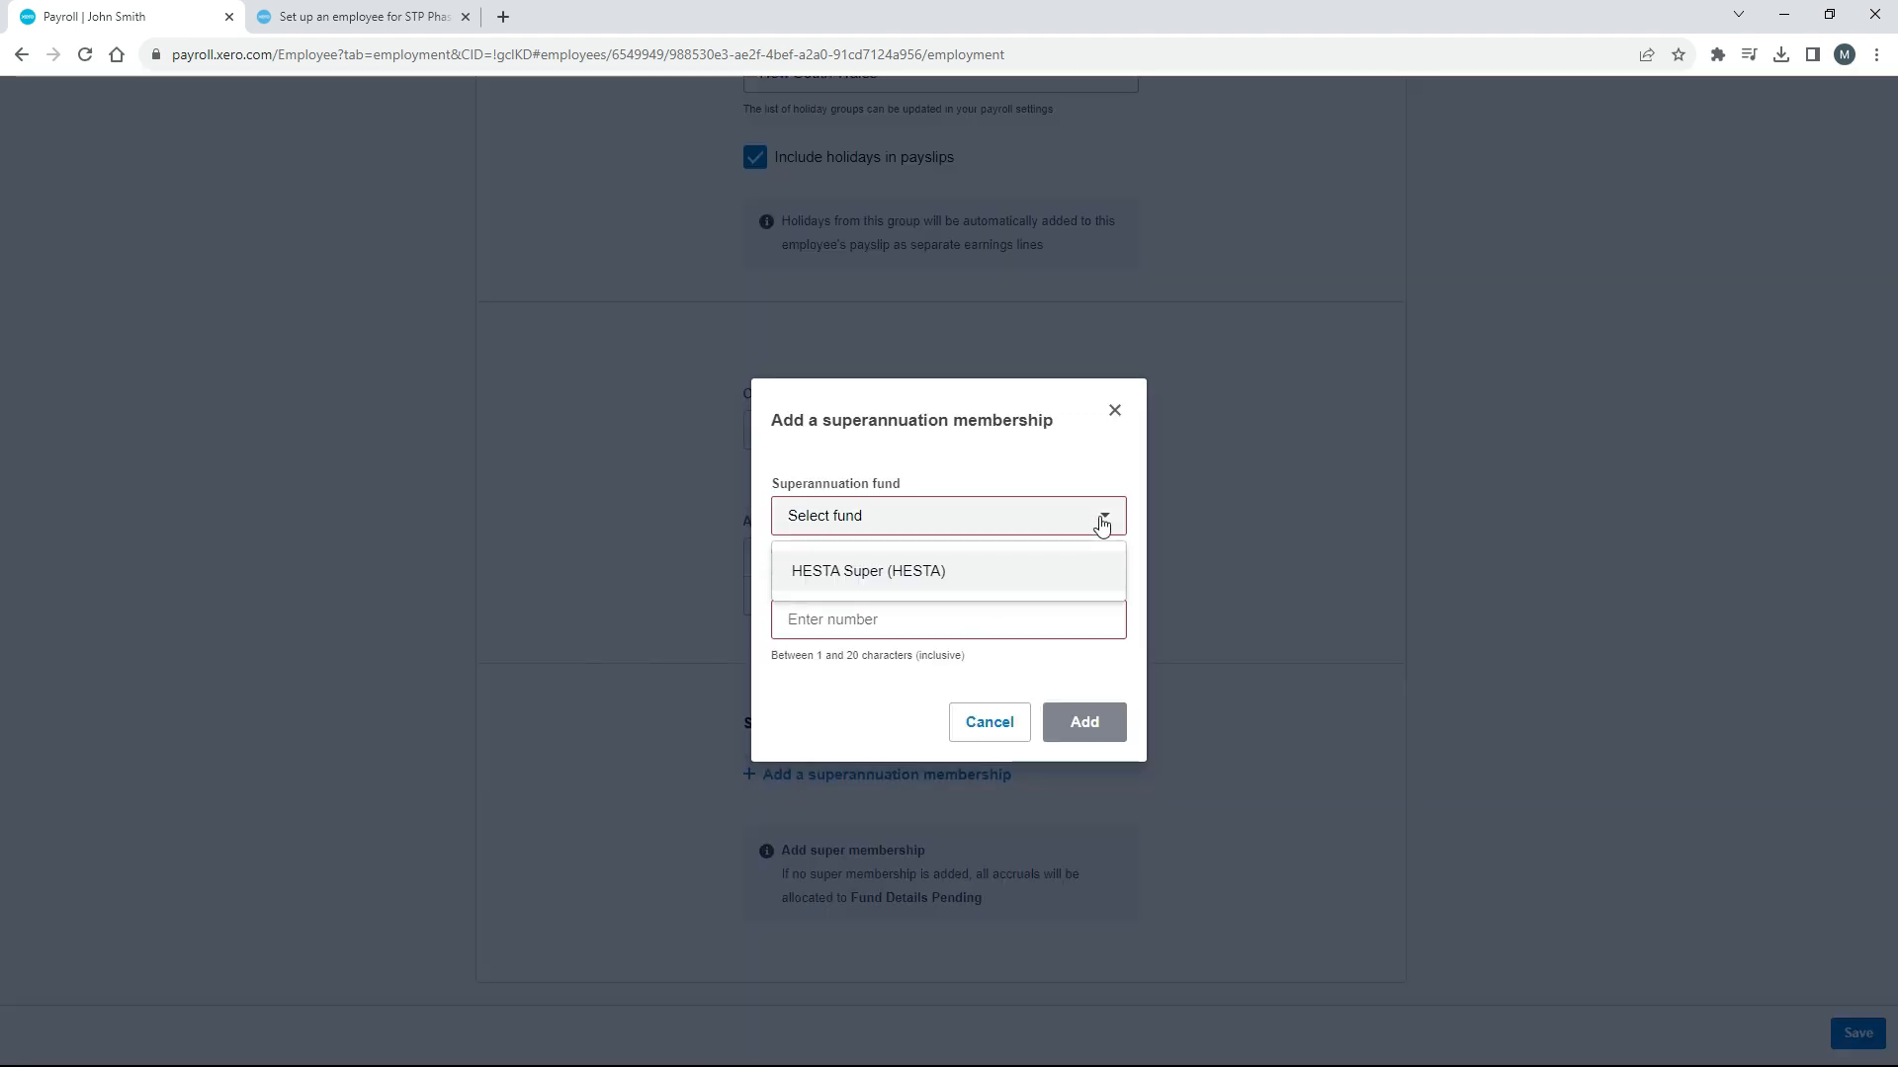
pyautogui.click(873, 573)
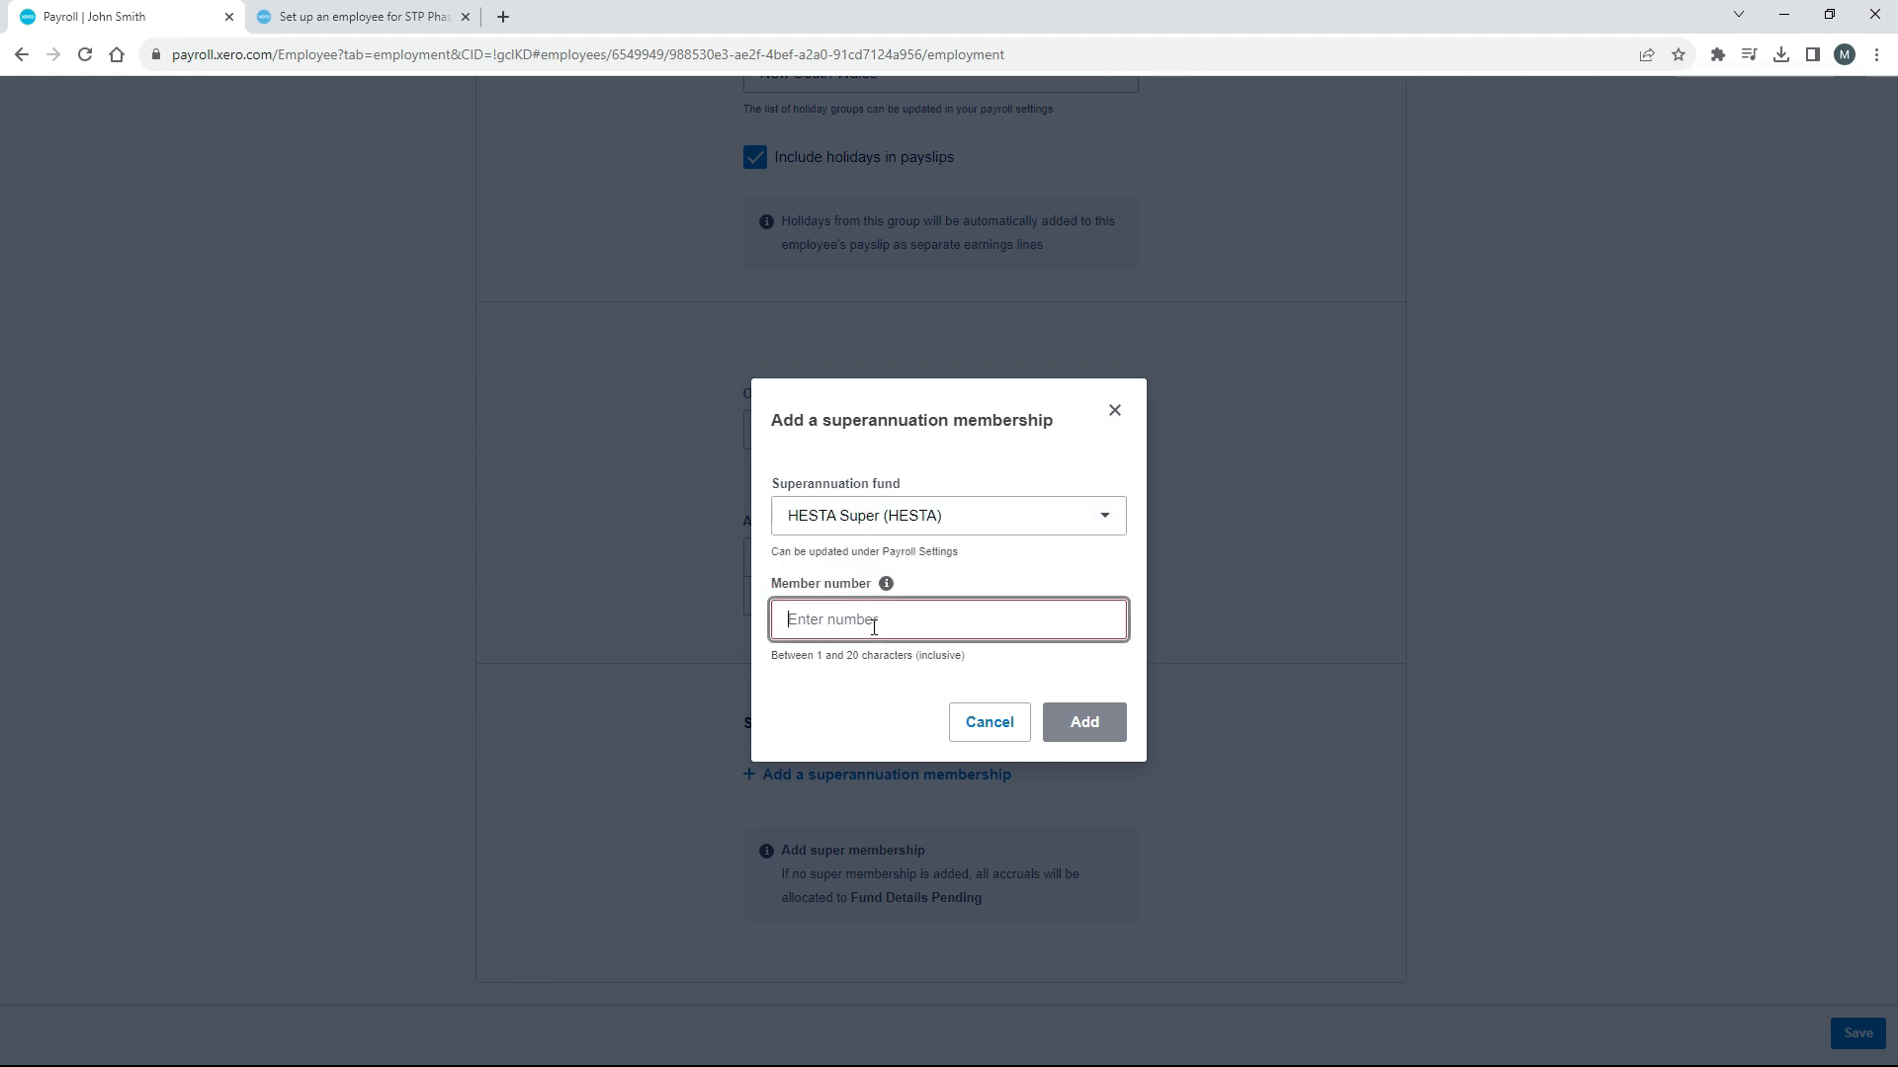
pyautogui.write('123456')
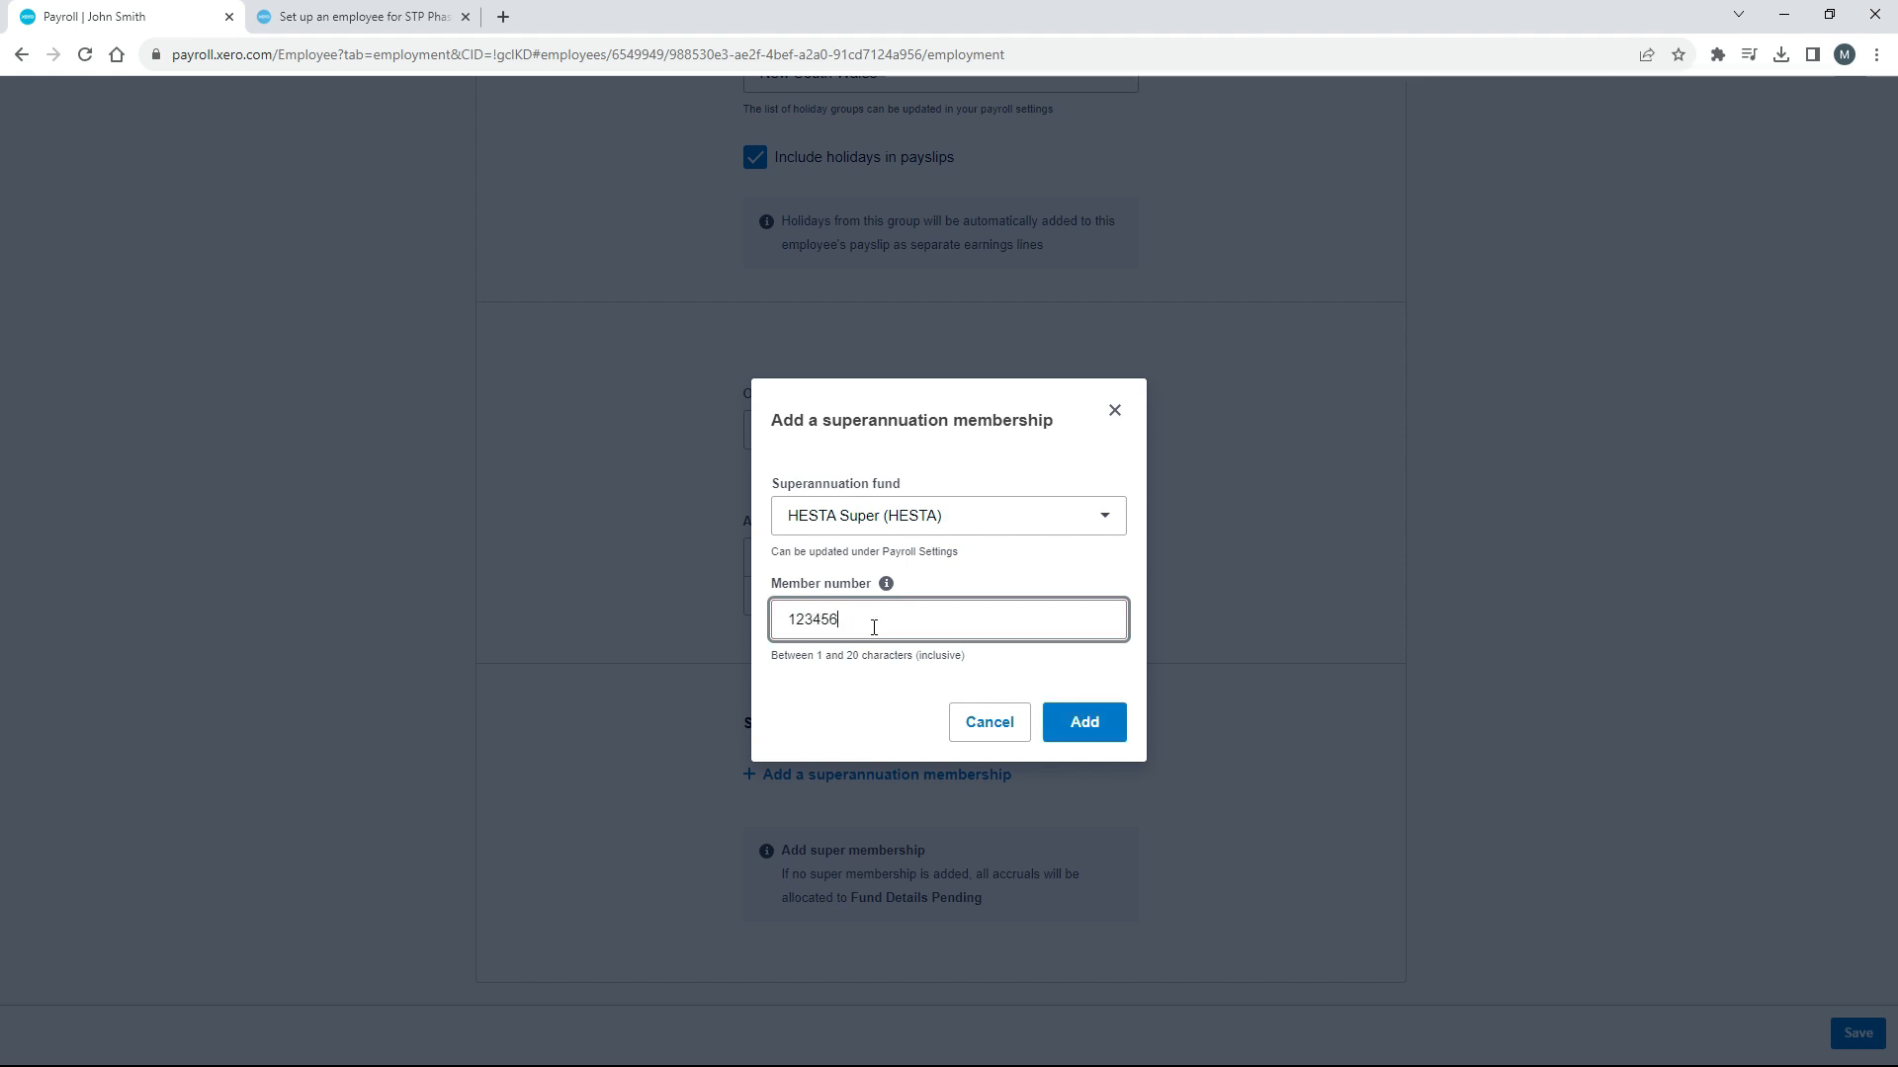
pyautogui.click(884, 699)
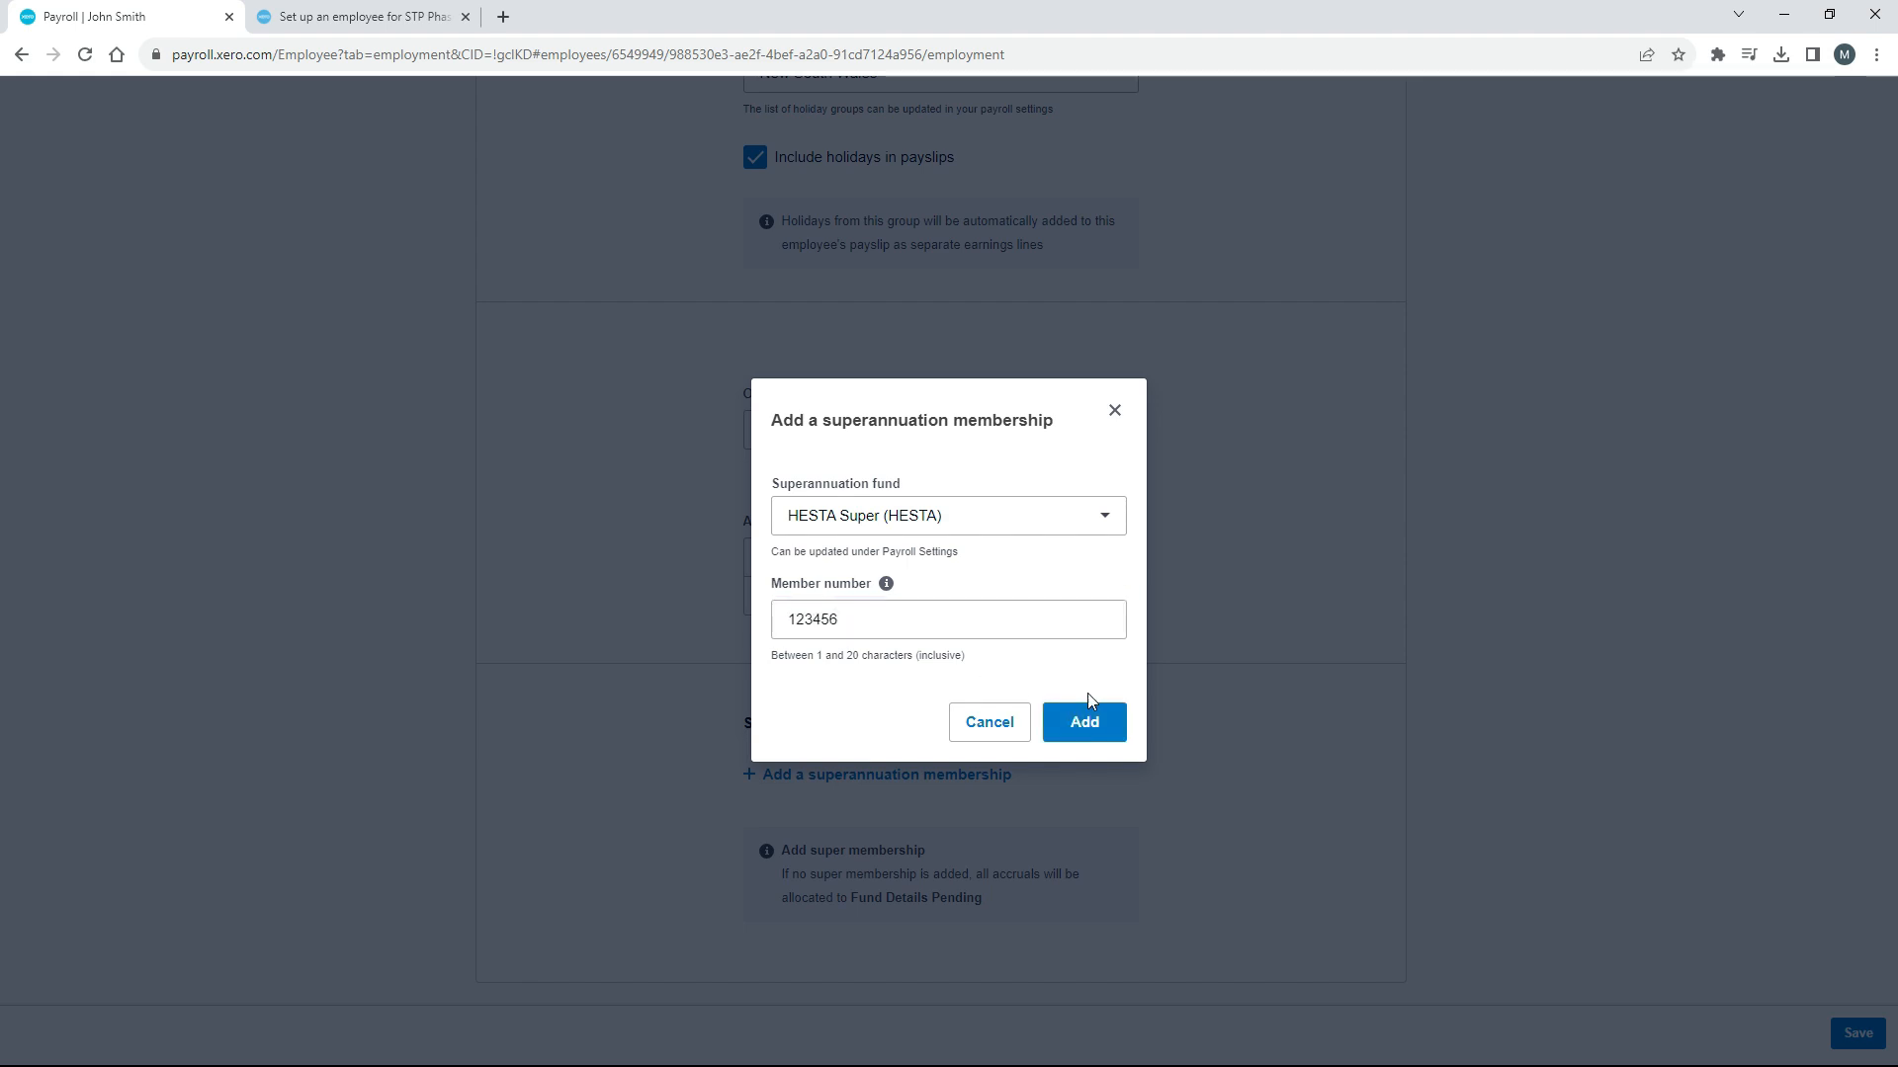
pyautogui.click(1087, 725)
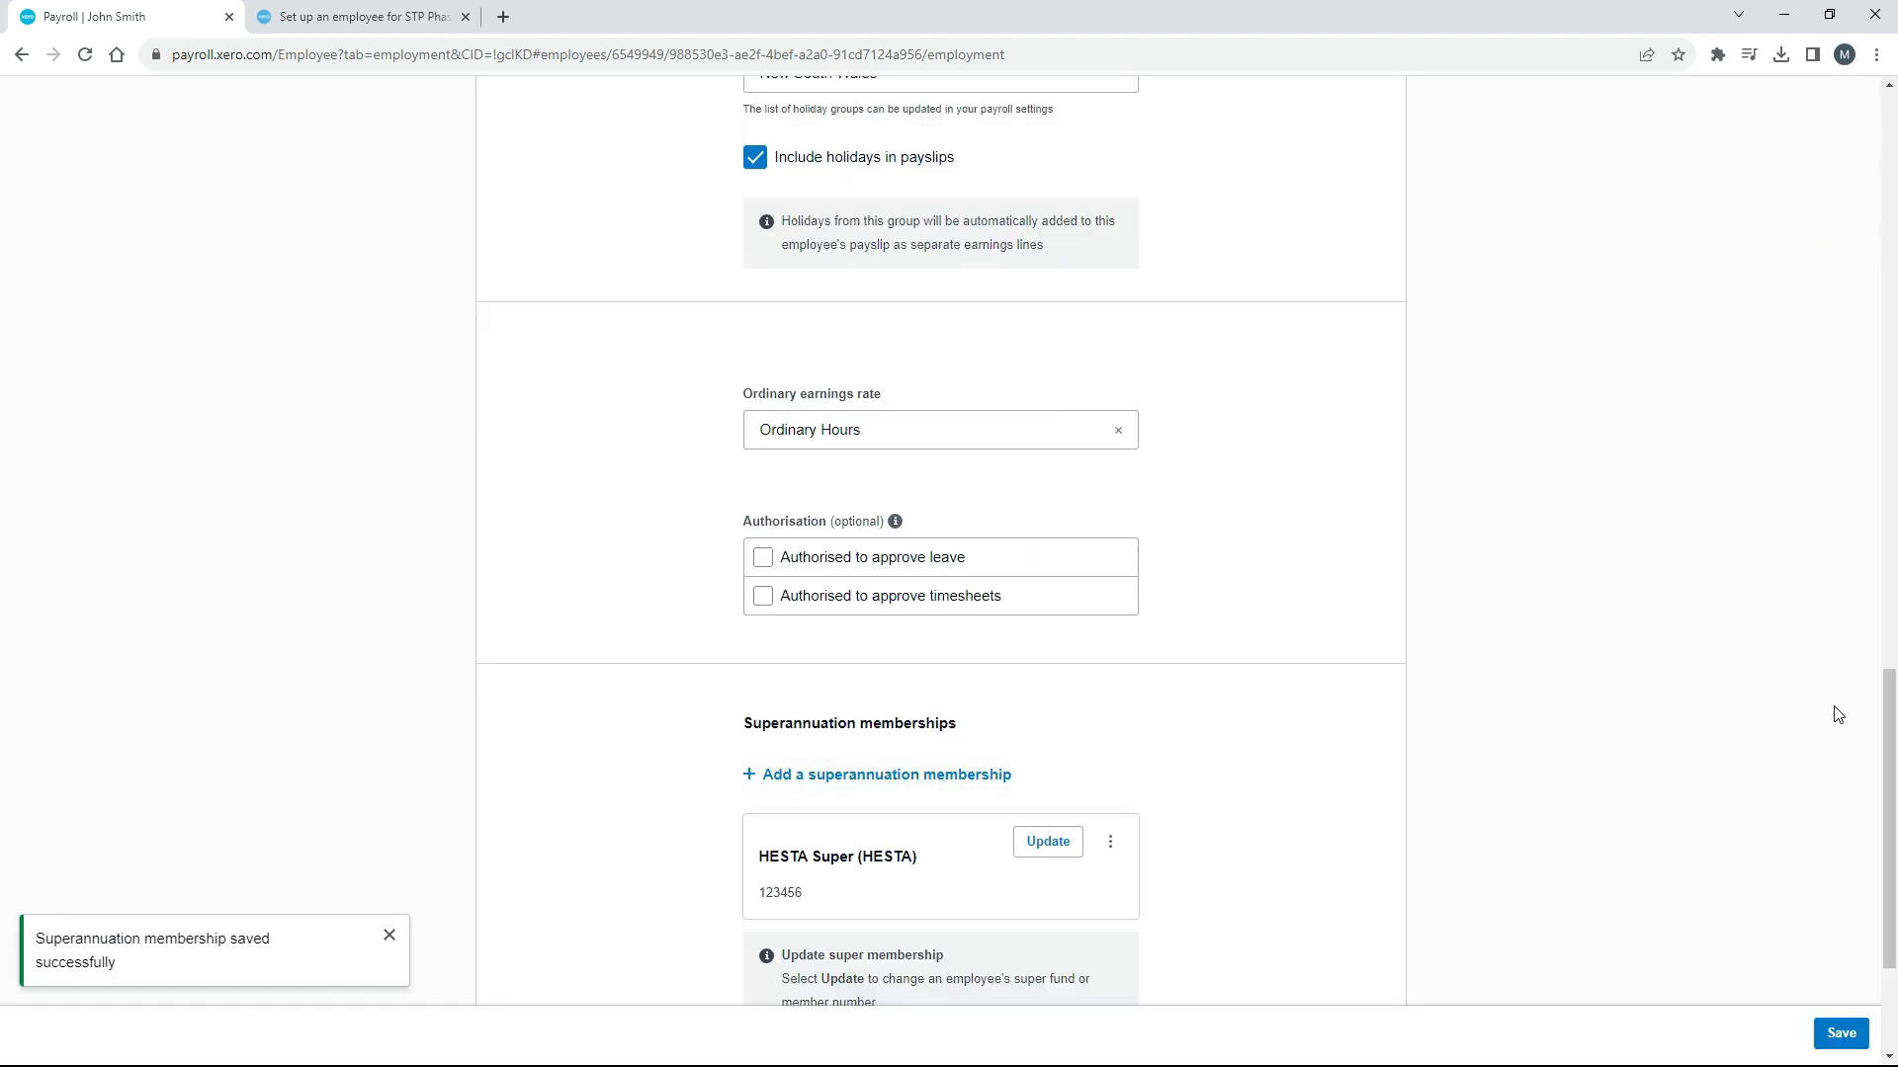
# Save the employment details and open the employee's tax details.
pyautogui.moveTo(1886, 702); pyautogui.dragTo(1890, 791)
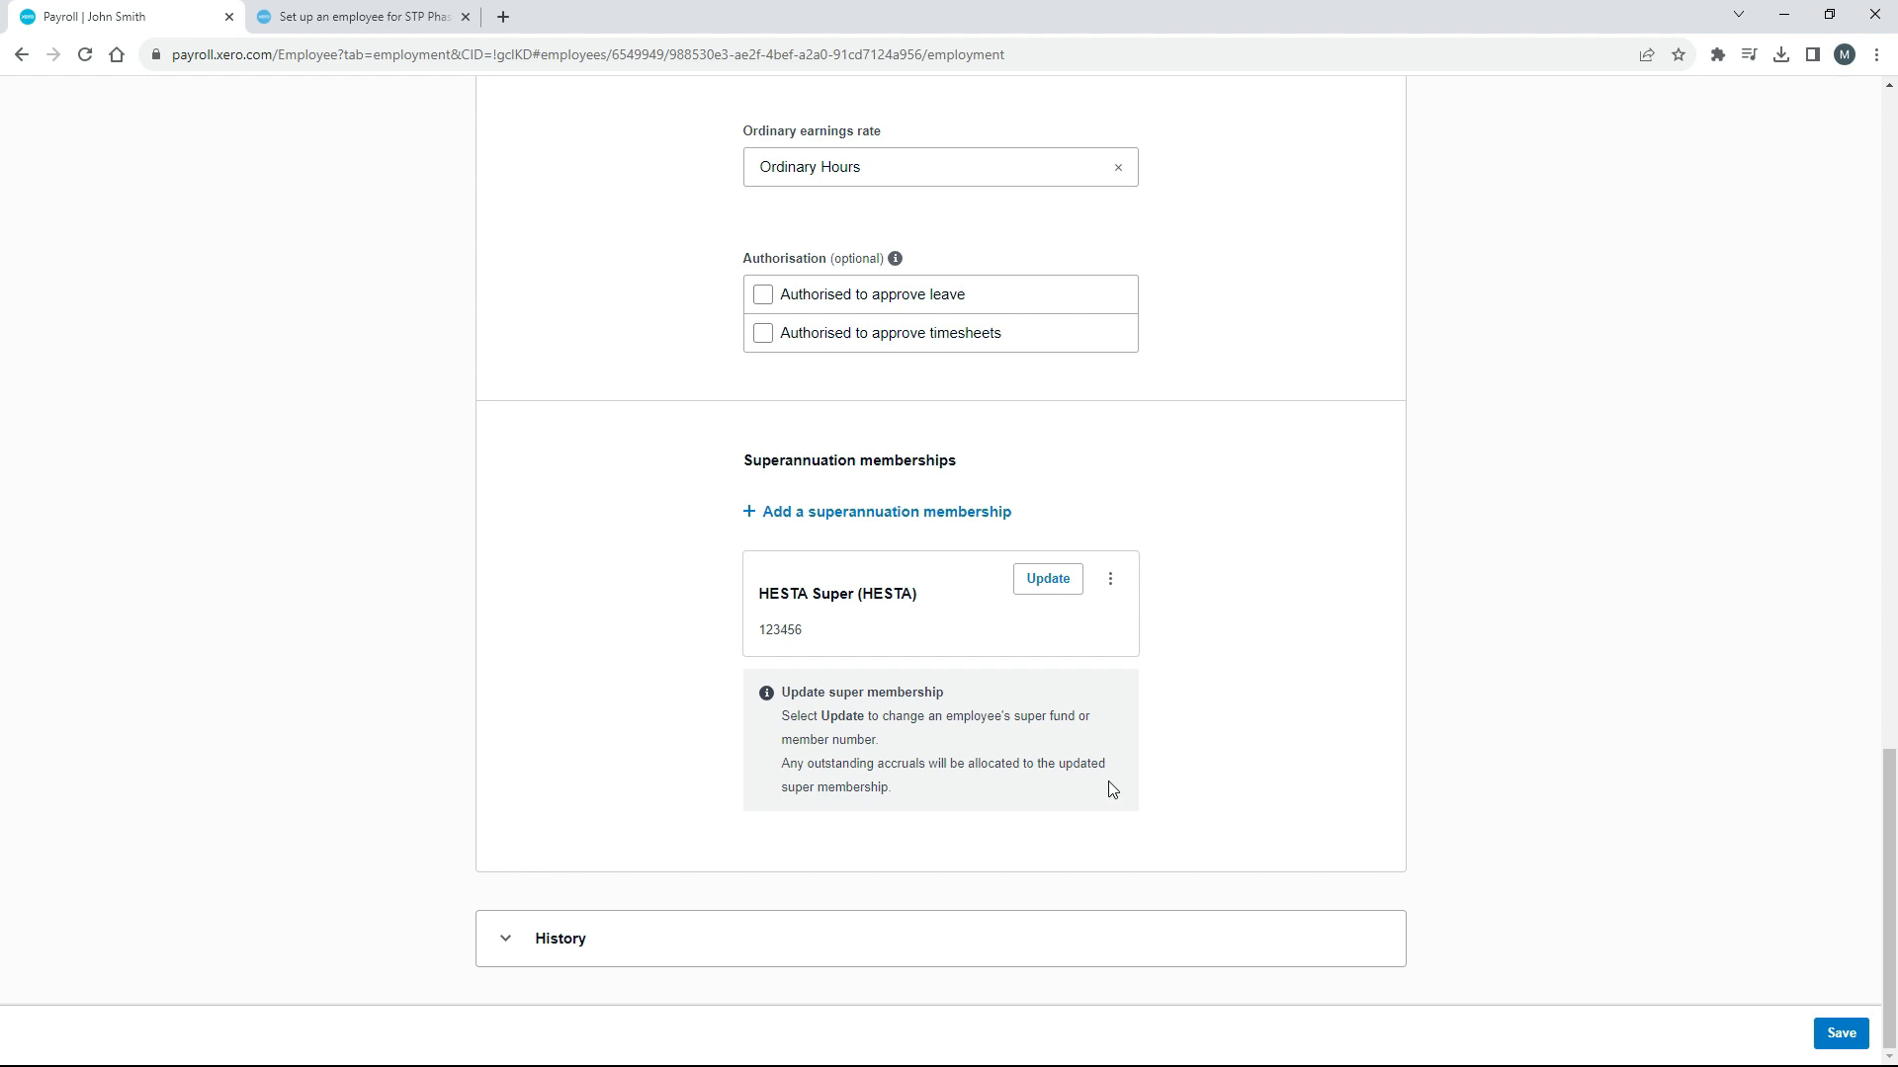
pyautogui.click(1833, 1032)
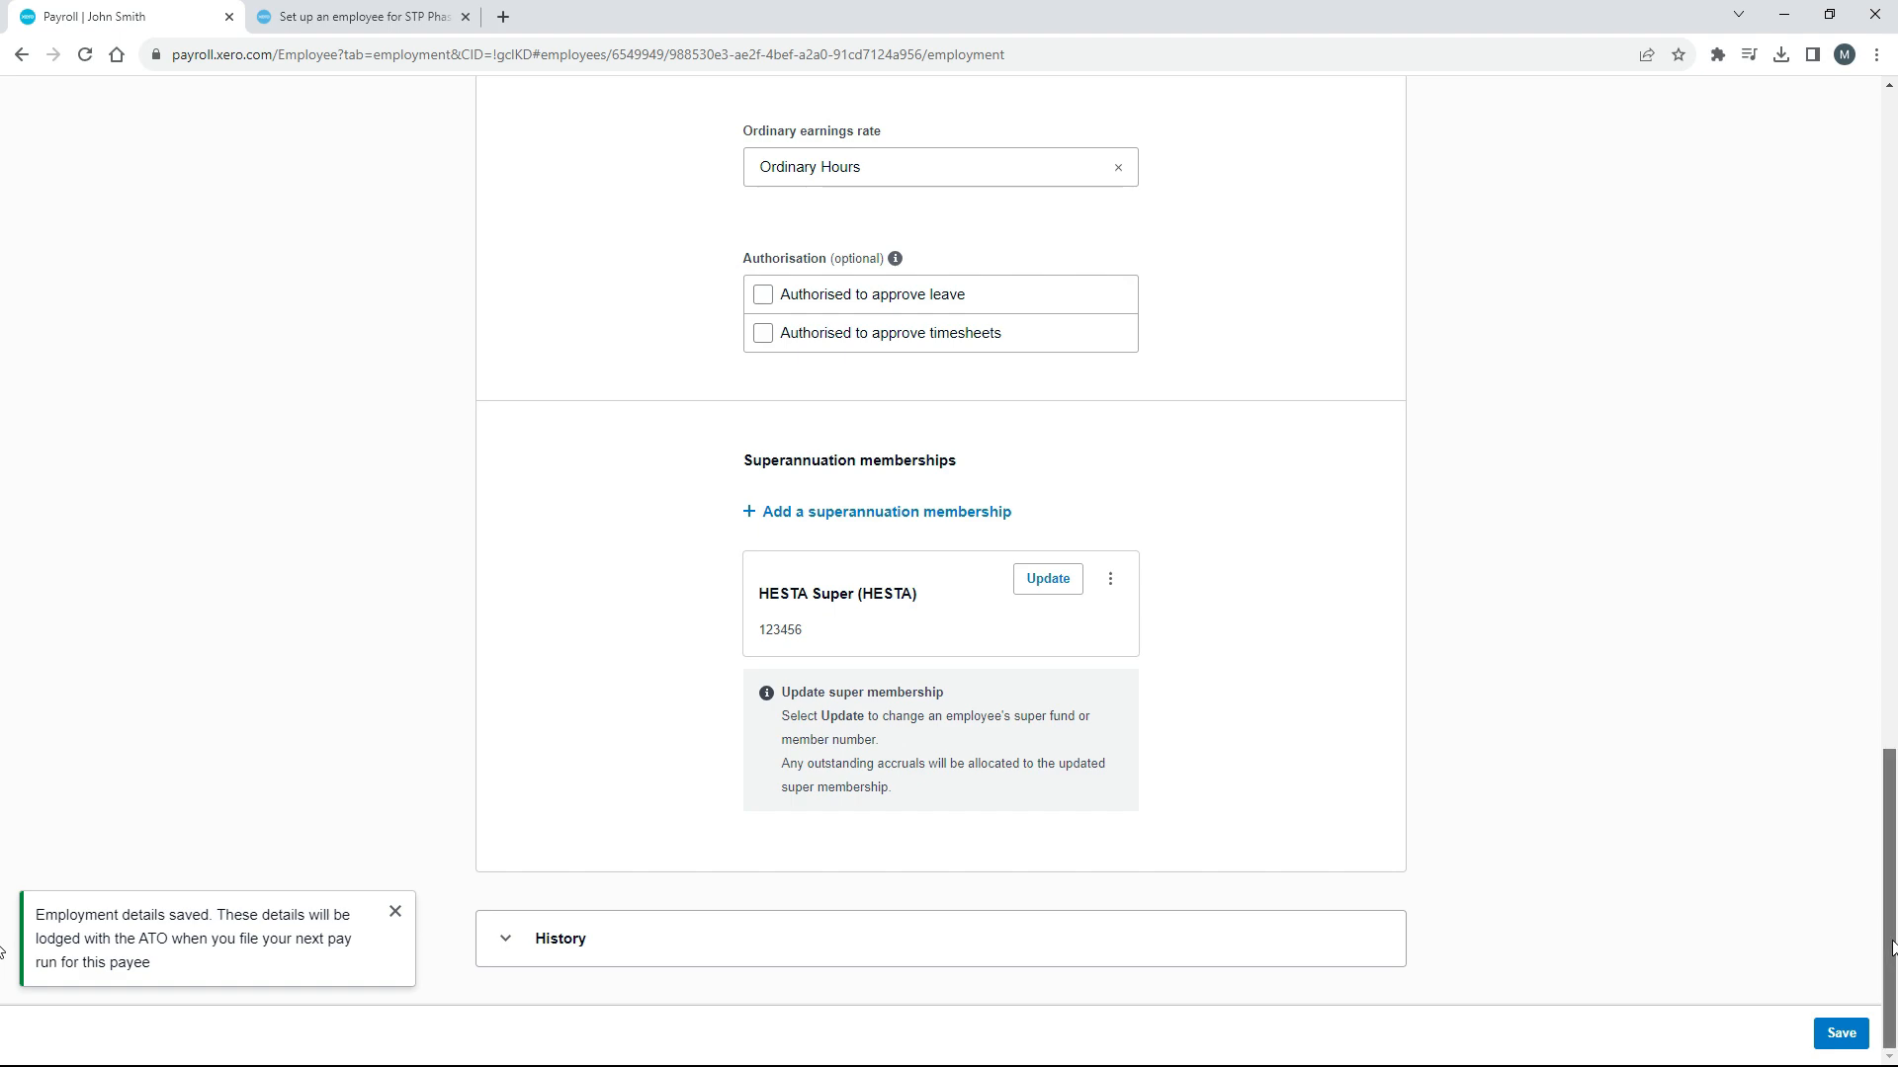
pyautogui.moveTo(1890, 949); pyautogui.dragTo(1887, 275)
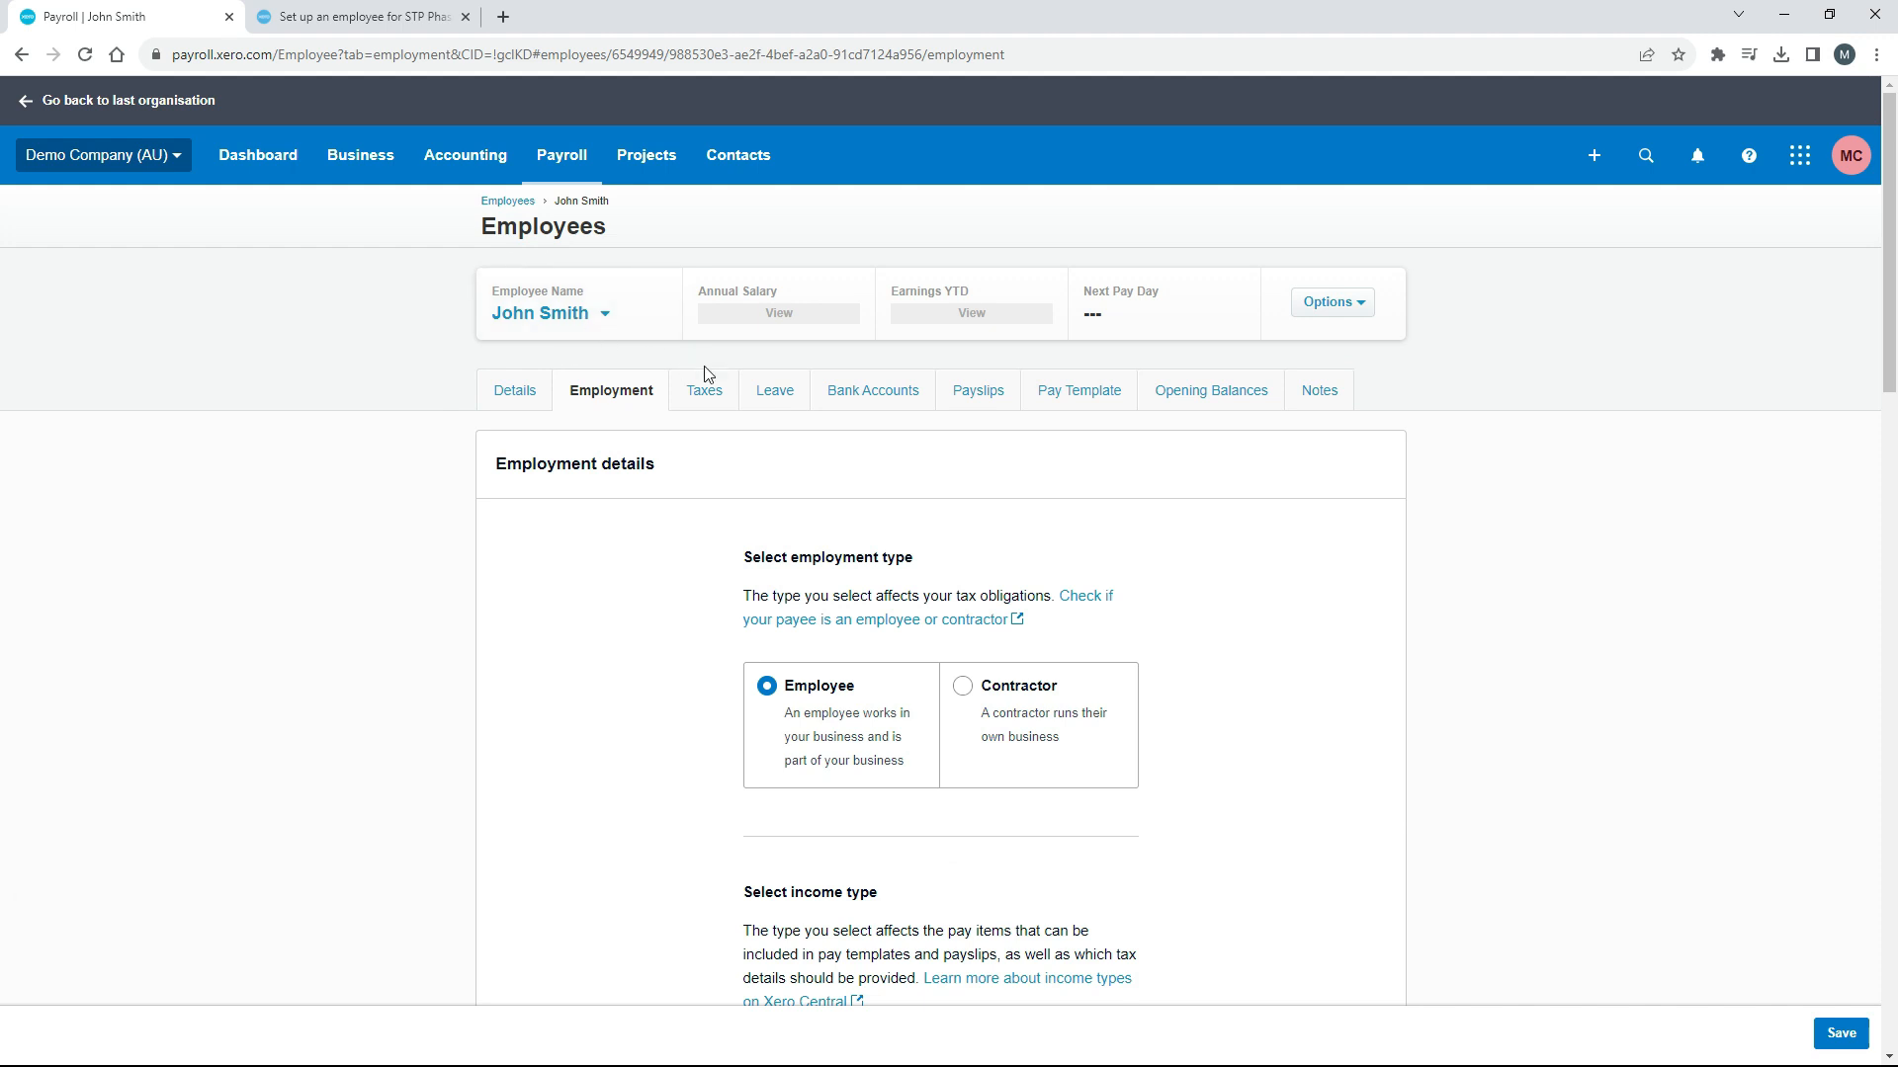
pyautogui.click(711, 398)
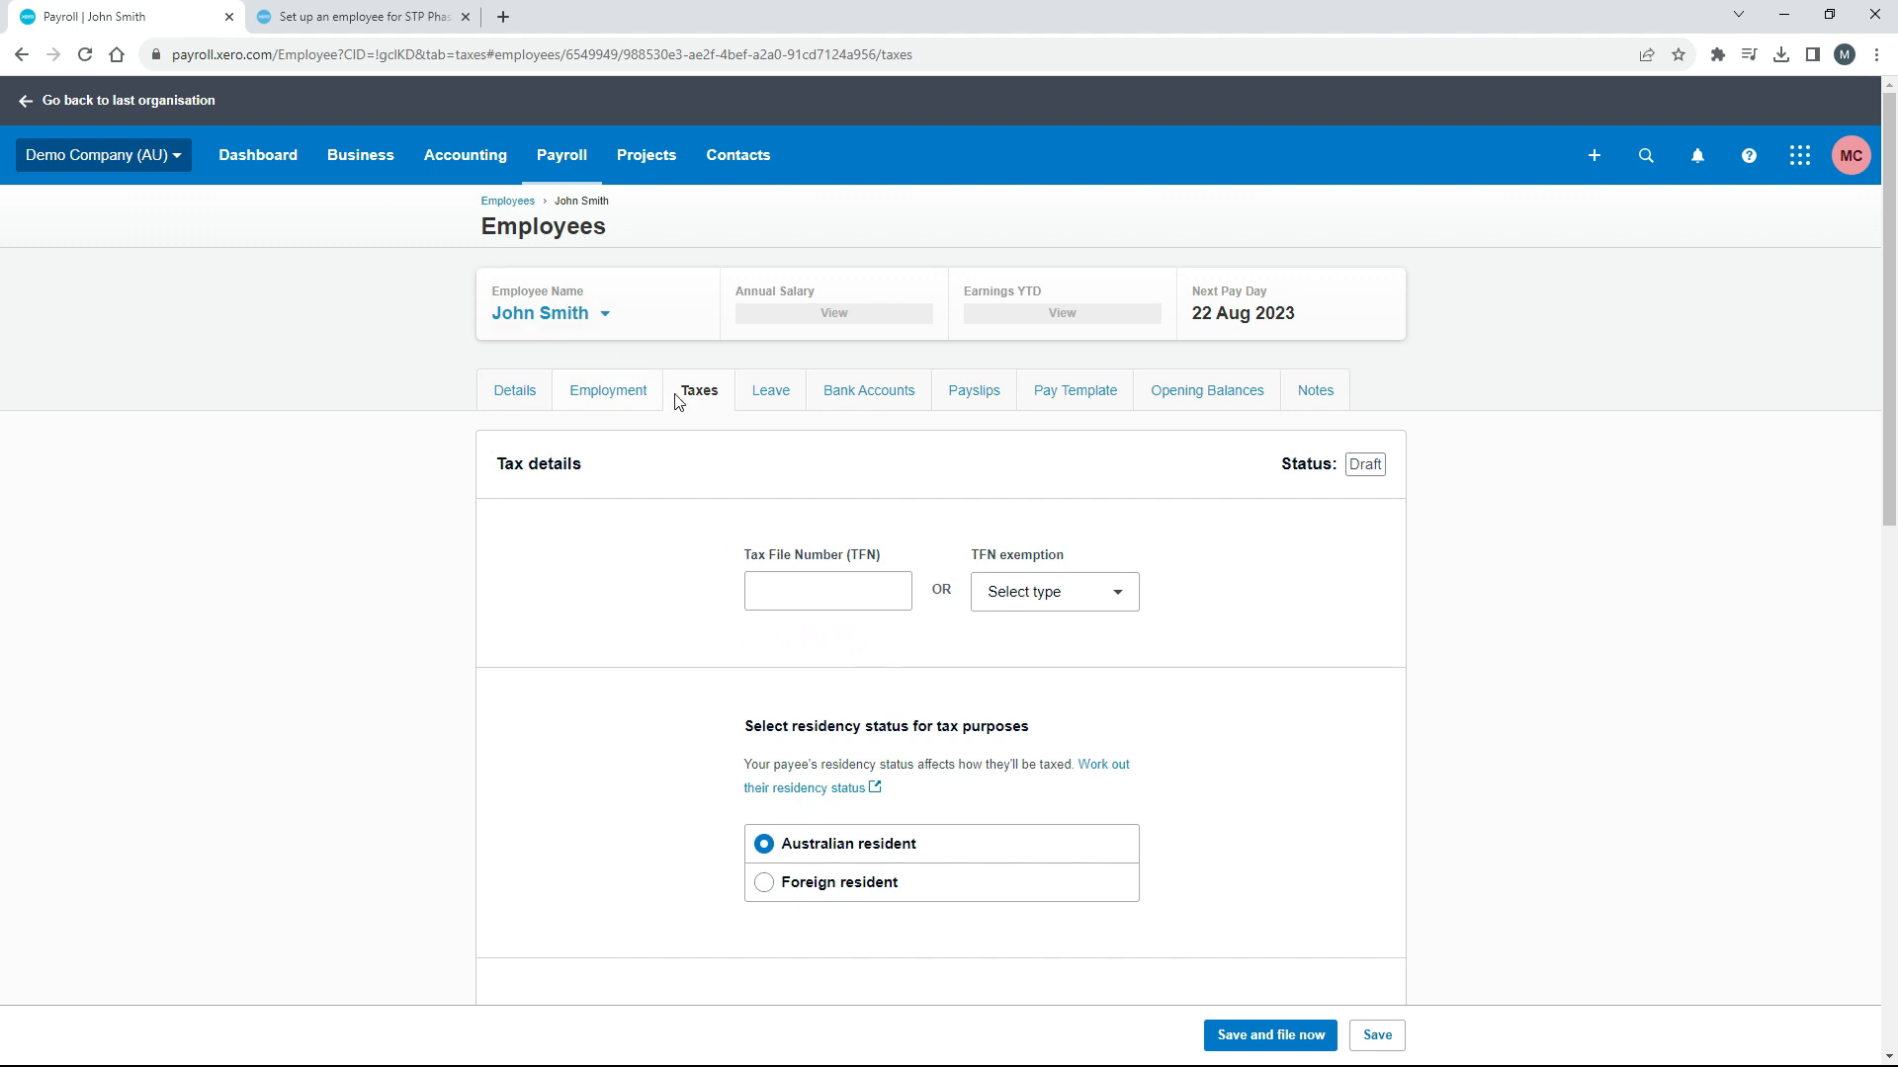
# Try to enter the employee's tax file number, clearing the field again.
pyautogui.click(843, 593)
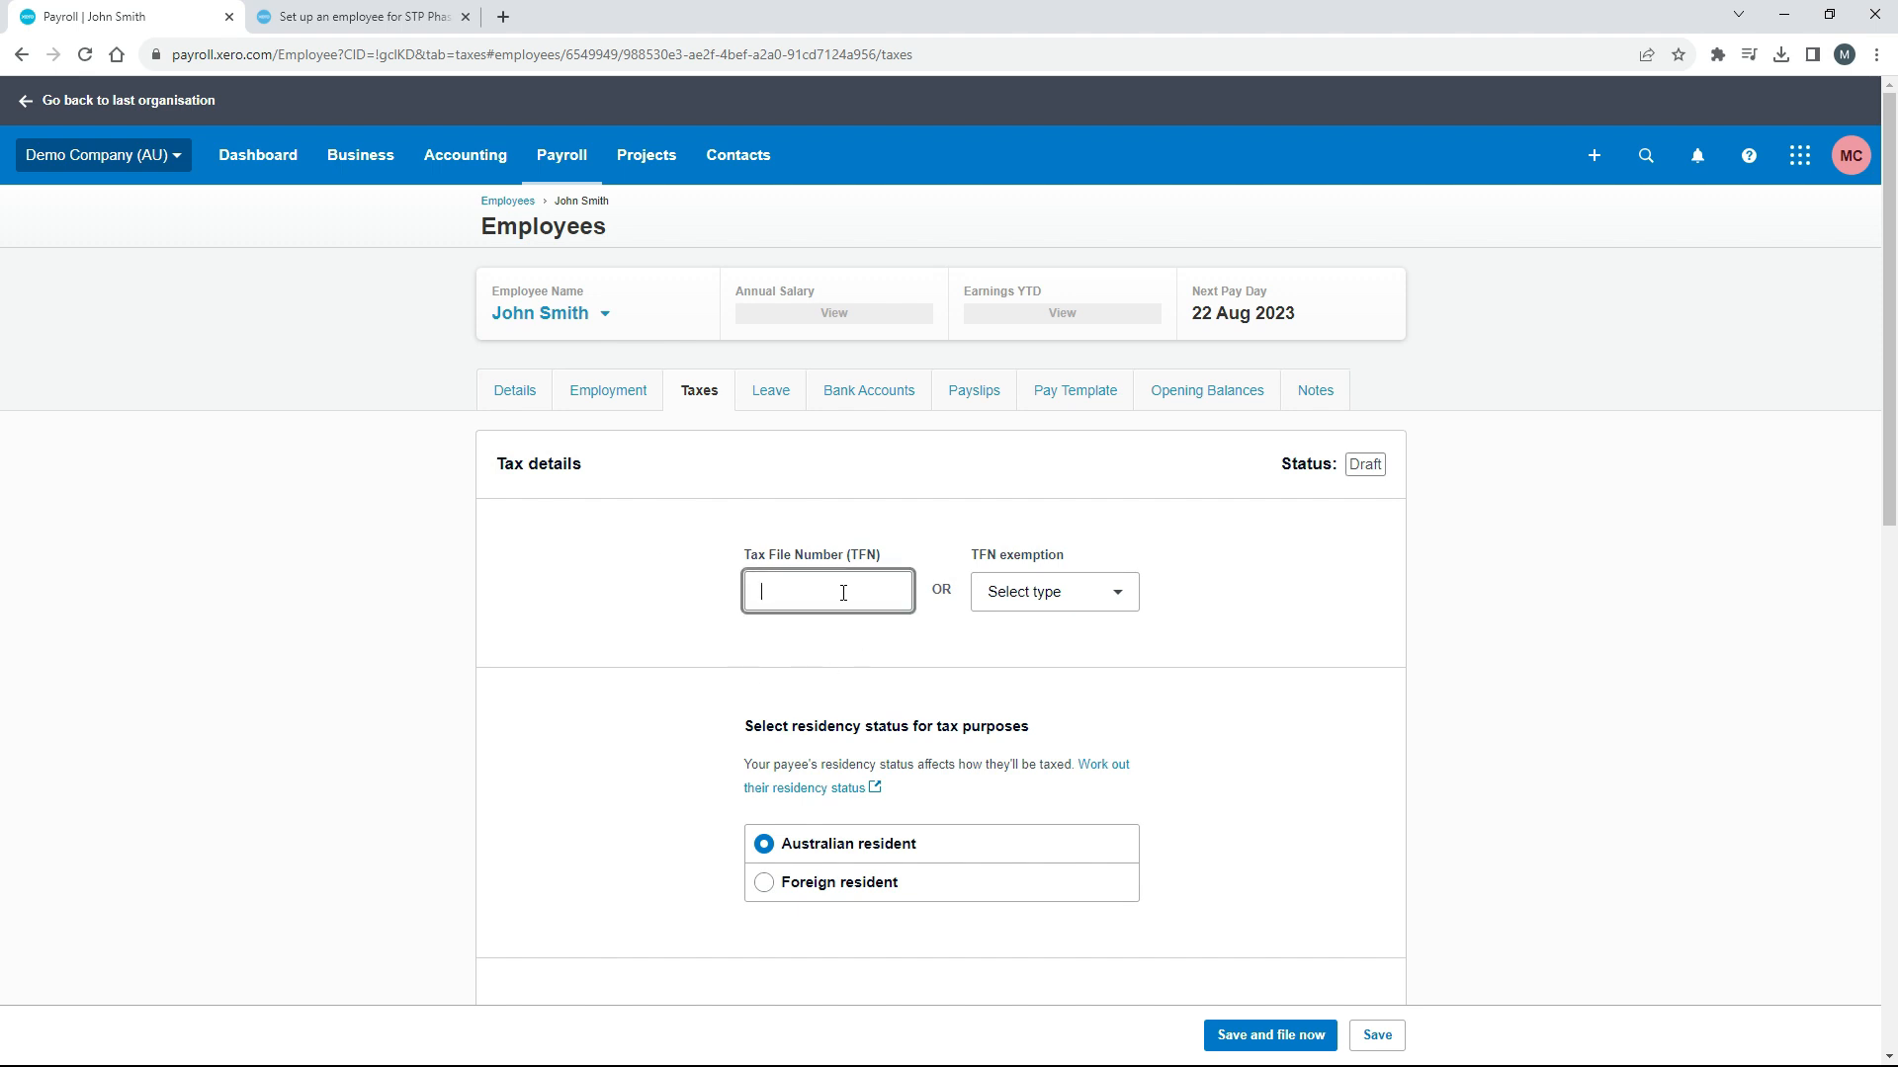
pyautogui.write('123456789')
pyautogui.click(832, 626)
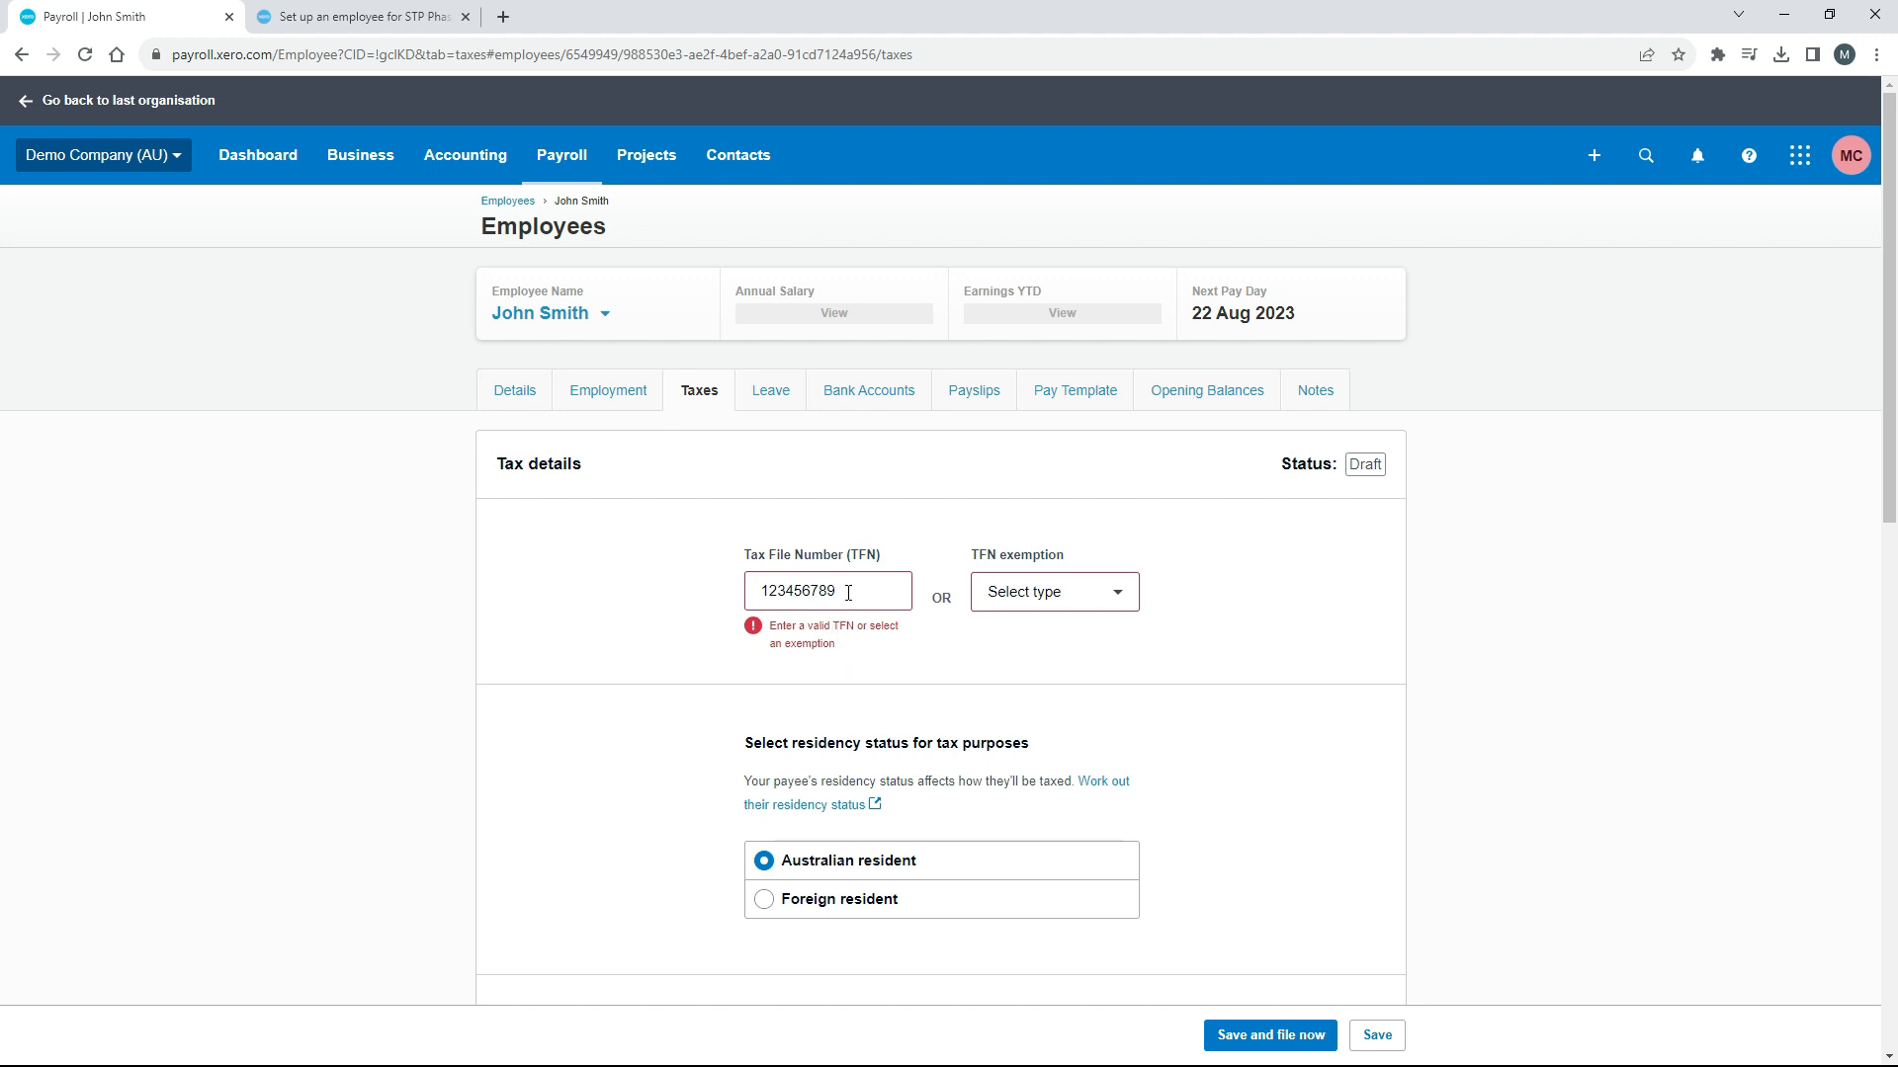
pyautogui.moveTo(848, 593); pyautogui.dragTo(709, 596)
pyautogui.press('BackSpace')
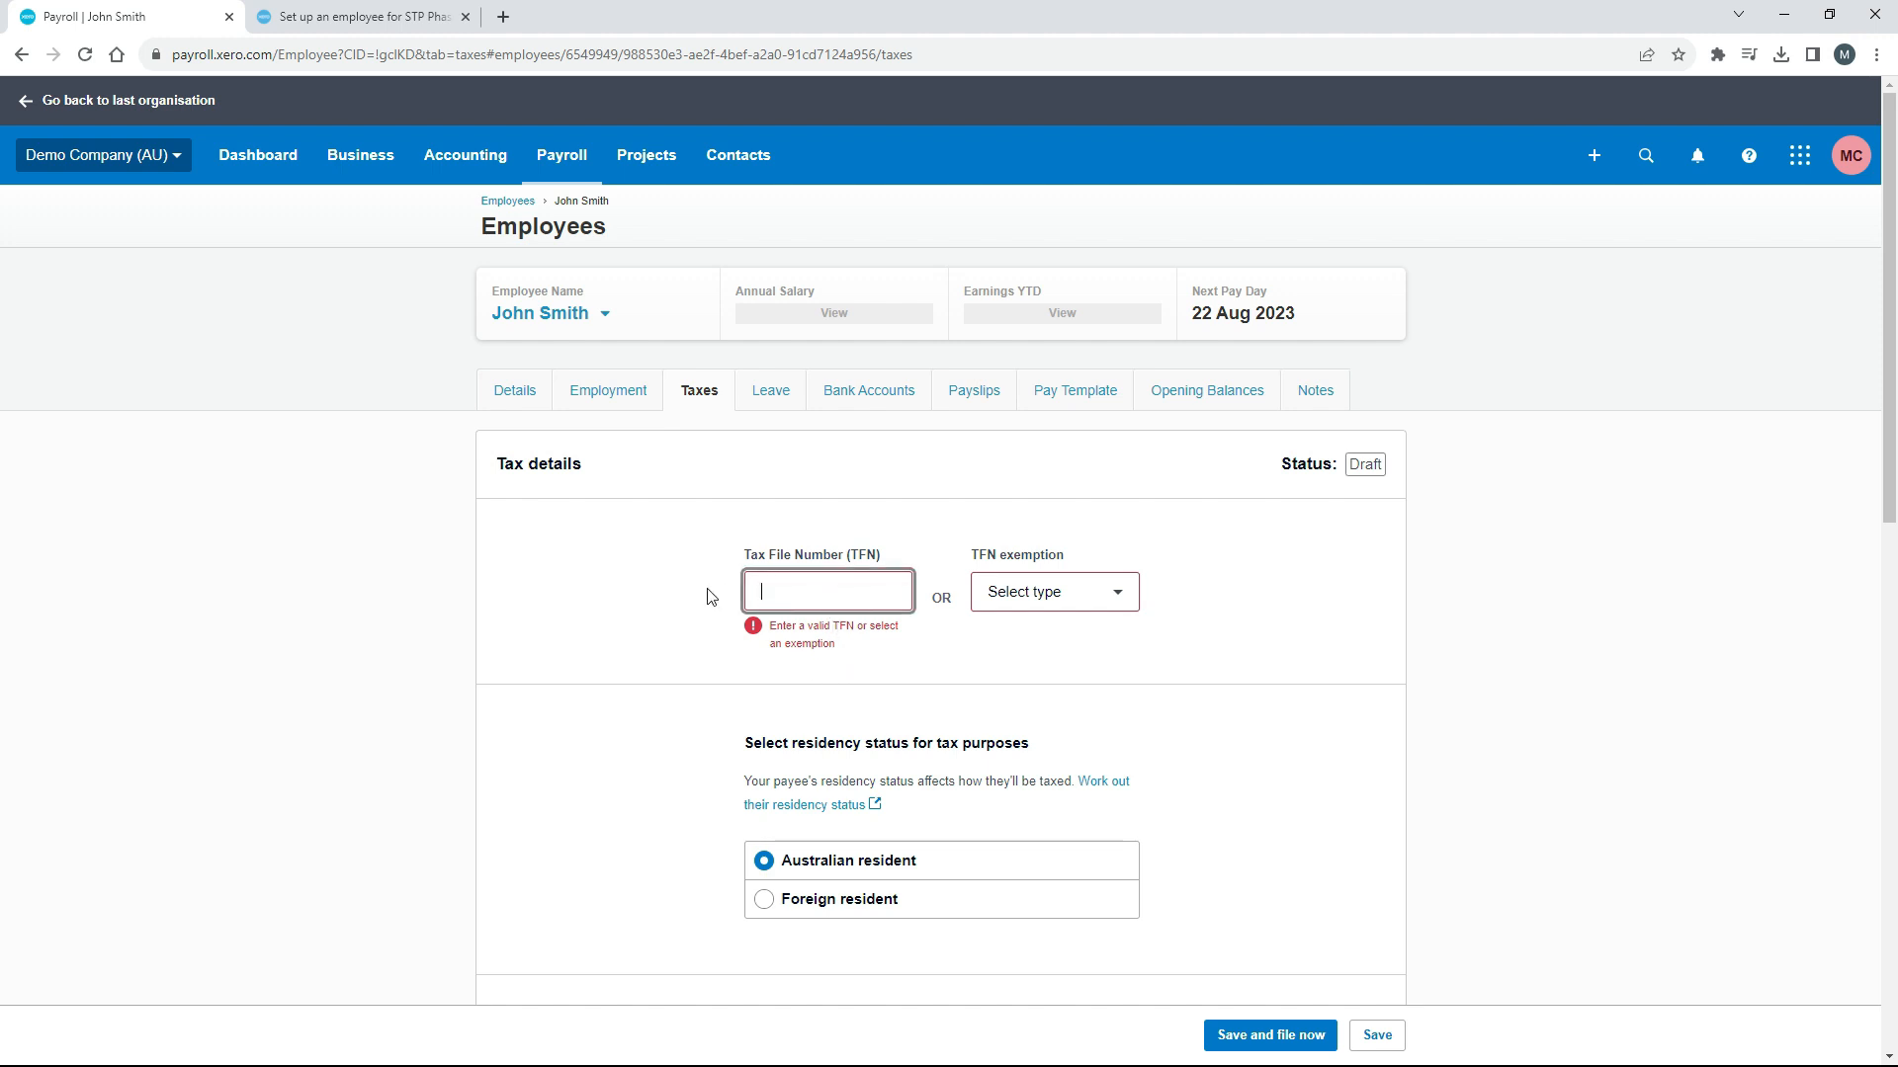
# Set the TFN exemption to Awaiting TFN.
pyautogui.click(899, 664)
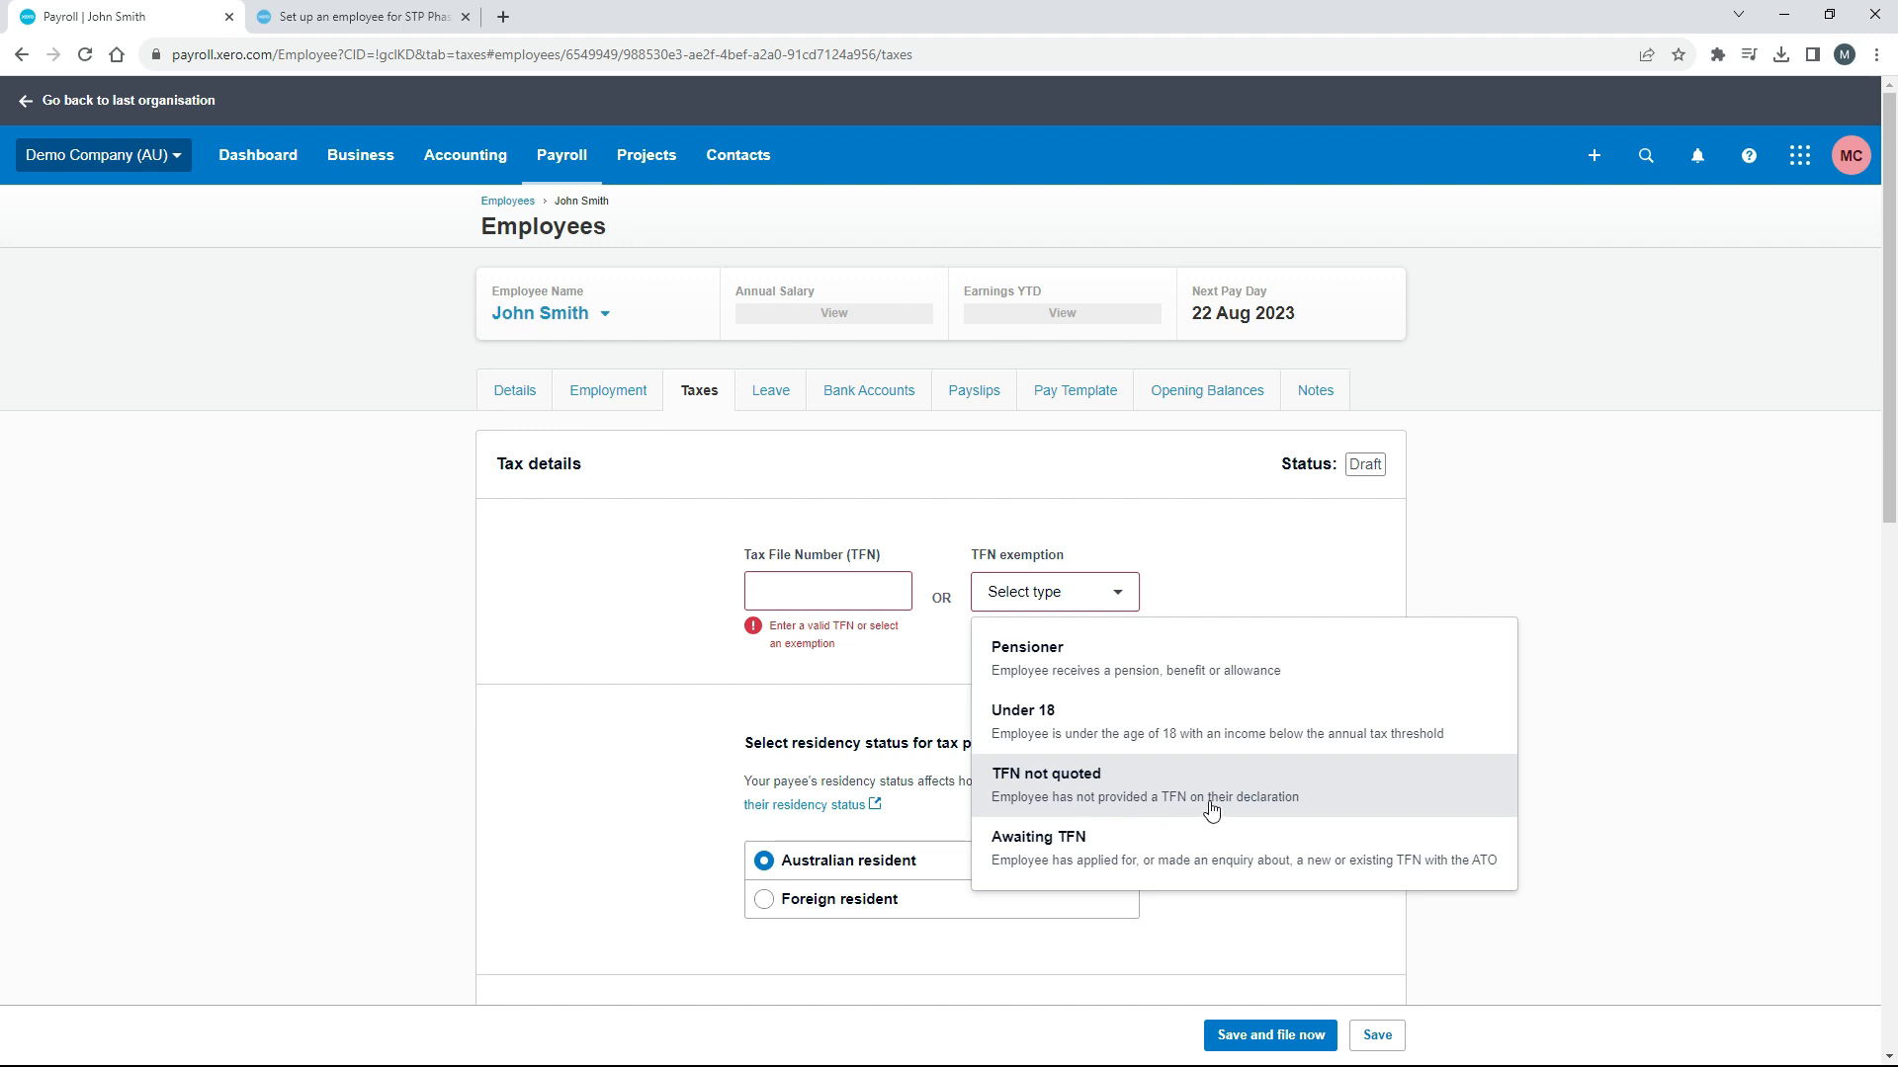
pyautogui.click(1100, 785)
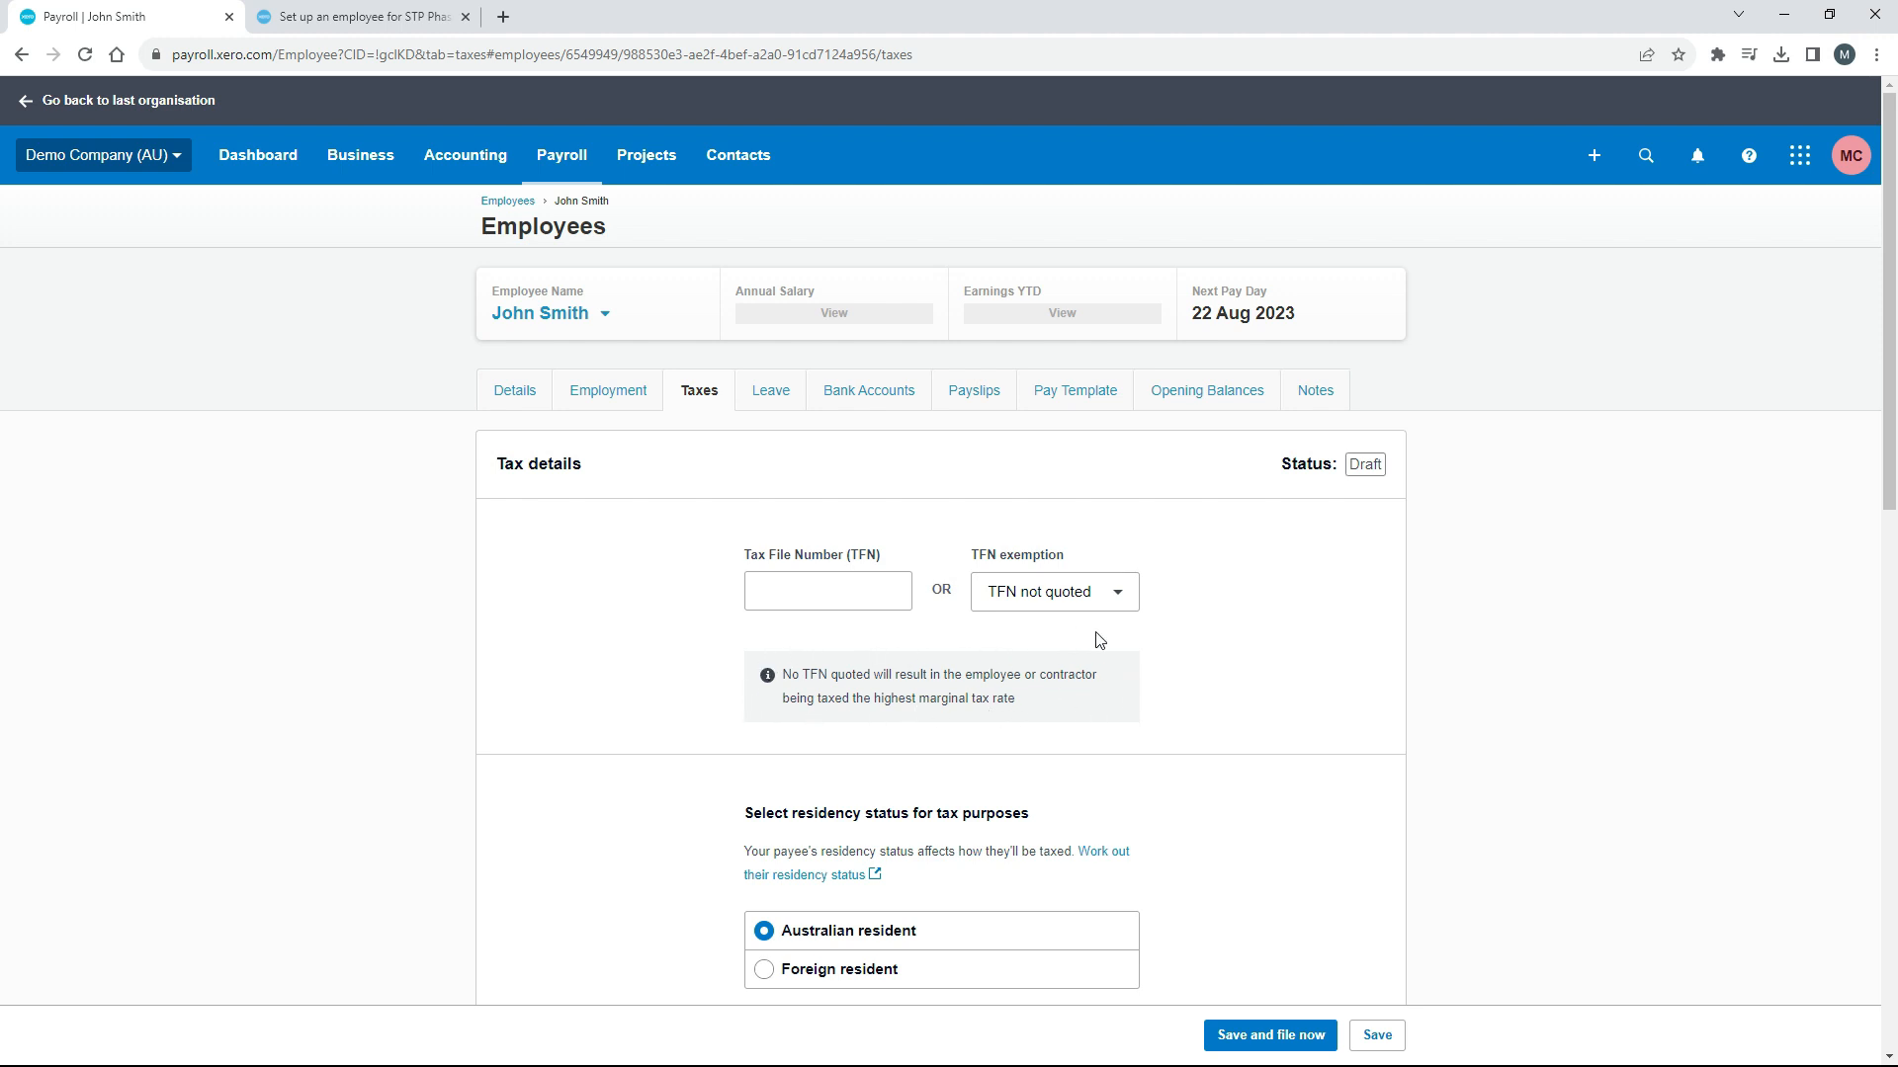
pyautogui.click(1120, 594)
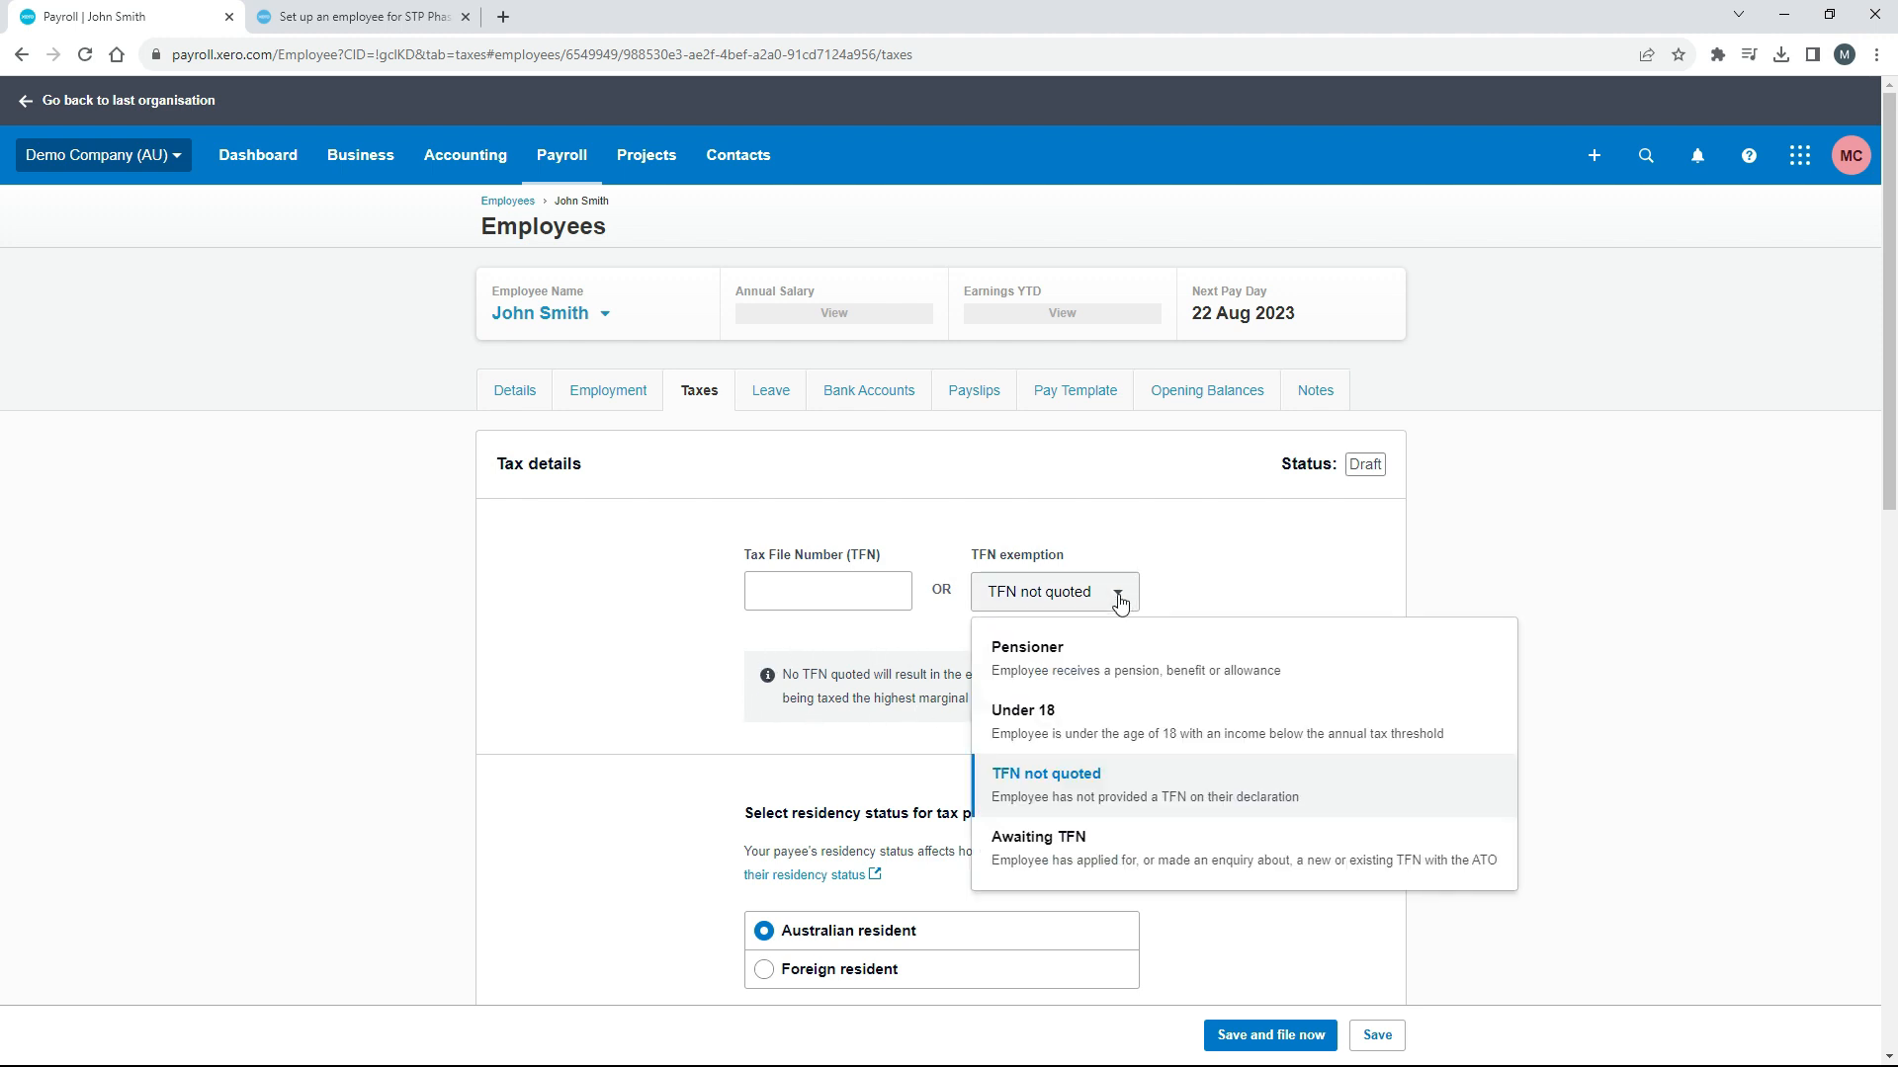
pyautogui.click(1076, 856)
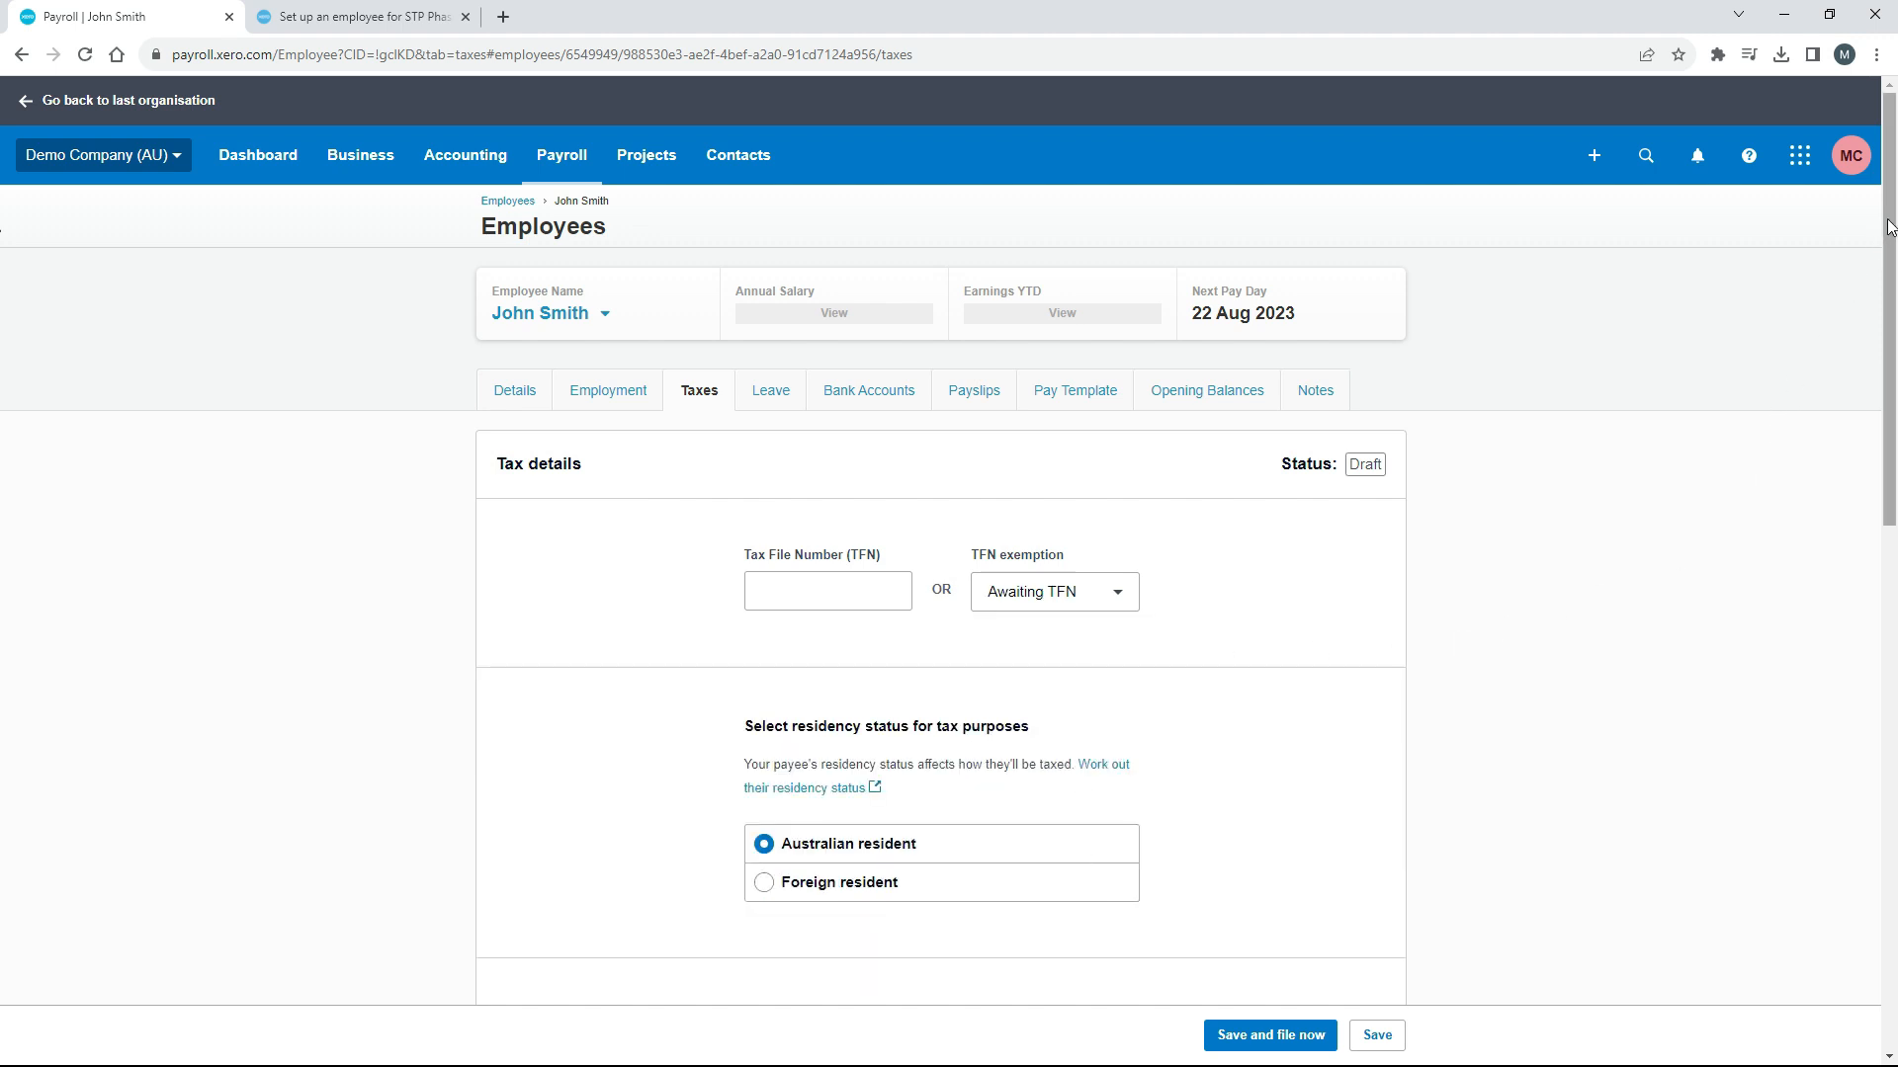
# Enable the approved withholding variation to inspect its percentage field and switch it off again.
pyautogui.moveTo(1888, 242); pyautogui.dragTo(1893, 383)
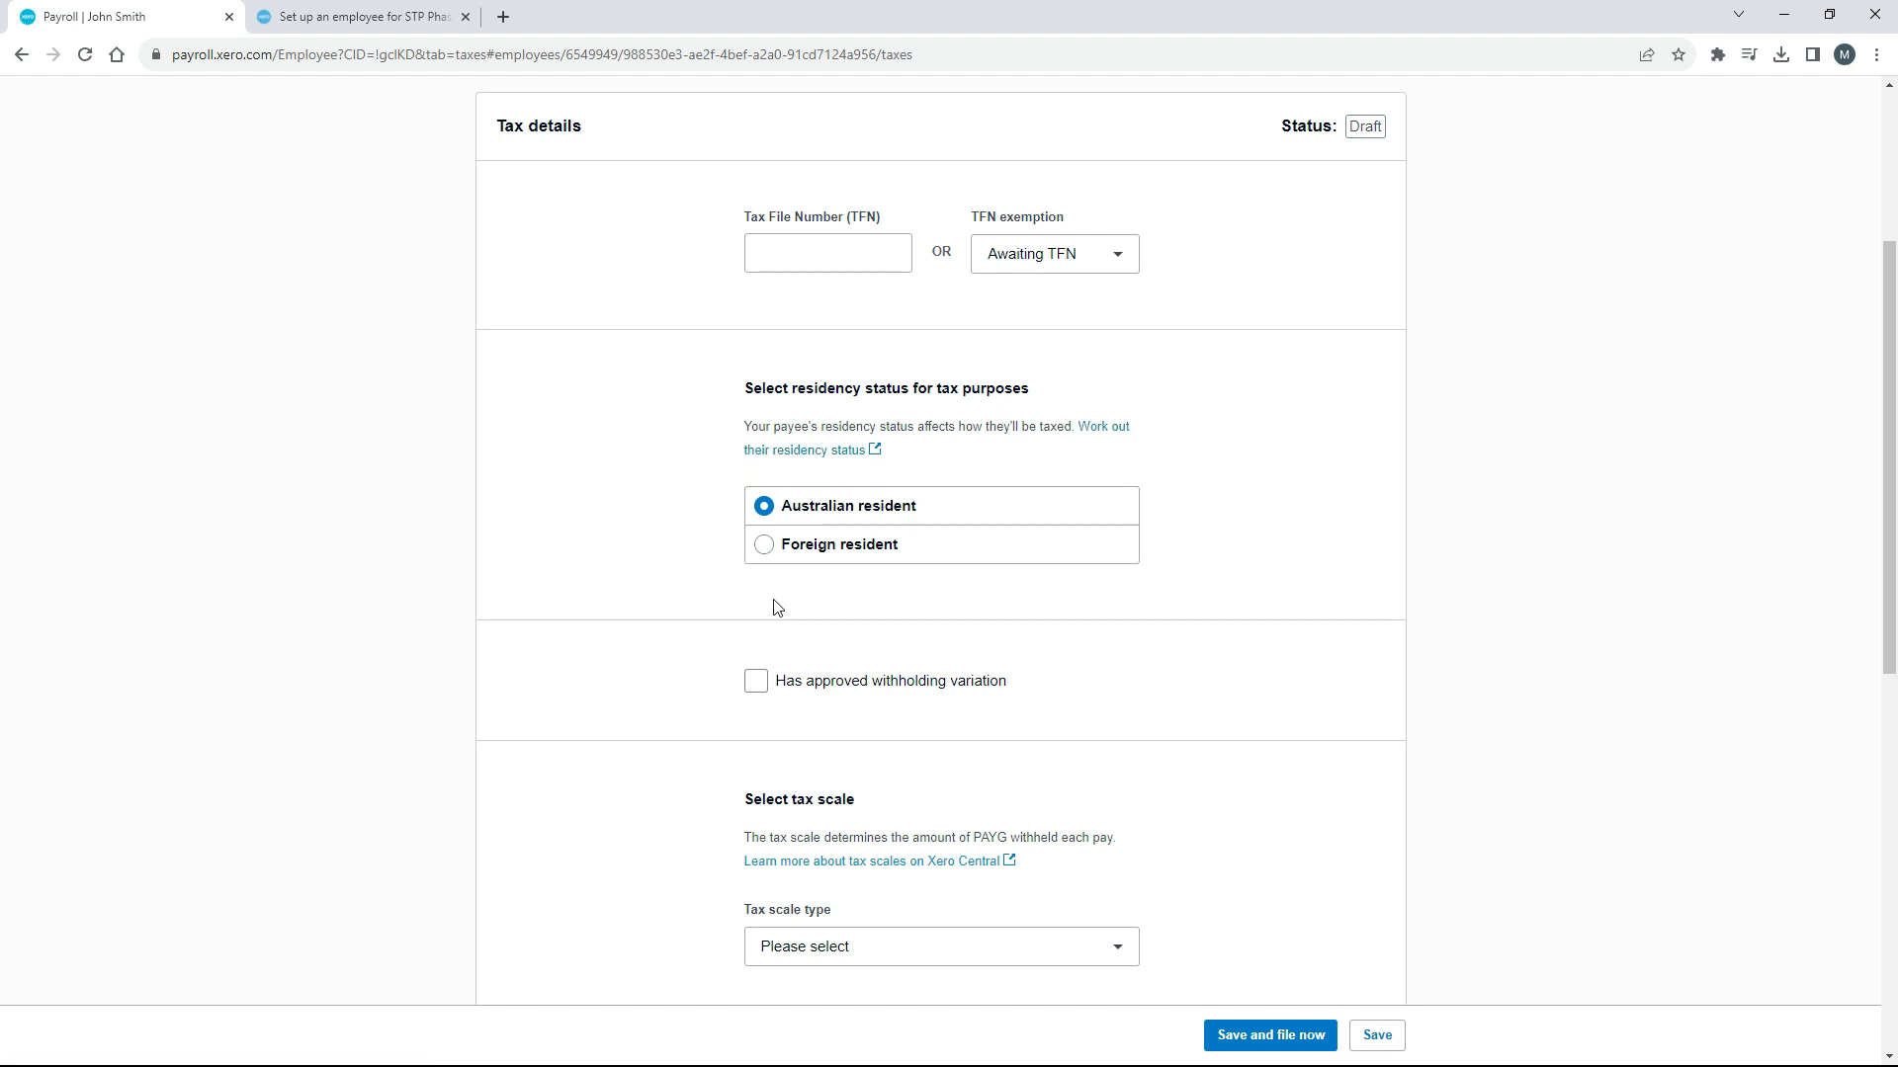
pyautogui.click(756, 682)
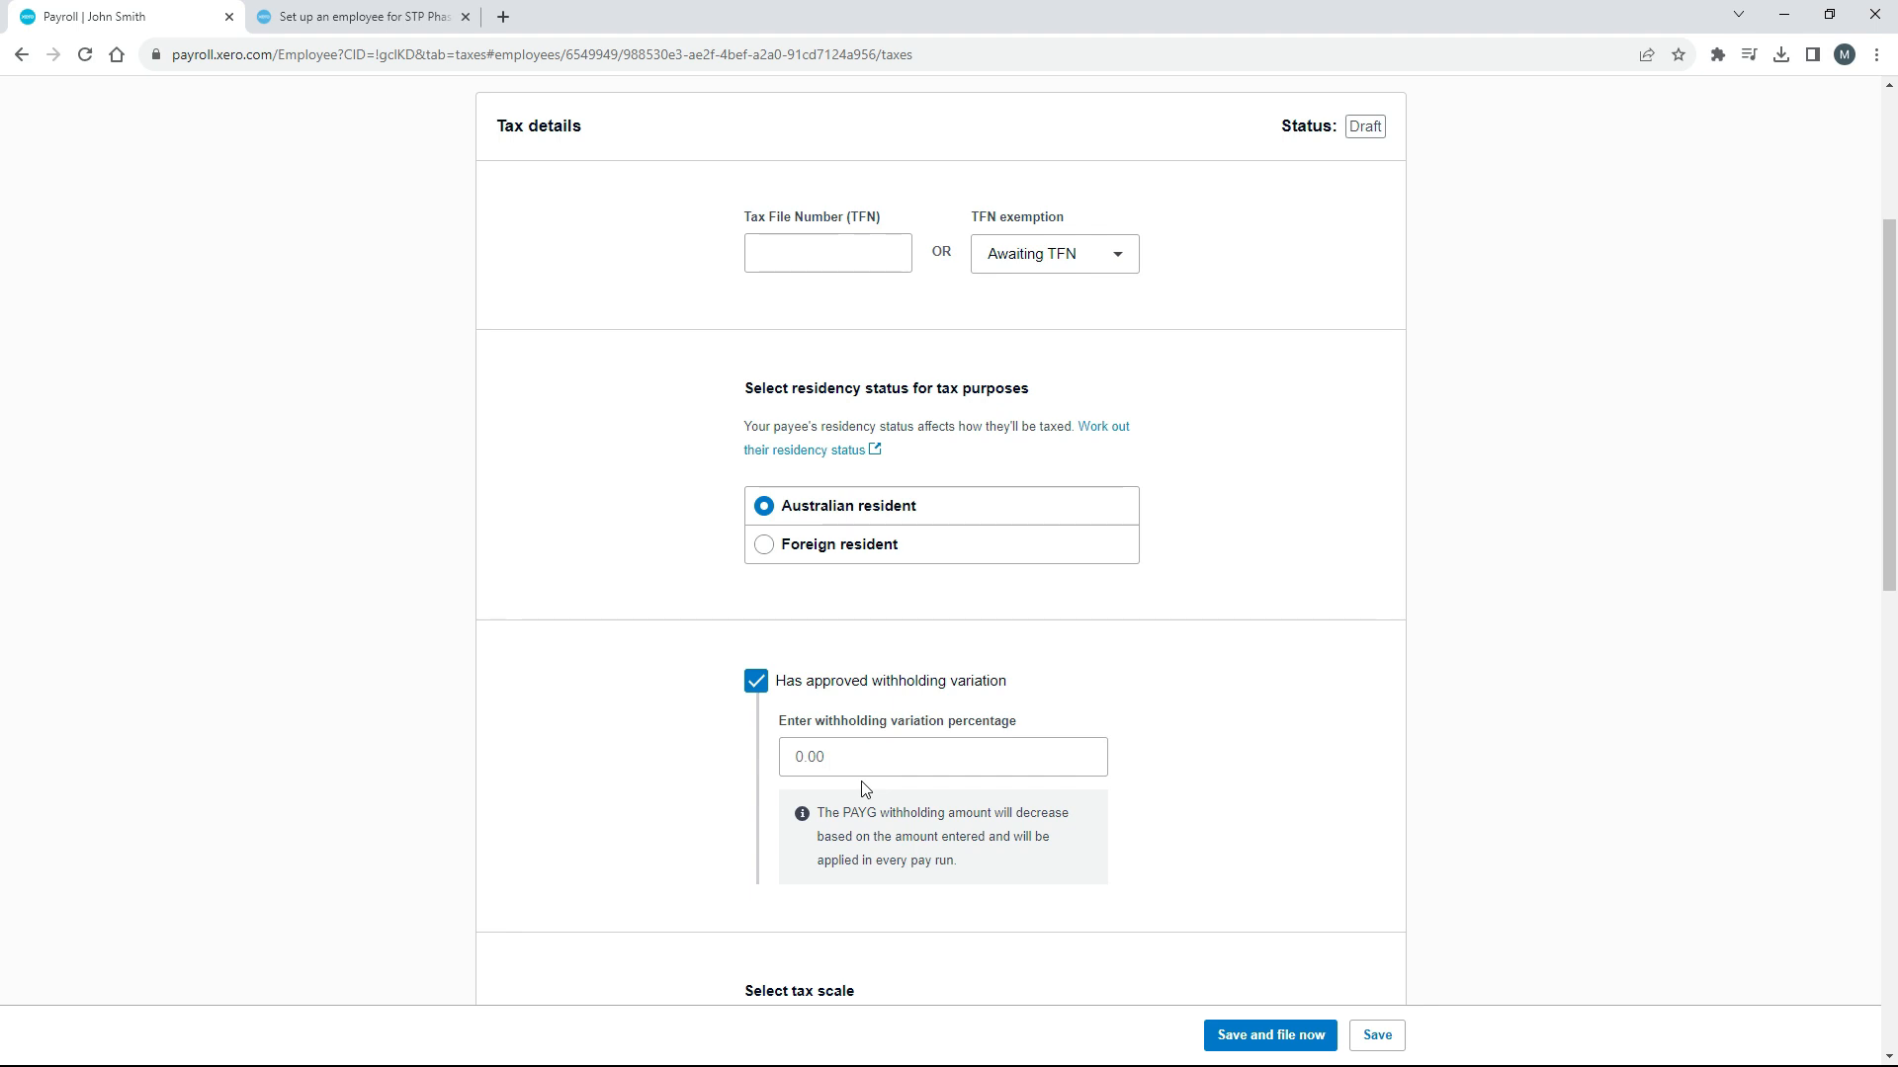
pyautogui.click(756, 683)
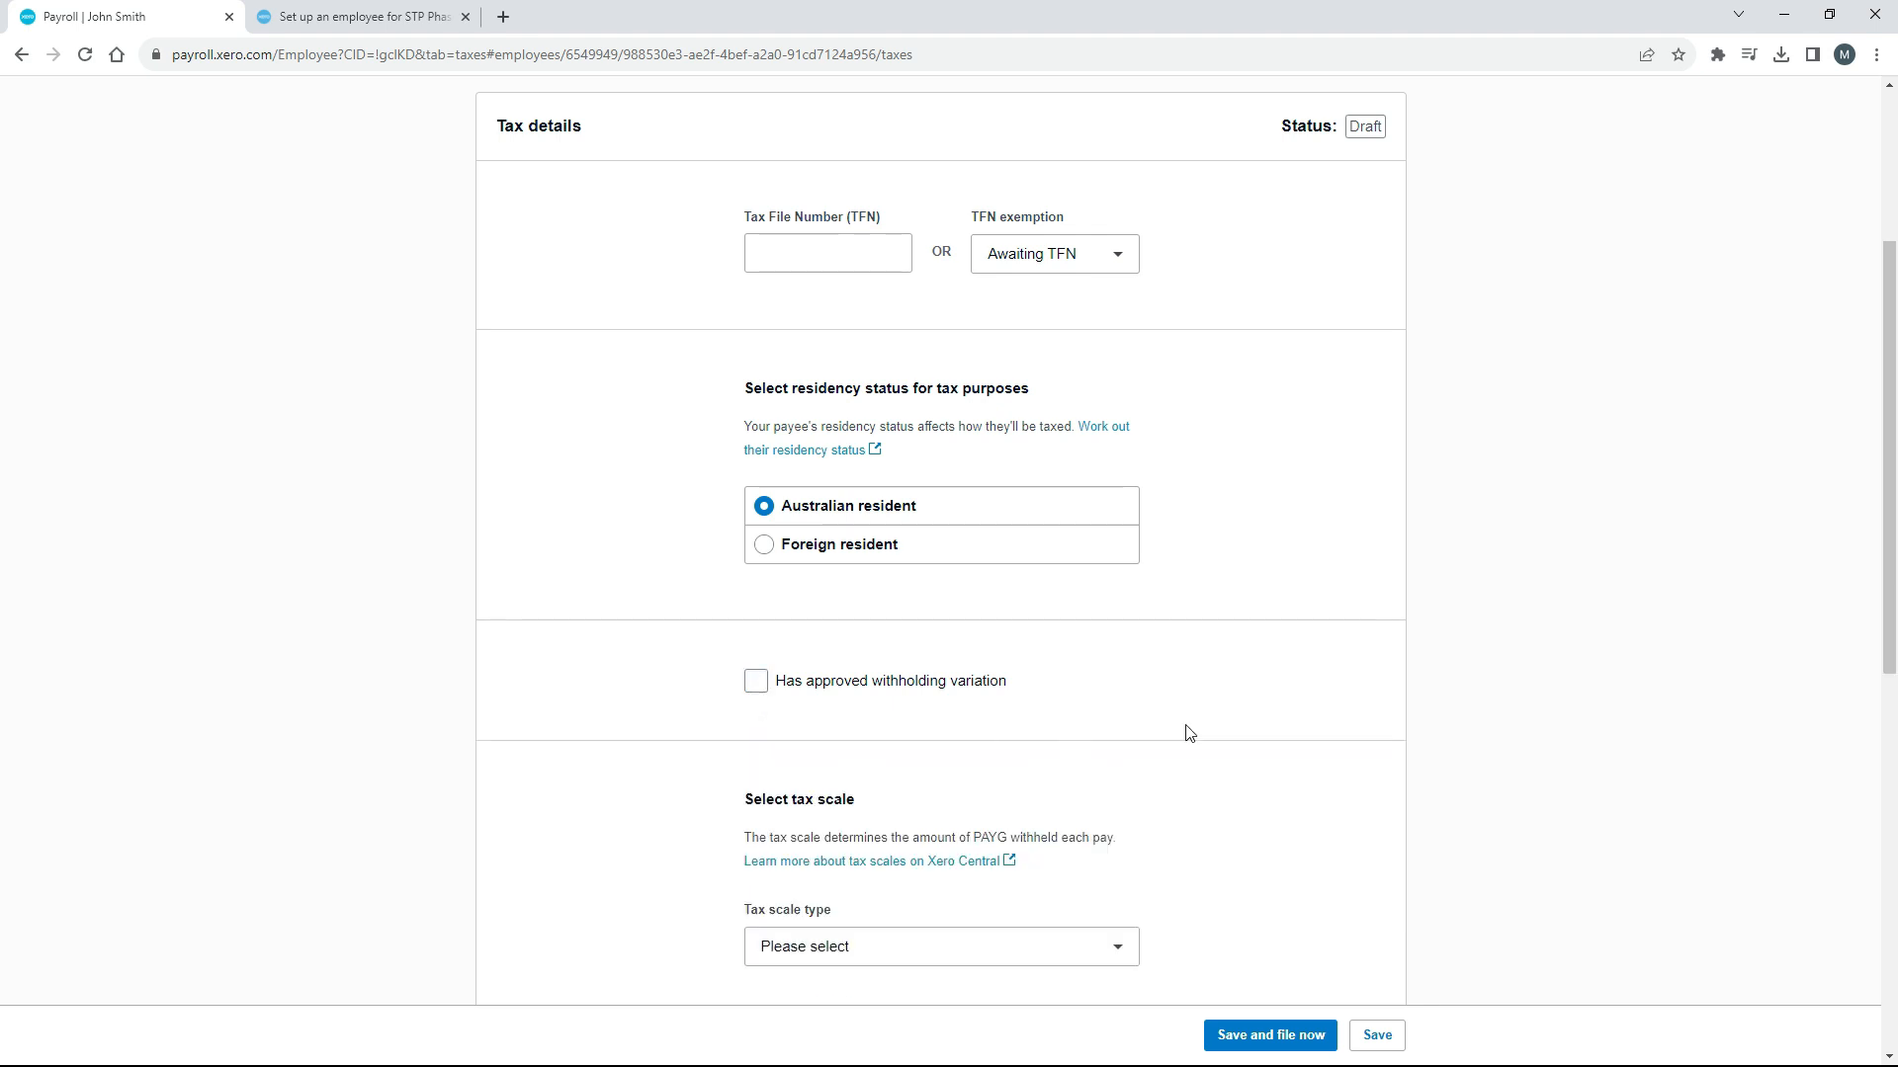
# Set the tax scale type to Regular.
pyautogui.moveTo(1887, 446); pyautogui.dragTo(1888, 661)
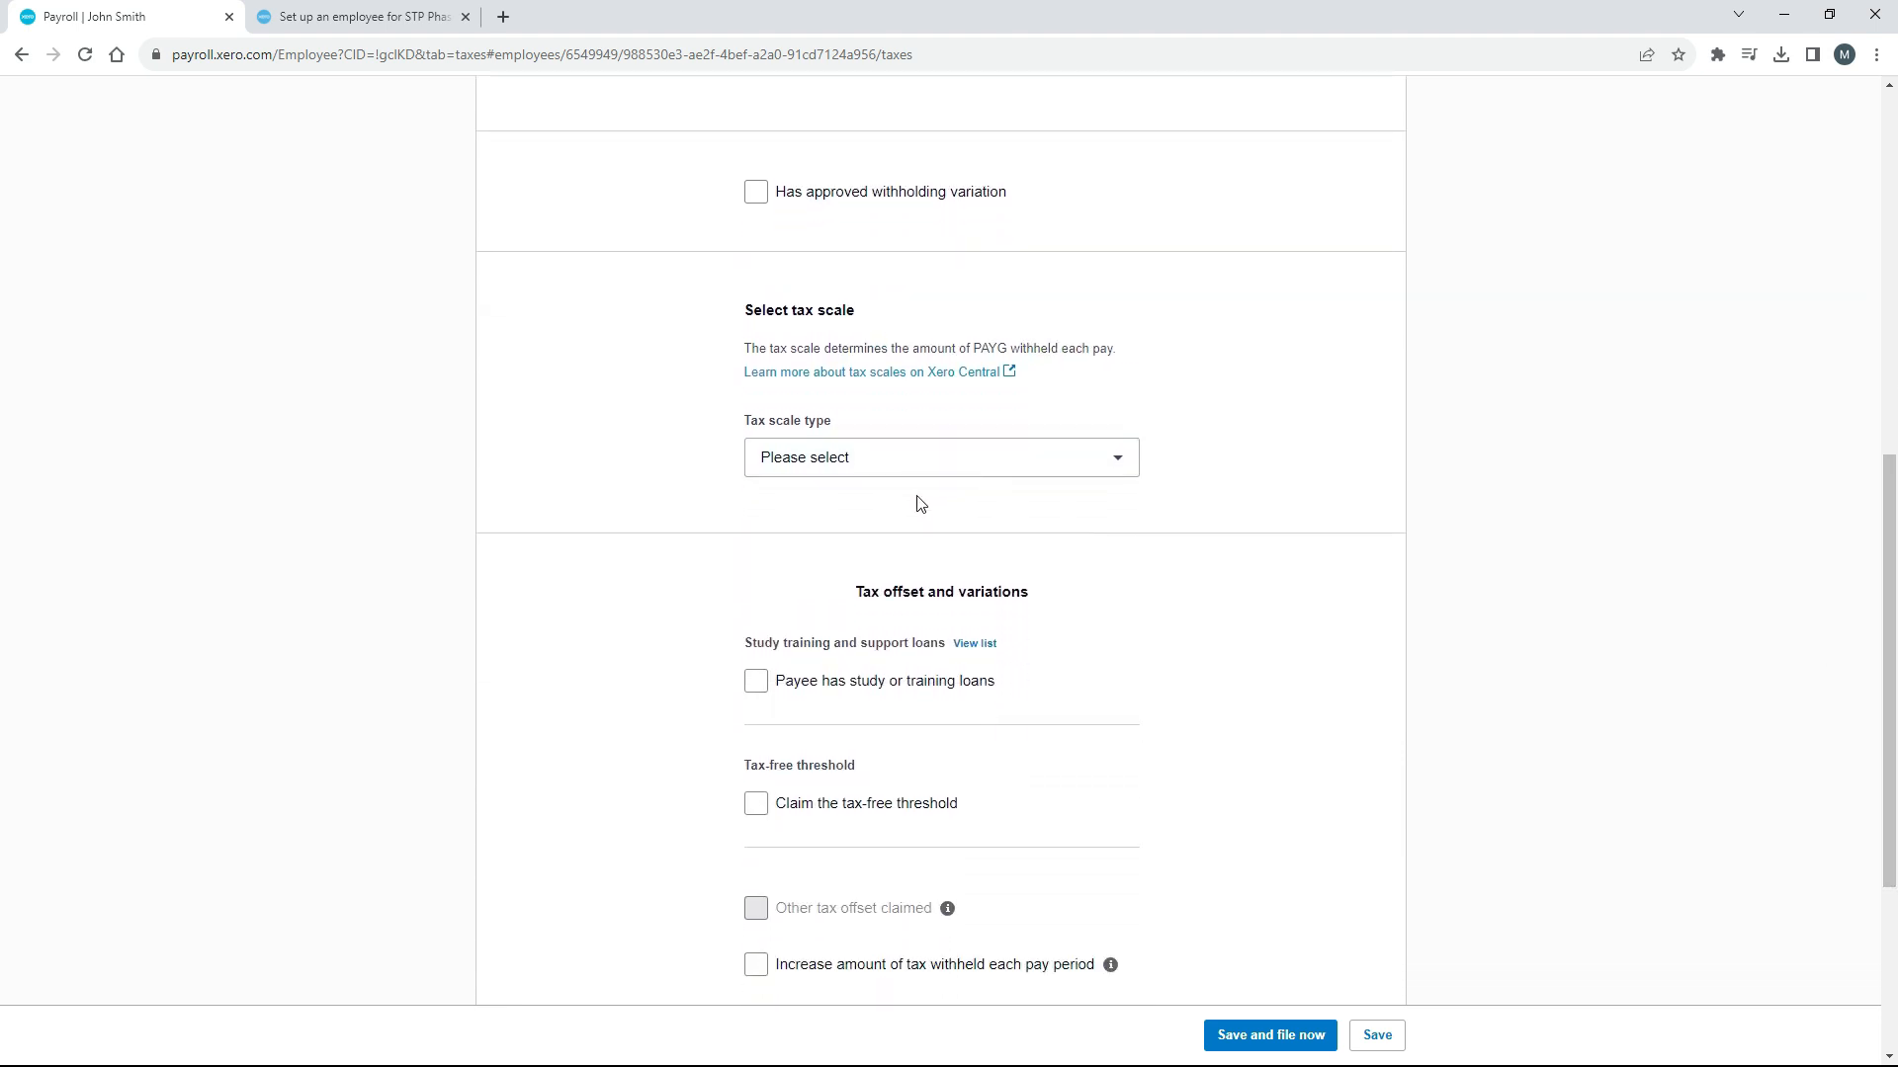
pyautogui.click(1117, 466)
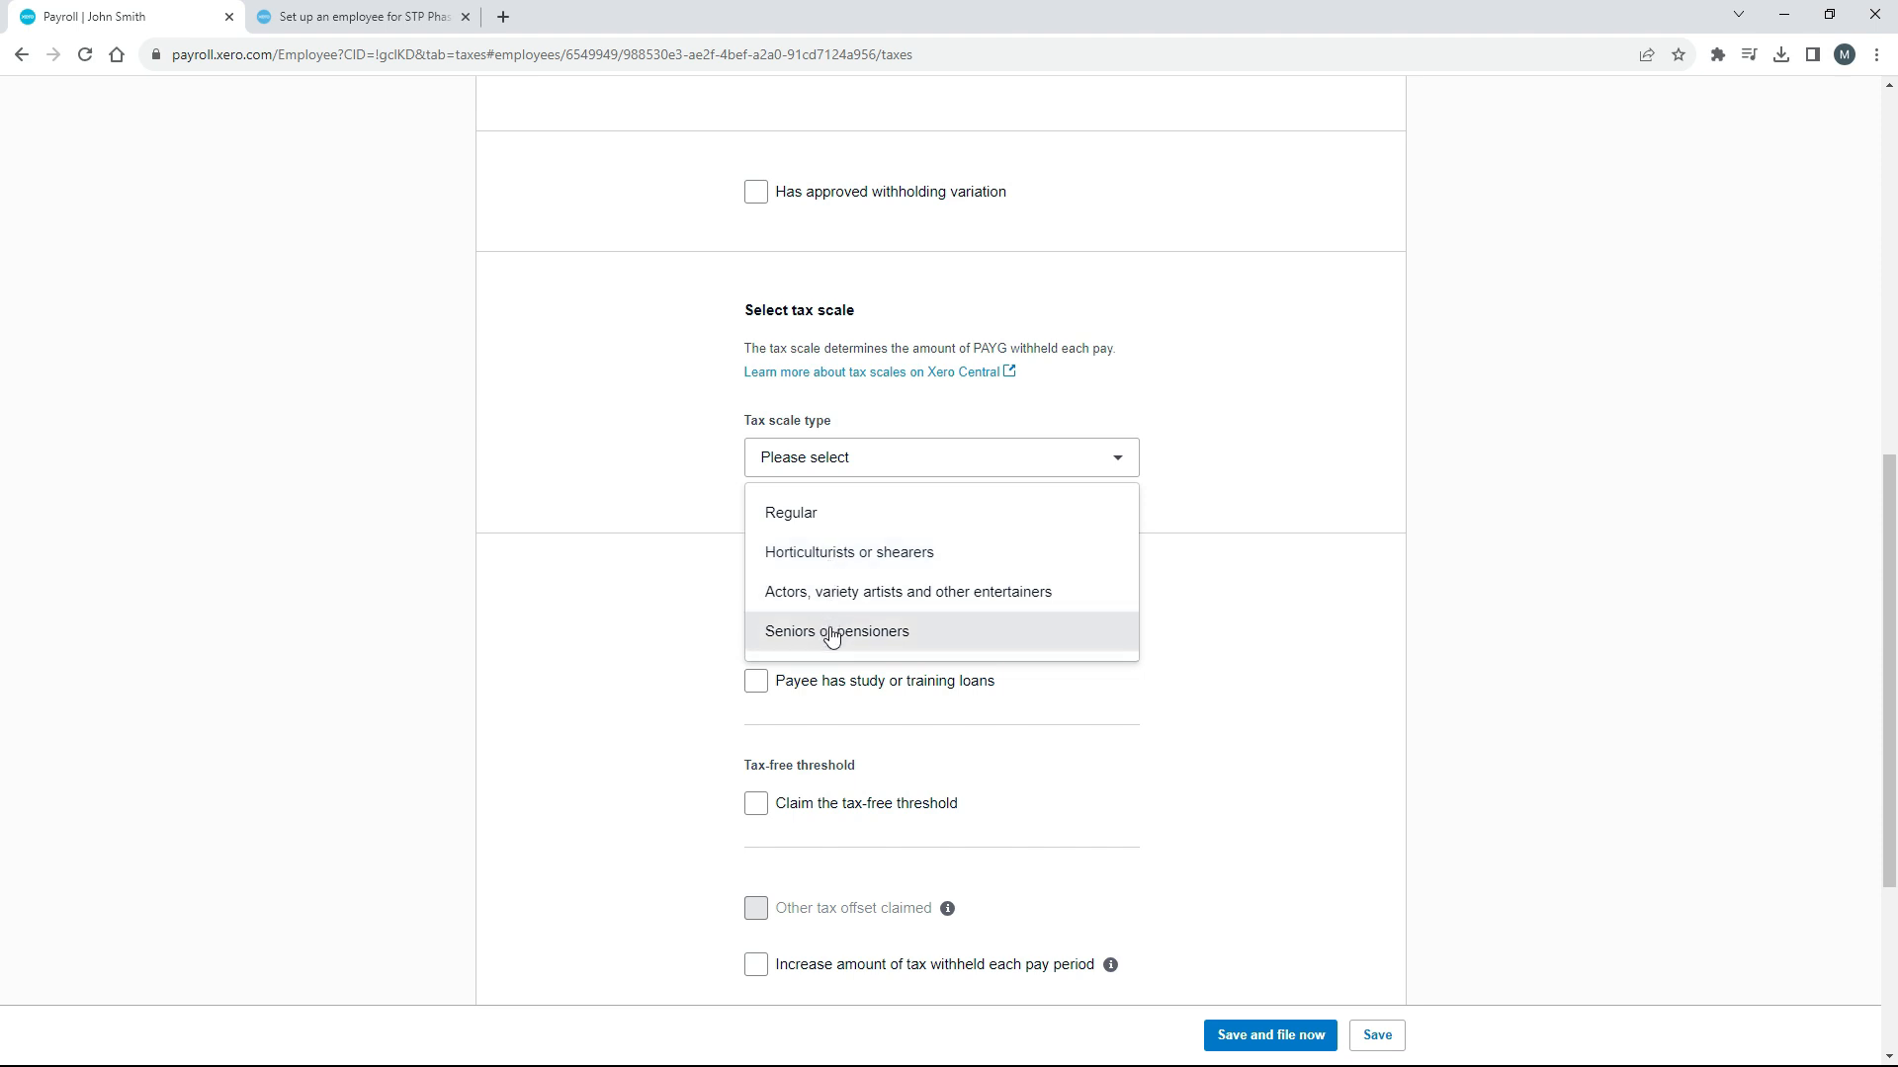
pyautogui.click(850, 521)
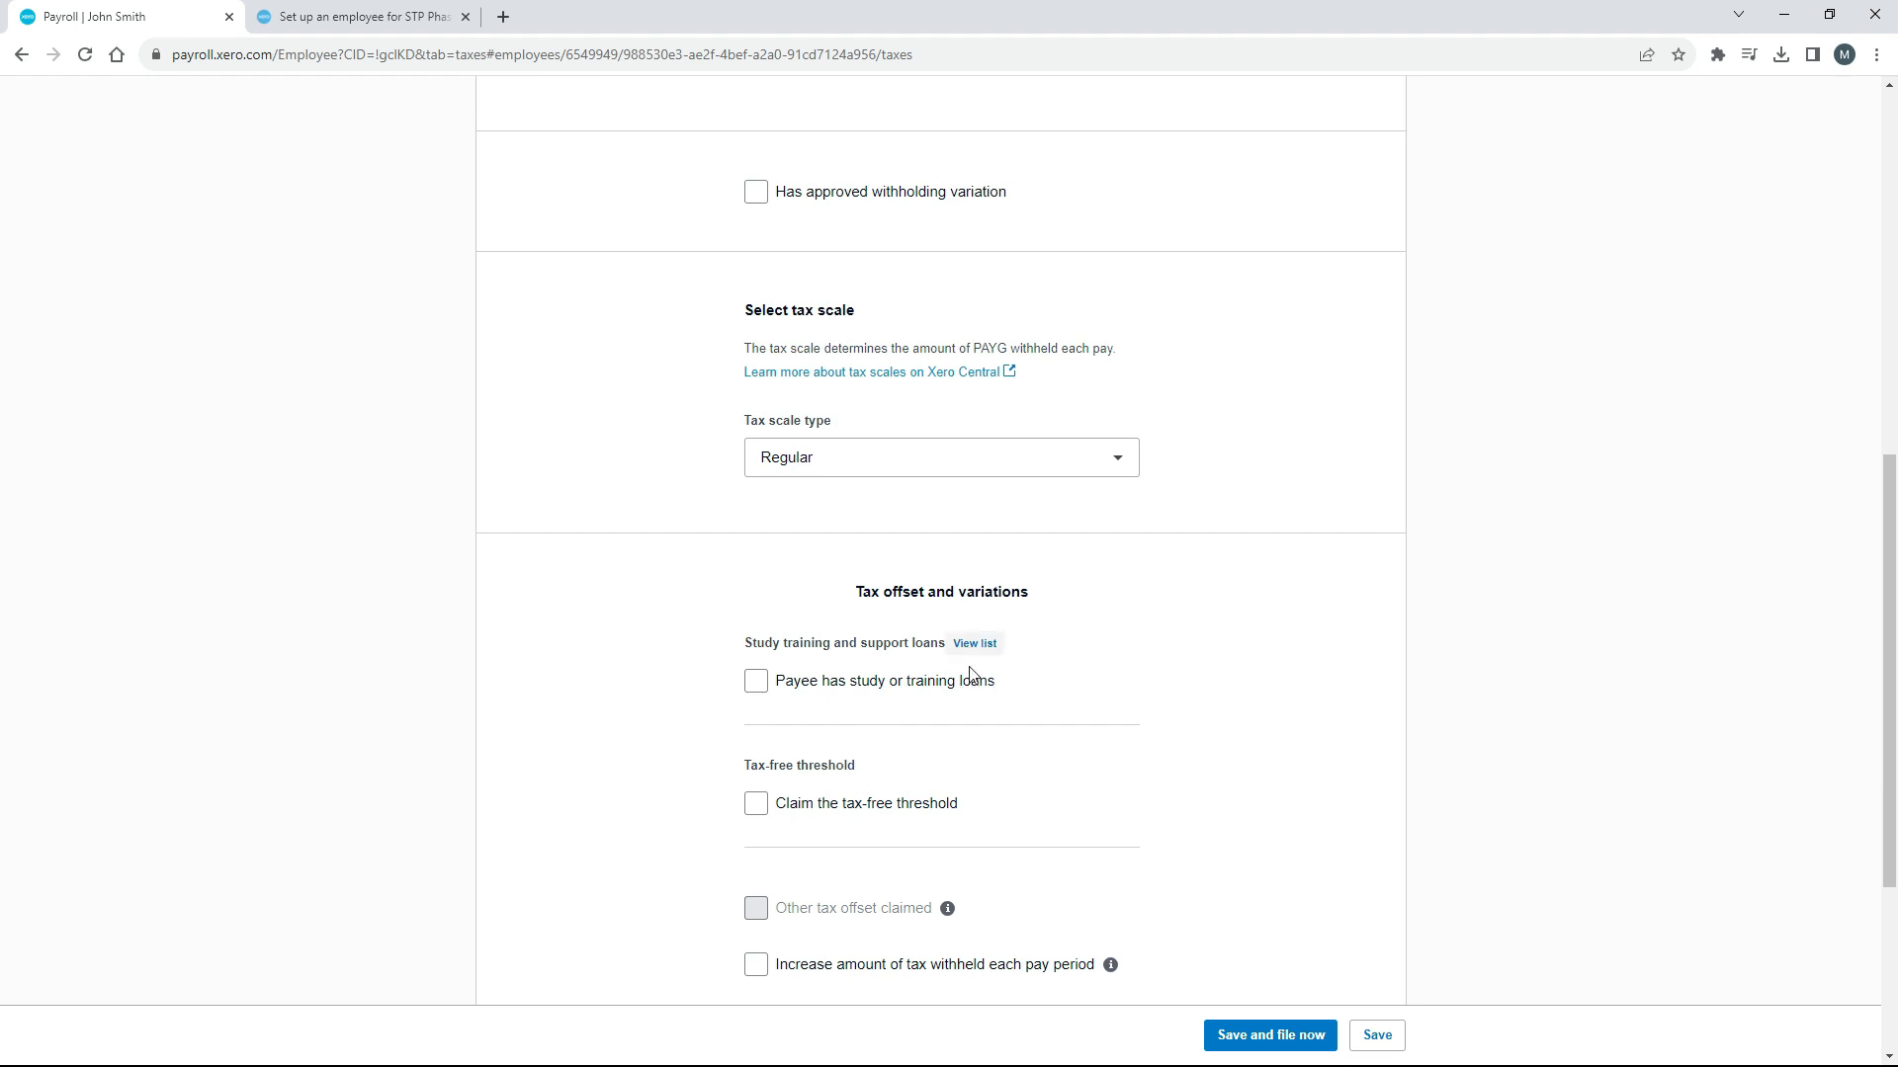
# Keep the study or training loans option off and claim the tax-free threshold for the employee.
pyautogui.click(758, 685)
pyautogui.click(758, 684)
pyautogui.scroll(-3, 1888, 653)
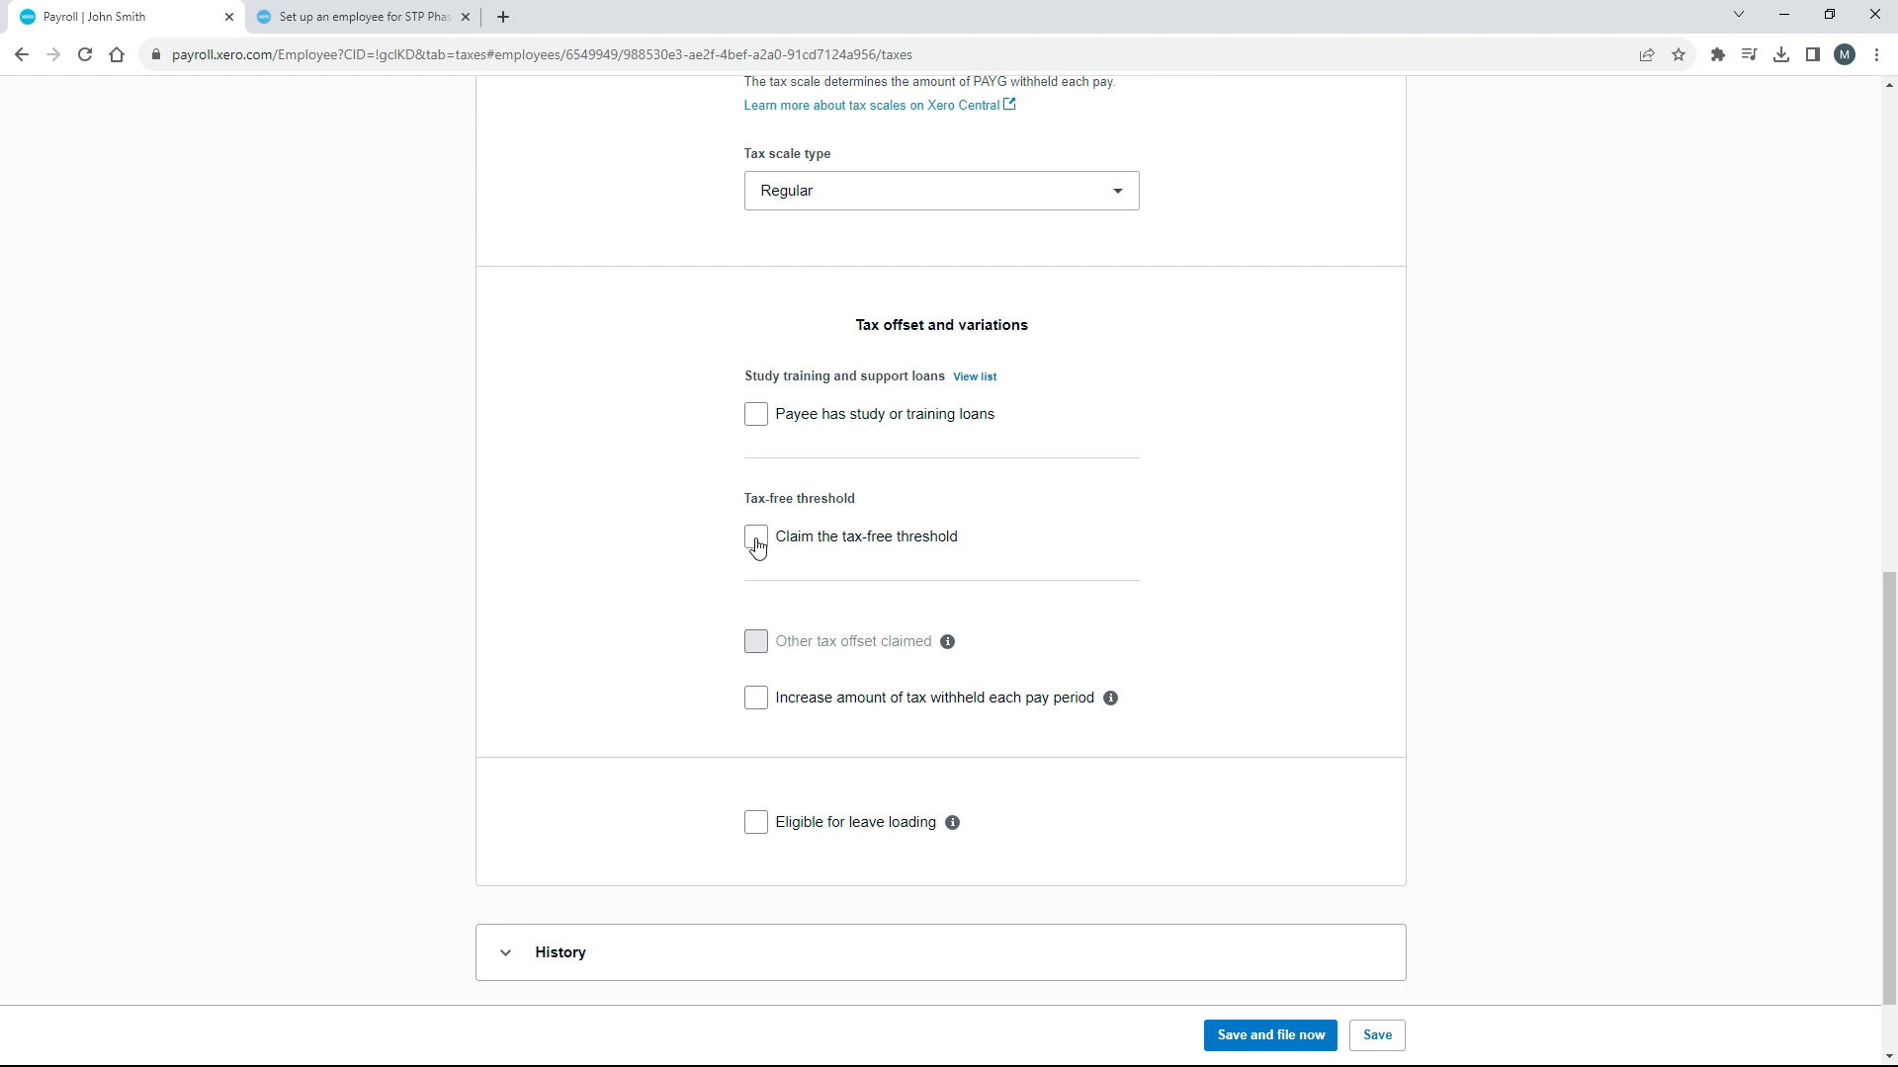
pyautogui.click(757, 542)
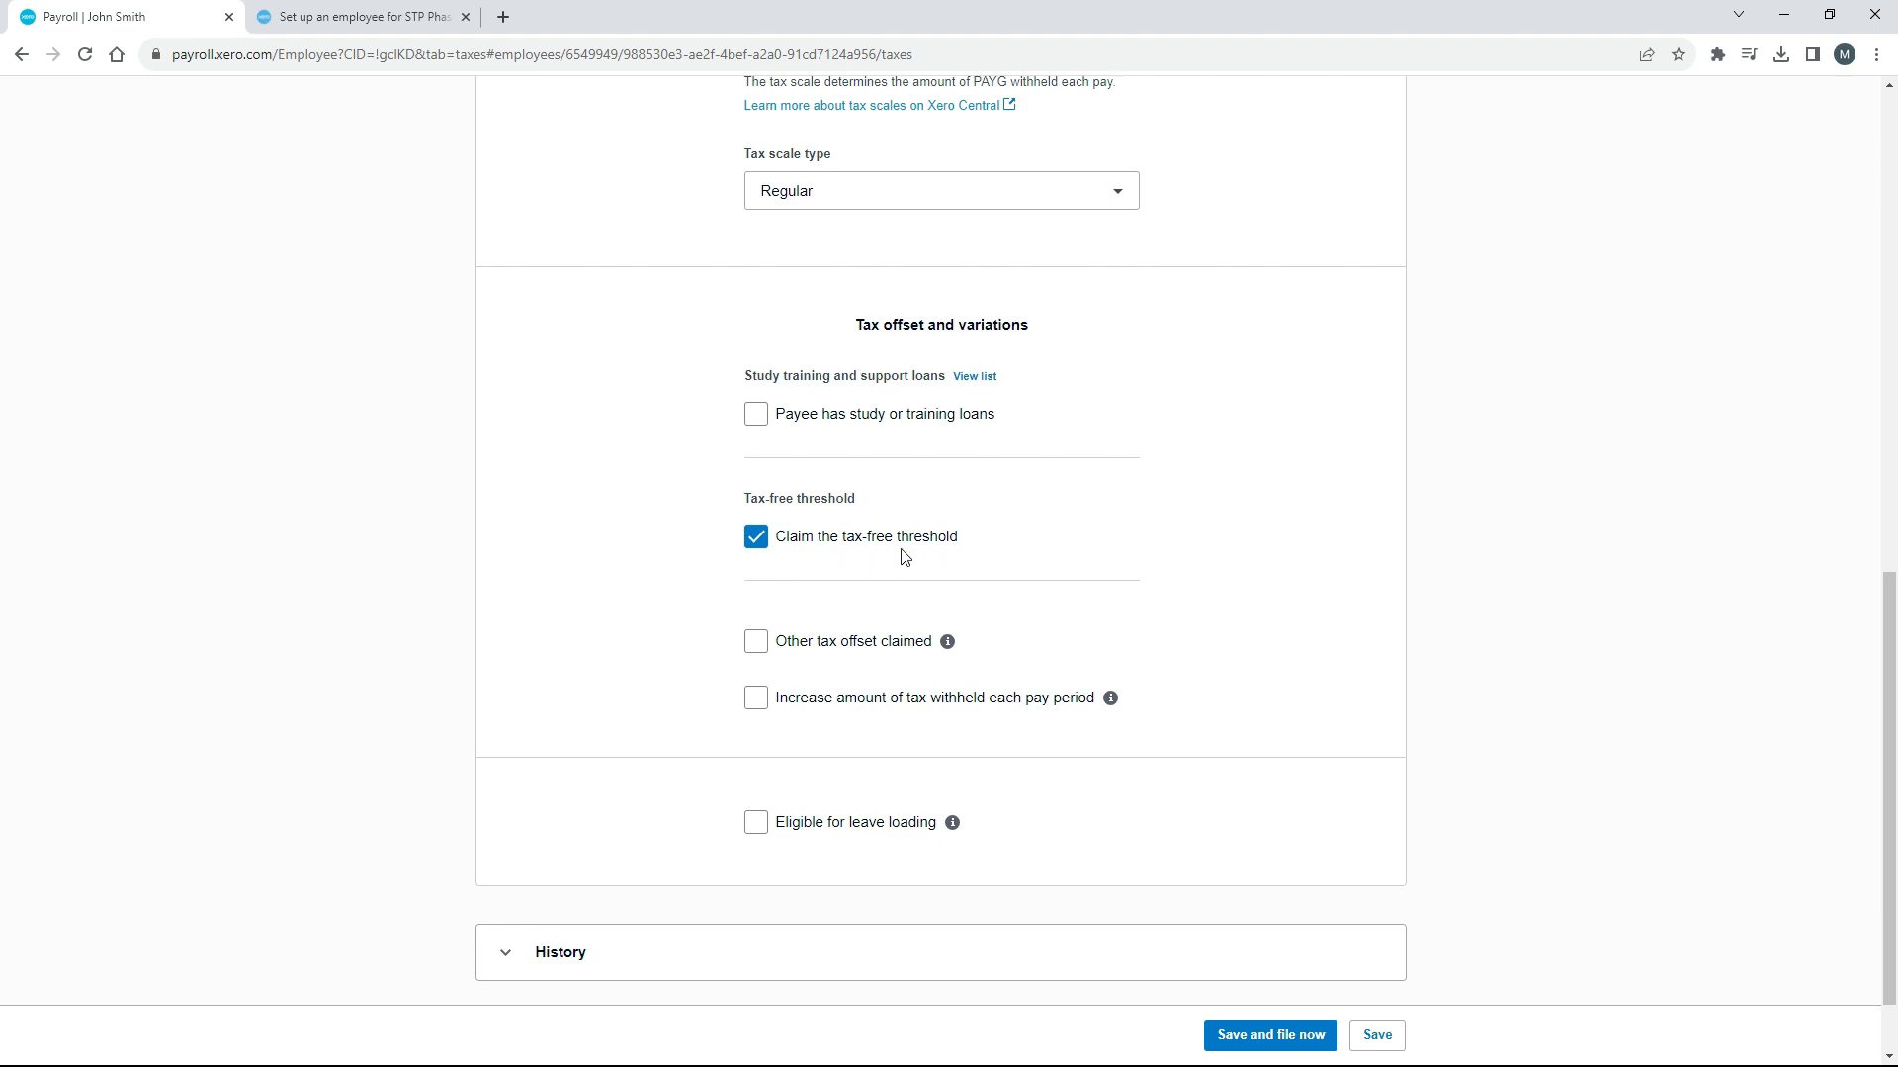
pyautogui.click(755, 539)
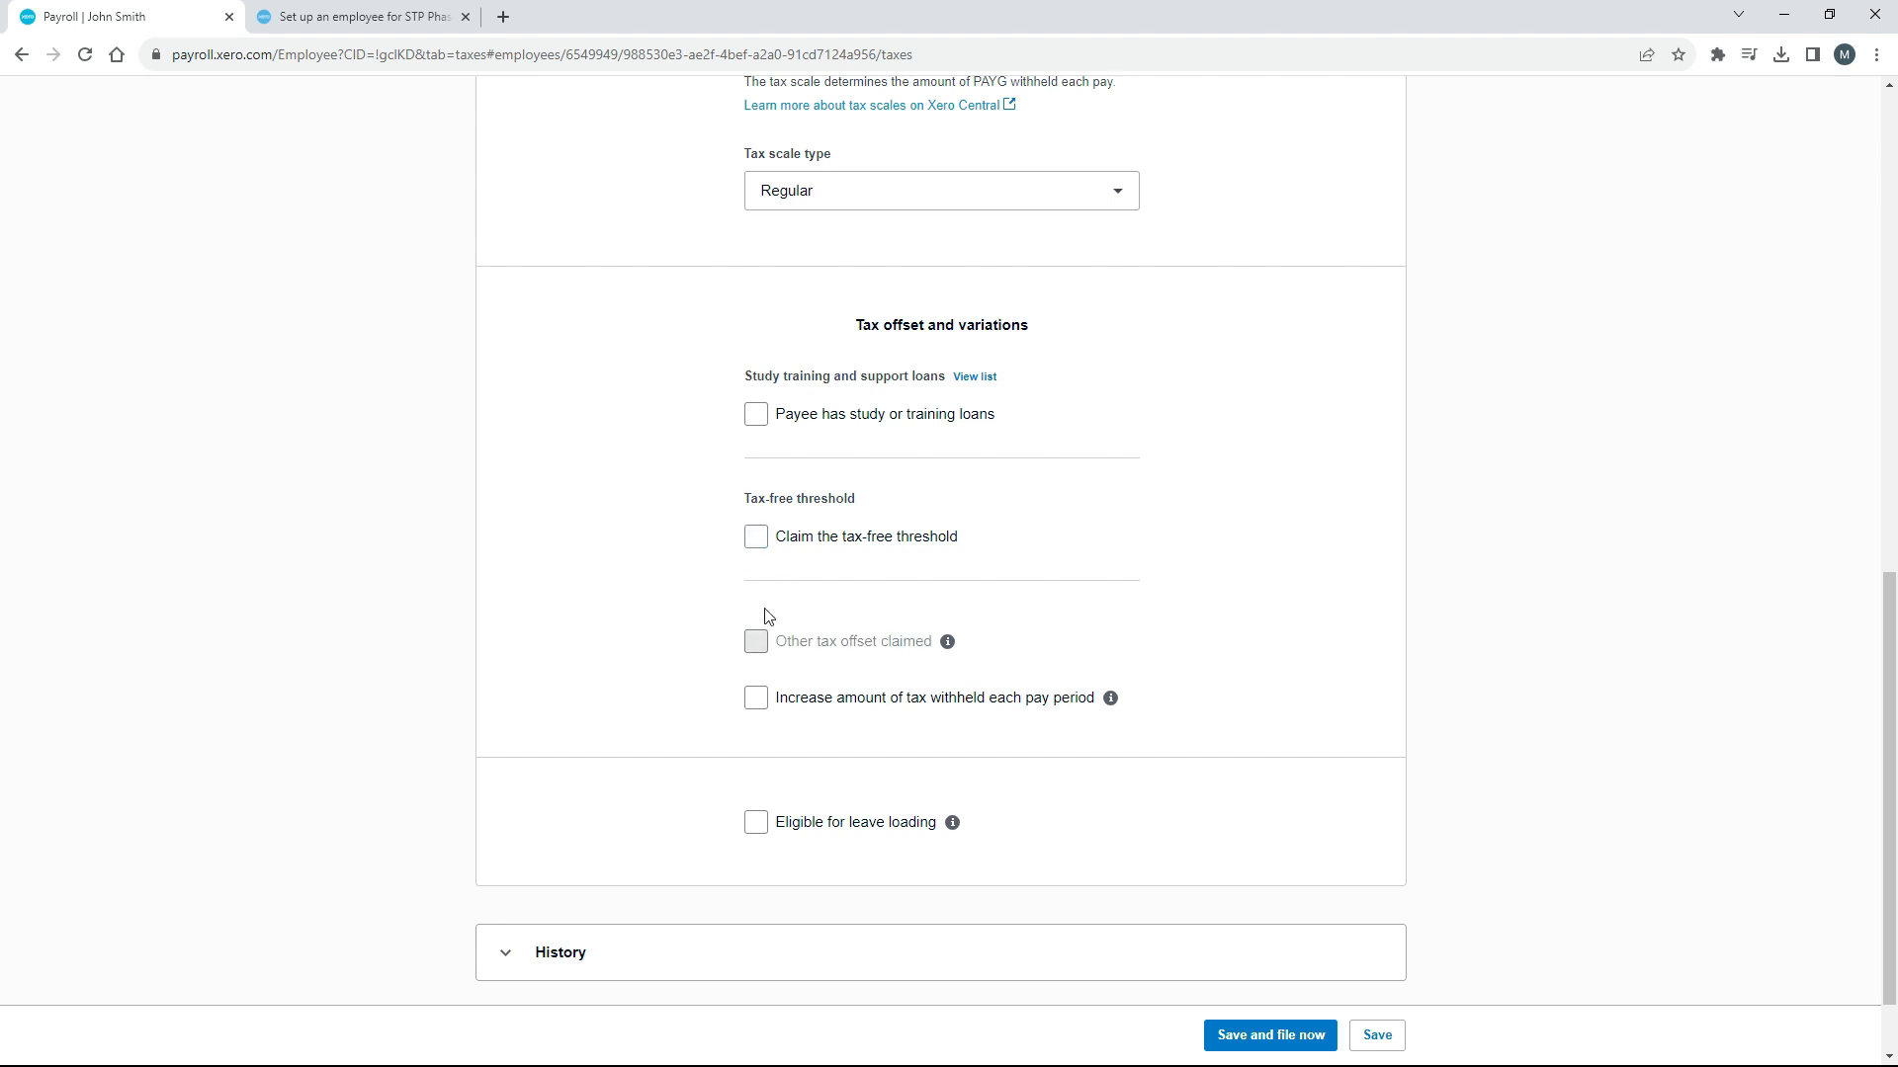
pyautogui.click(756, 537)
# Inspect the amount fields for other tax offset claimed and increased tax withheld each pay period, switching both options off again.
pyautogui.click(756, 643)
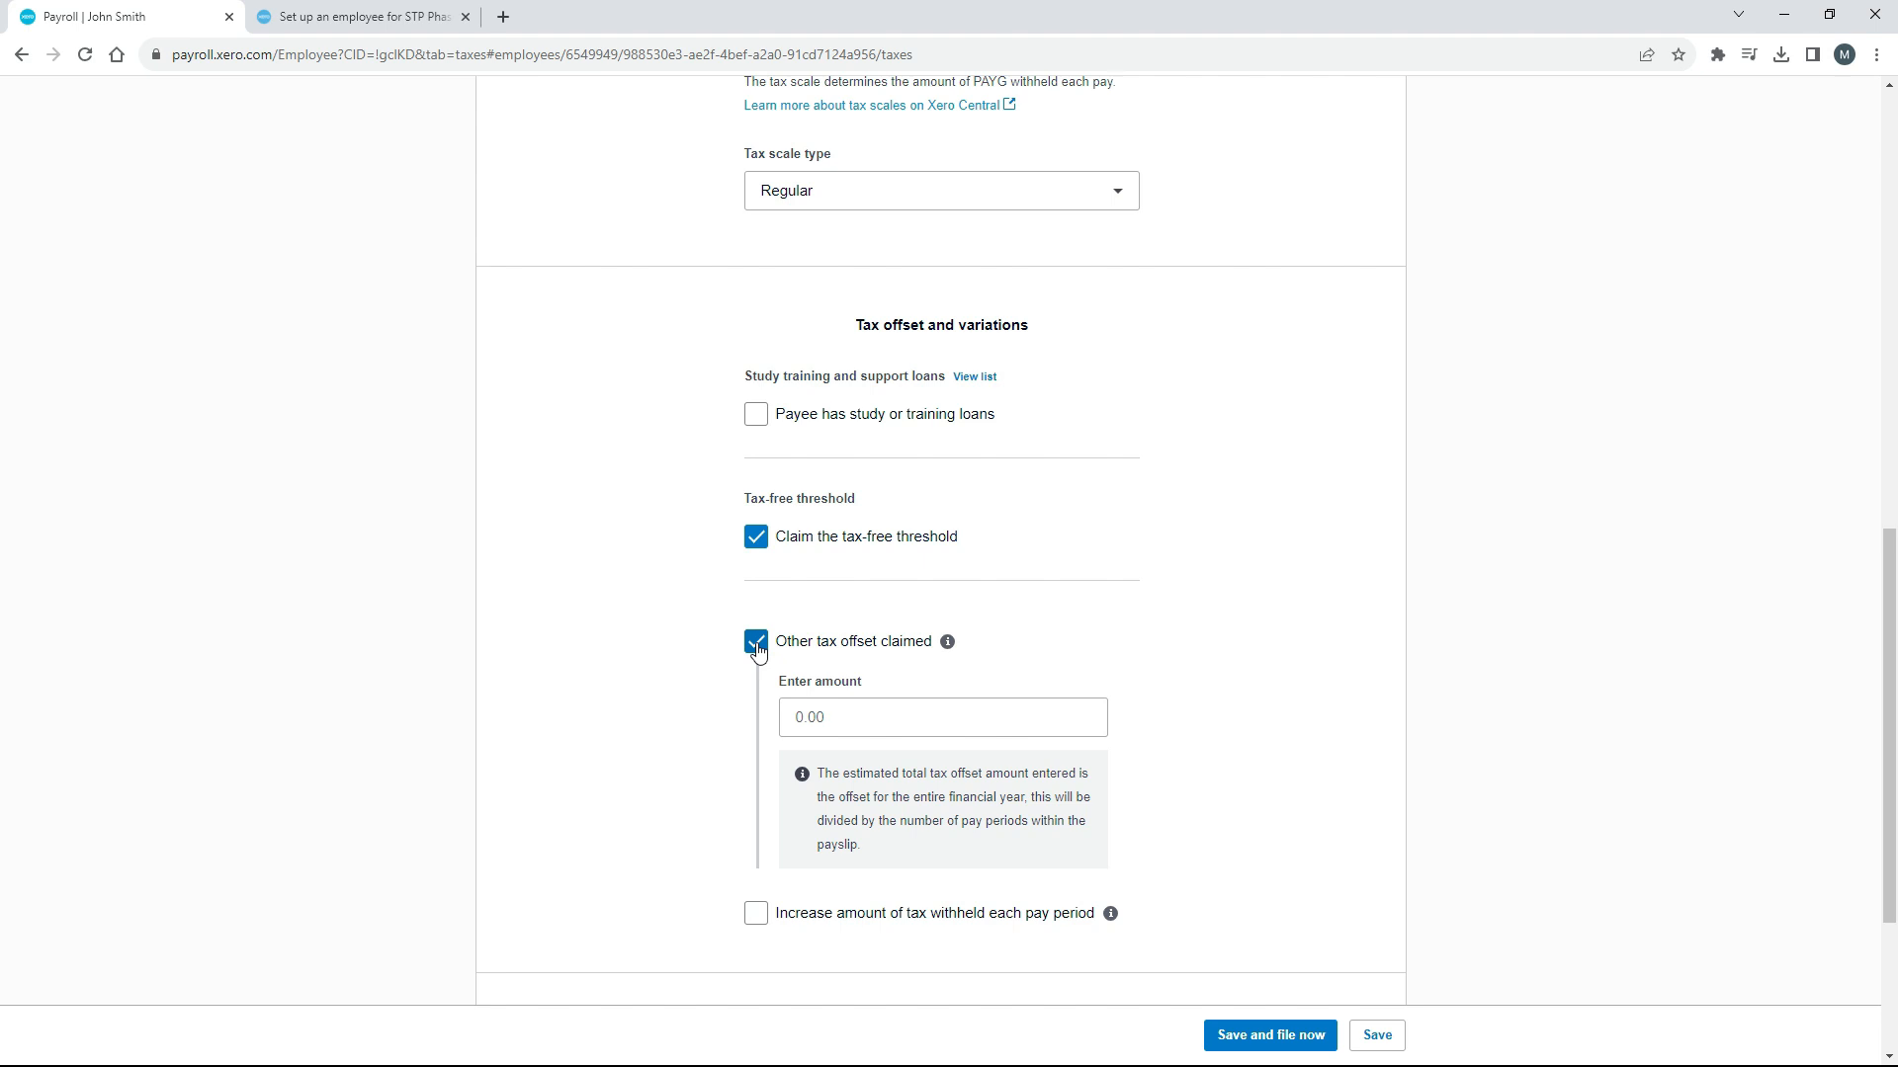
pyautogui.click(757, 645)
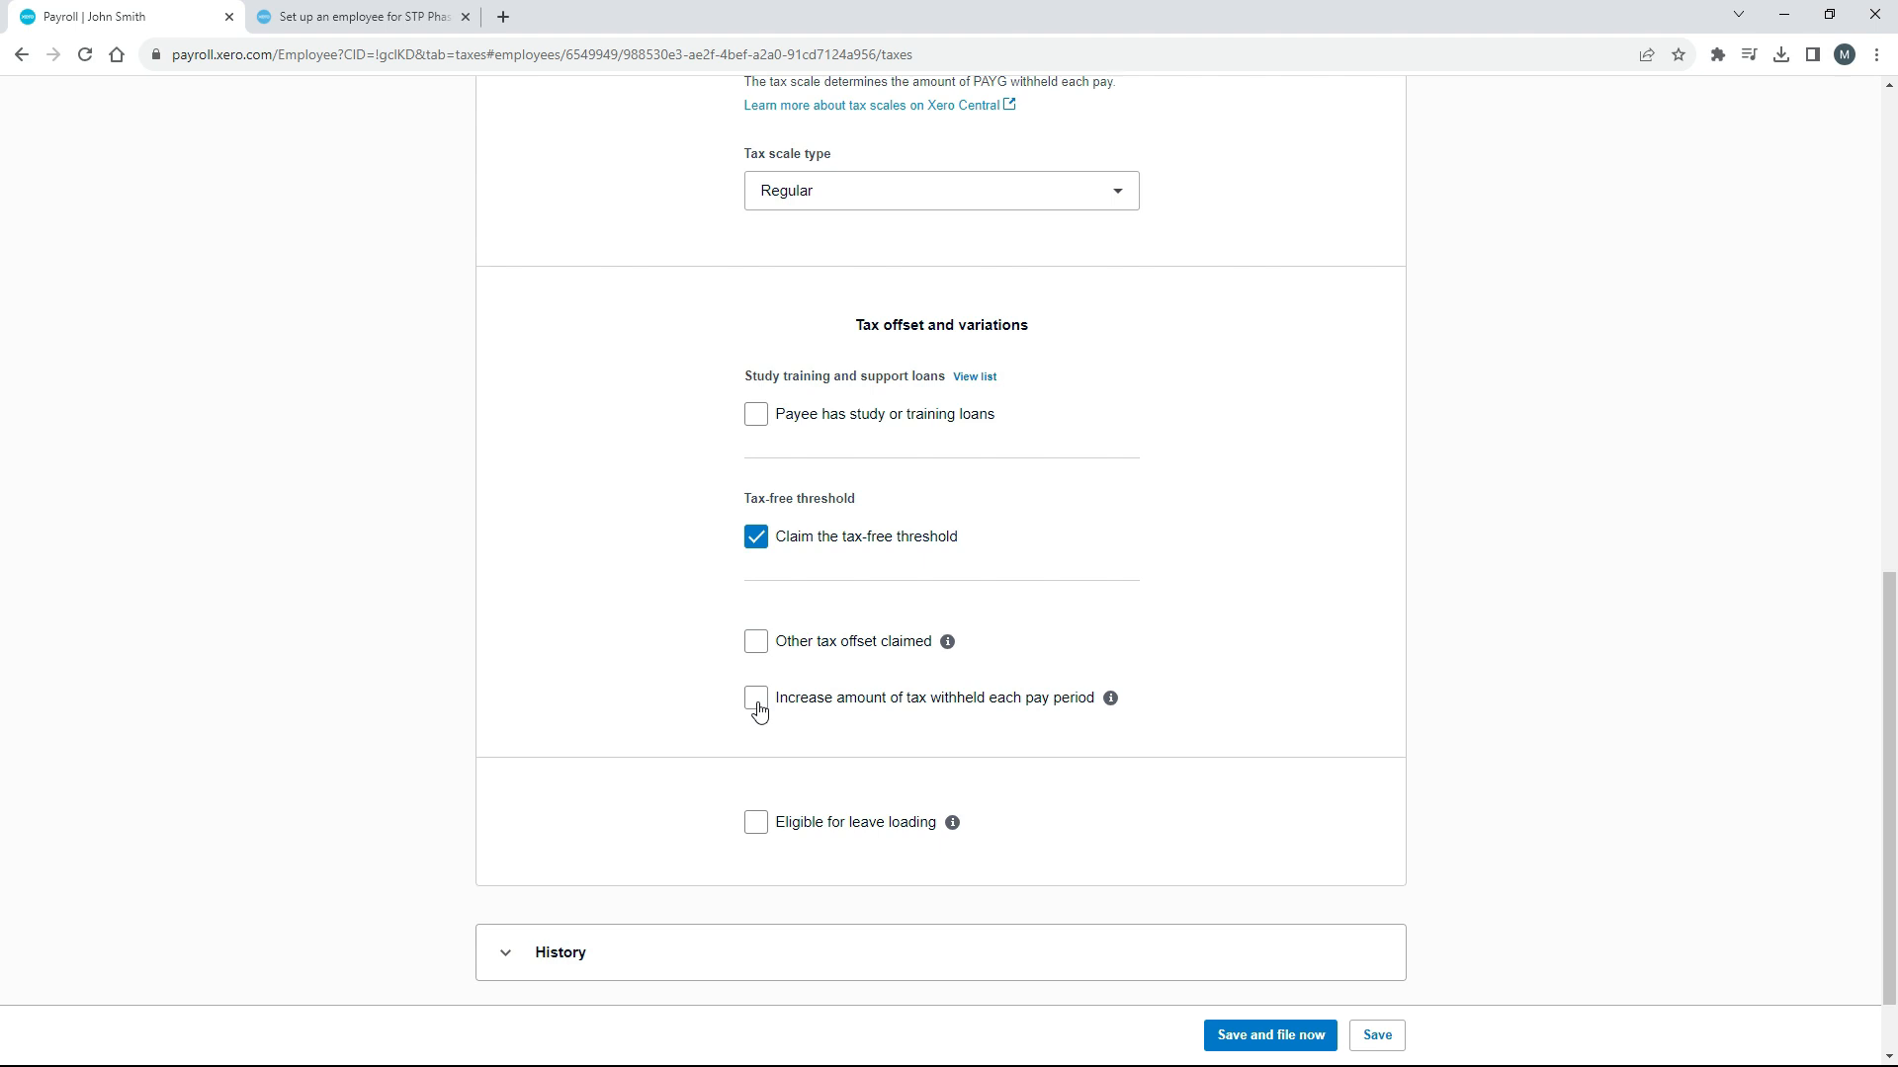
pyautogui.click(758, 707)
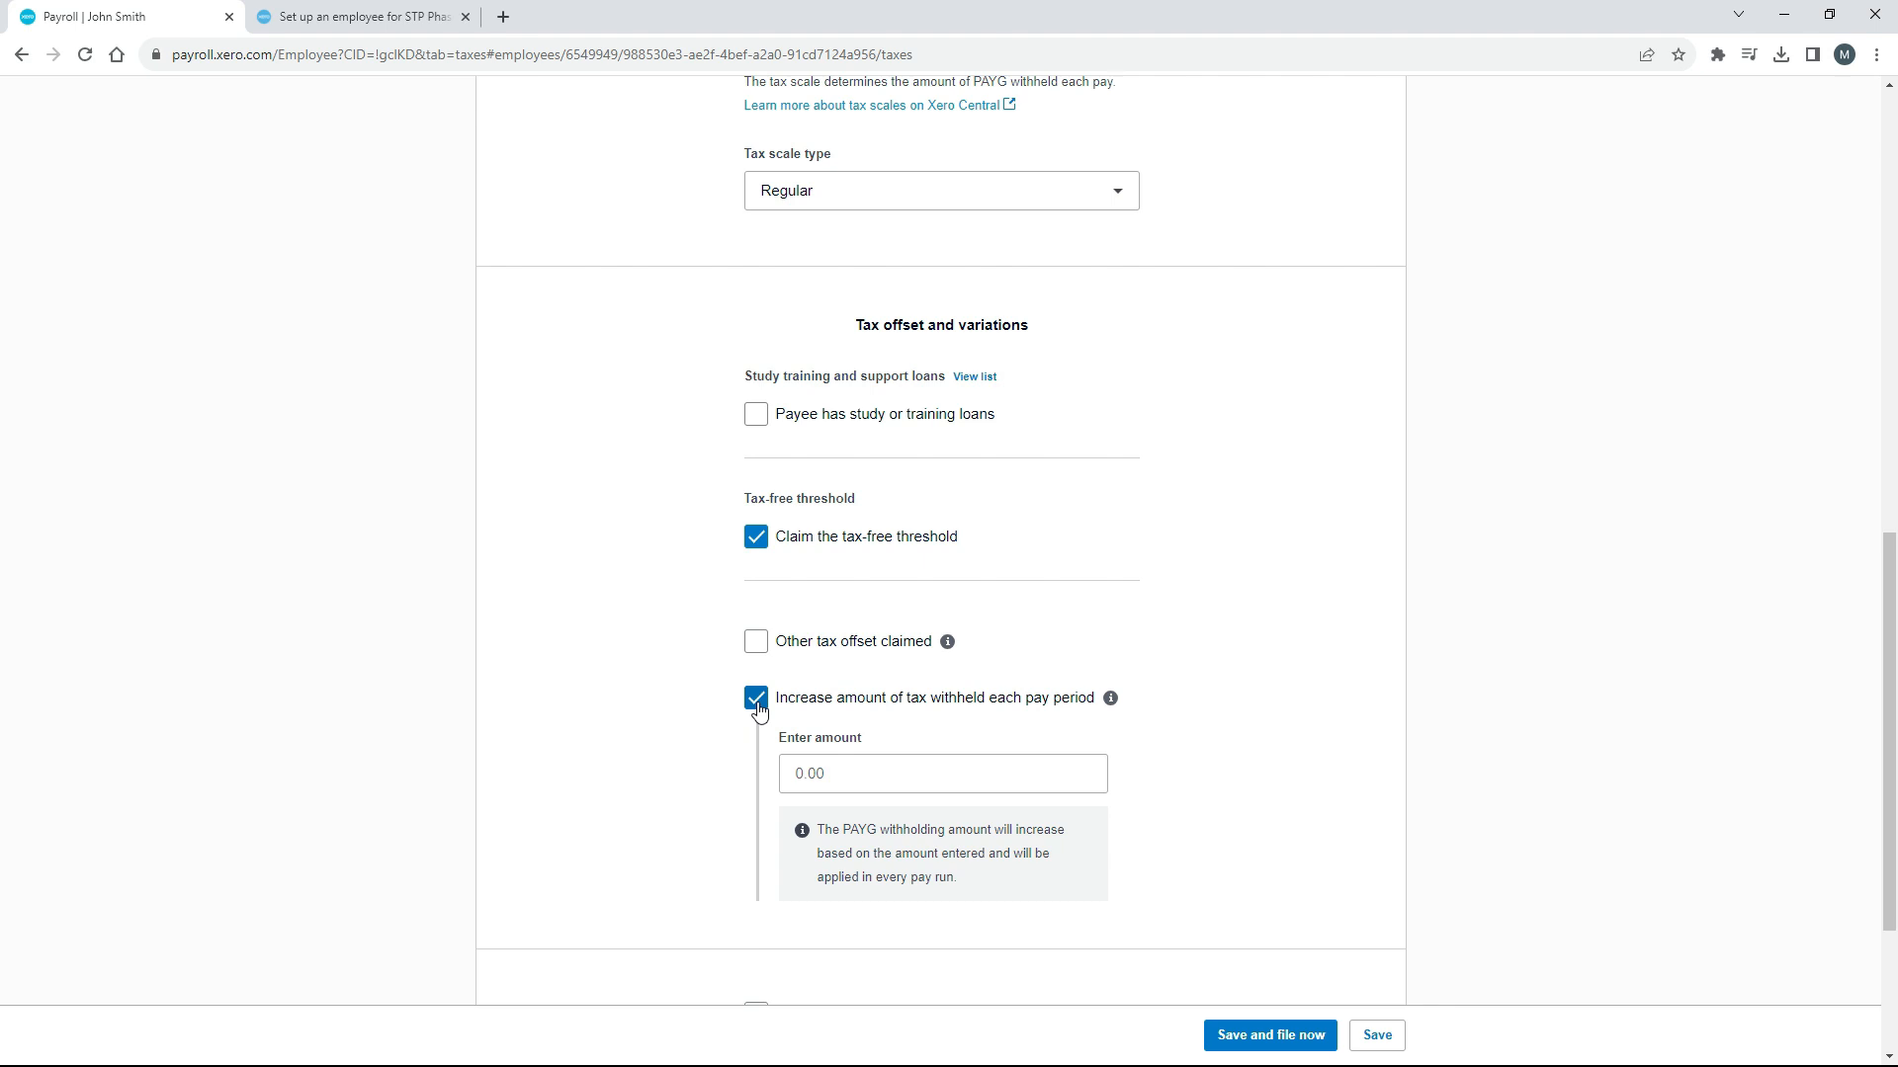
pyautogui.click(758, 704)
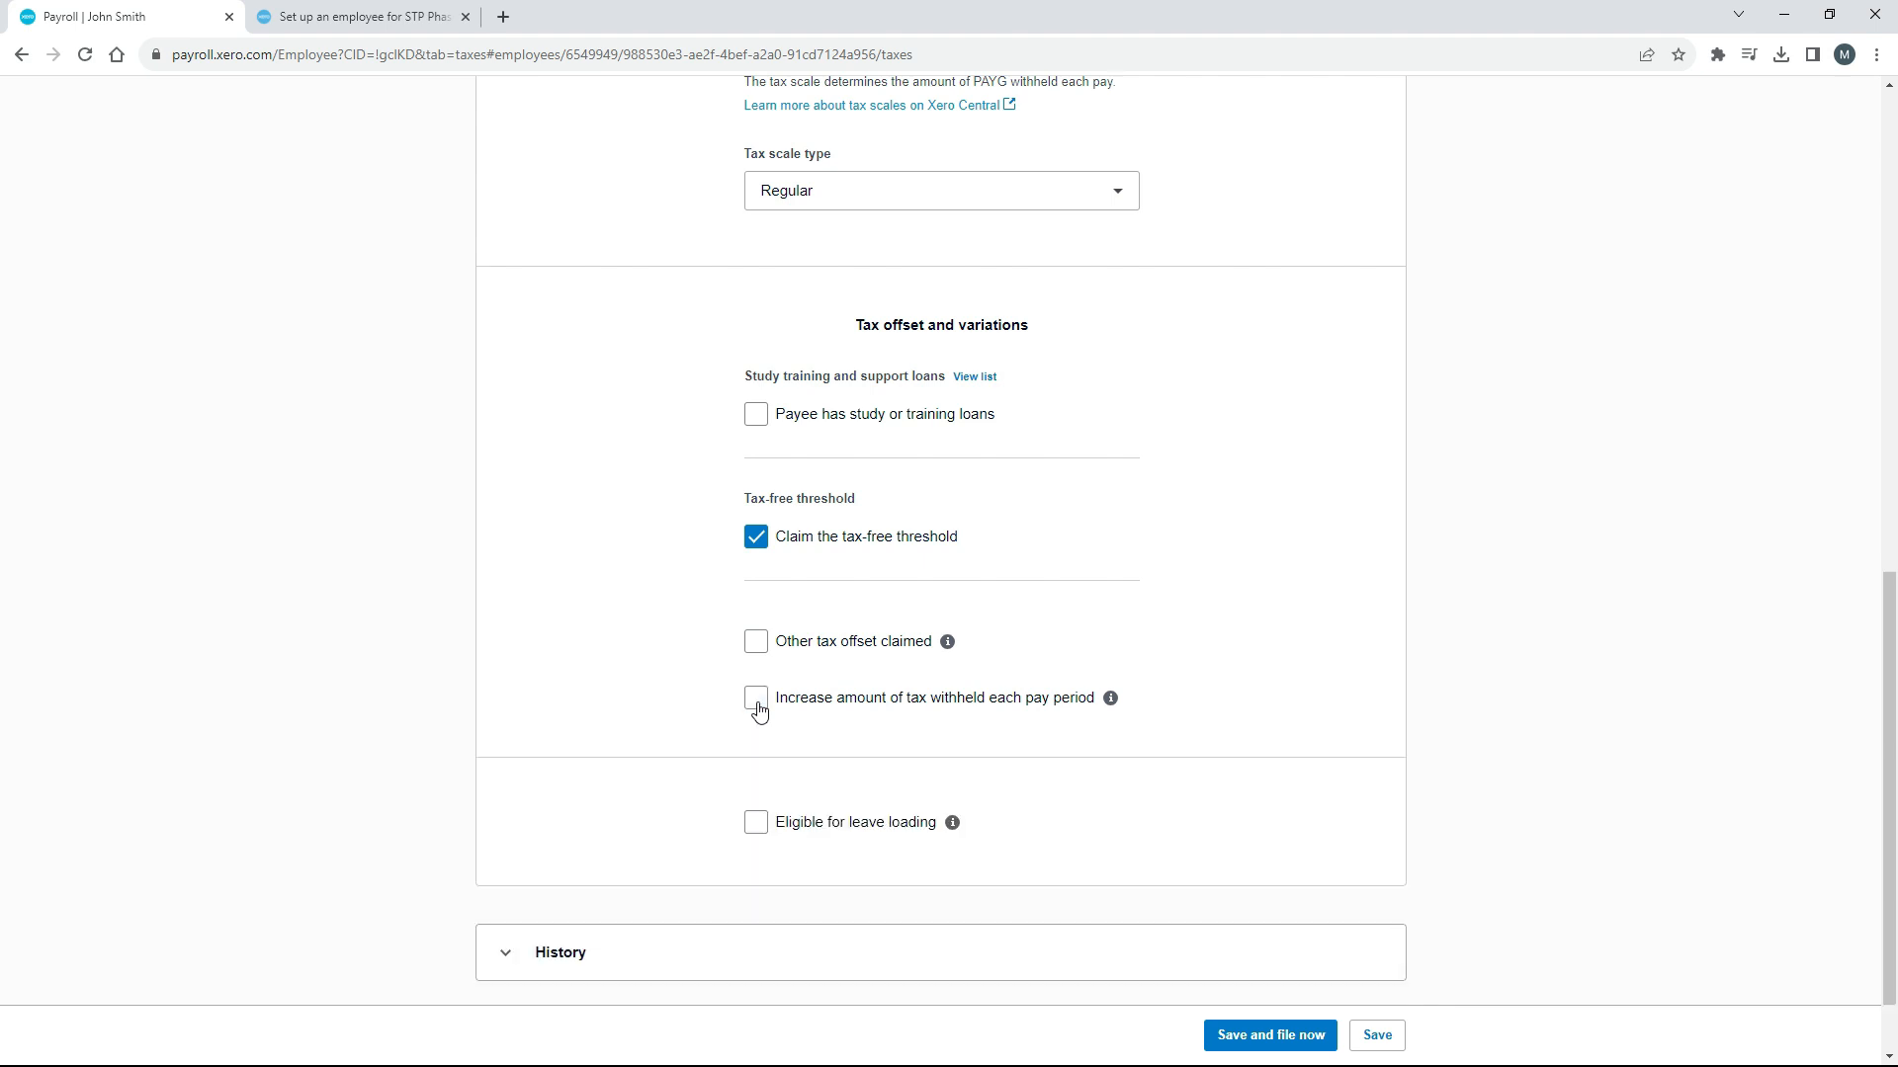
# Try the leave loading eligibility and its Apply SGC on leave loading option, switching both off again.
pyautogui.click(756, 826)
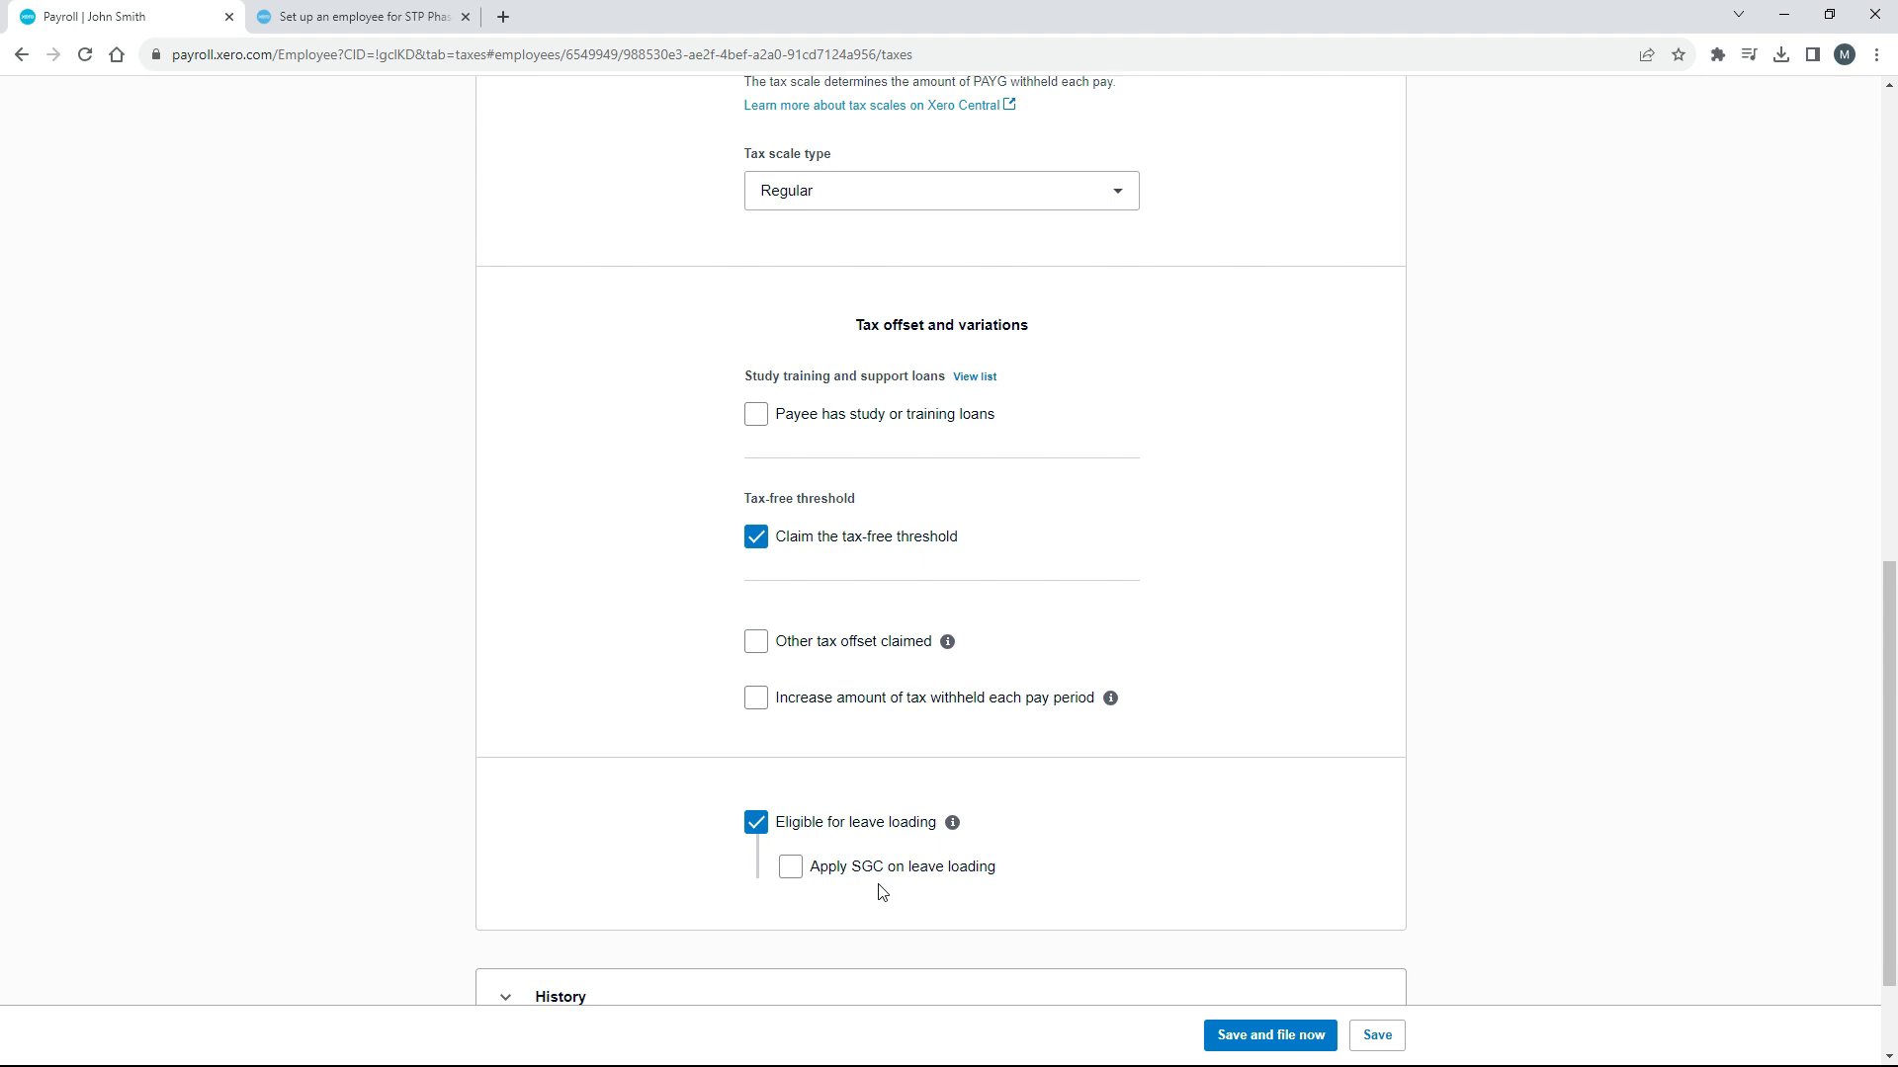
pyautogui.click(792, 875)
pyautogui.click(790, 870)
pyautogui.click(756, 822)
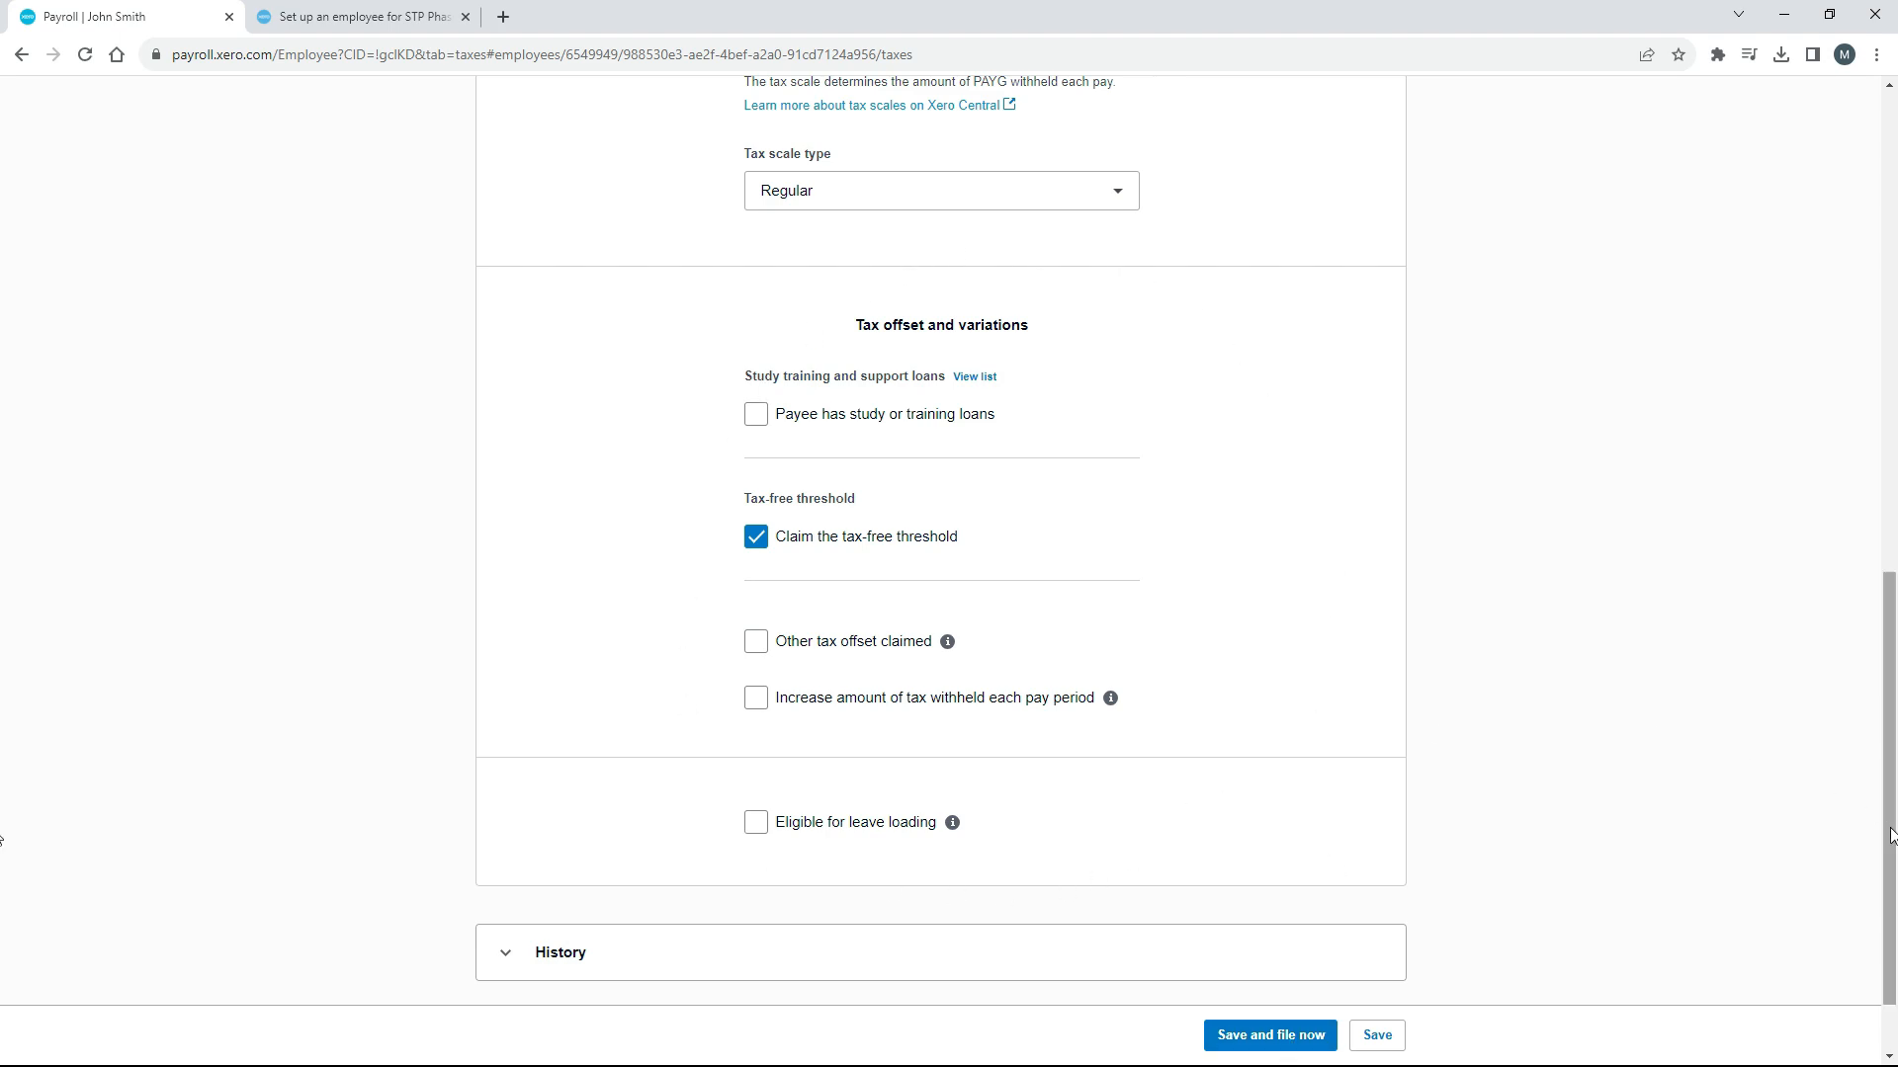
# Save the employee's tax details without filing them.
pyautogui.scroll(10, 1890, 835)
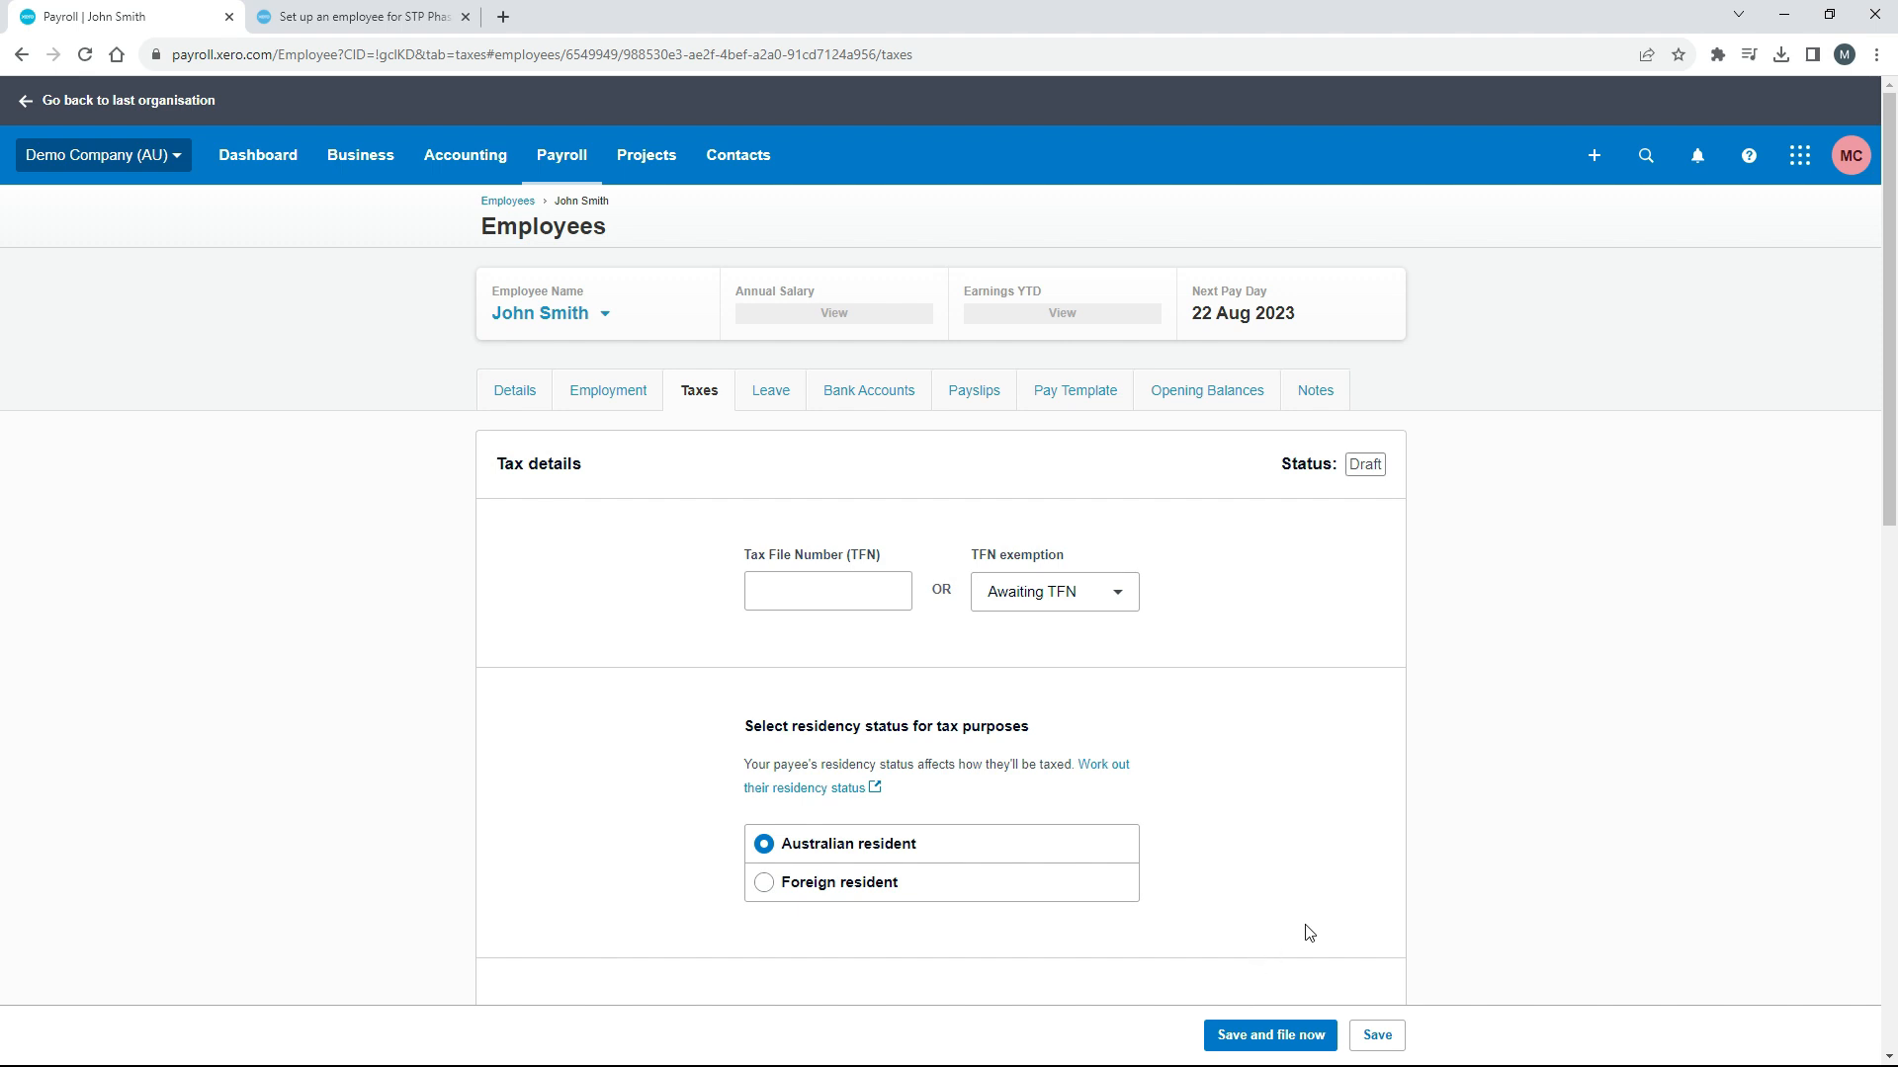
pyautogui.click(1374, 1037)
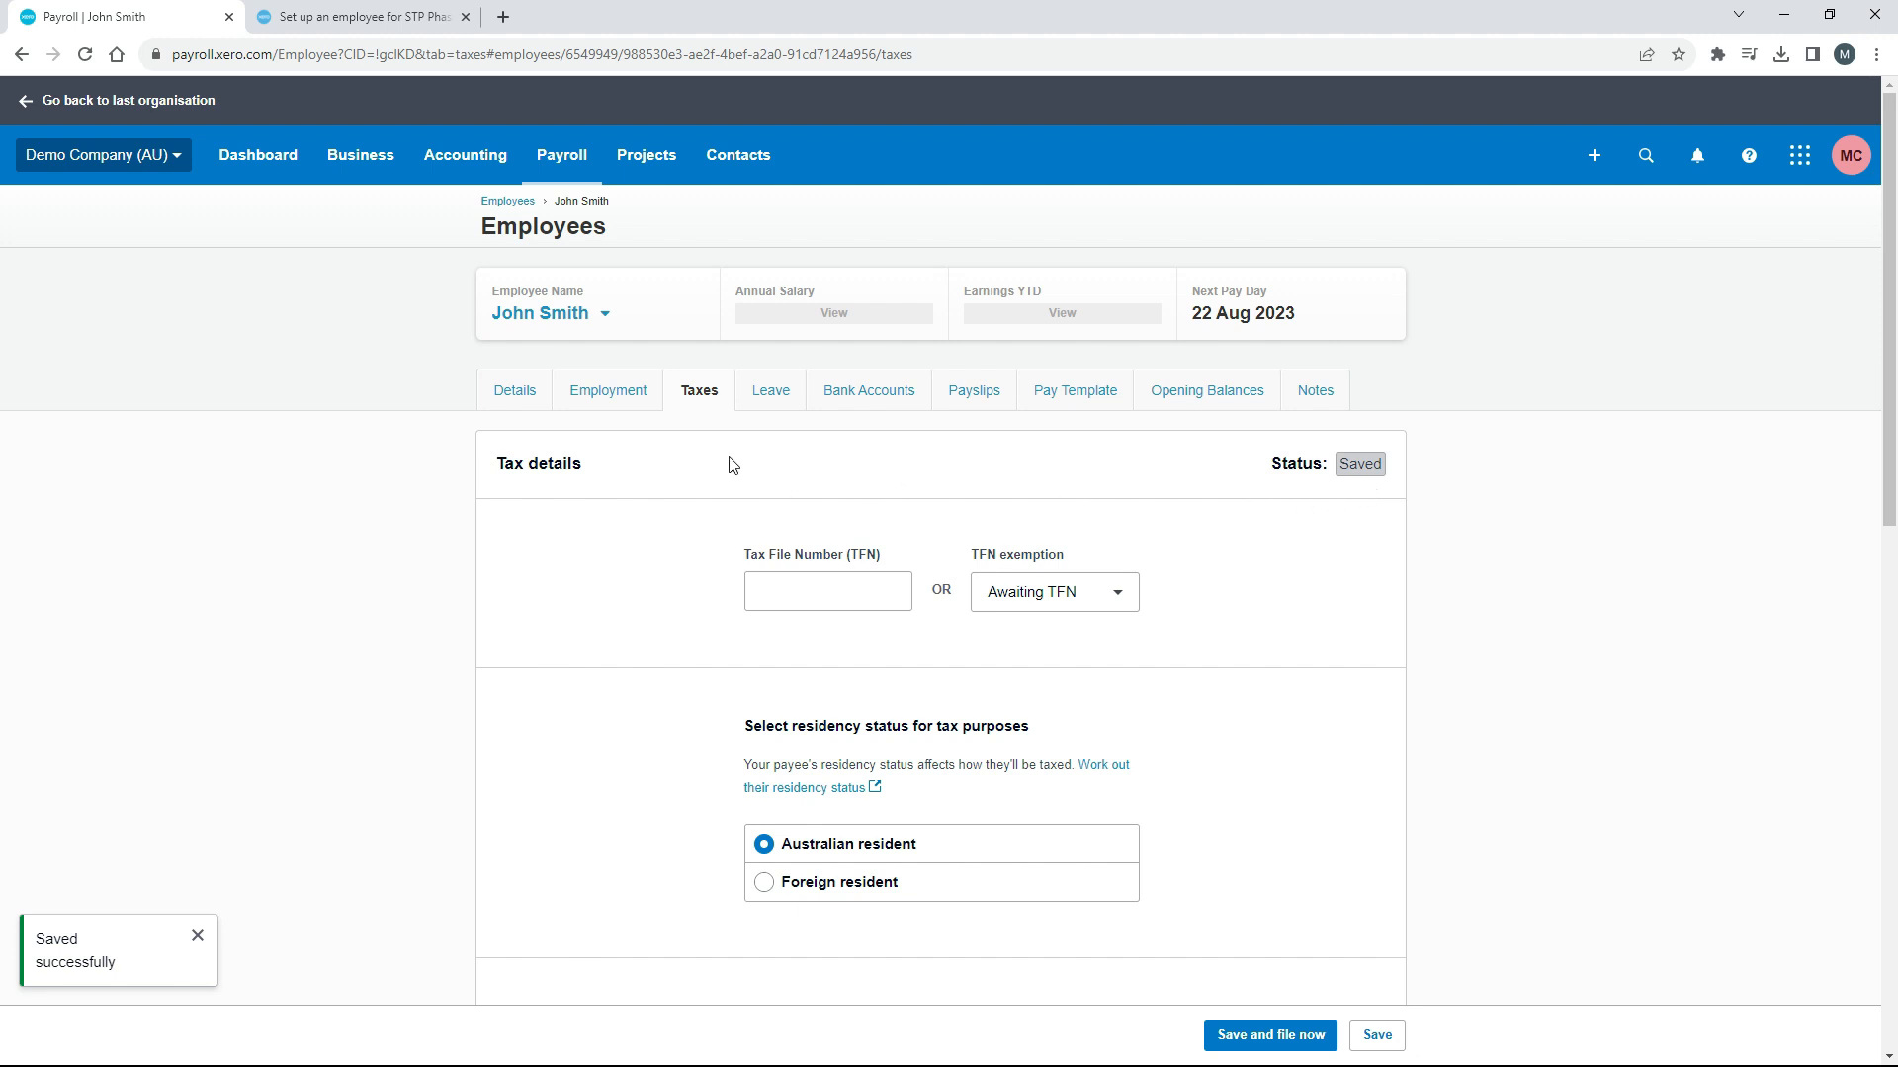
# Assign the default leave types to the employee's leave balances.
pyautogui.click(777, 394)
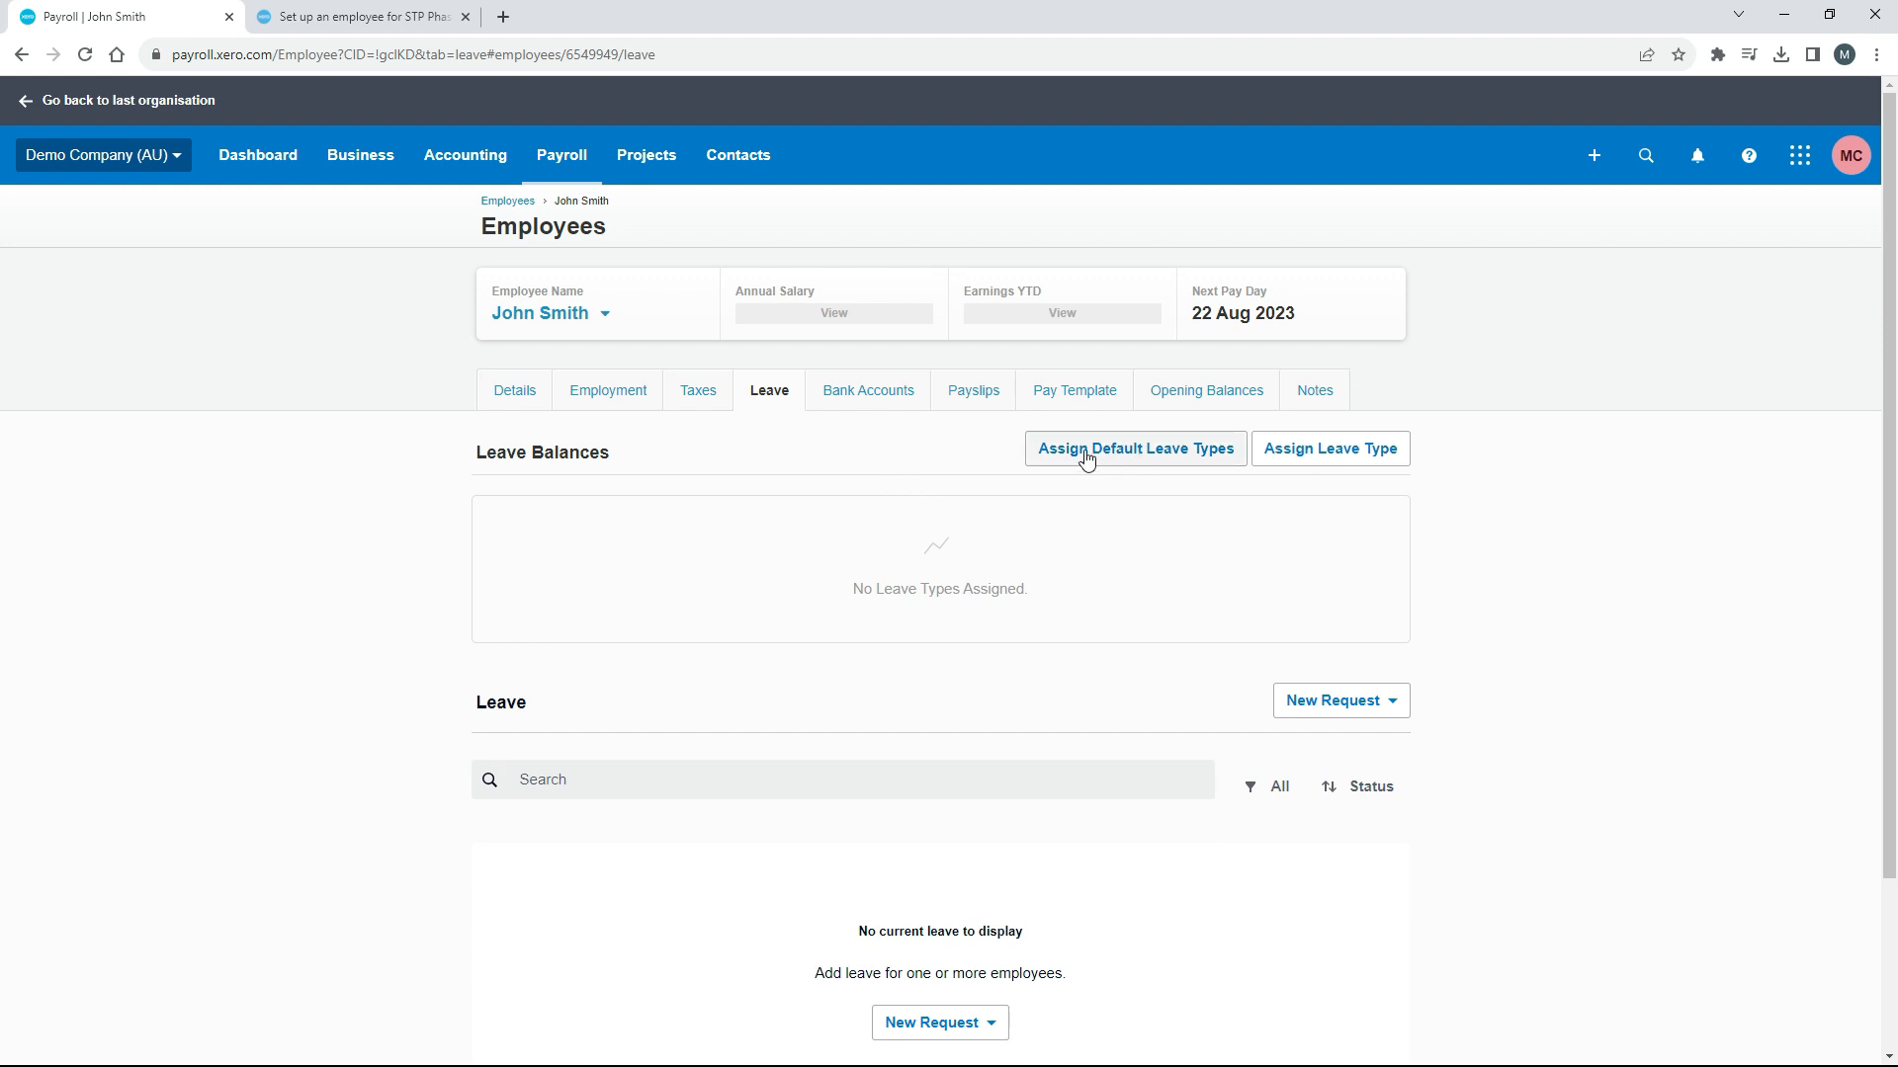
pyautogui.click(1152, 458)
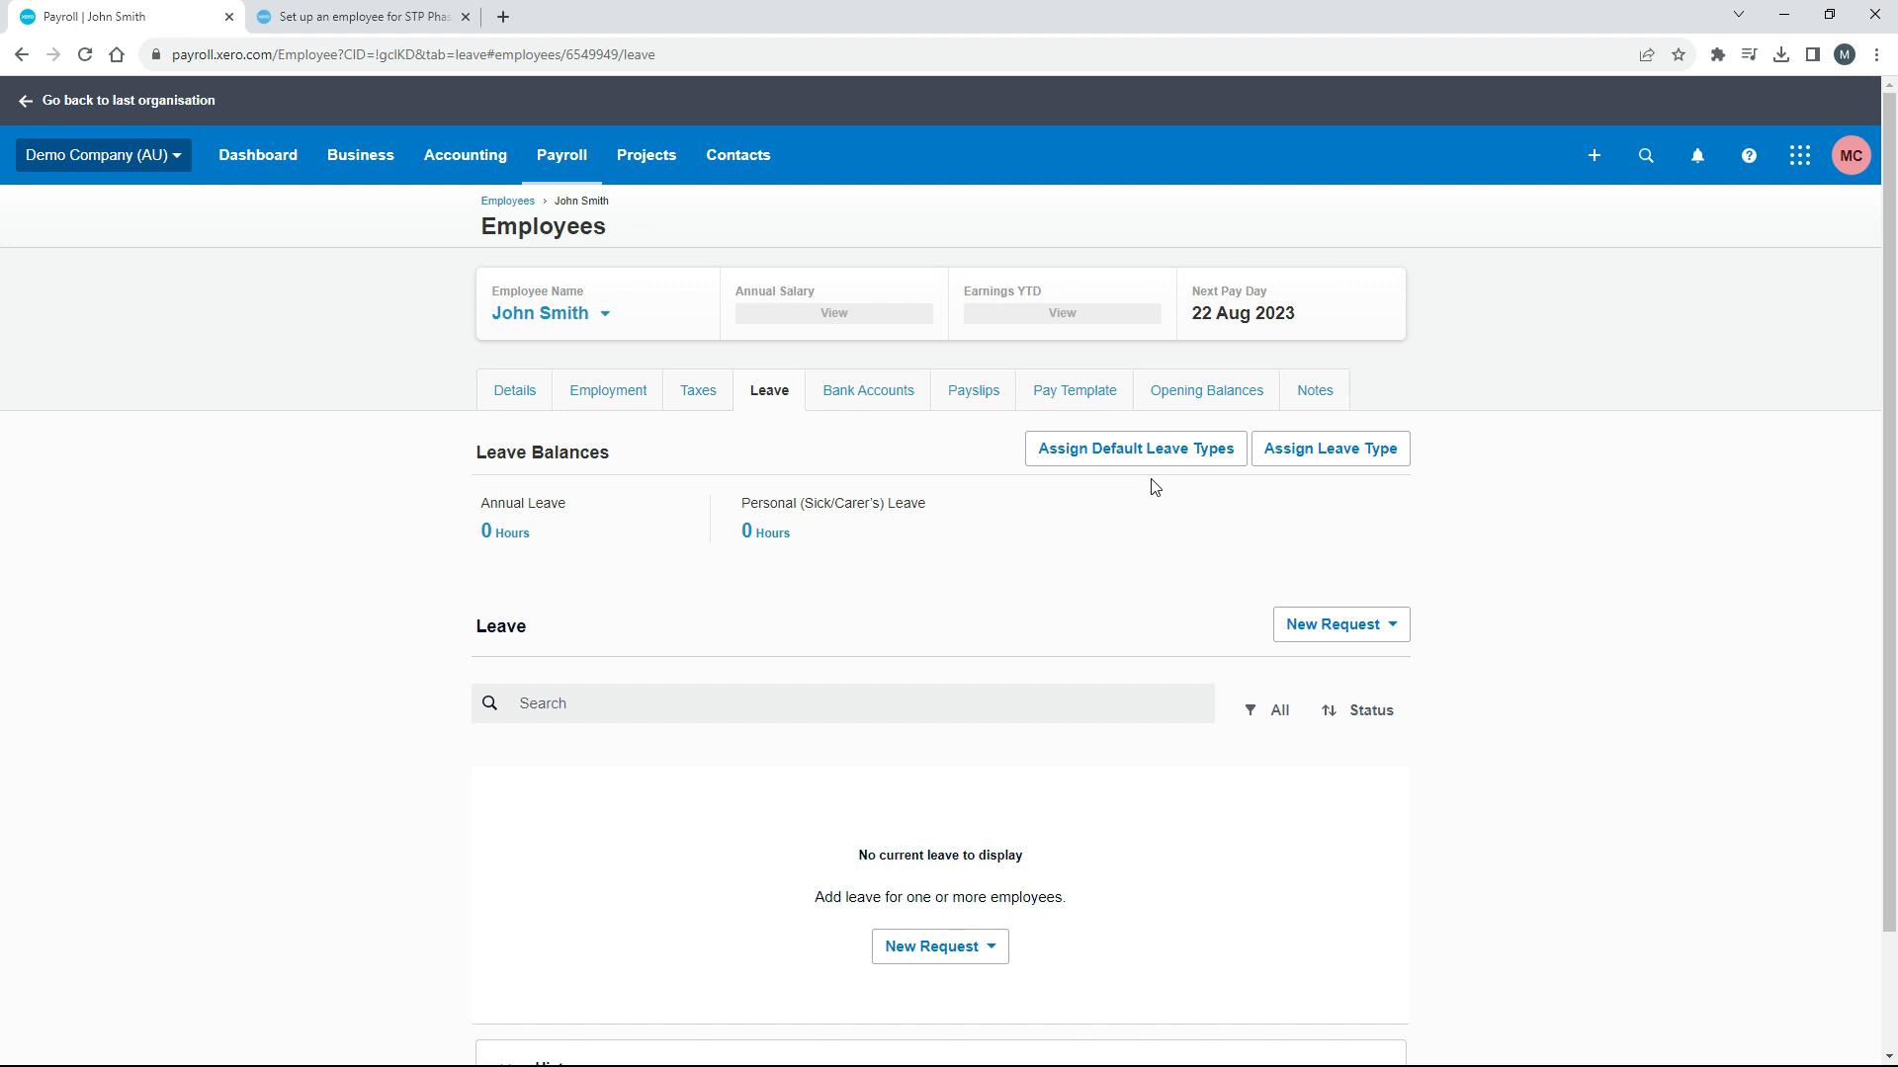
pyautogui.click(1332, 450)
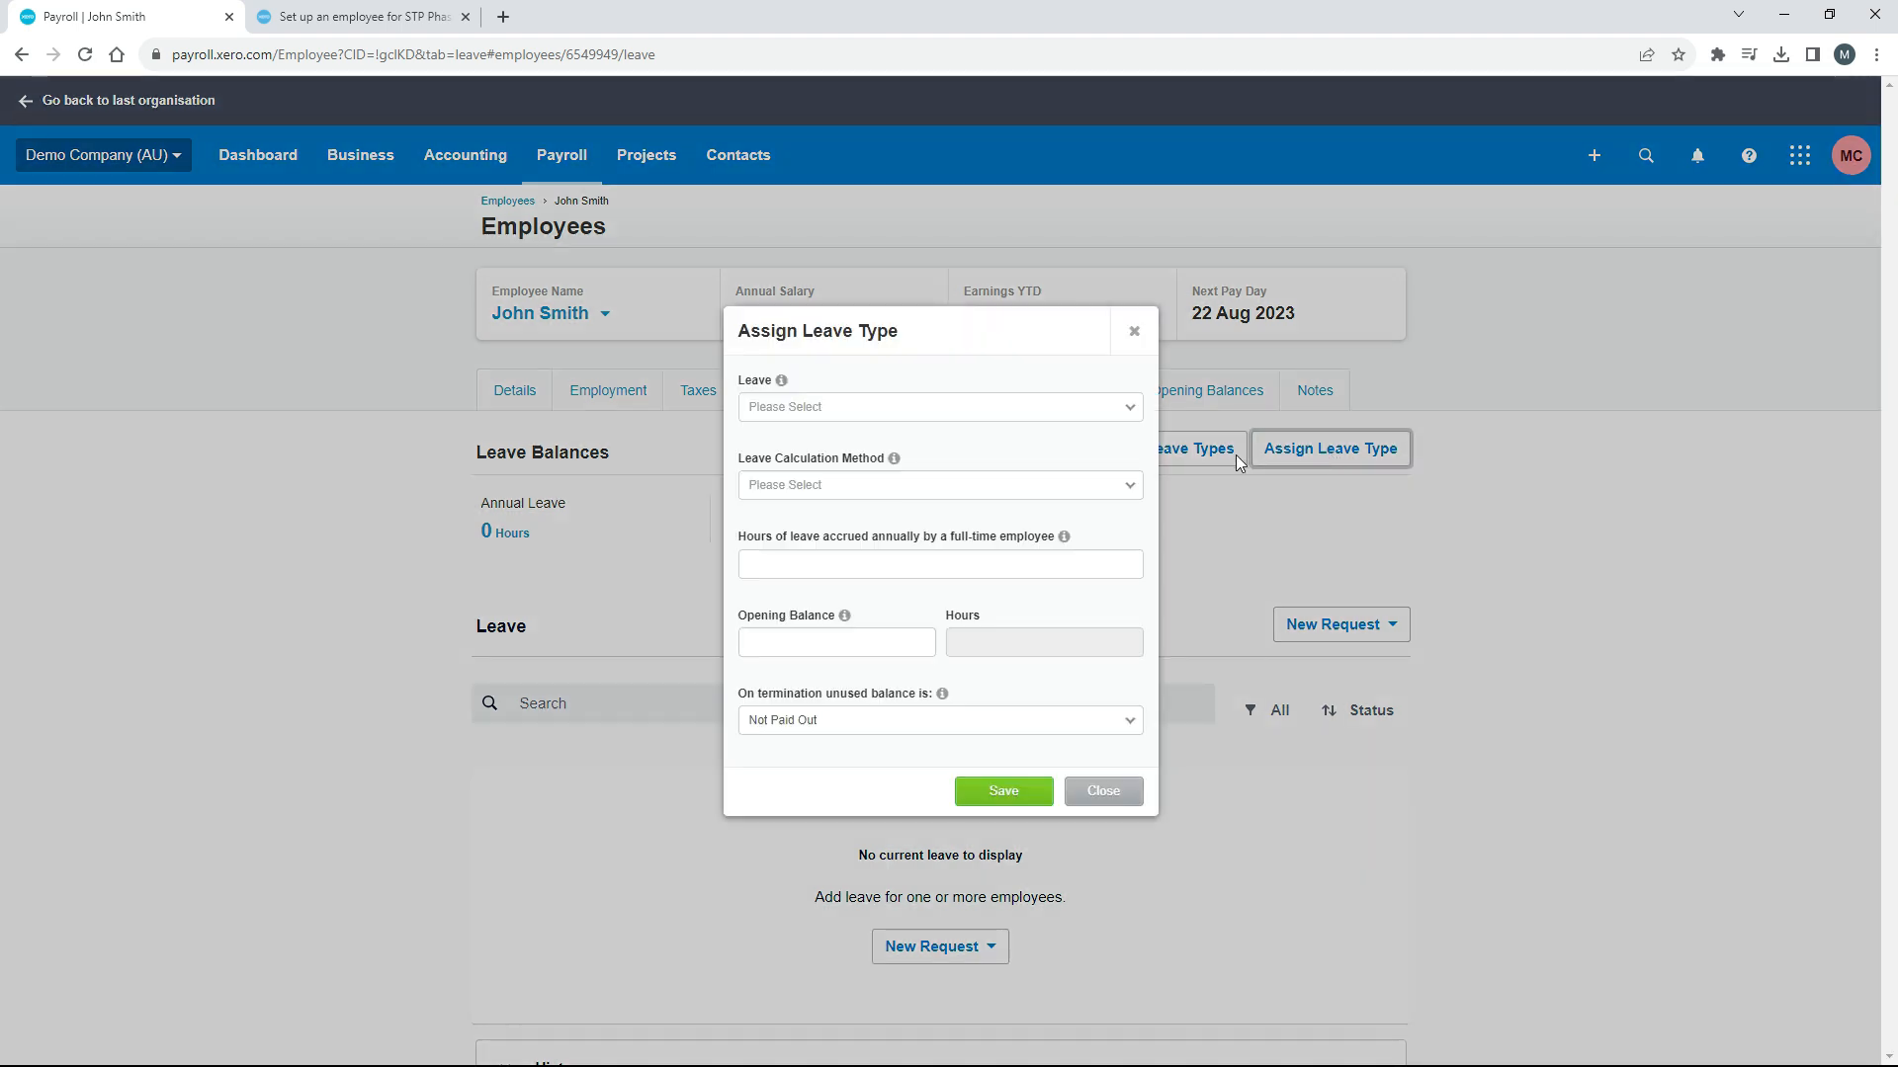
pyautogui.click(1131, 414)
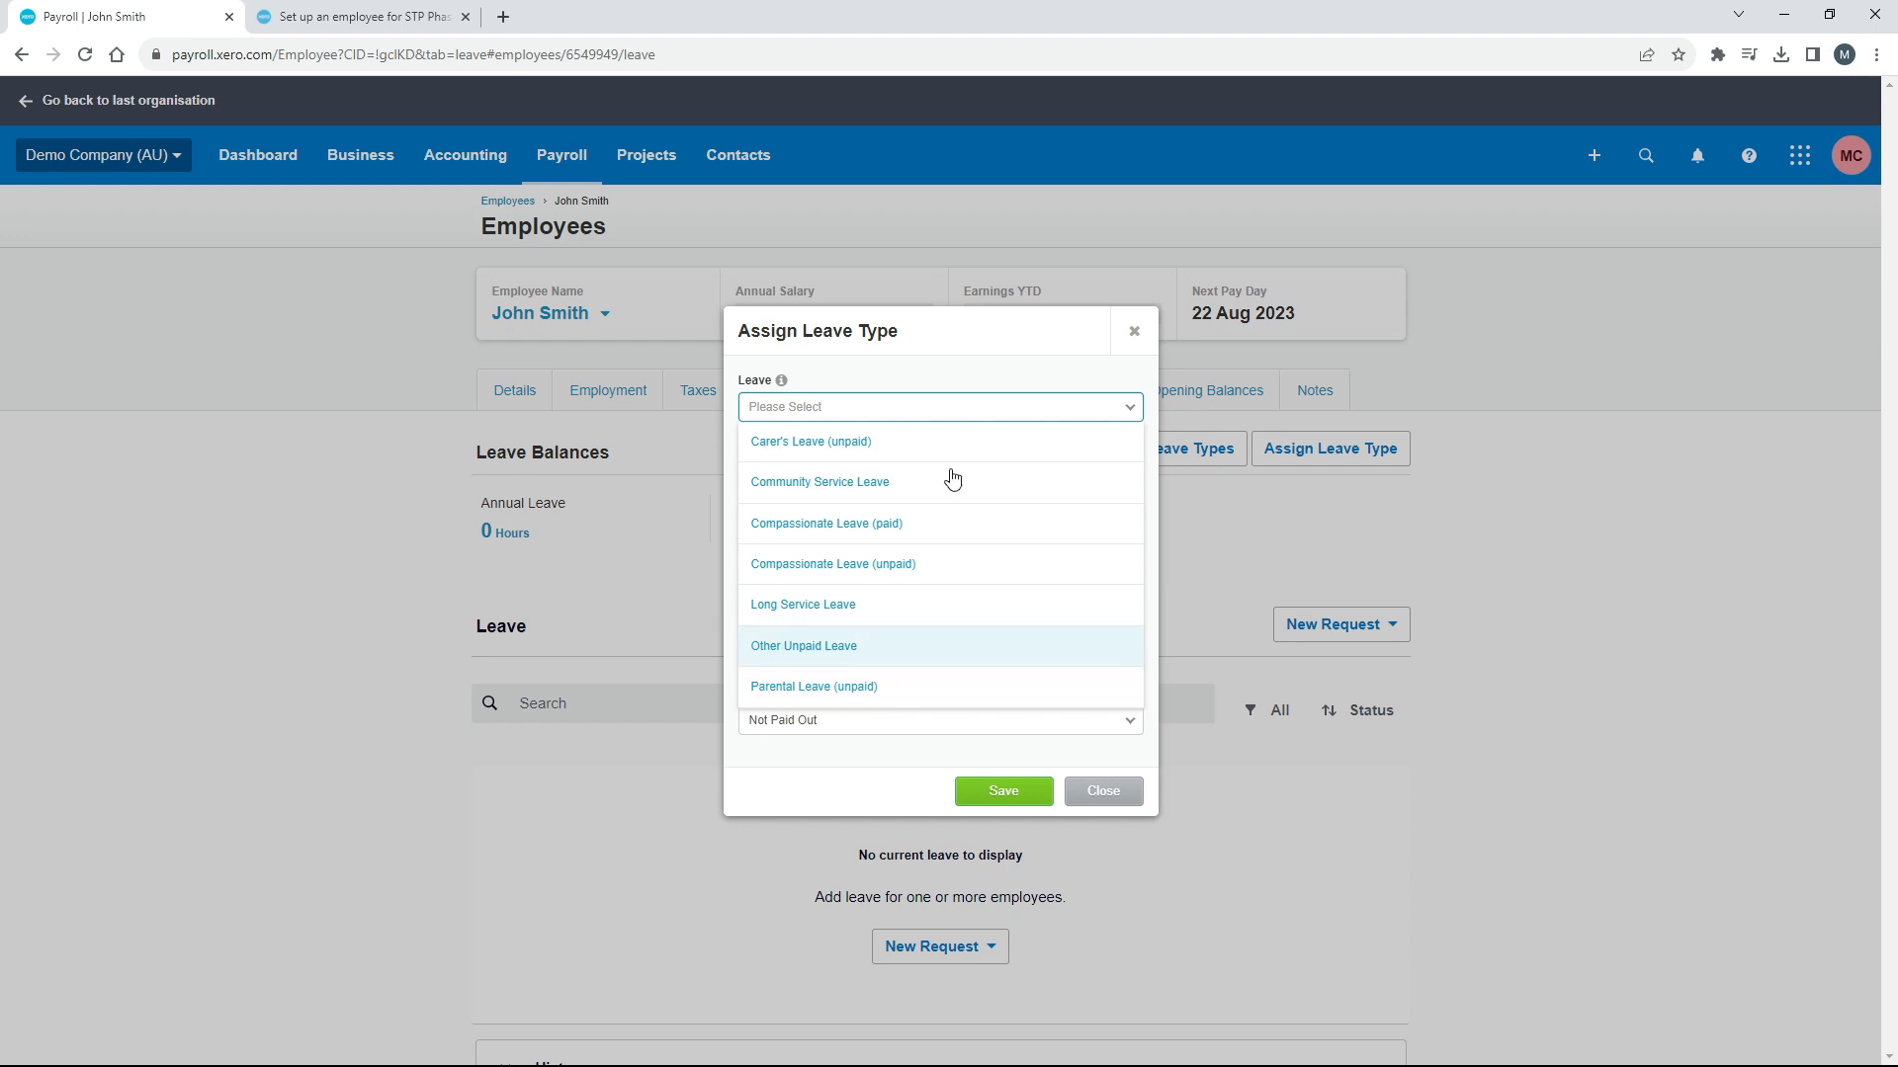
pyautogui.click(953, 344)
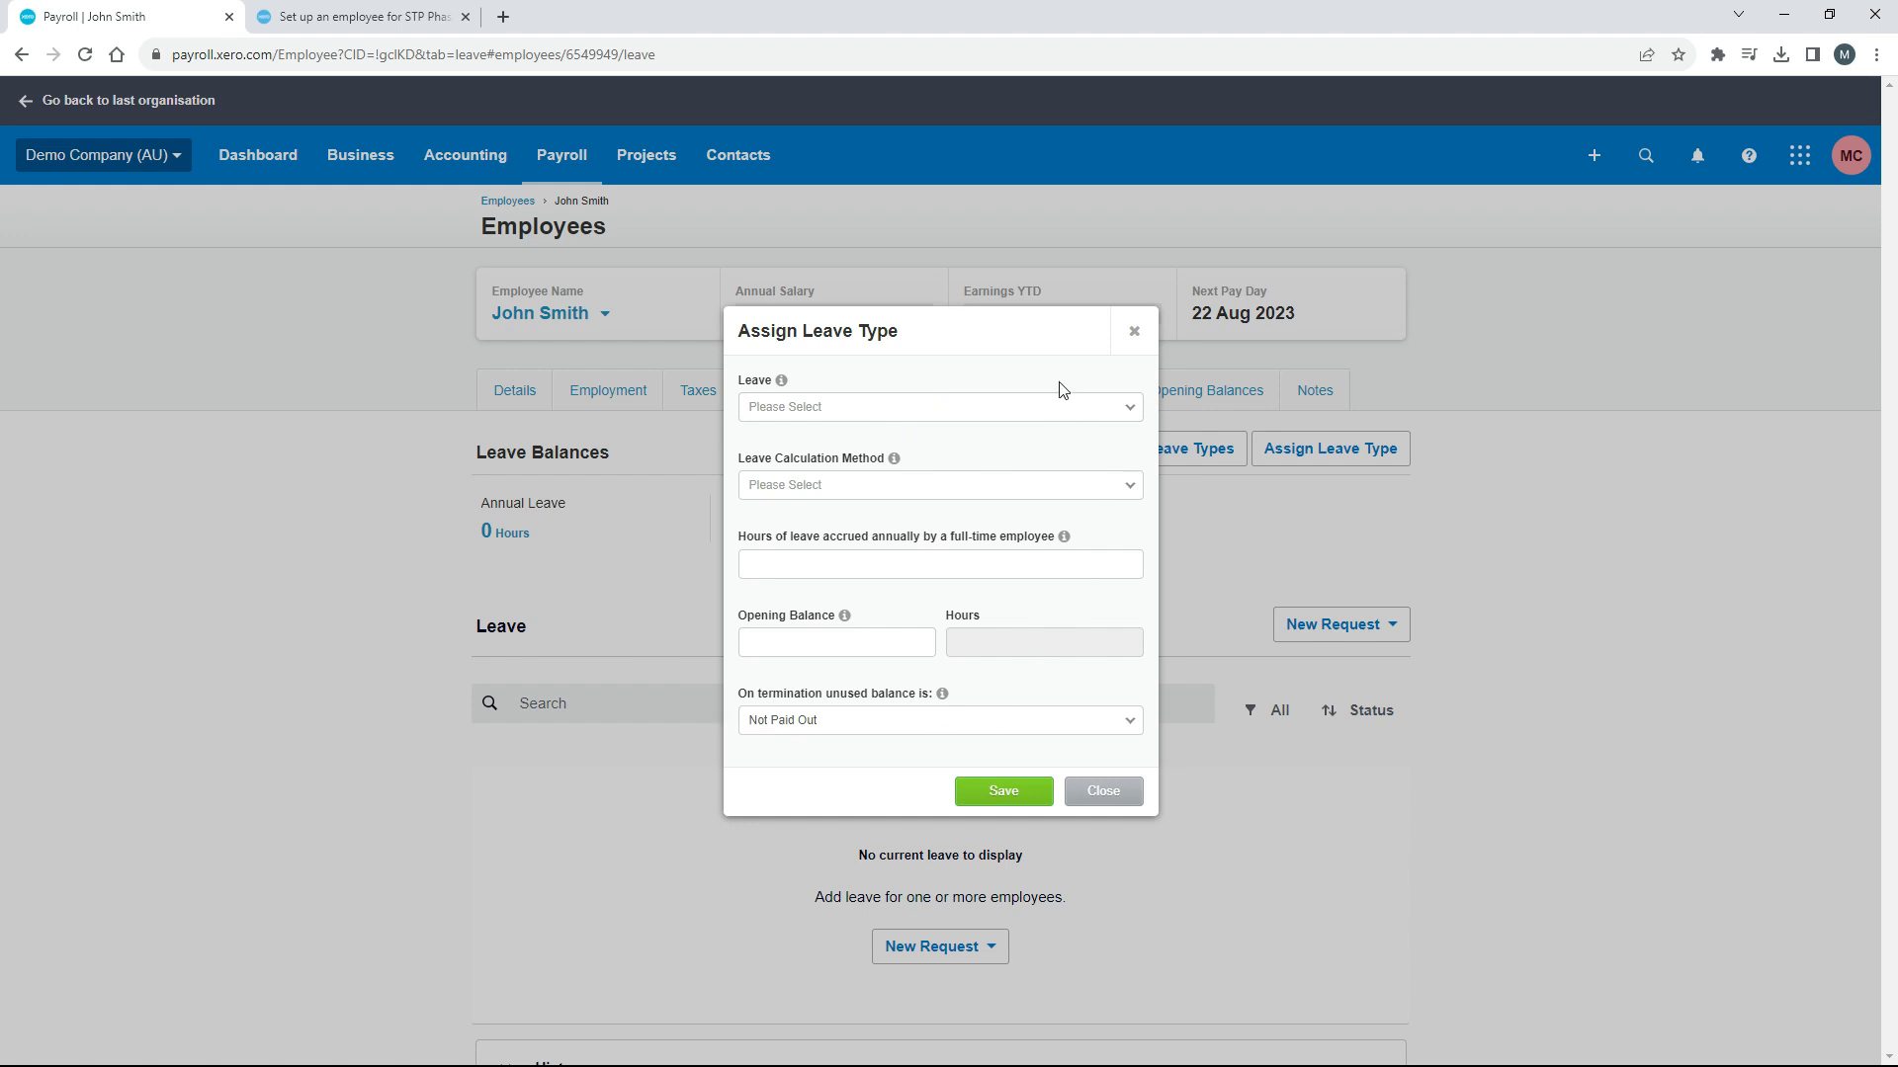
pyautogui.click(1134, 412)
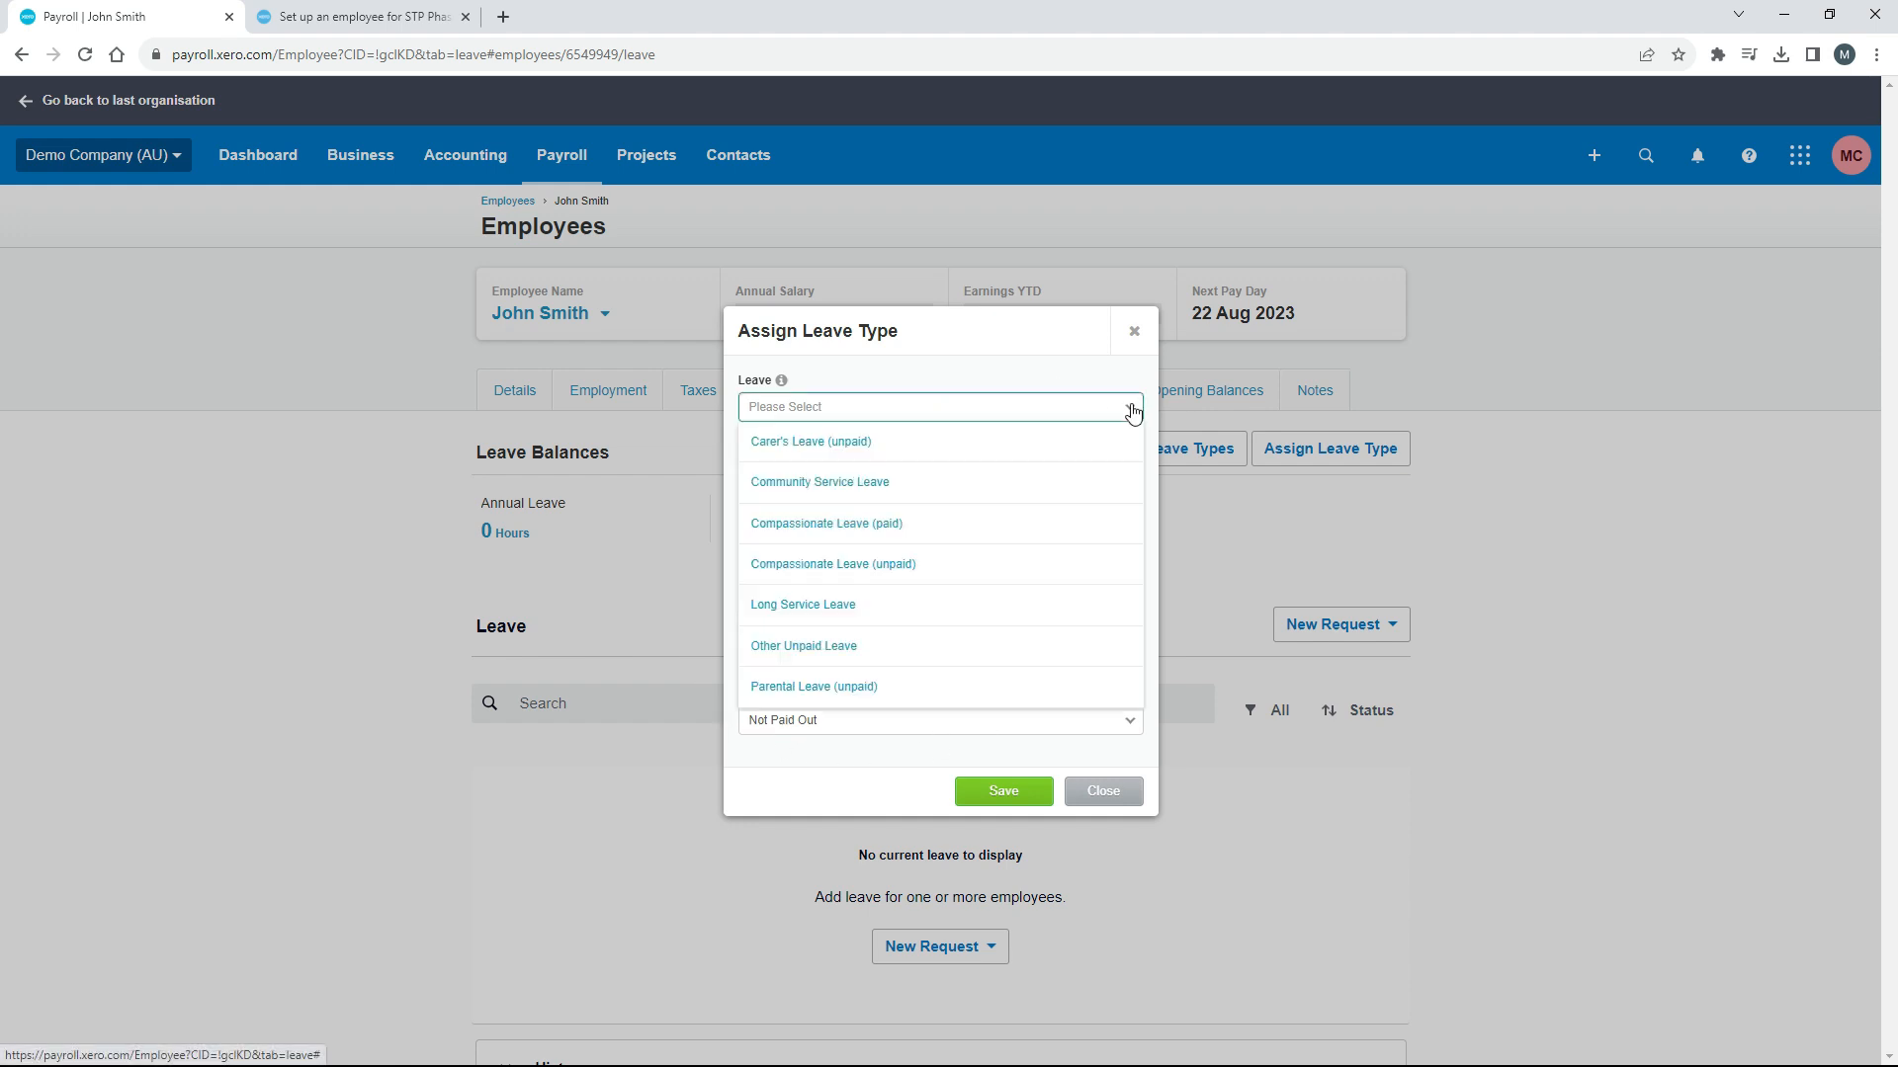
pyautogui.click(869, 491)
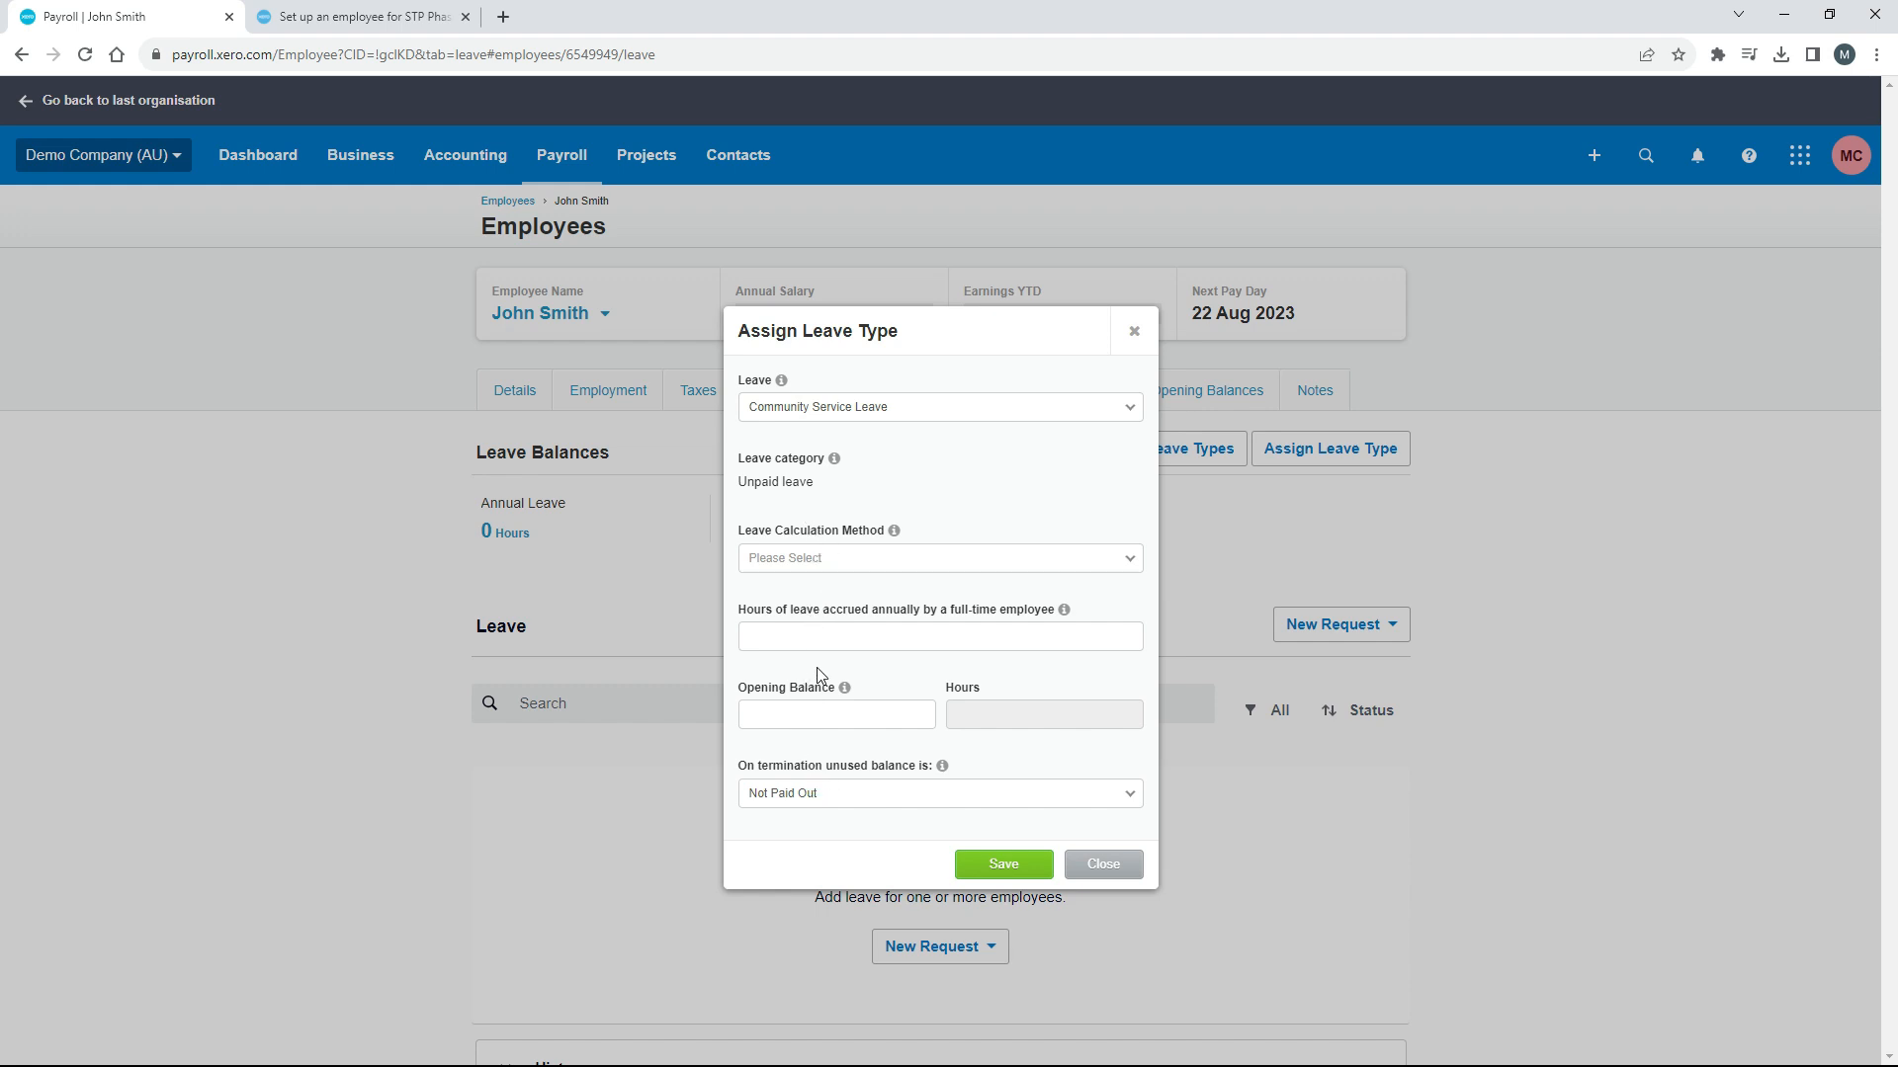
pyautogui.click(1104, 866)
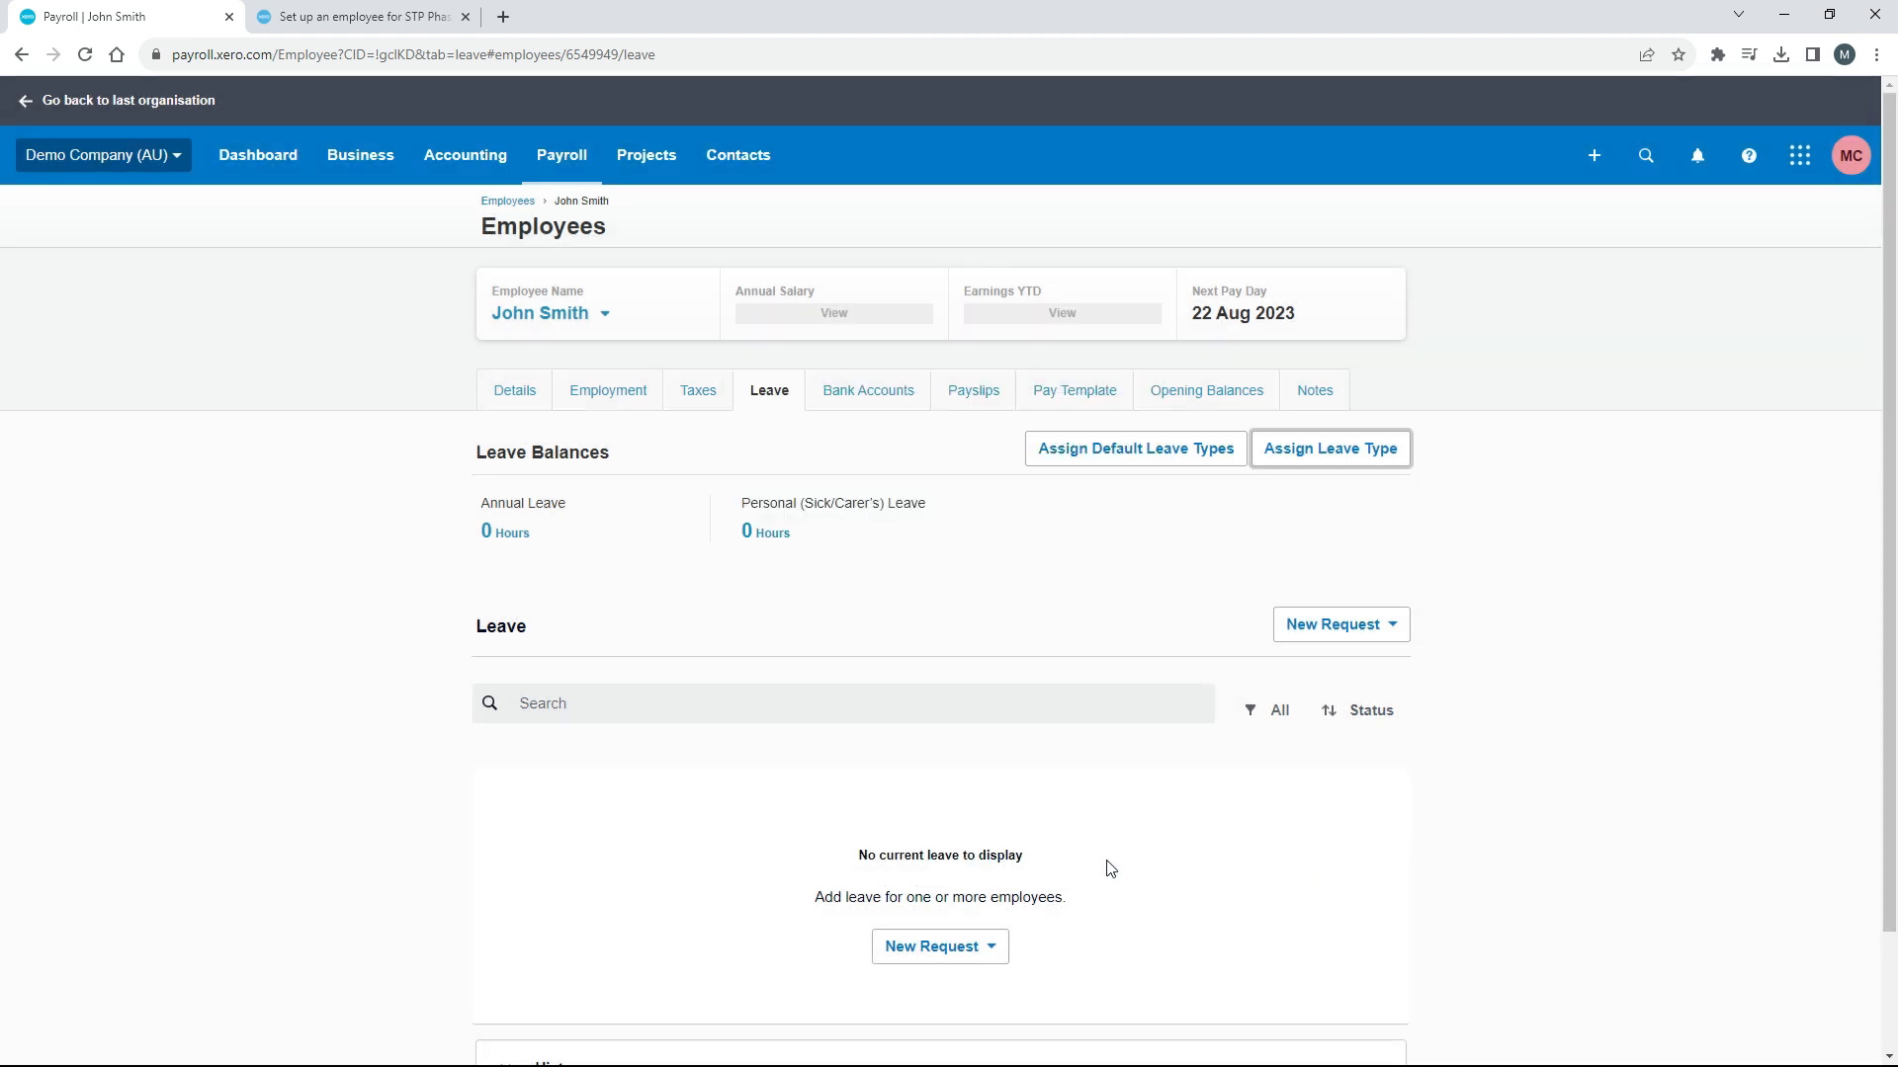
# Edit the employee's Annual Leave and set its leave calculation method to Fixed Amount Each Period.
pyautogui.click(519, 535)
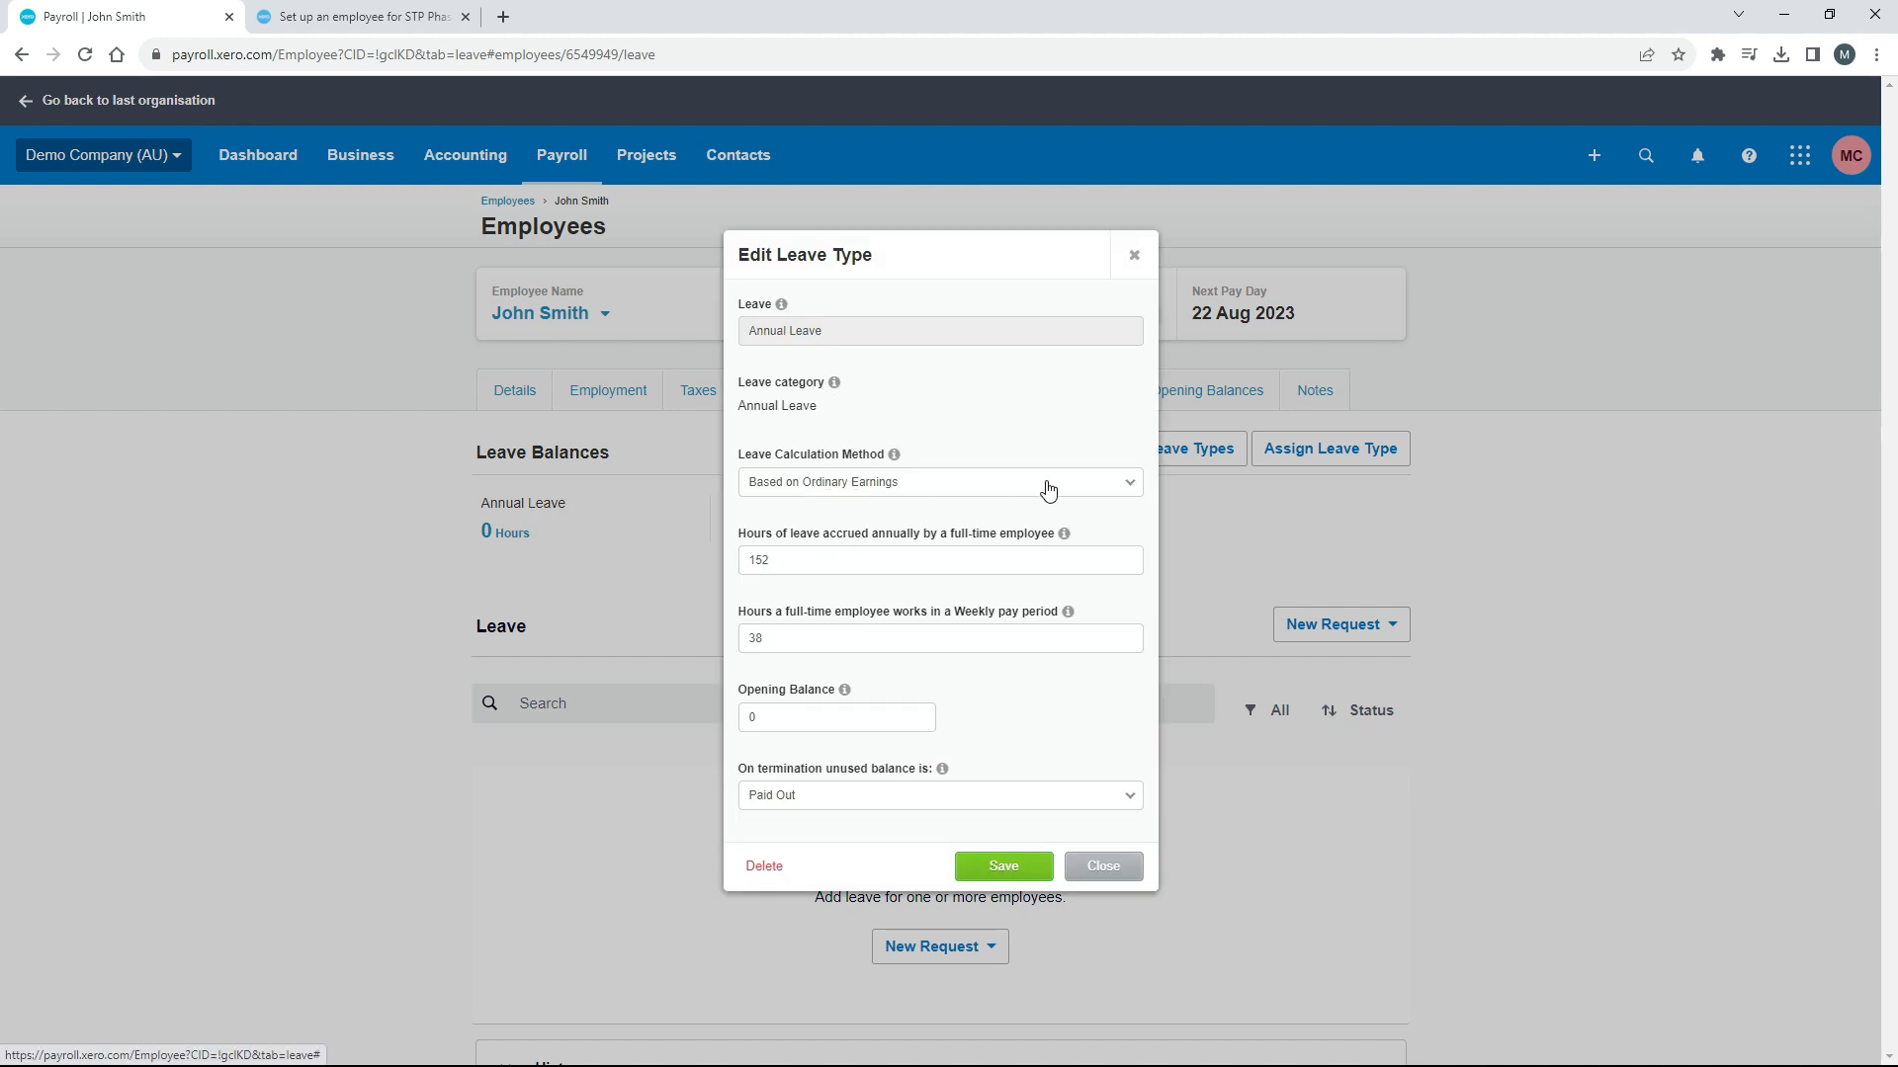
pyautogui.click(1130, 486)
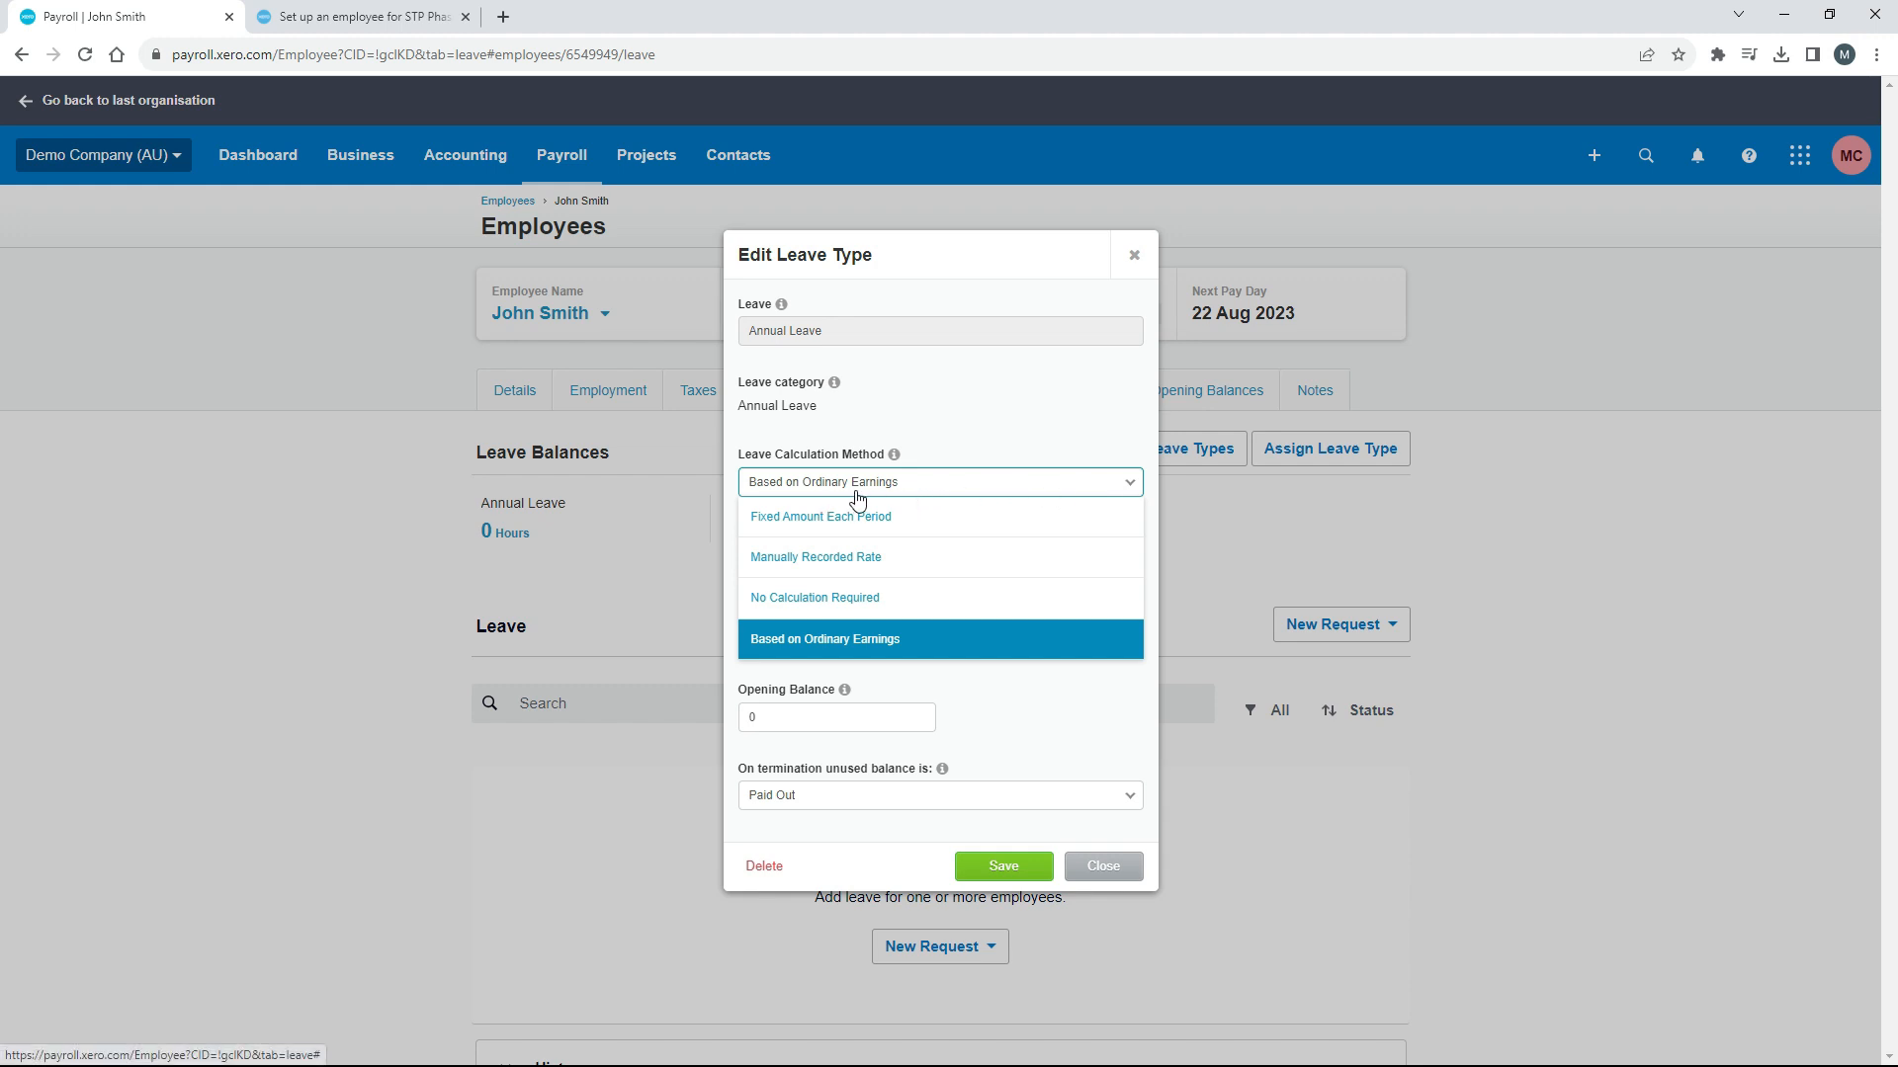
pyautogui.moveTo(895, 457)
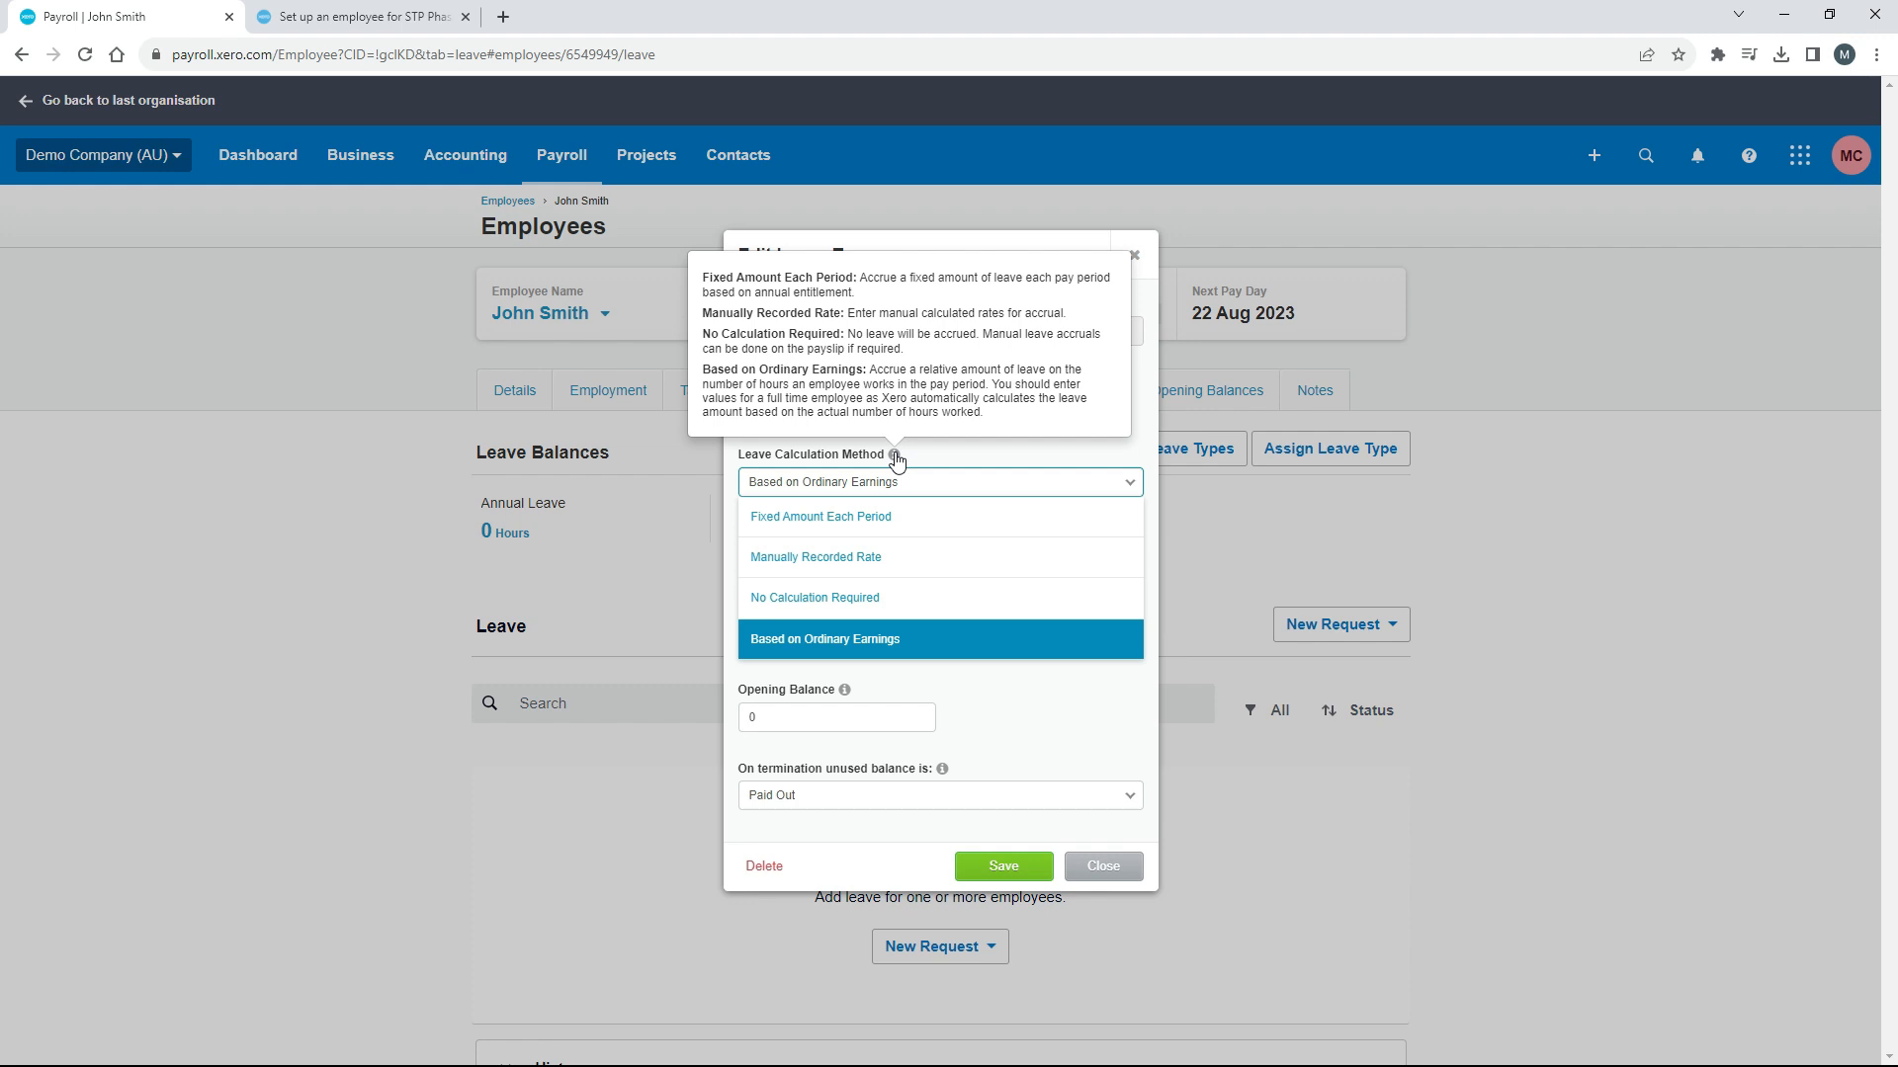
pyautogui.click(915, 535)
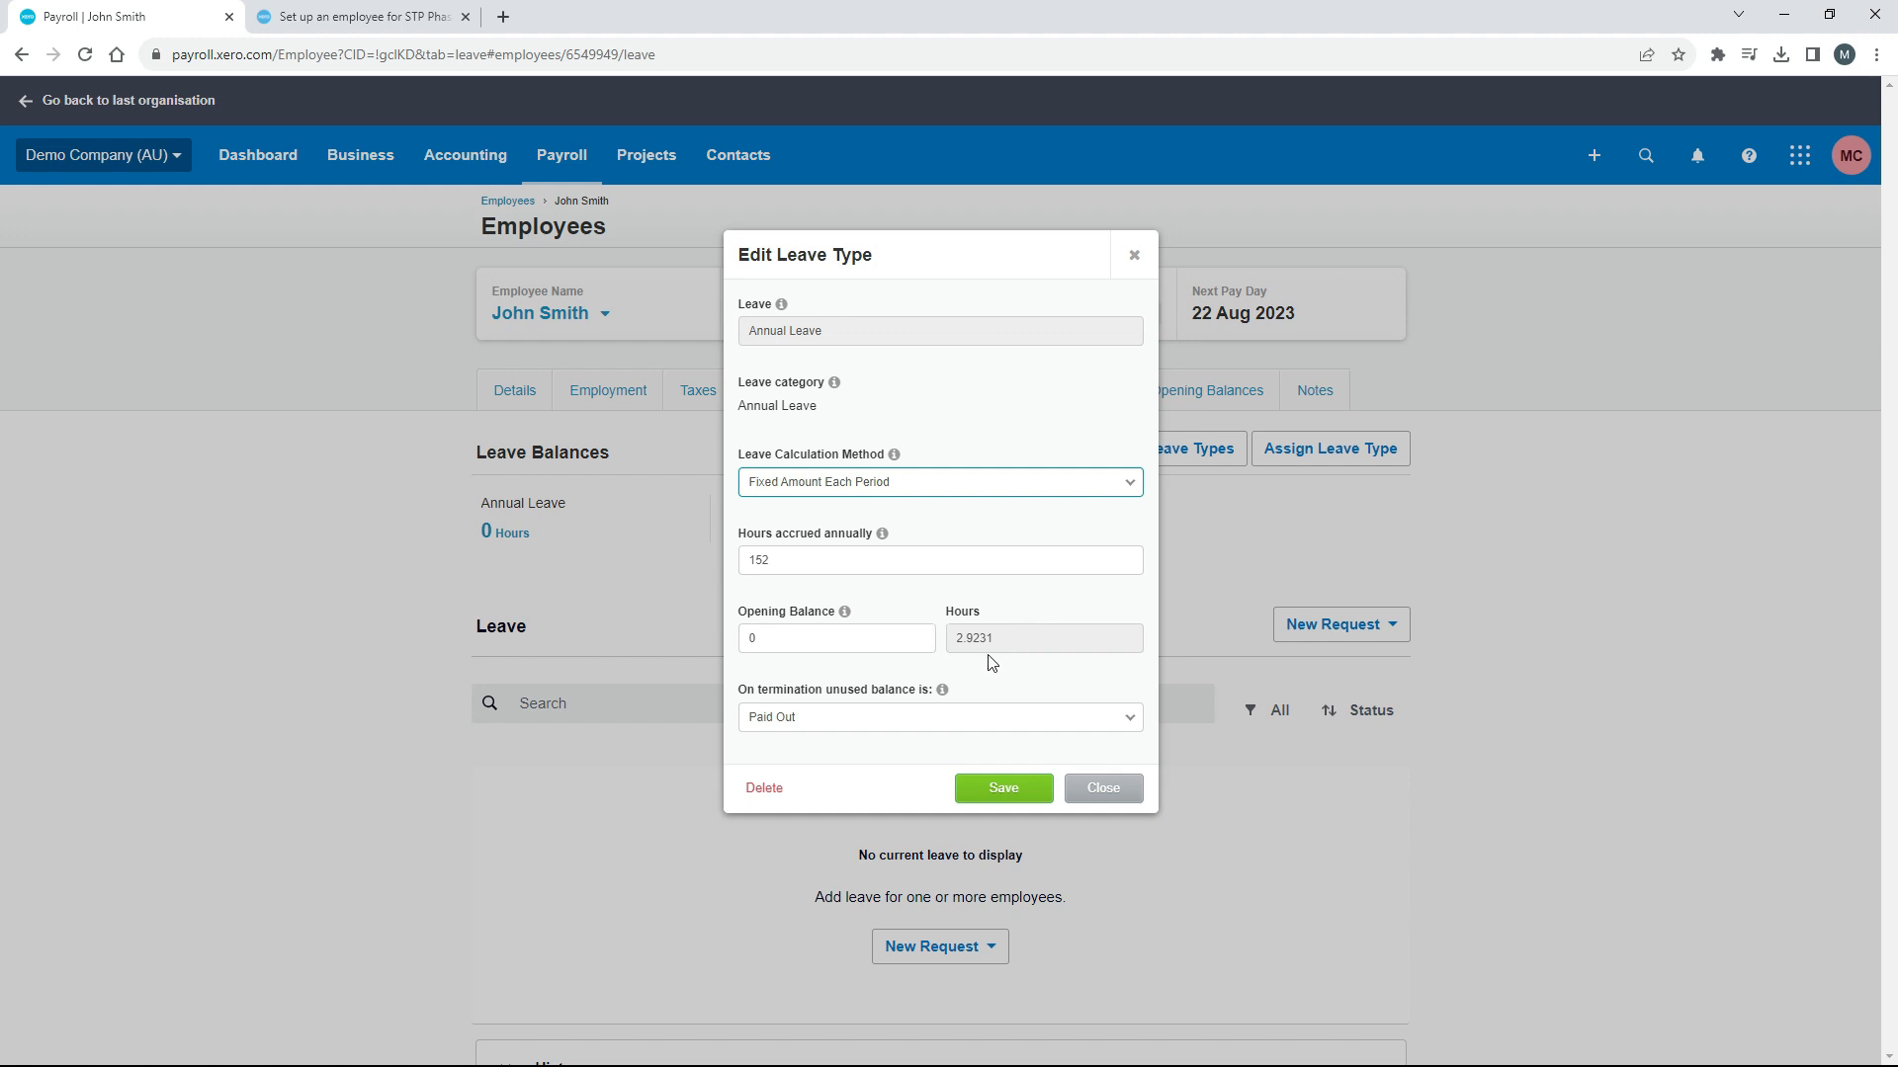
# Try 160 hours accrued annually for the Annual Leave, and set the value back to 152.
pyautogui.doubleClick(774, 561)
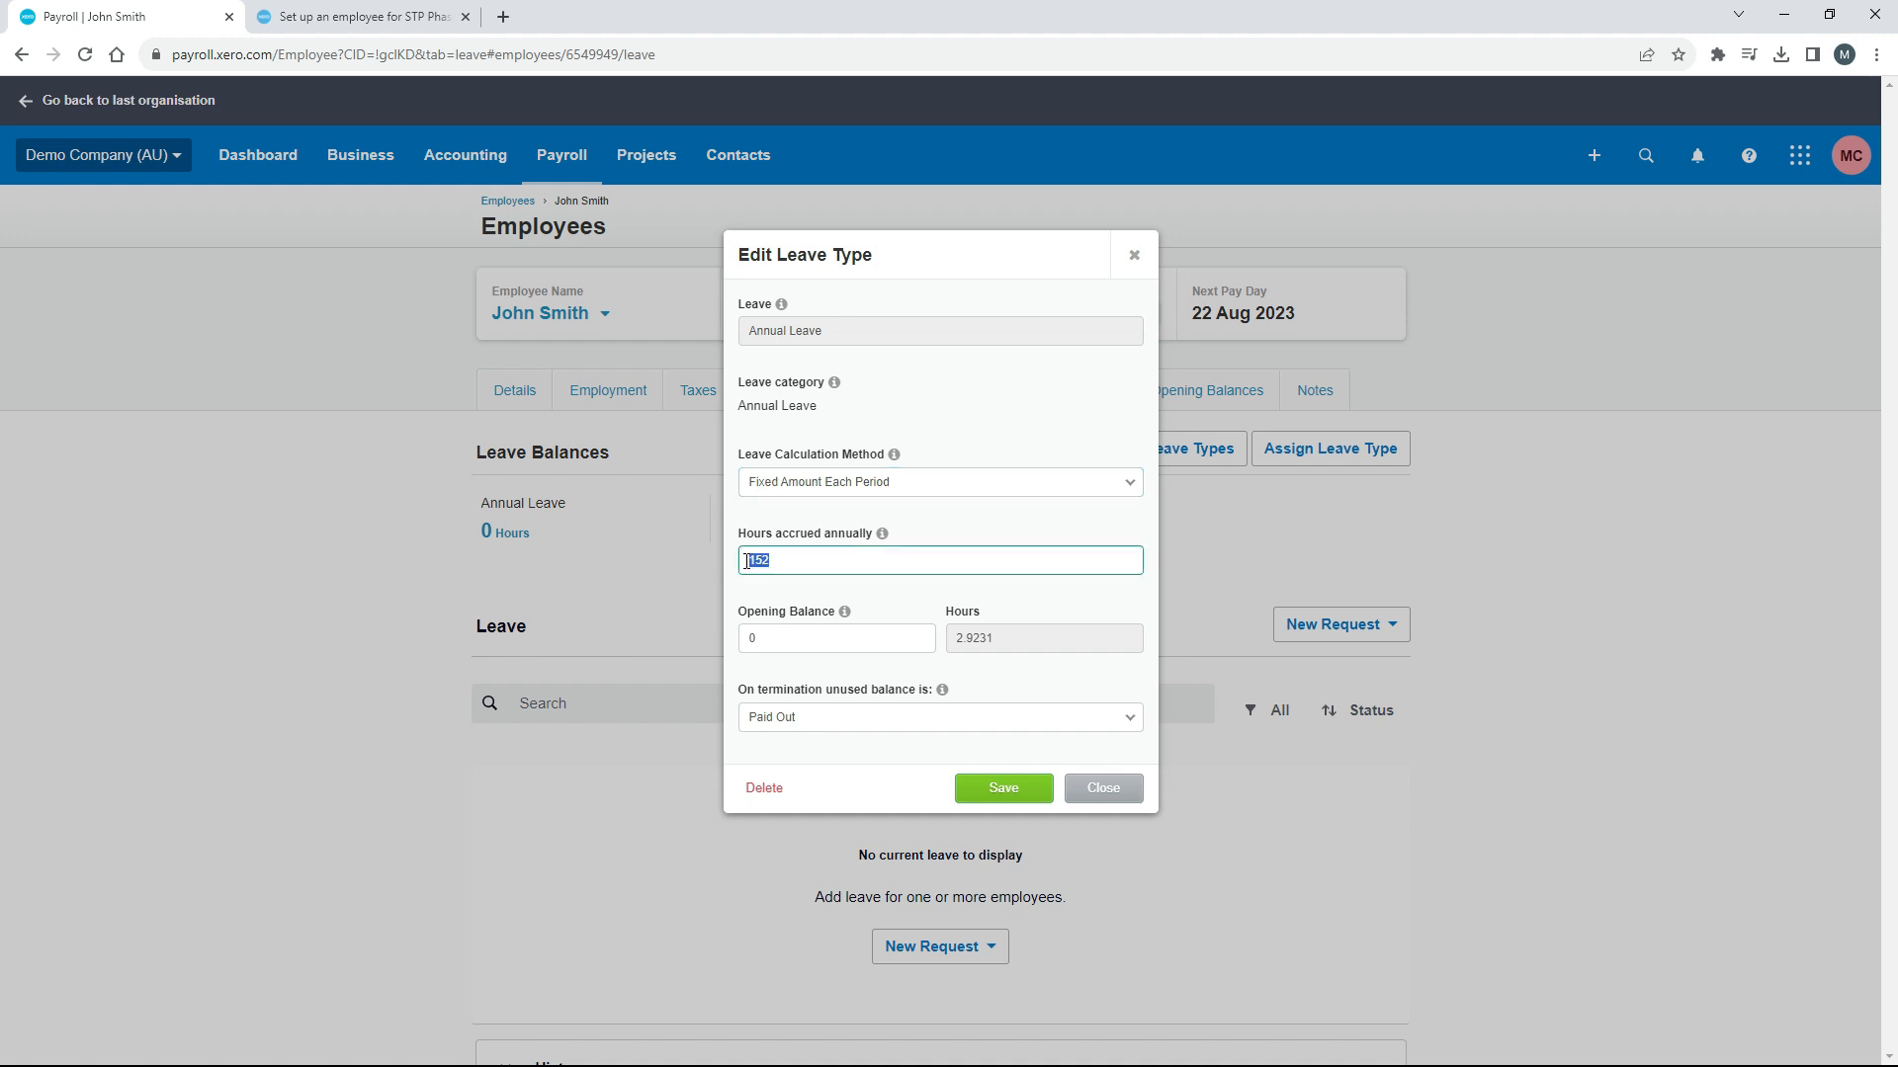
pyautogui.write('160')
pyautogui.click(786, 593)
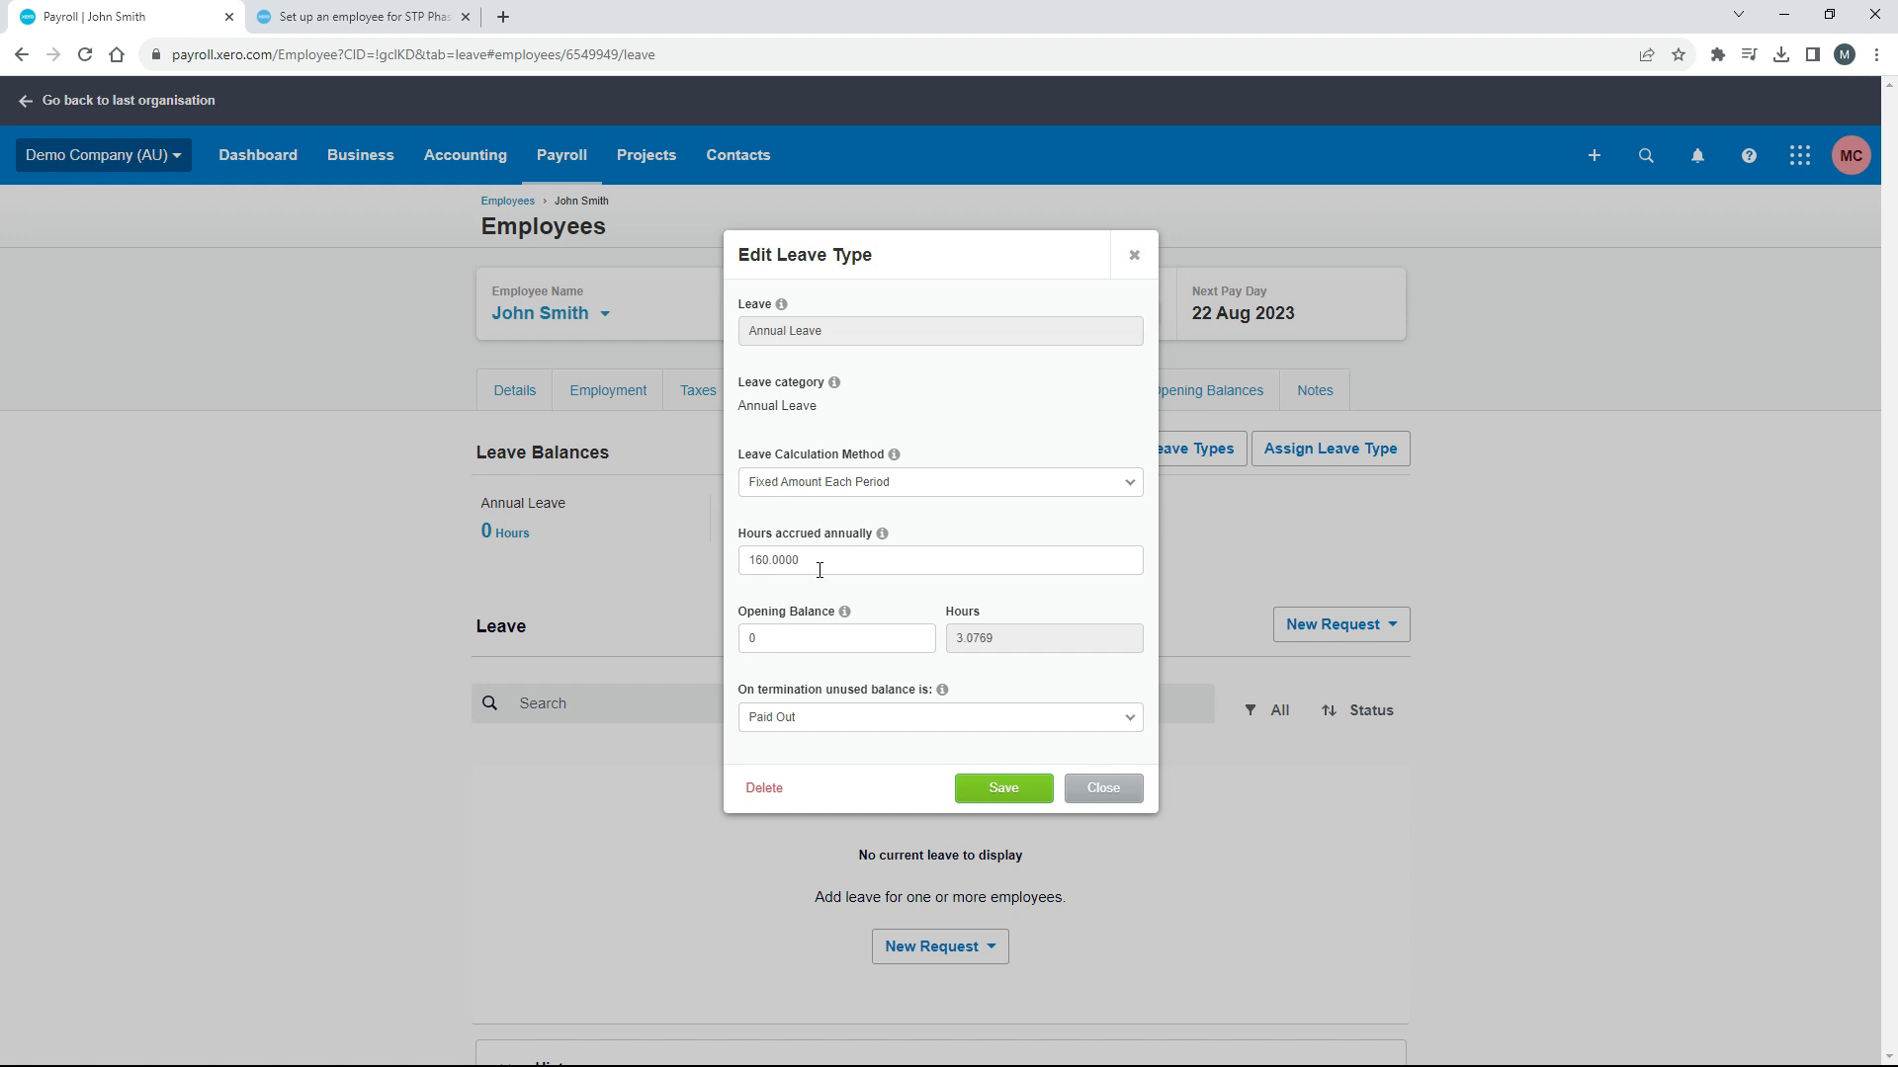
pyautogui.click(745, 570)
pyautogui.write('152')
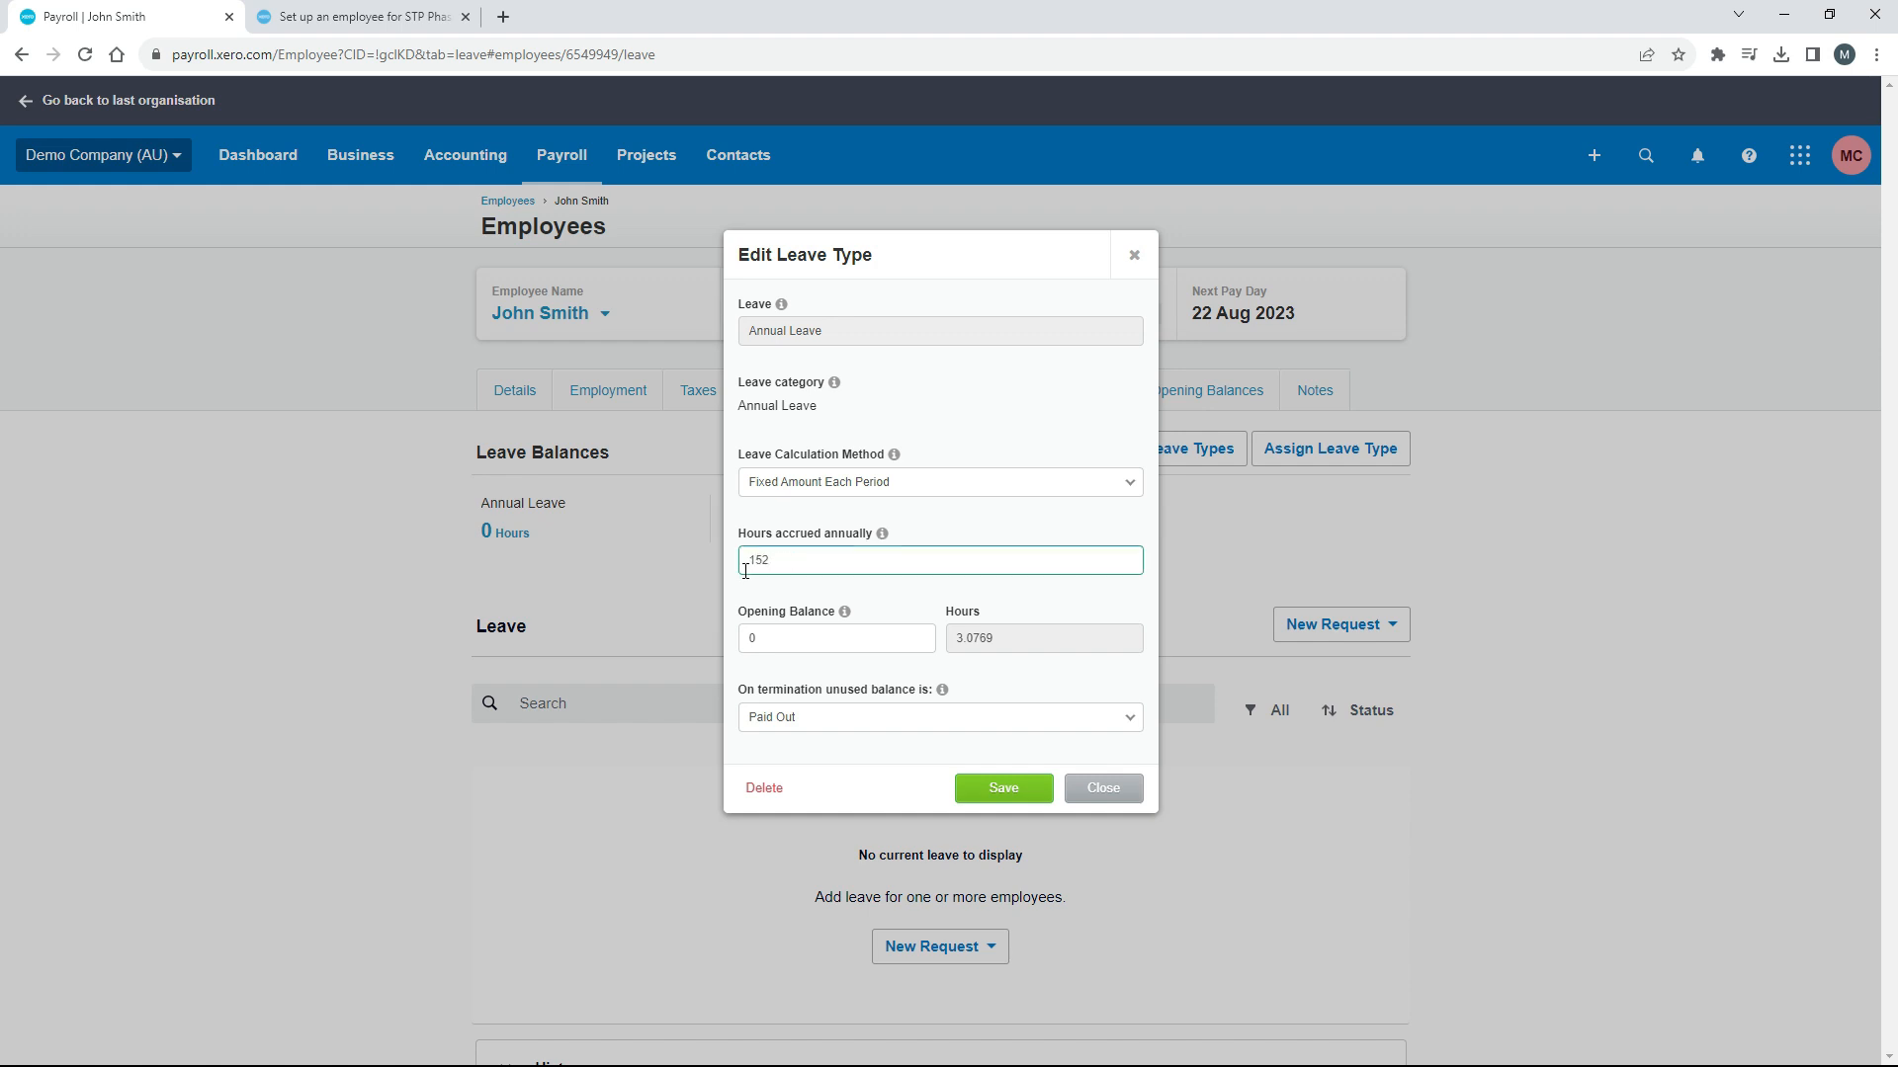
pyautogui.click(768, 586)
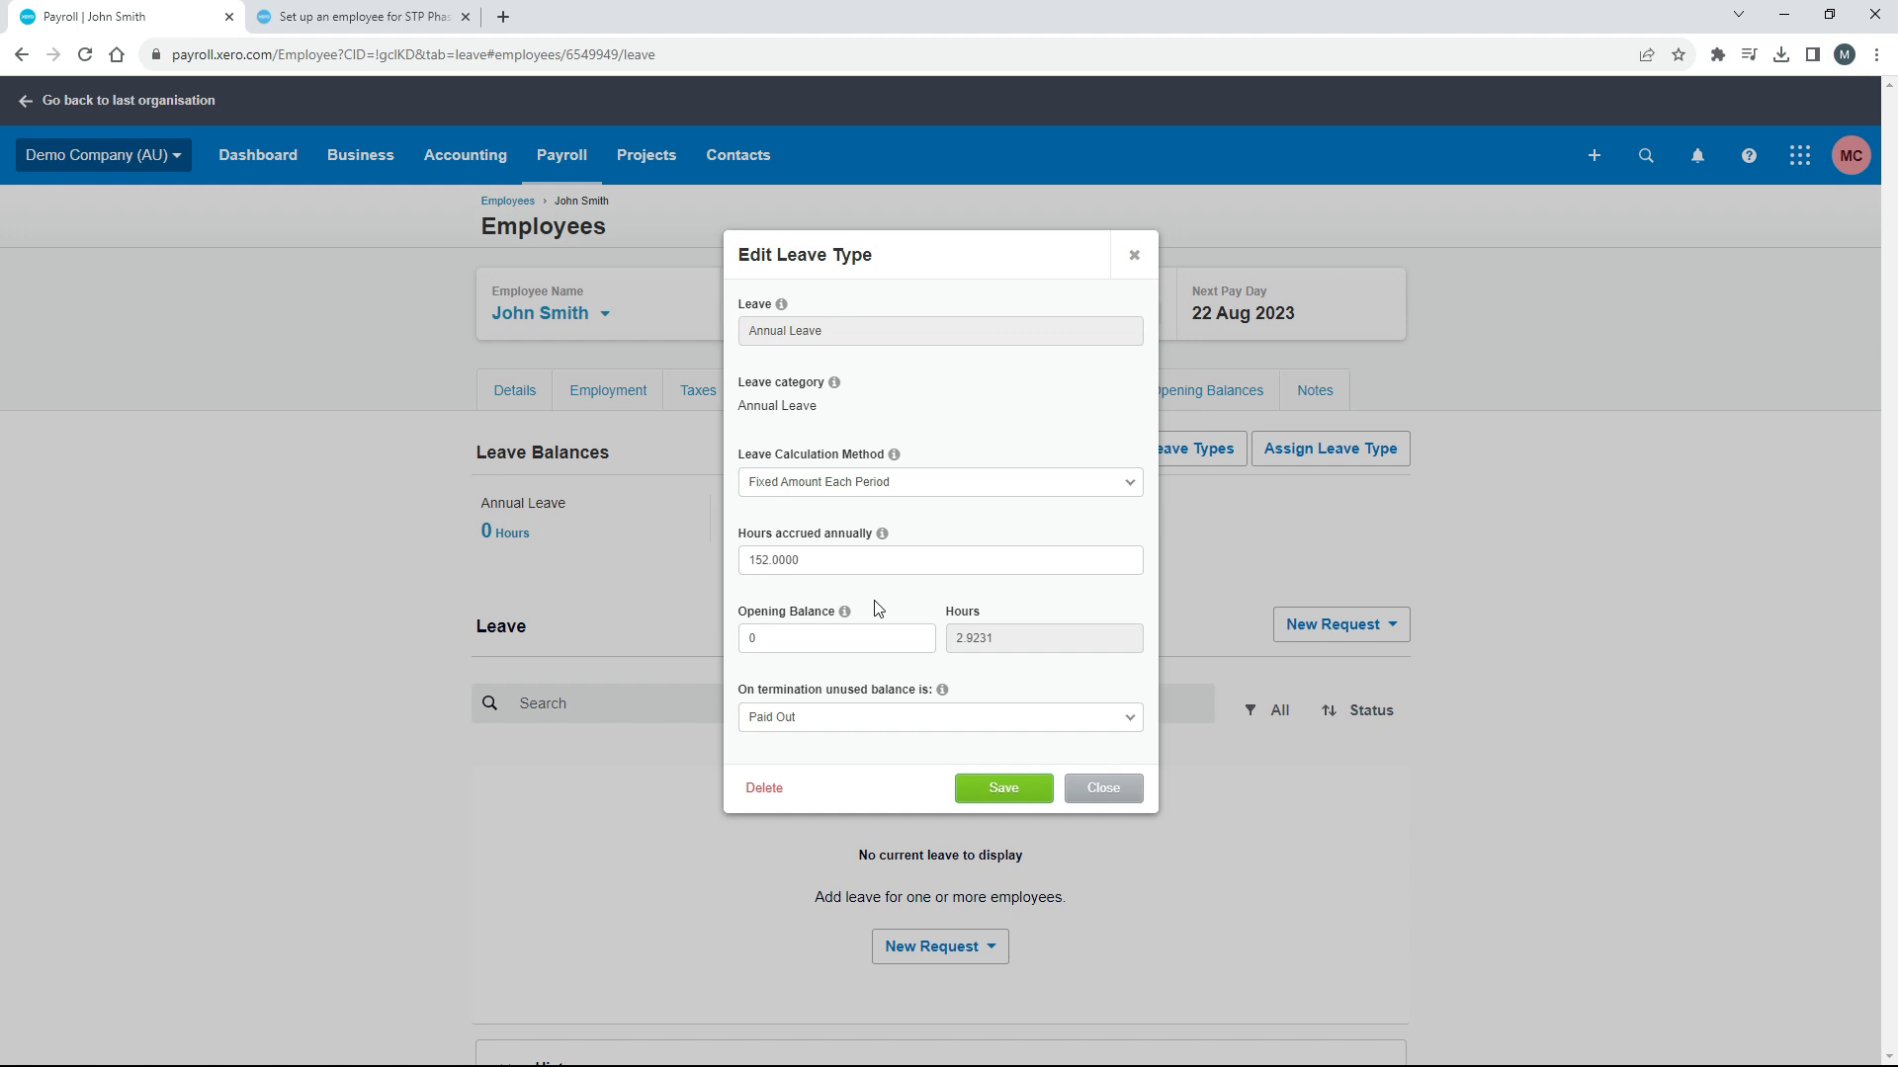
# Keep the unused Annual Leave balance as Paid Out on termination and save the leave type.
pyautogui.moveTo(845, 618)
pyautogui.click(938, 719)
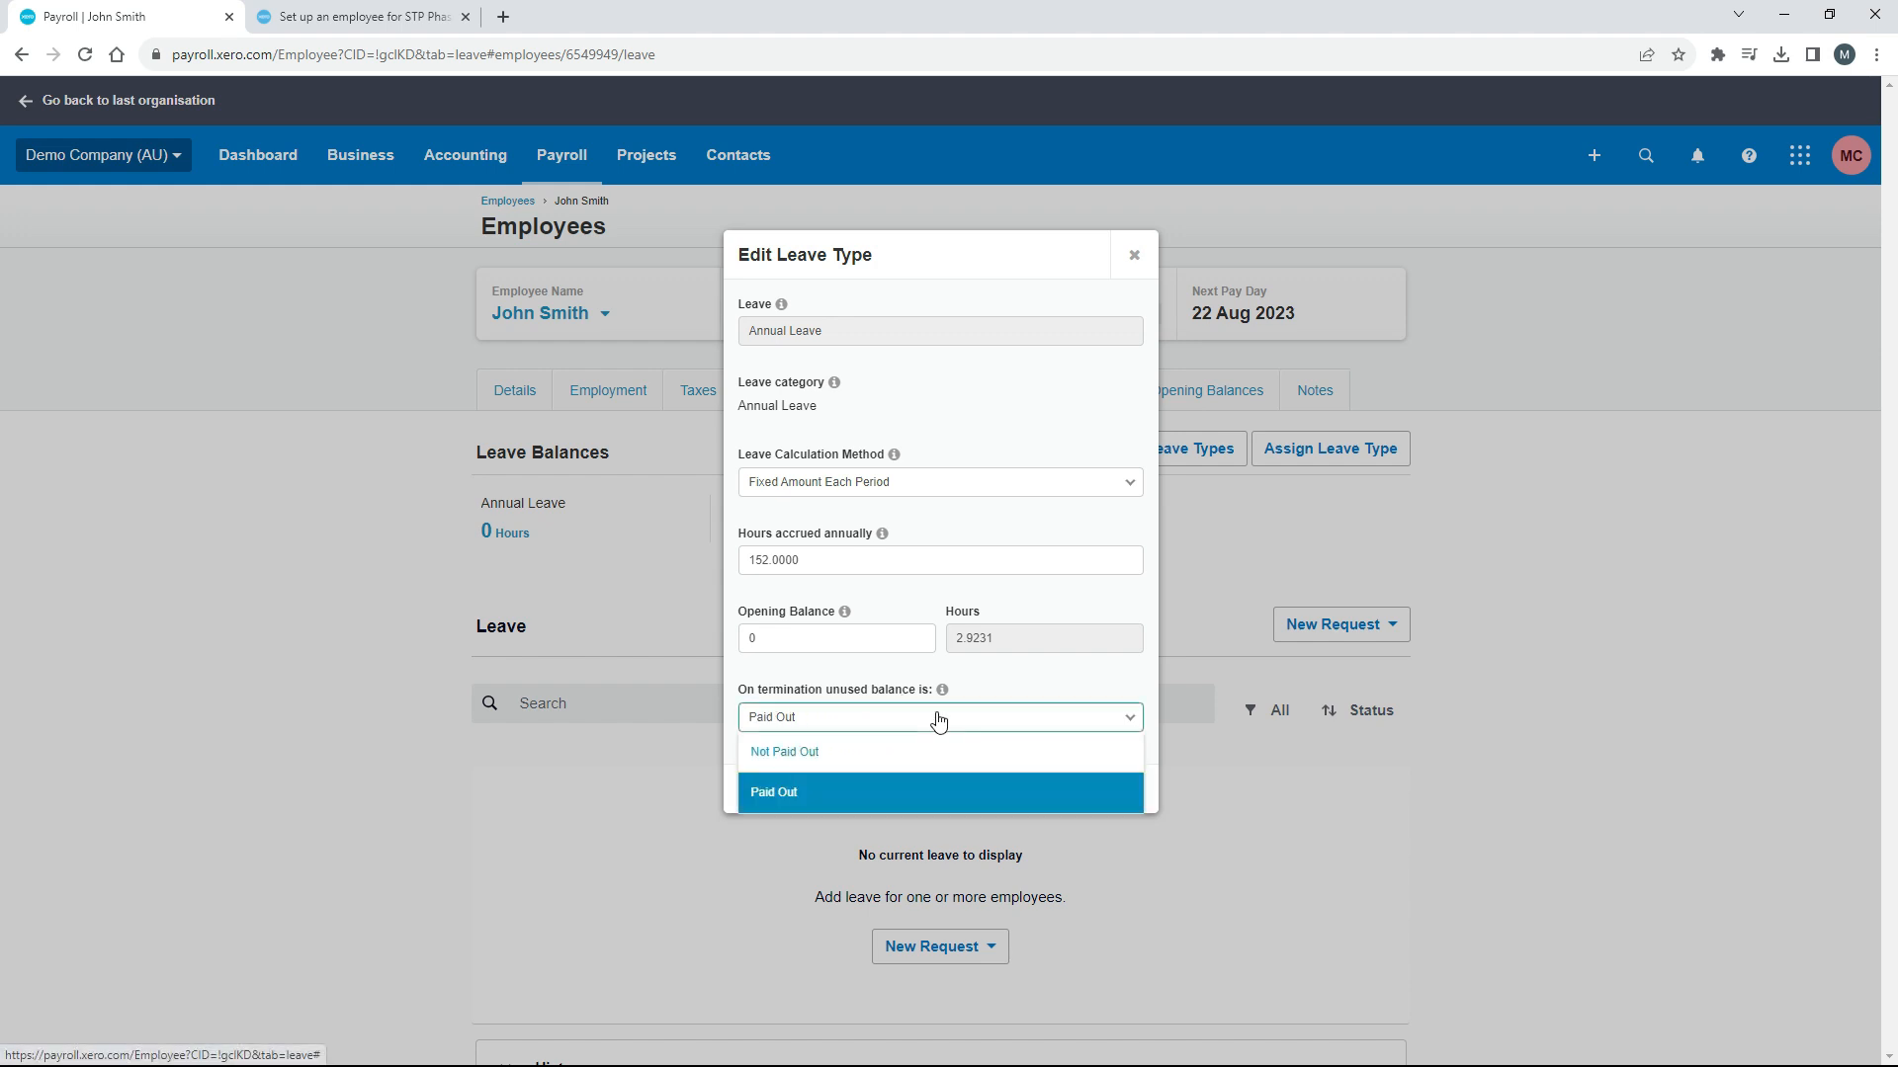
pyautogui.click(818, 794)
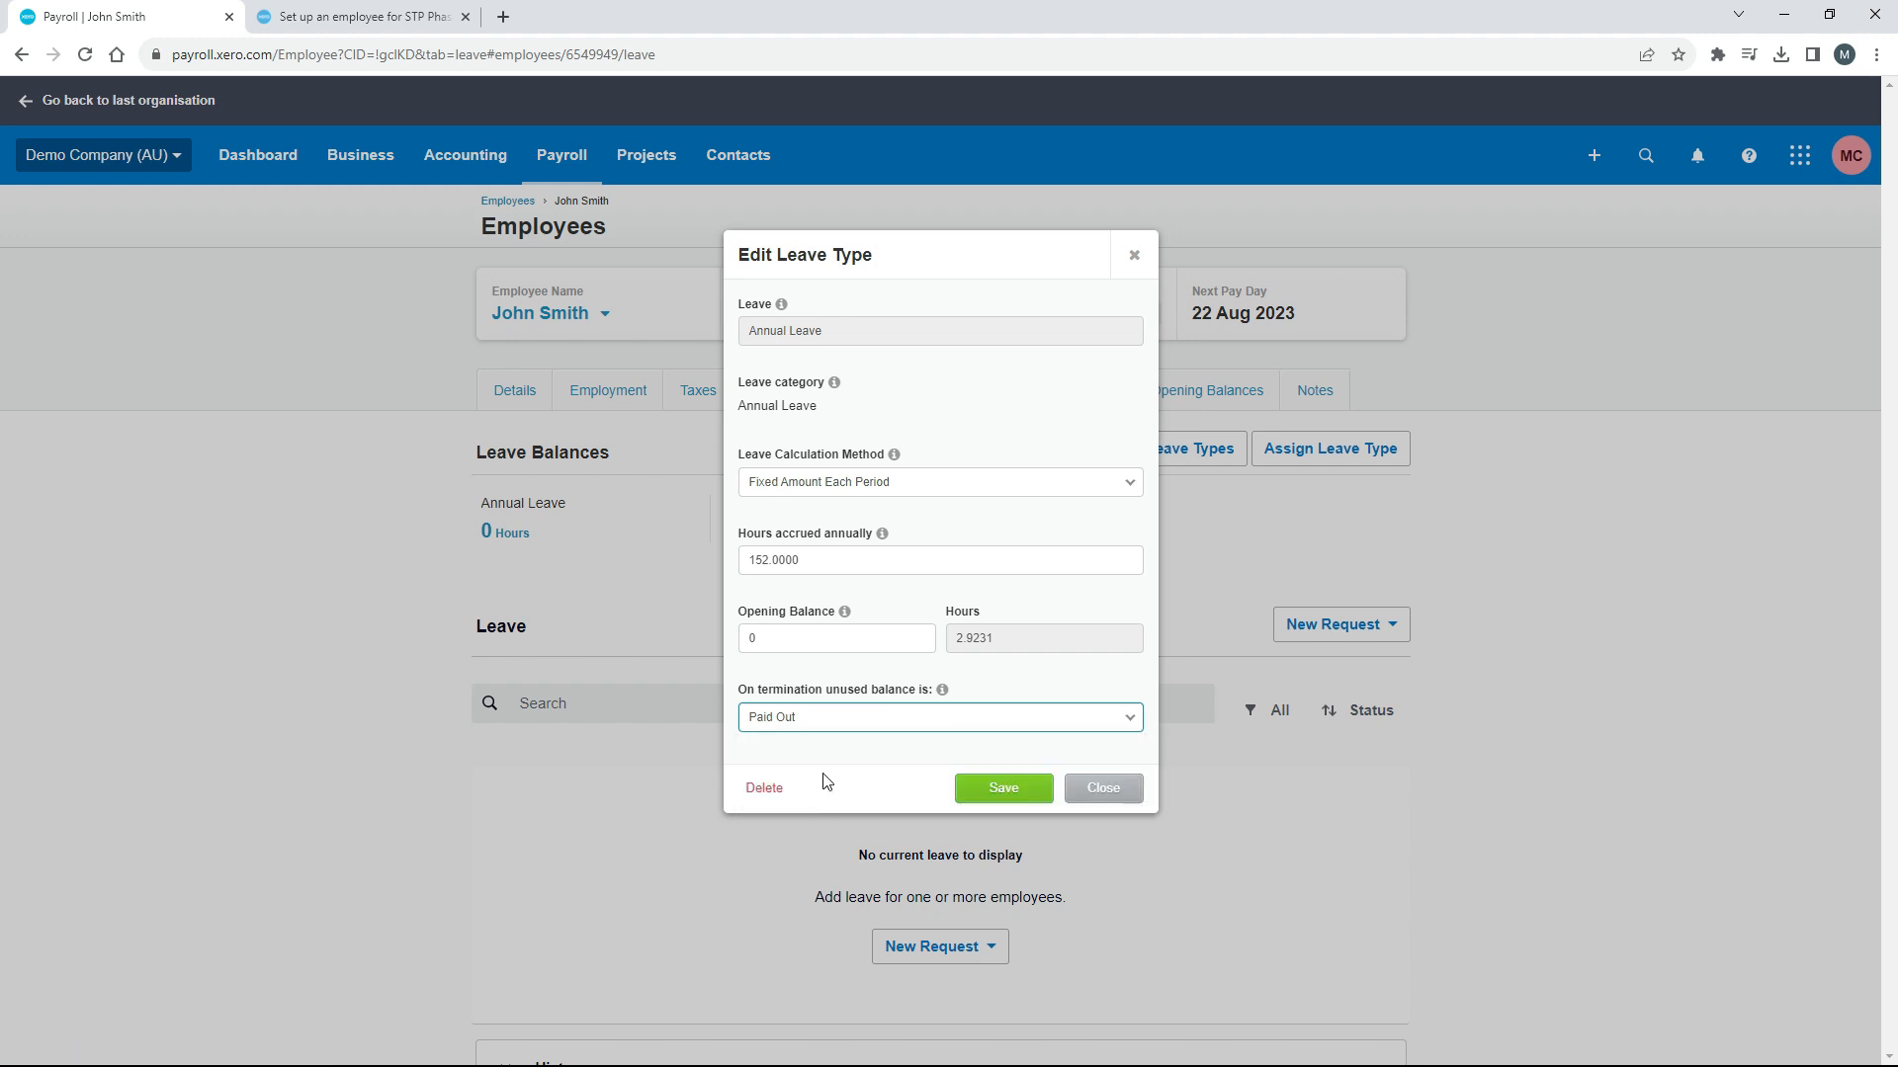
pyautogui.click(832, 751)
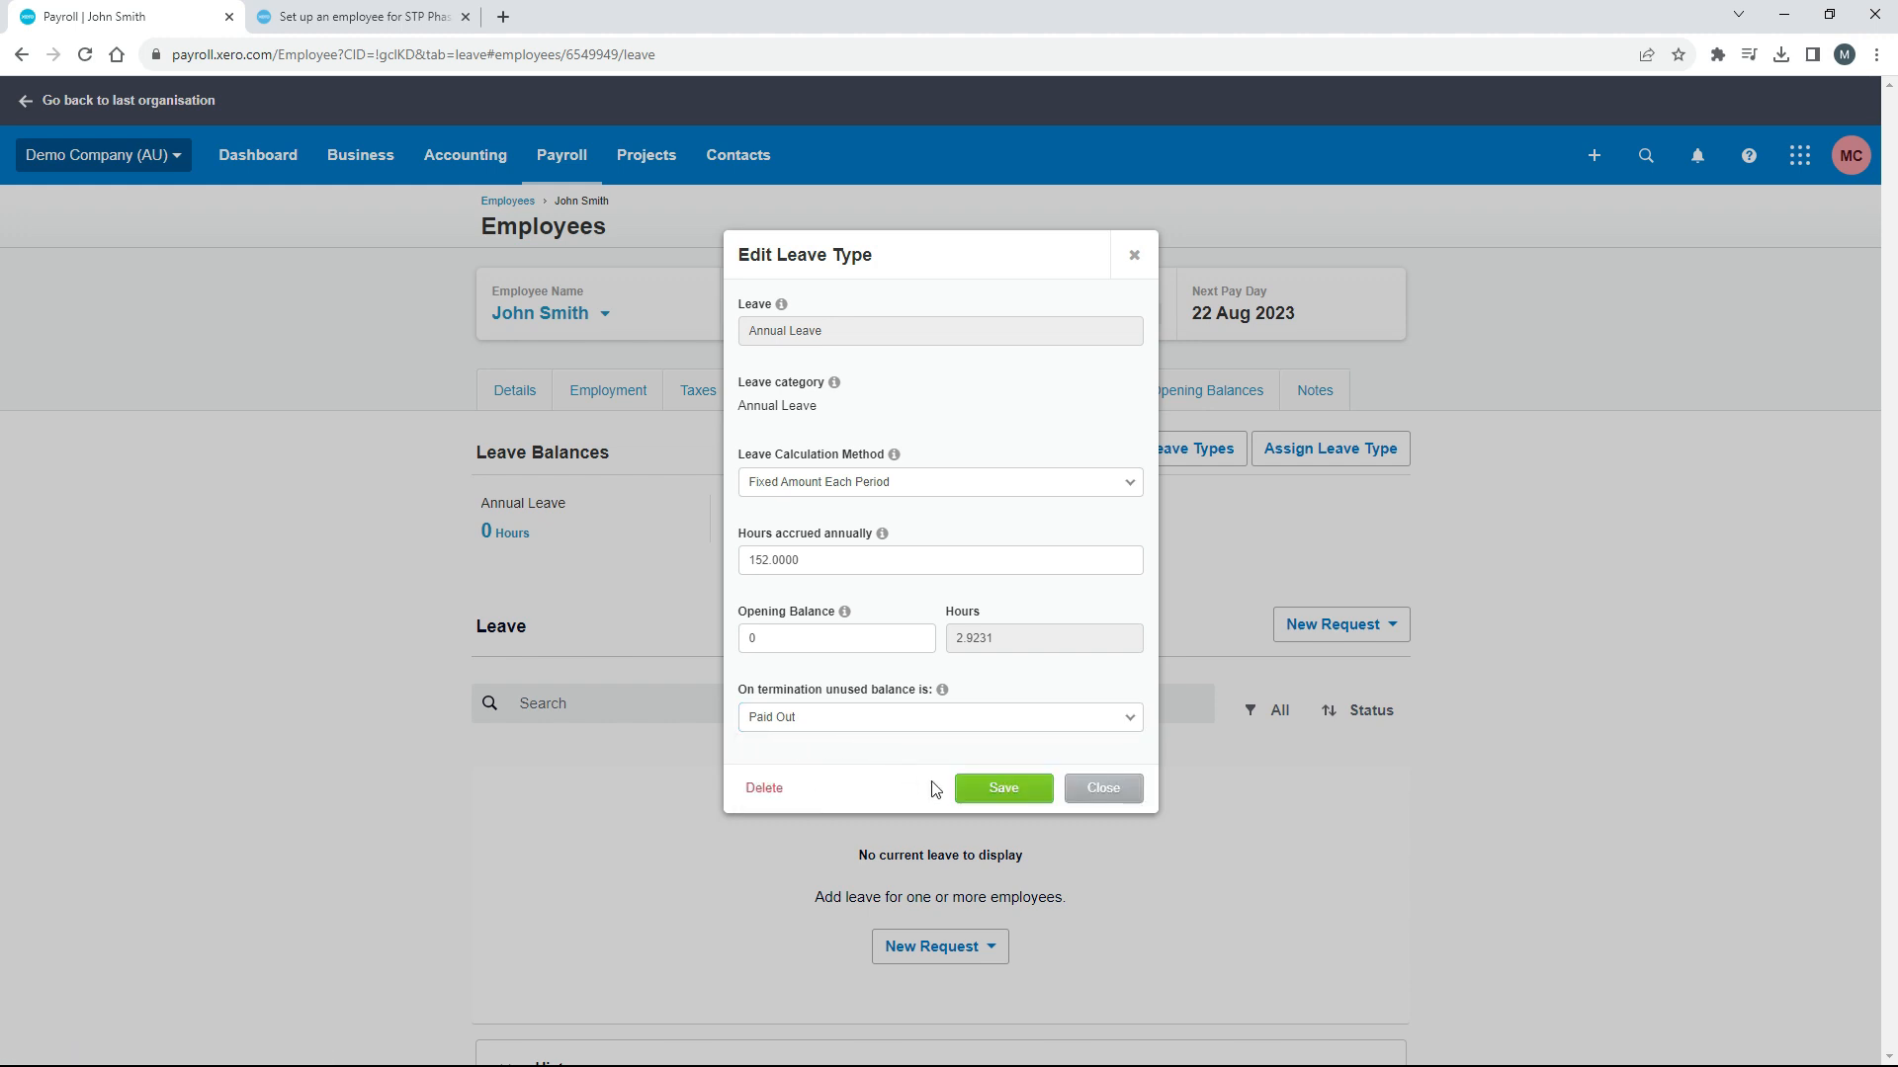
pyautogui.click(1001, 791)
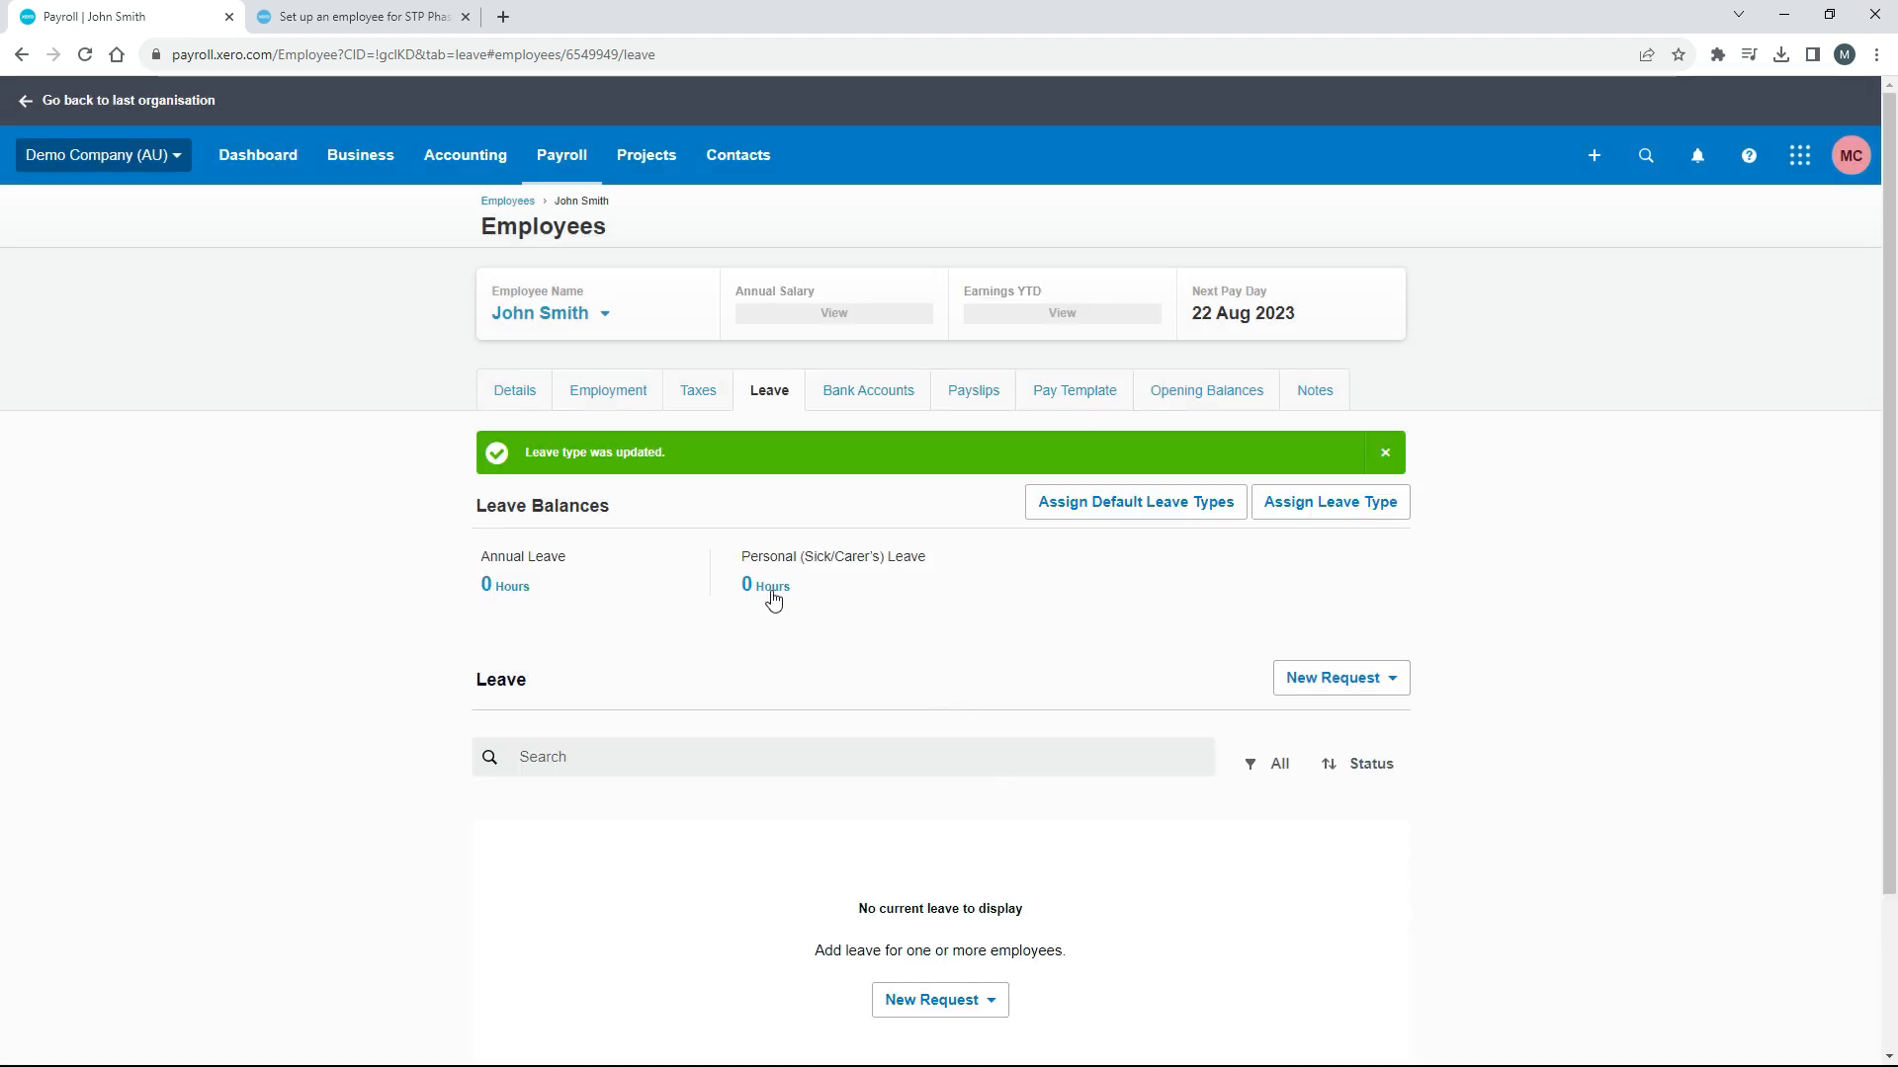
# Set the Personal (Sick/Carer's) Leave calculation method to Fixed Amount Each Period and save the leave type.
pyautogui.click(772, 591)
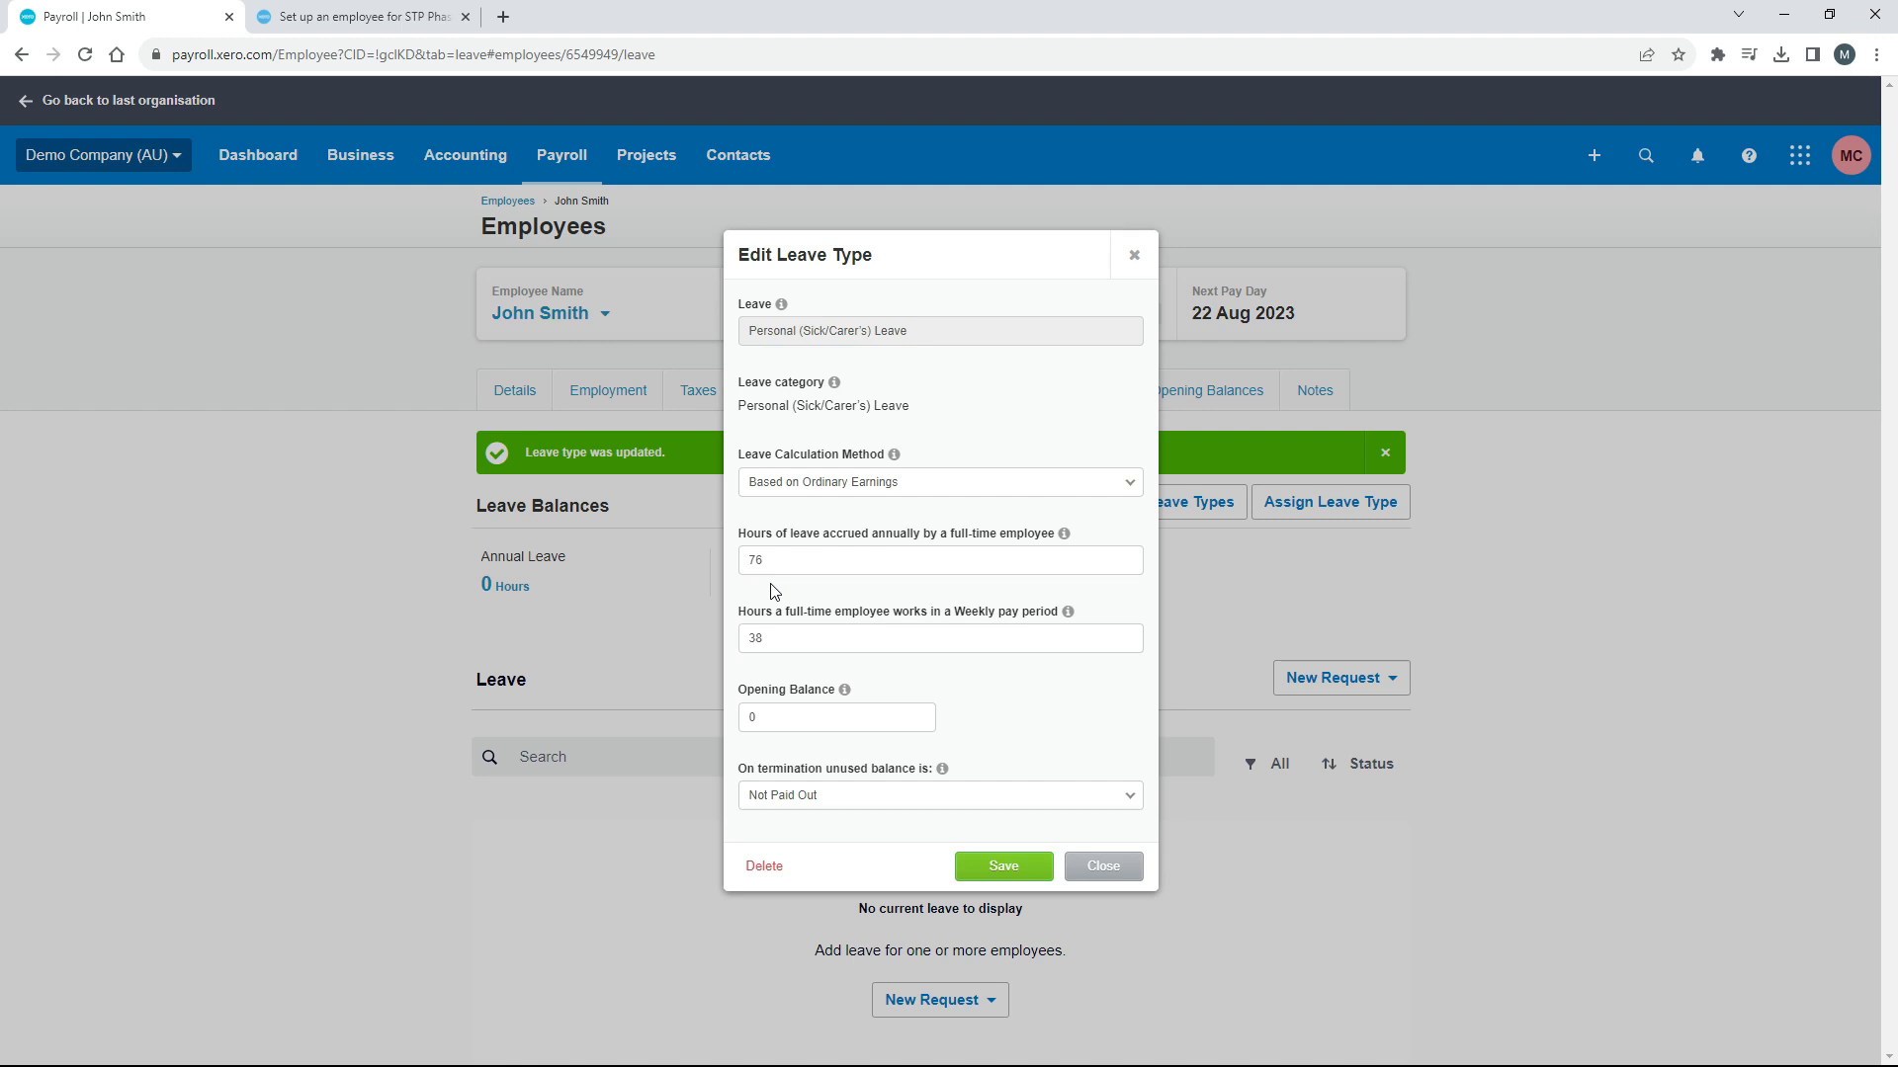
pyautogui.click(1094, 488)
pyautogui.click(916, 524)
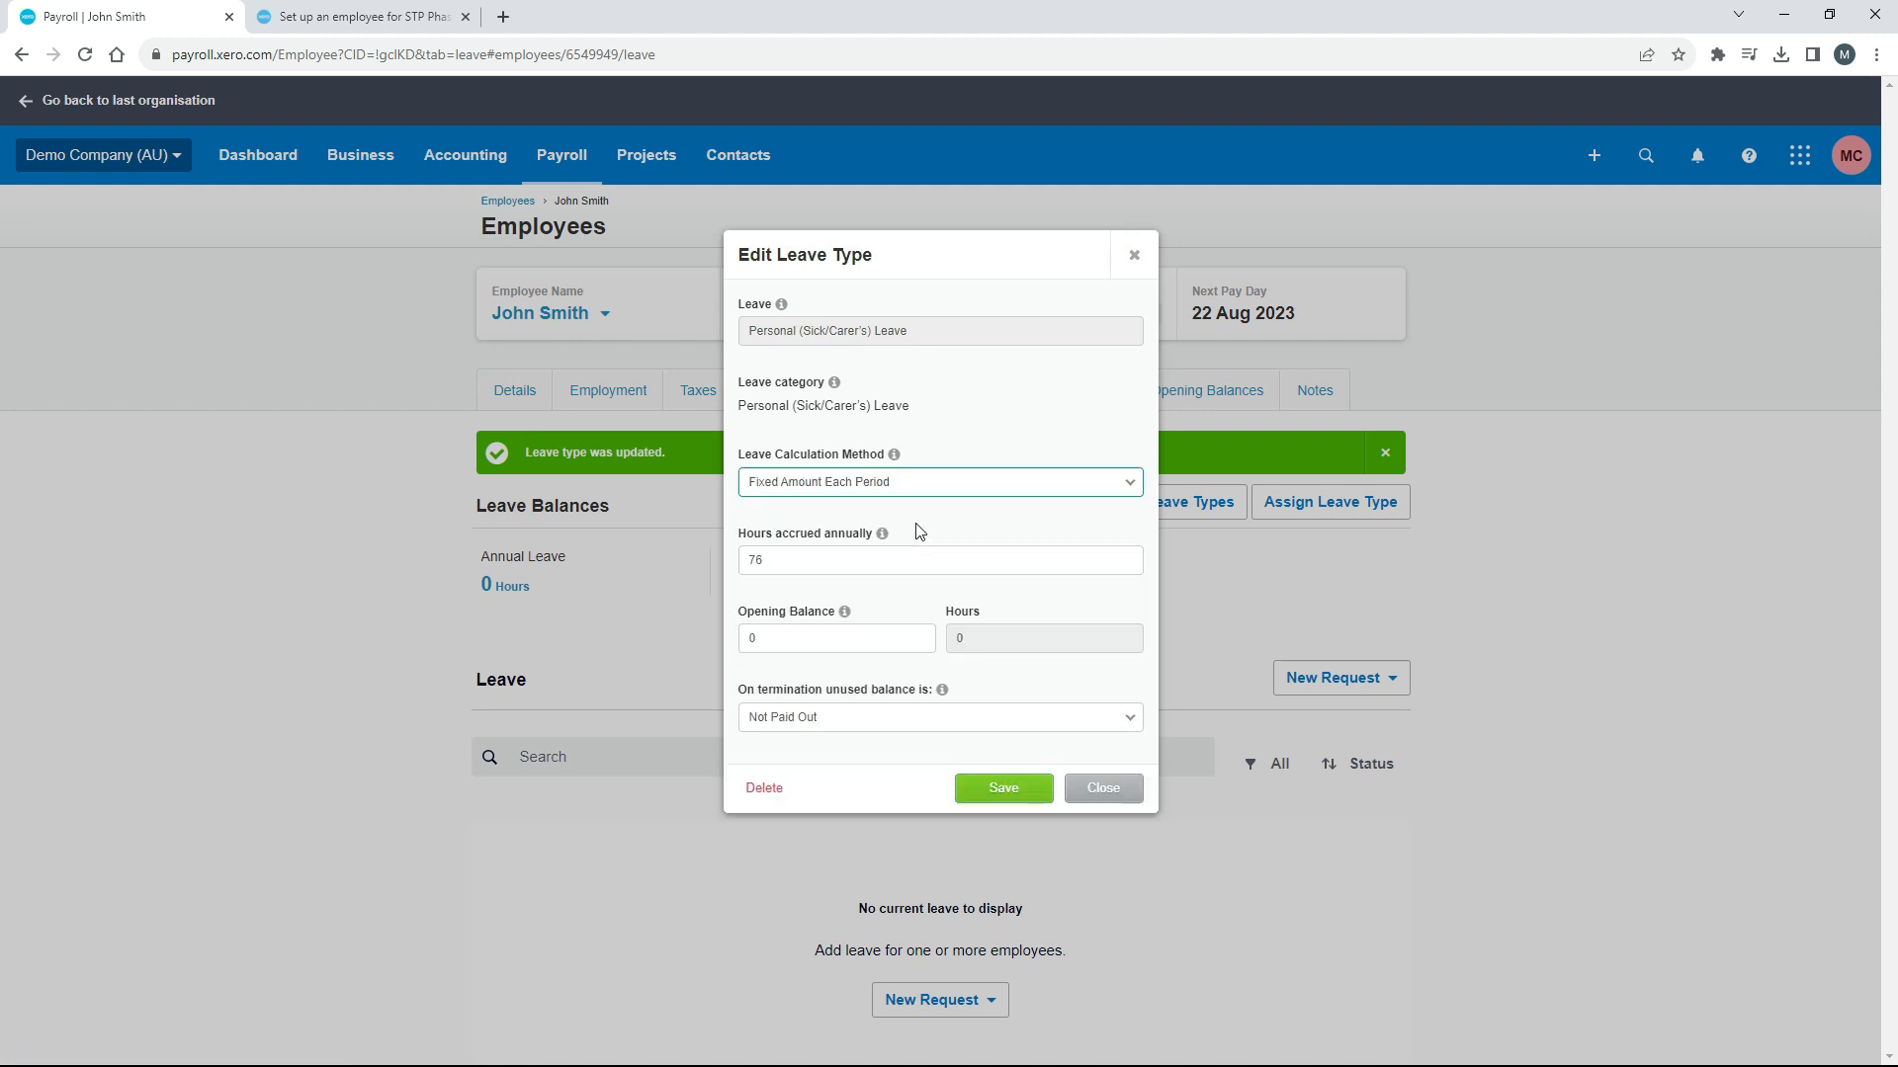
pyautogui.click(915, 524)
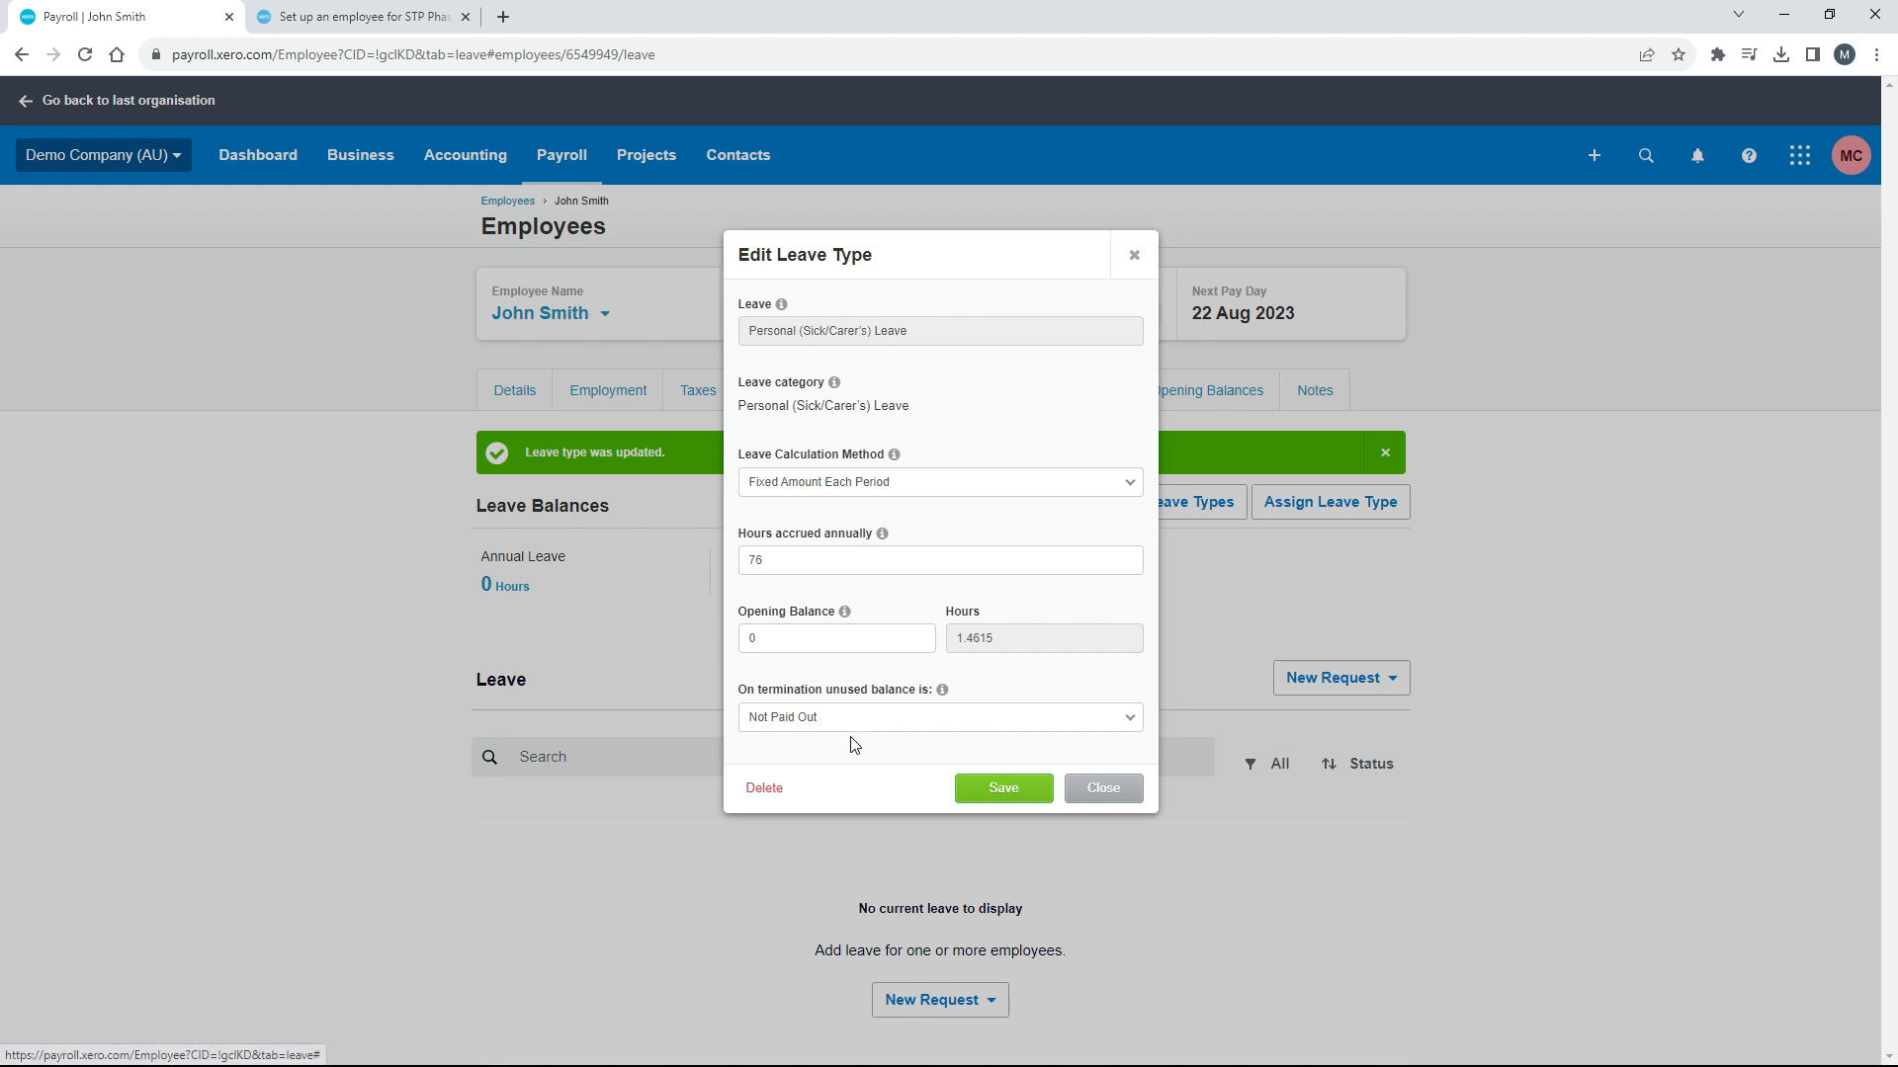
pyautogui.click(997, 790)
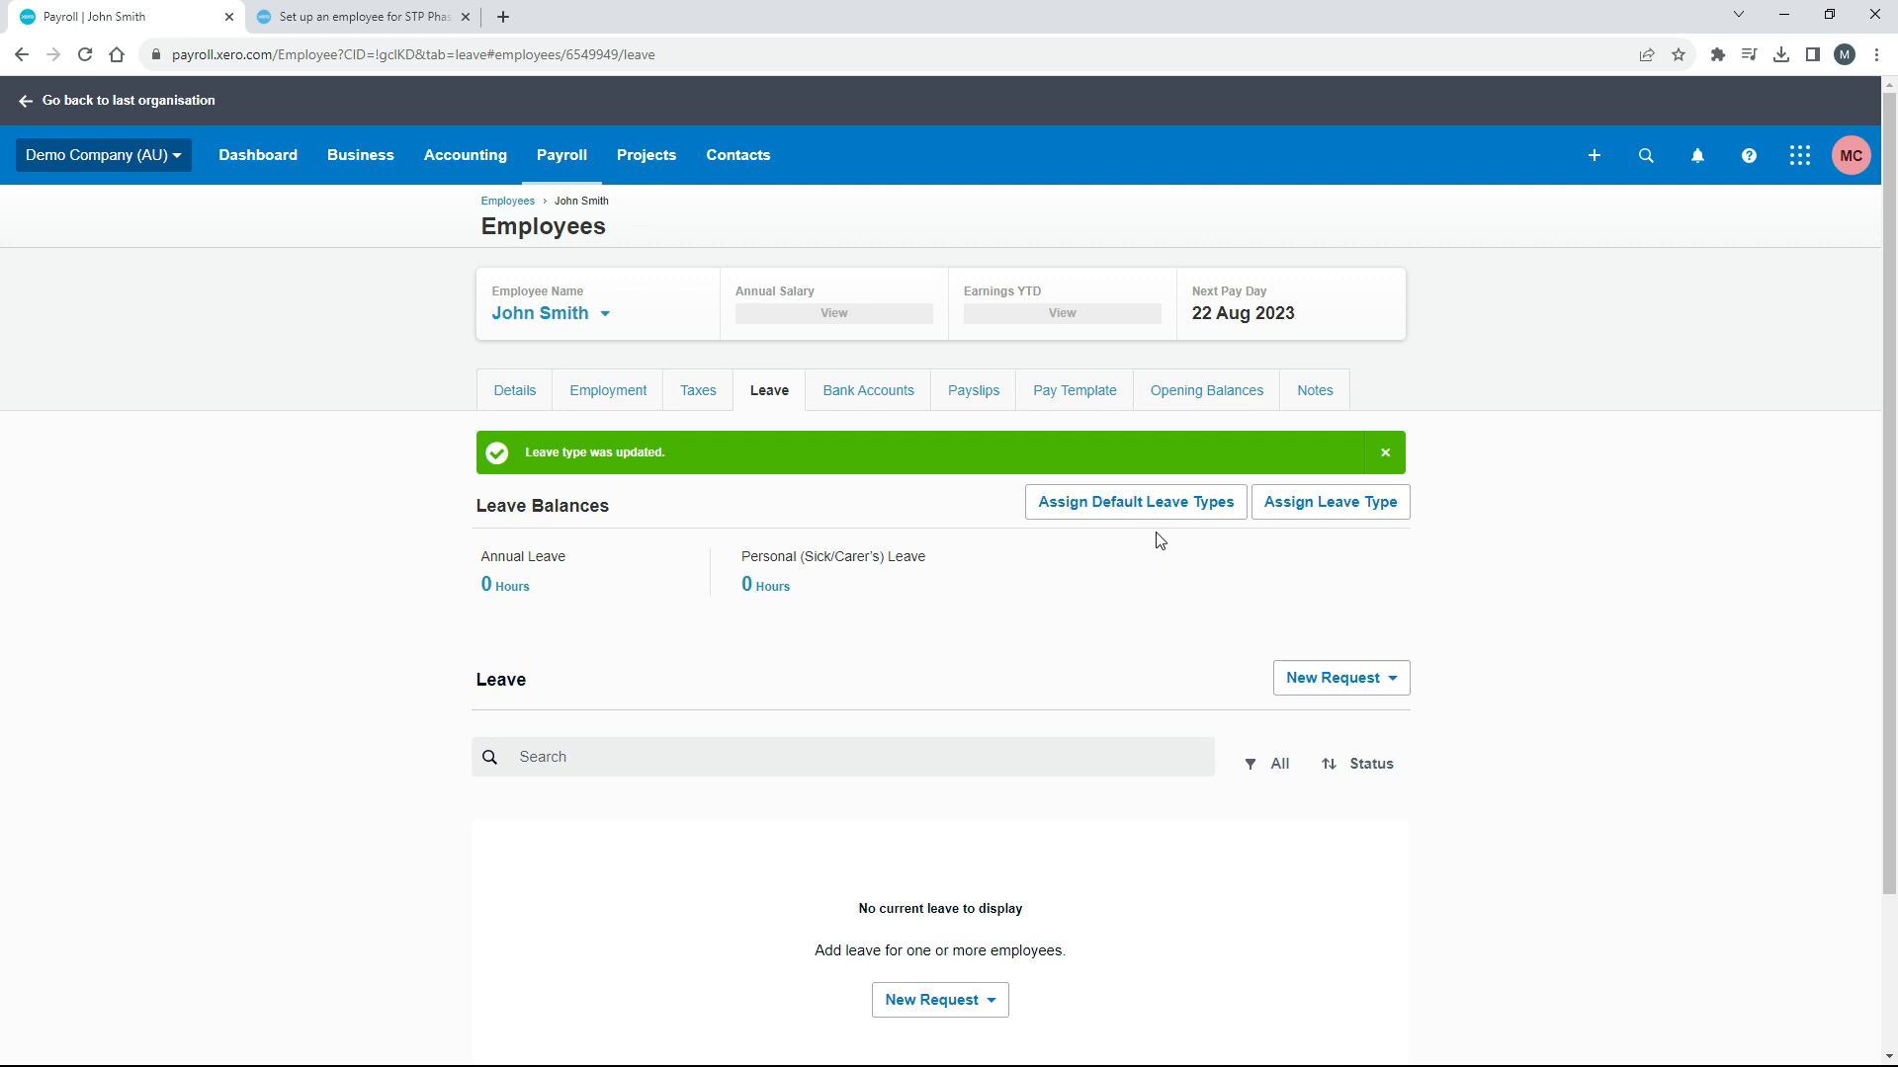
pyautogui.click(1332, 509)
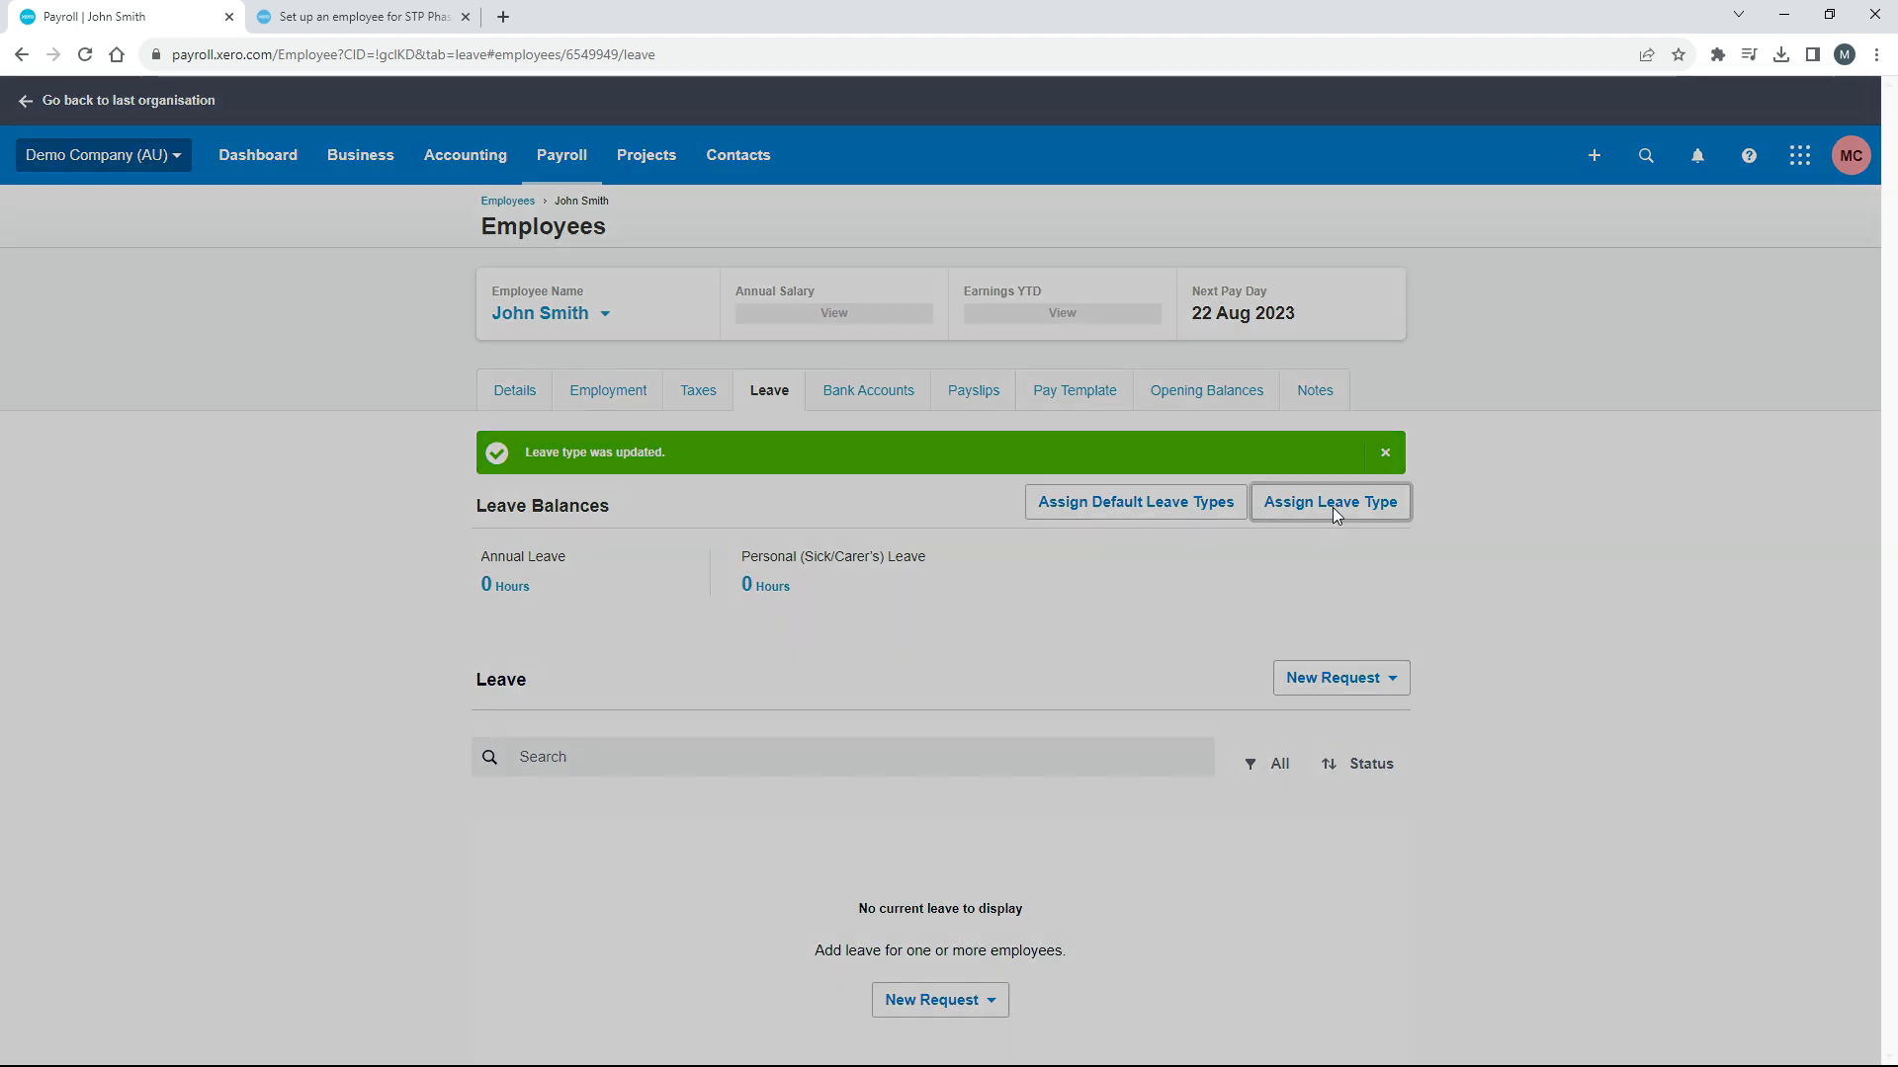
pyautogui.click(1105, 409)
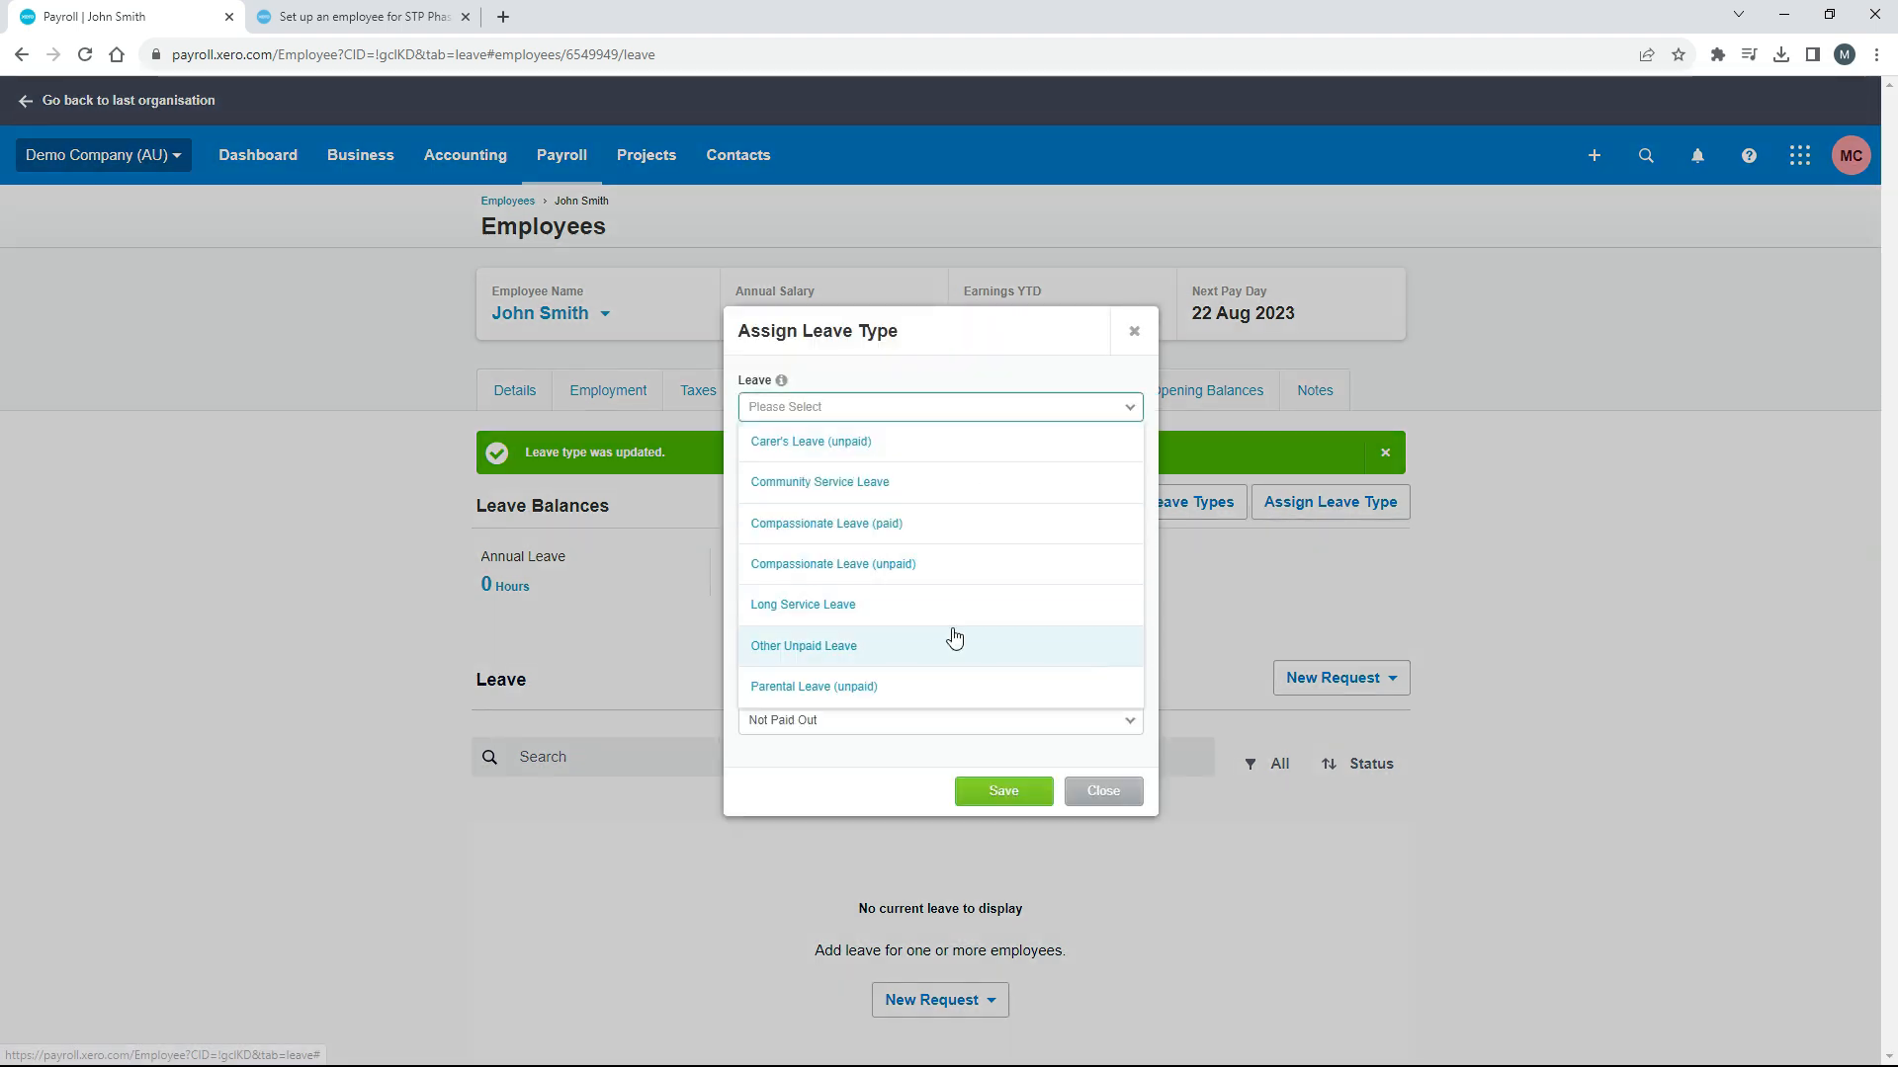
pyautogui.click(1107, 797)
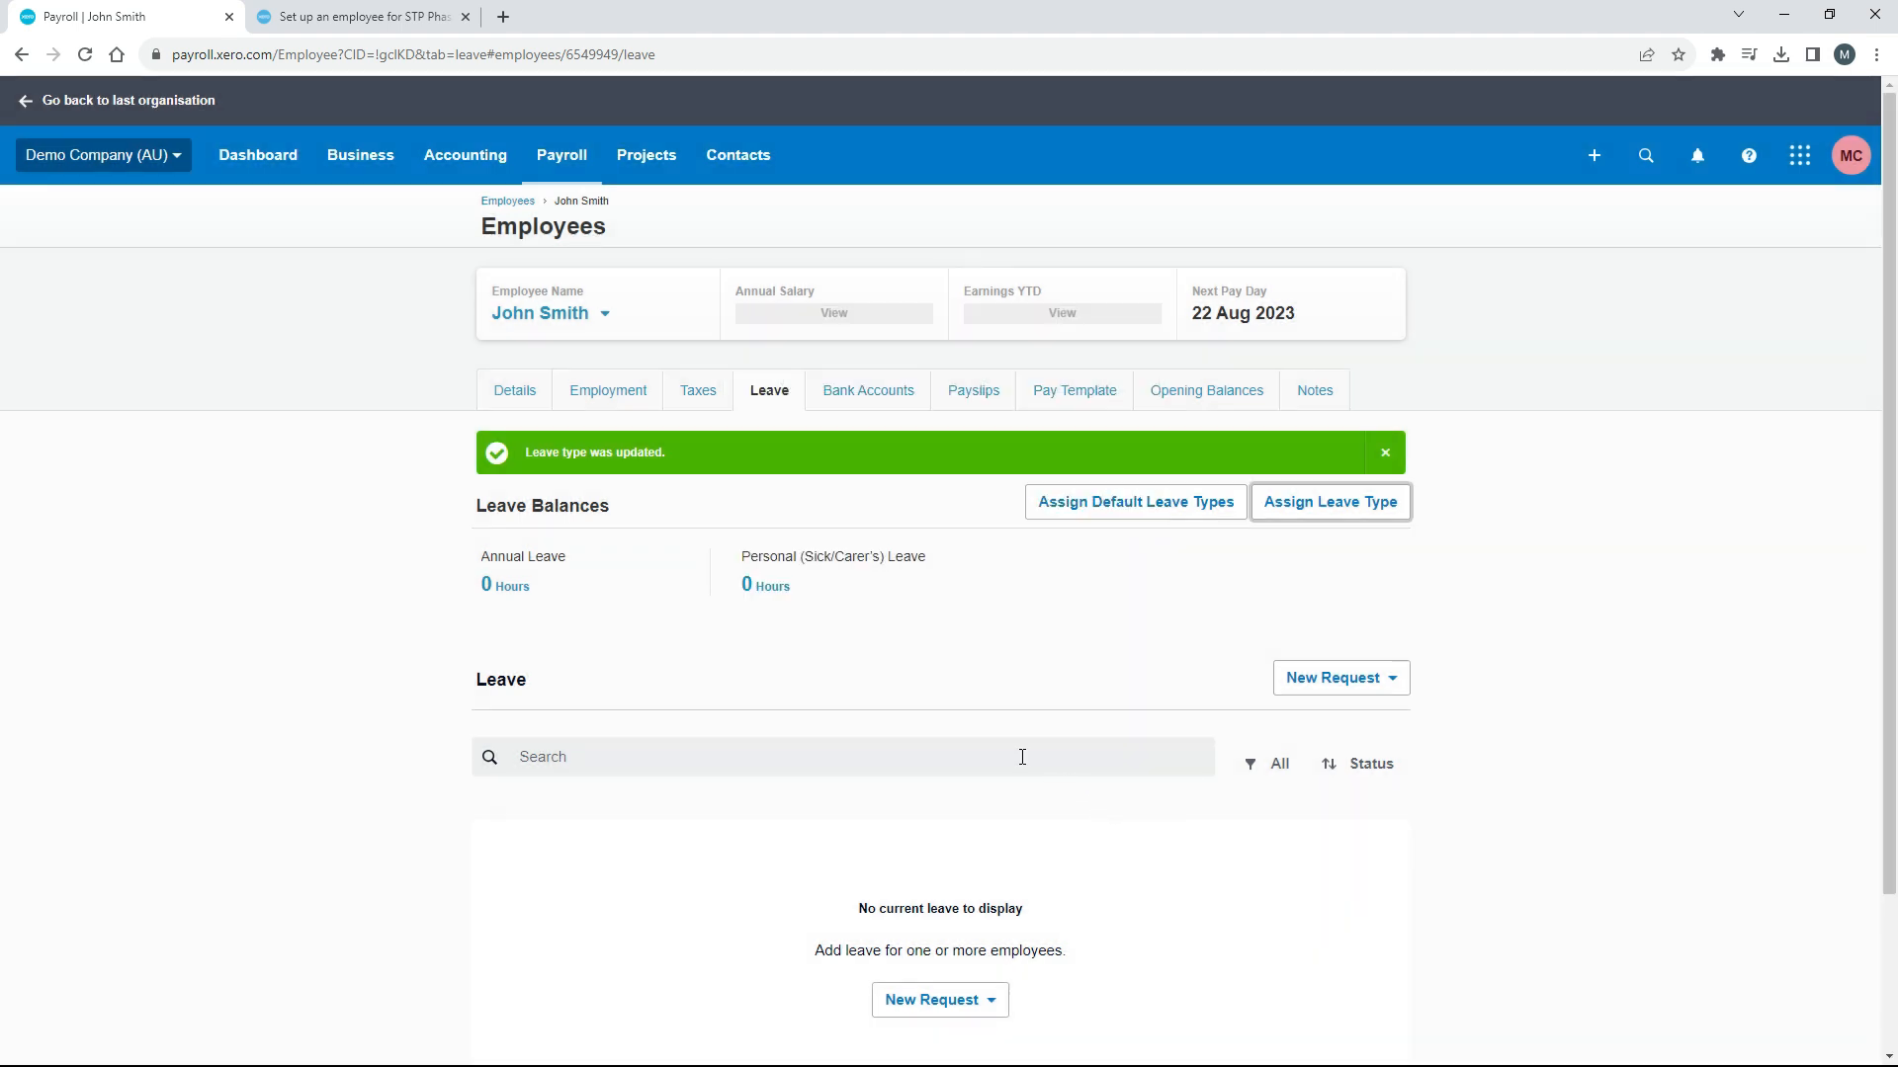
# Fill in the employee's primary bank account, add a second account receiving 500.00 with statement text Demo Company, and save the bank accounts.
pyautogui.click(889, 398)
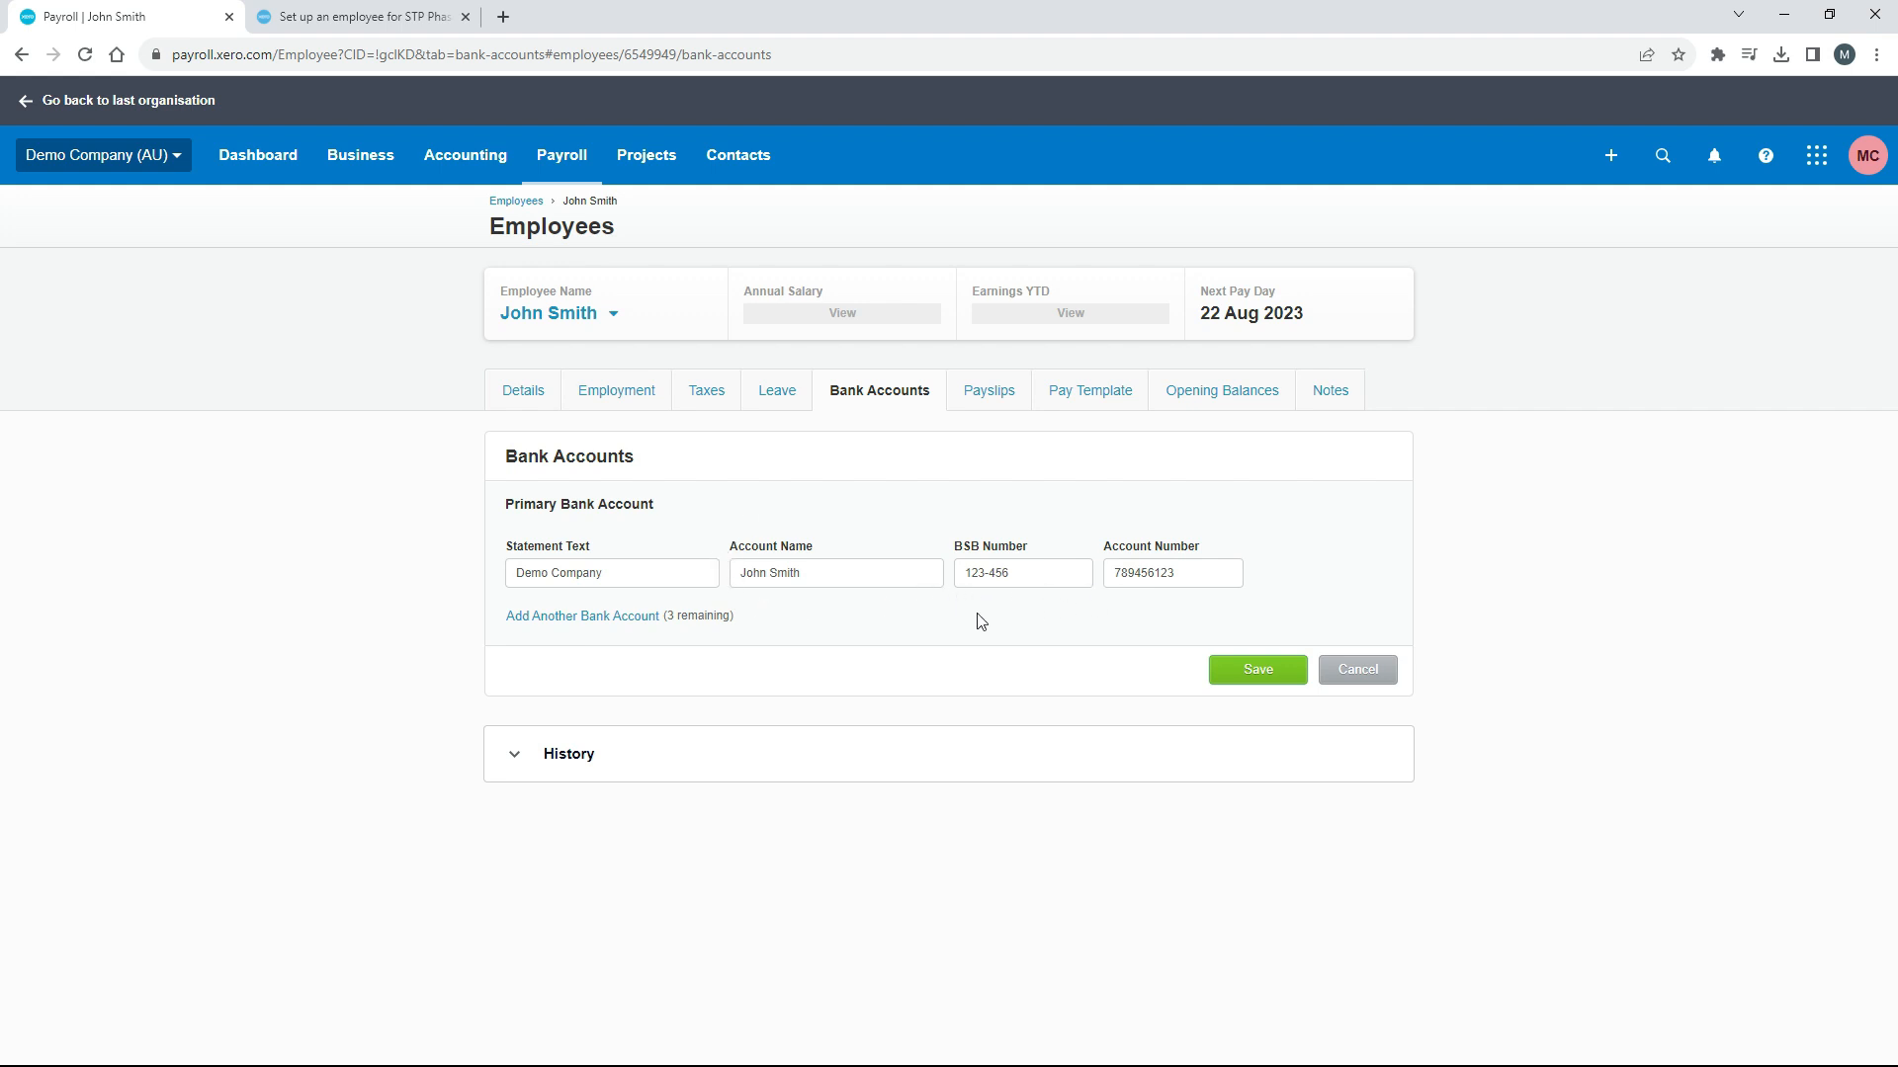
pyautogui.click(602, 618)
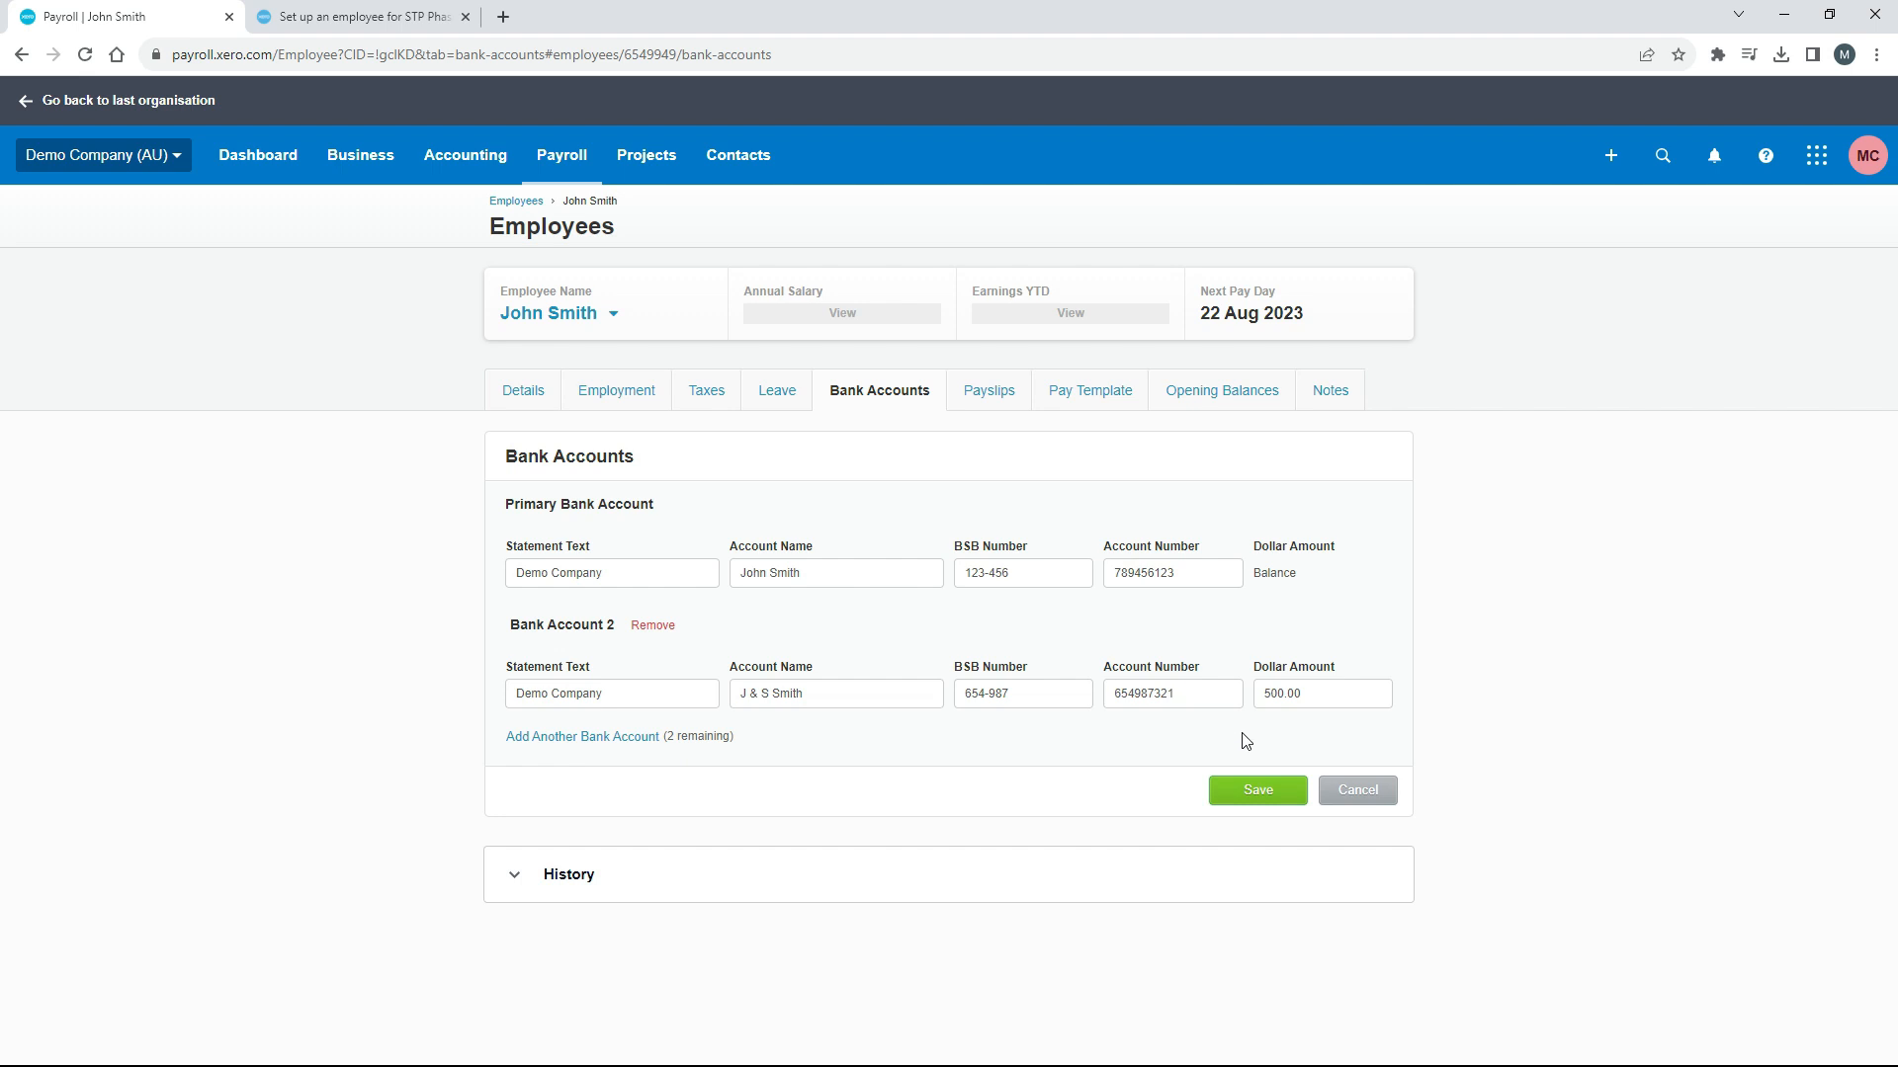
pyautogui.click(1257, 791)
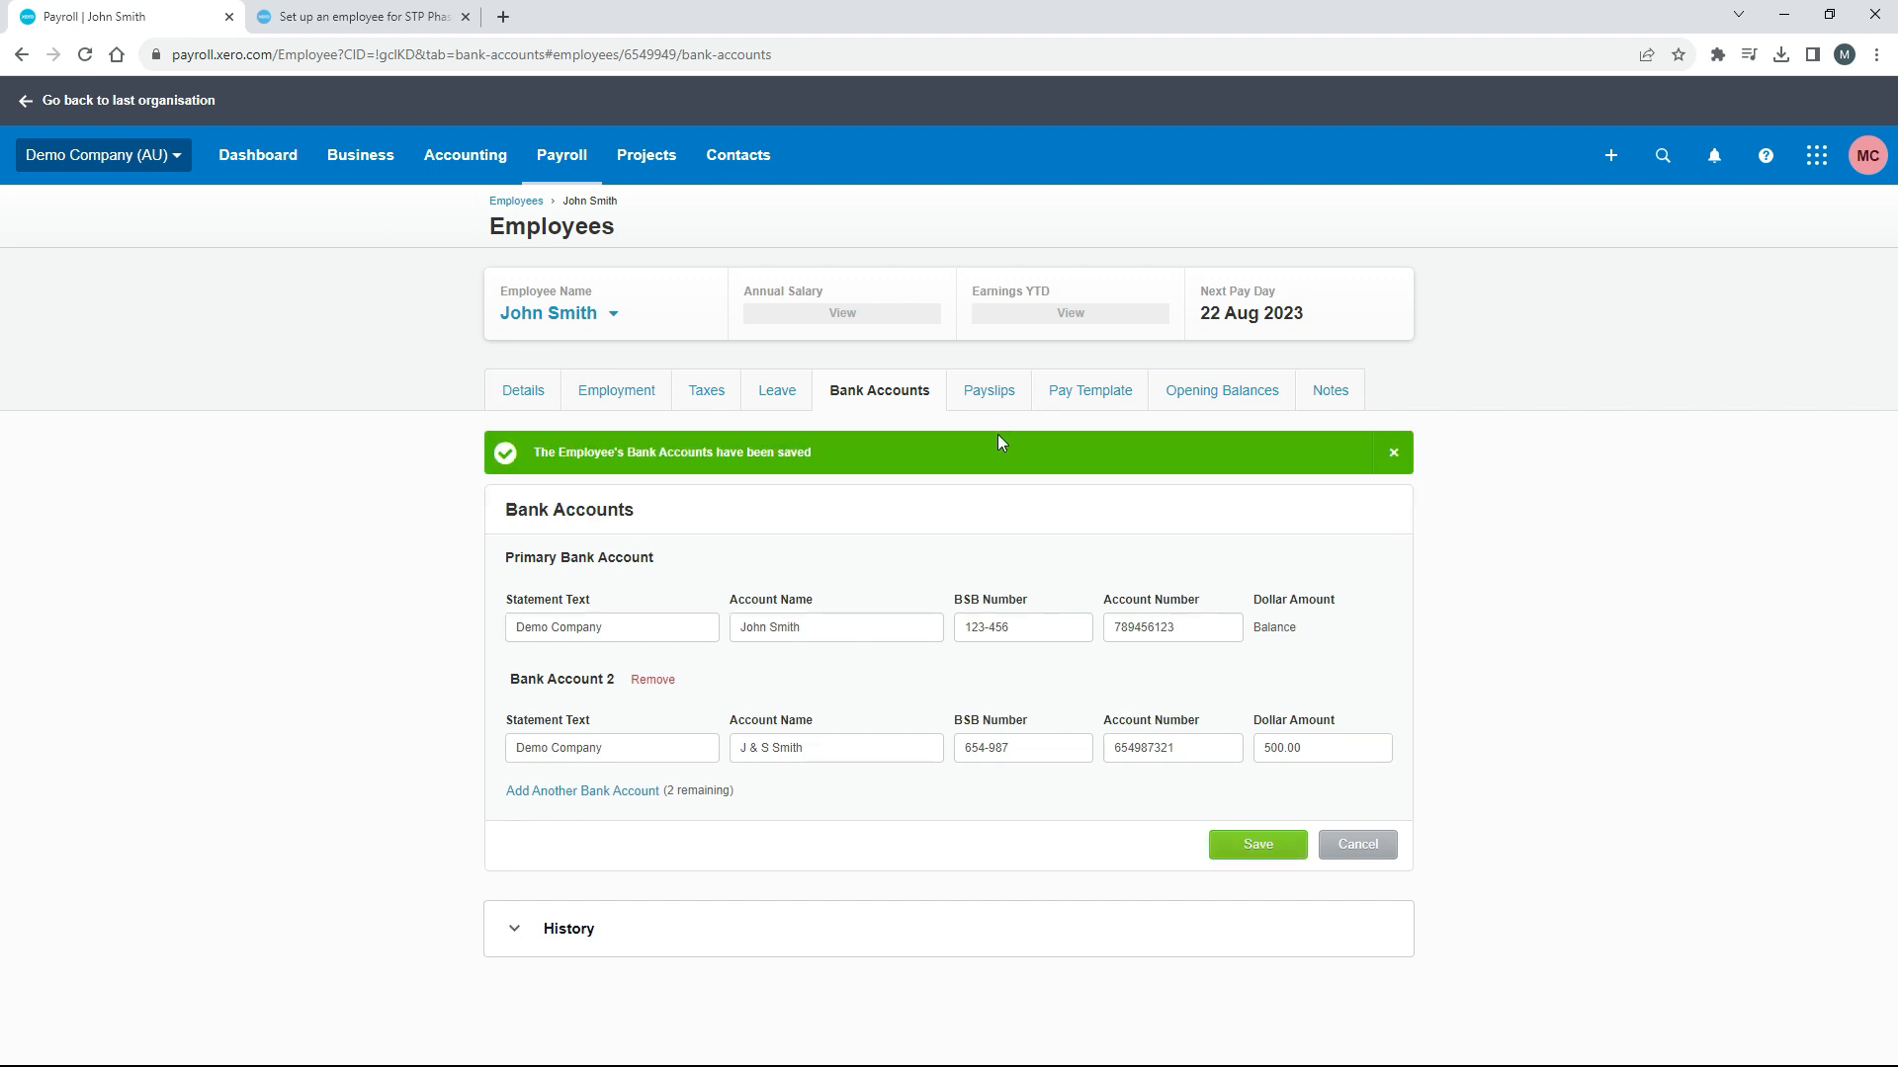
# Add an Ordinary Hours earnings line calculated by annual salary to the employee's pay template, with an annual salary of 100,000.
pyautogui.click(993, 397)
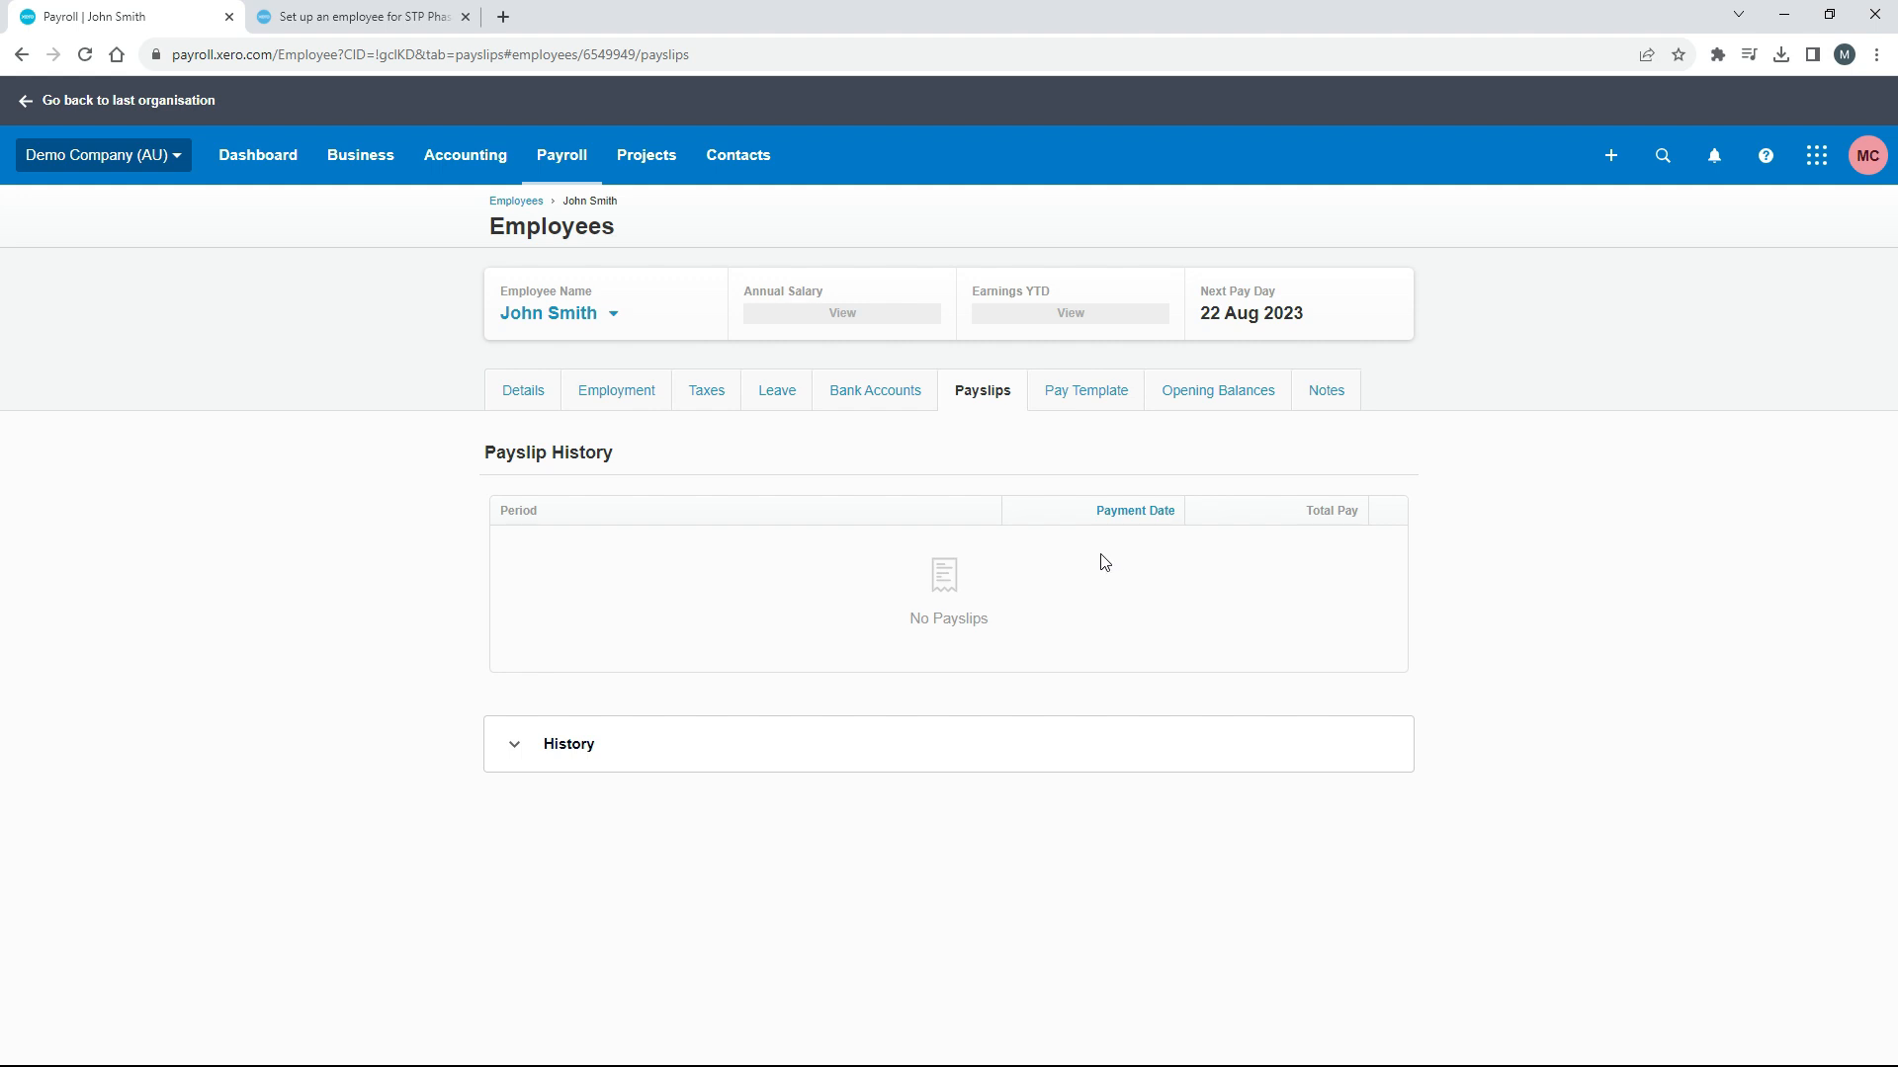
pyautogui.click(1088, 398)
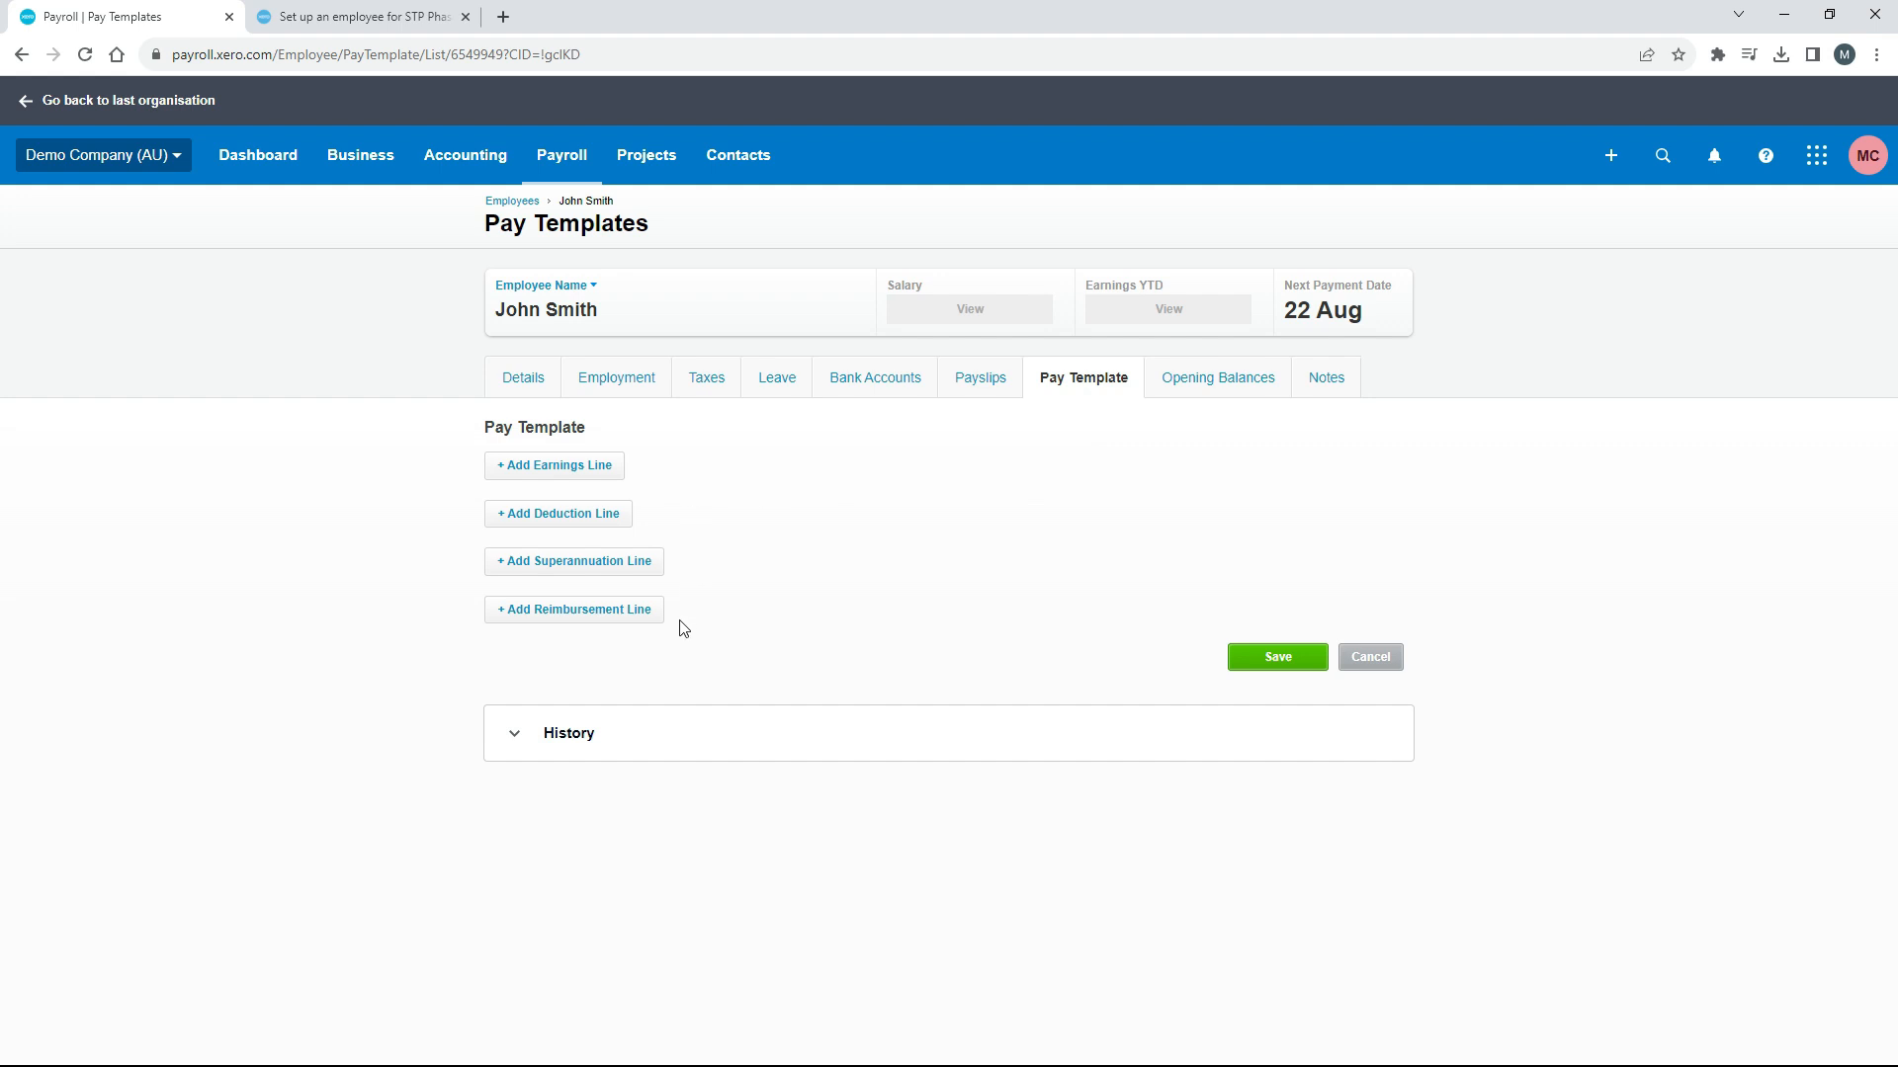
pyautogui.click(571, 474)
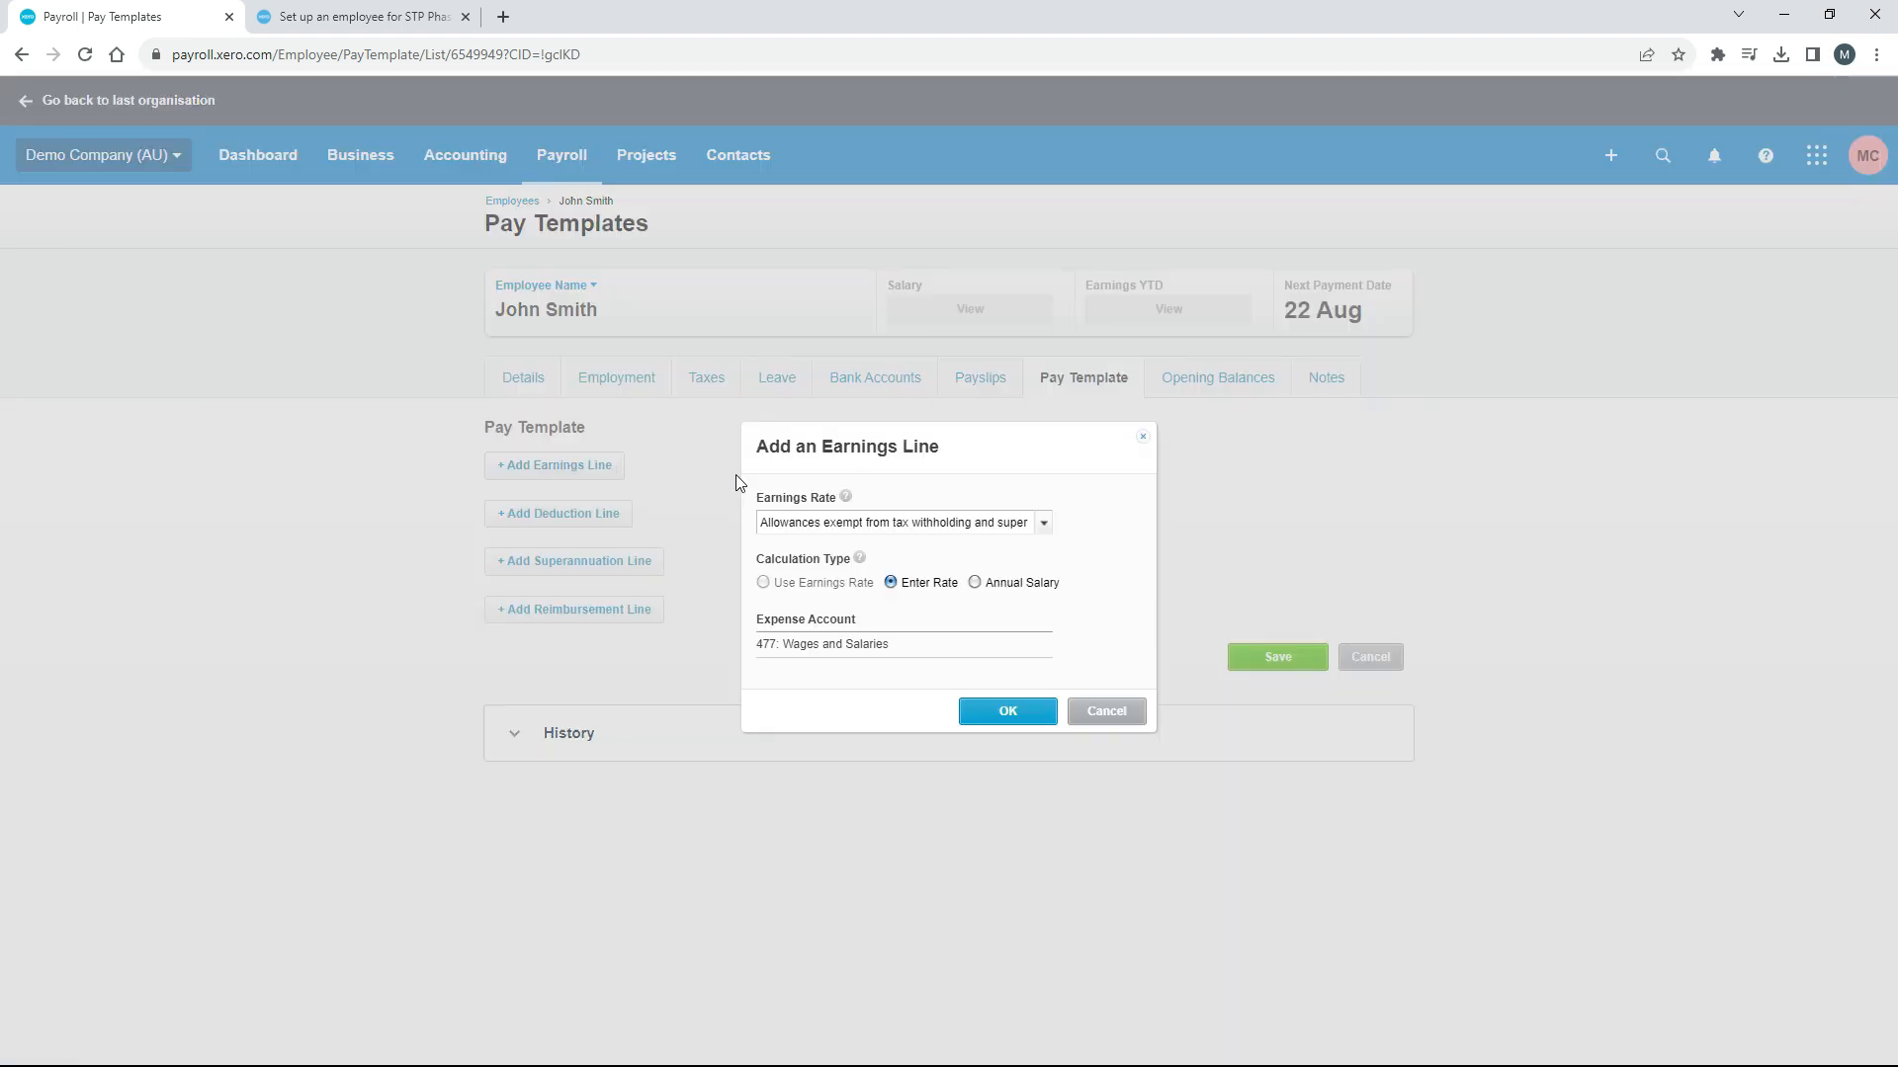
pyautogui.click(1044, 524)
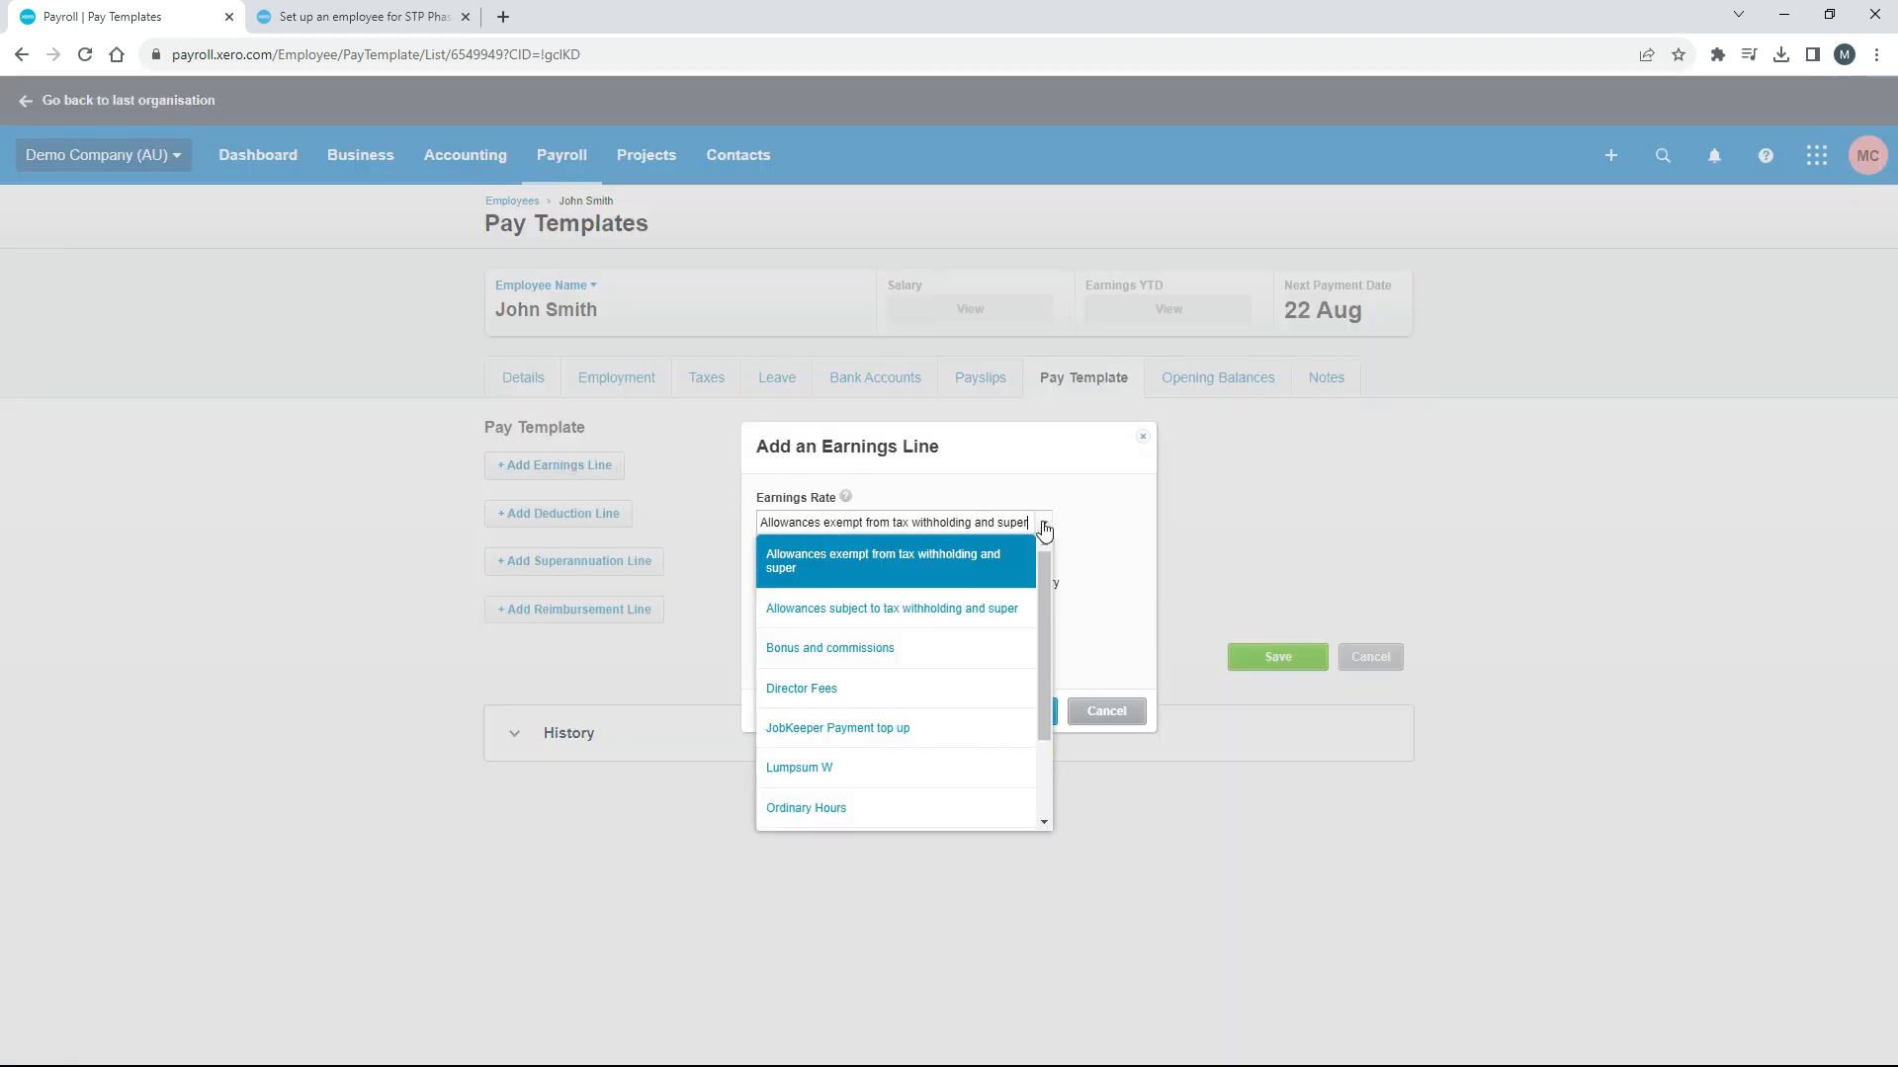
pyautogui.click(920, 796)
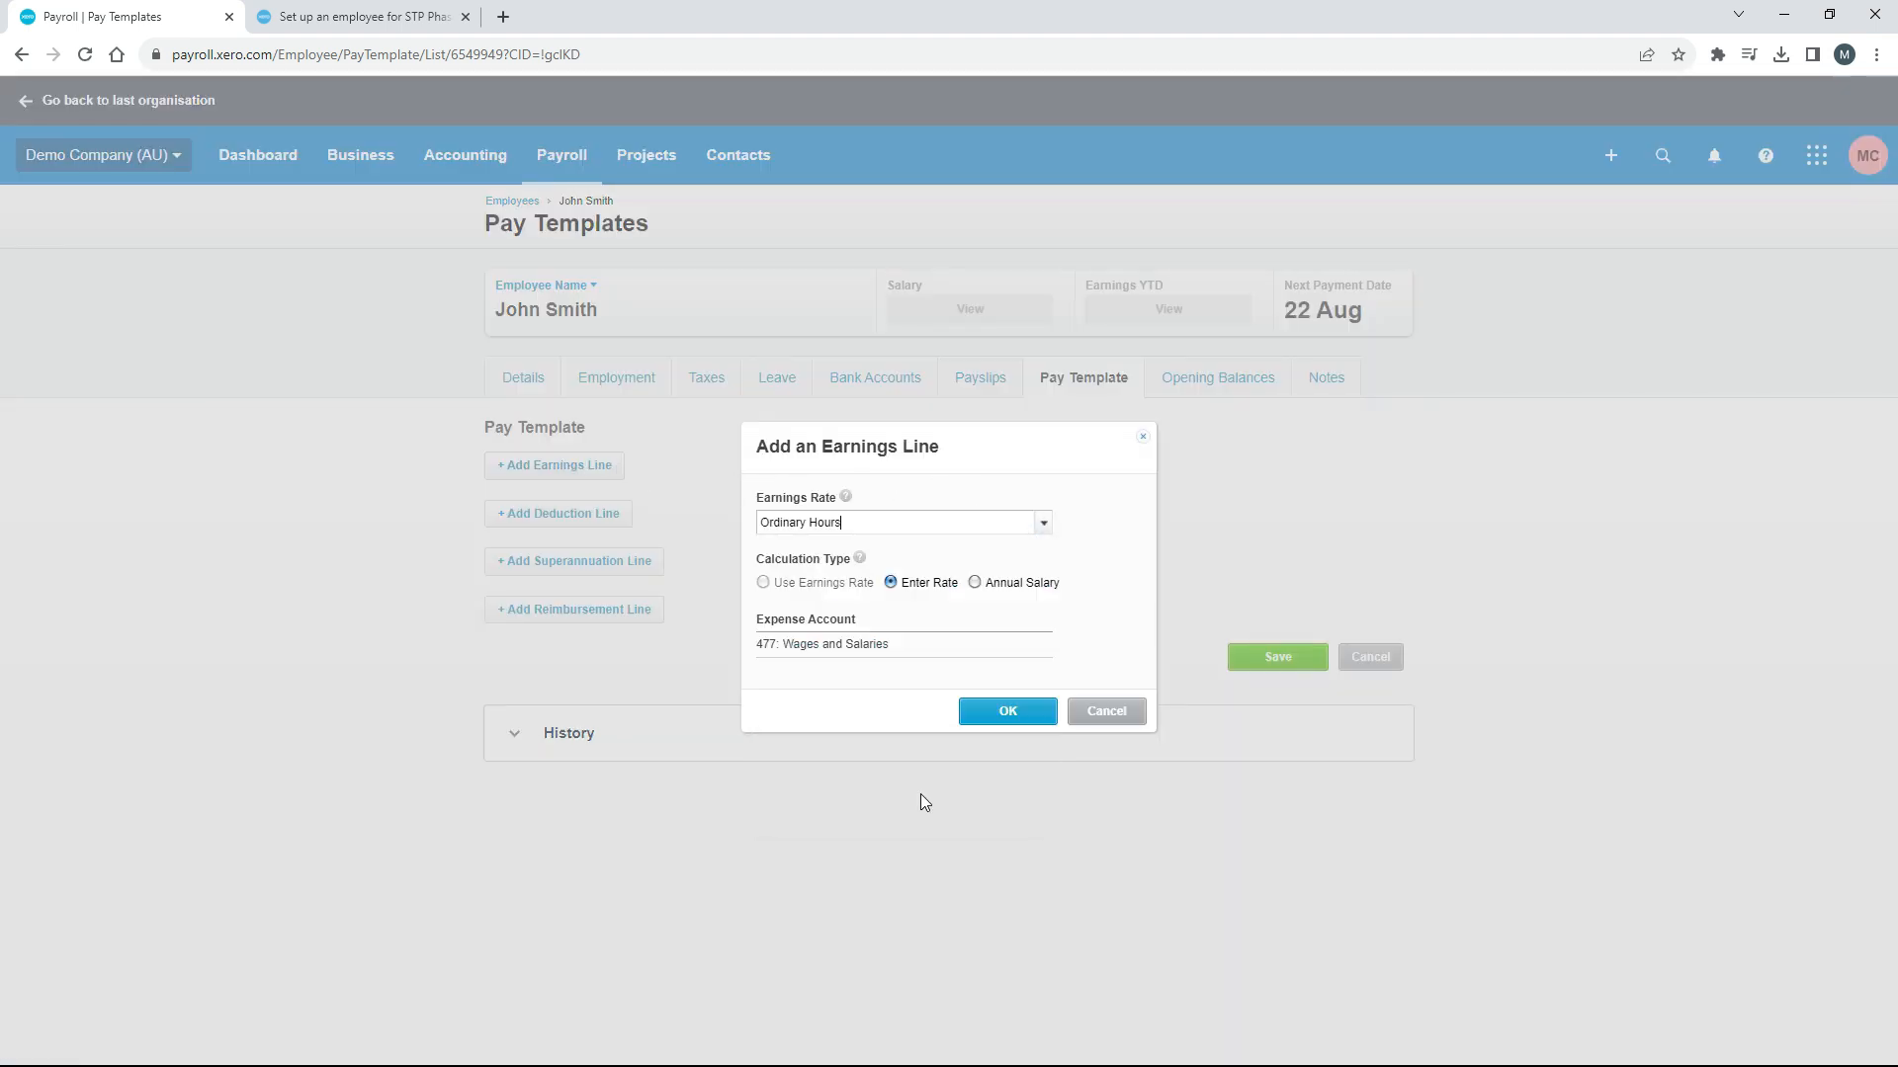
pyautogui.click(976, 584)
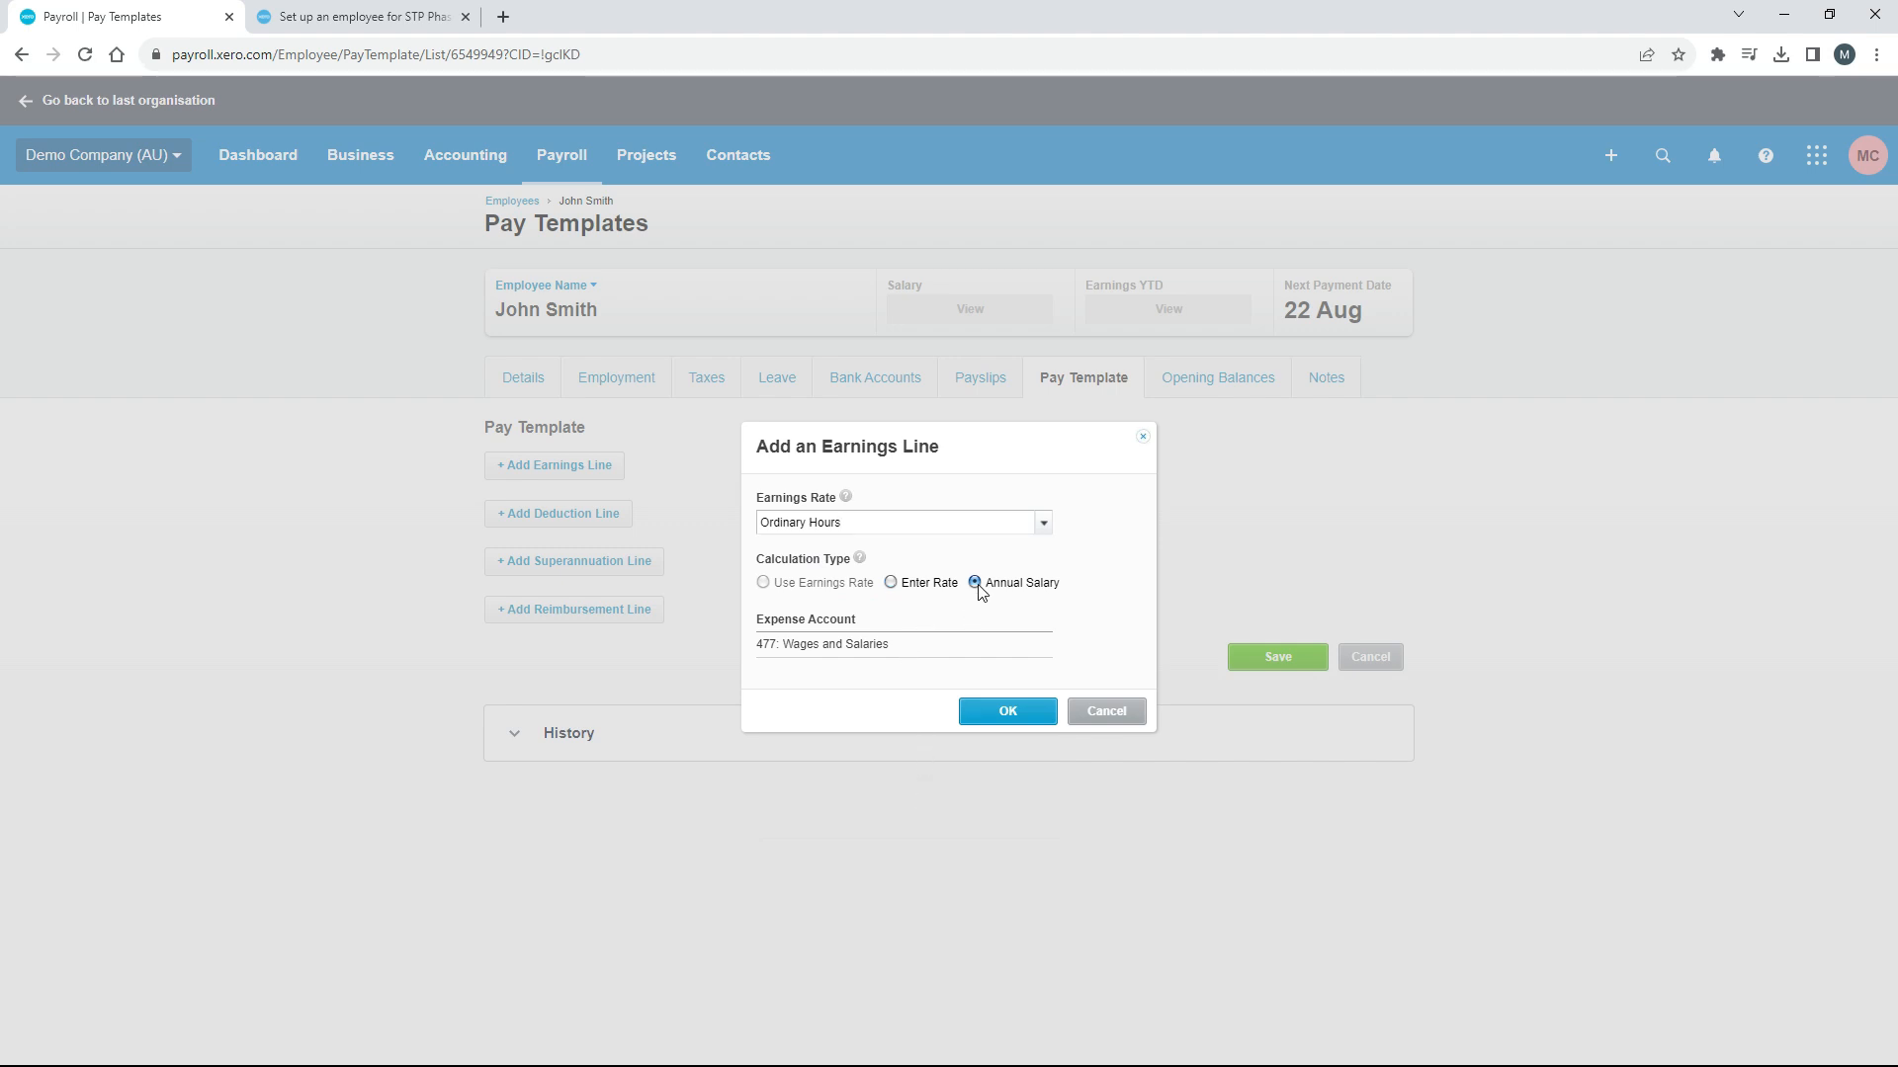
pyautogui.click(1003, 714)
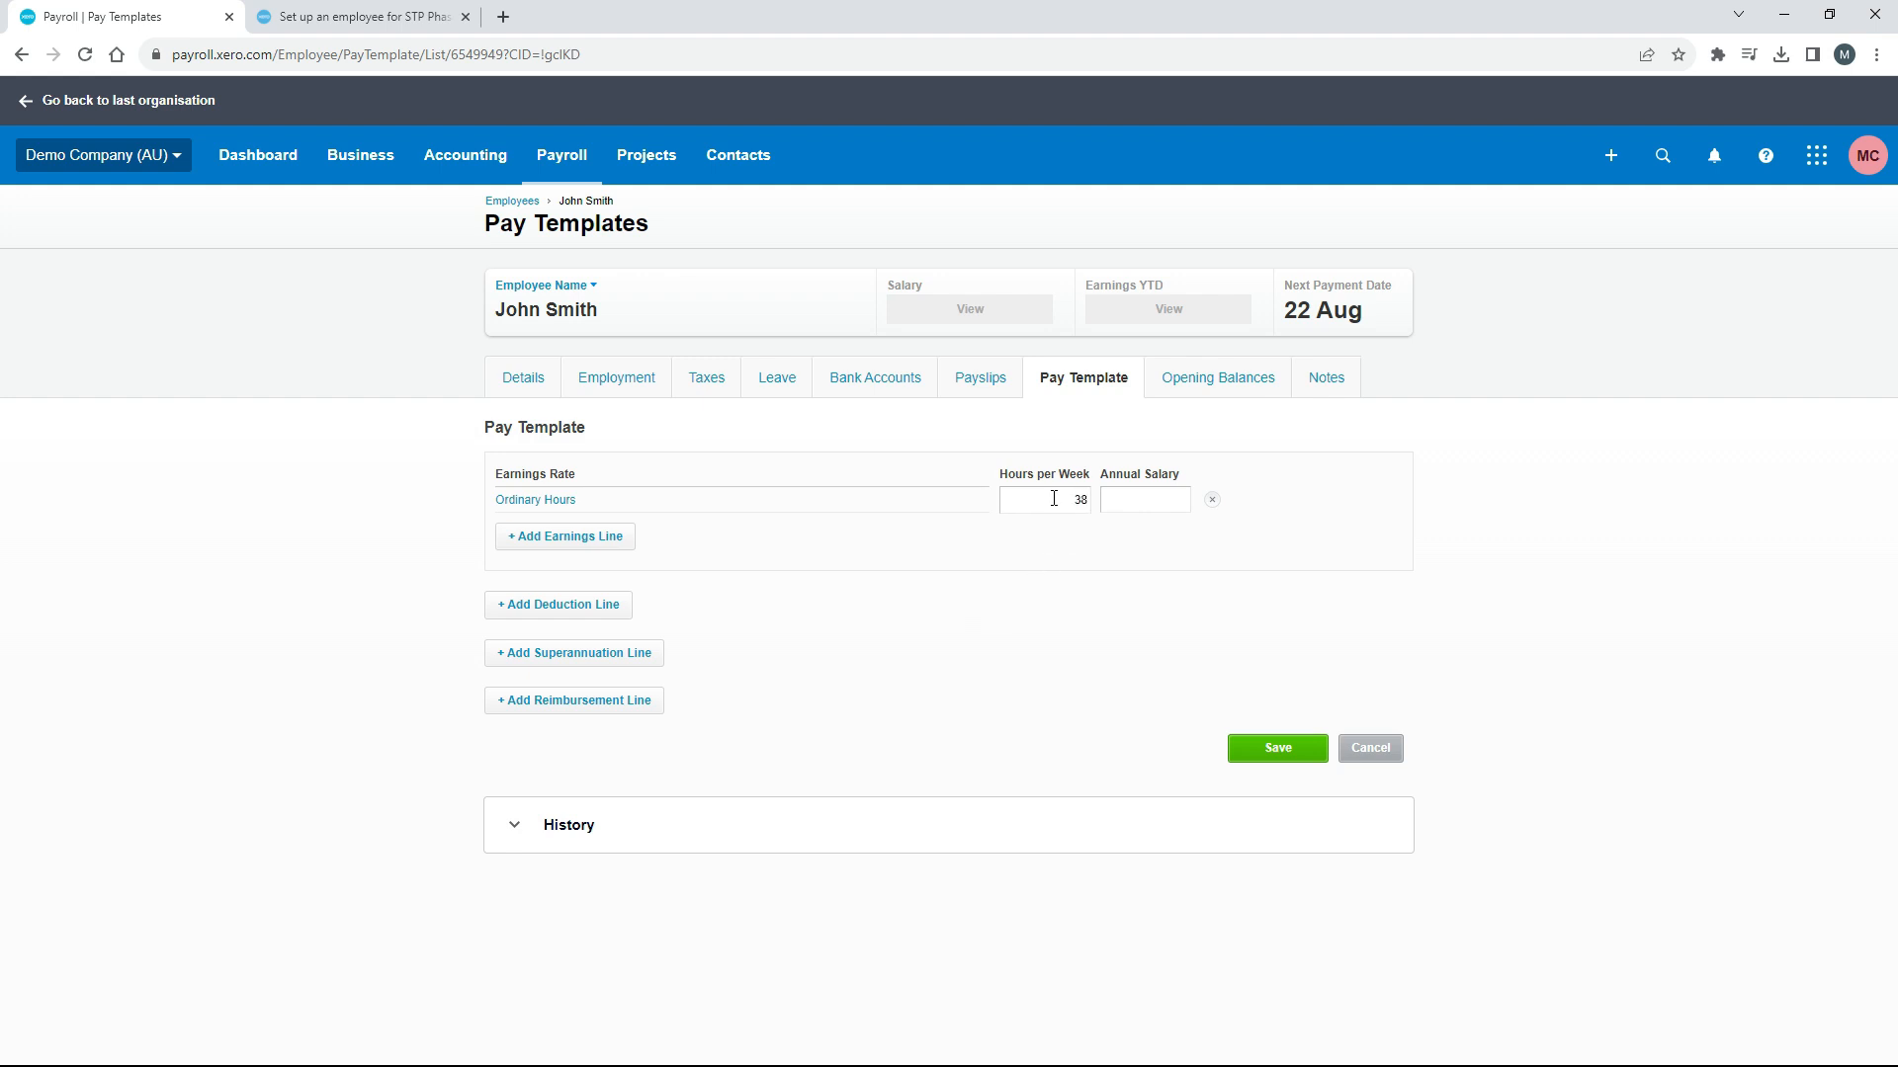
pyautogui.press('Tab')
pyautogui.write('100000')
pyautogui.click(1068, 533)
pyautogui.click(607, 545)
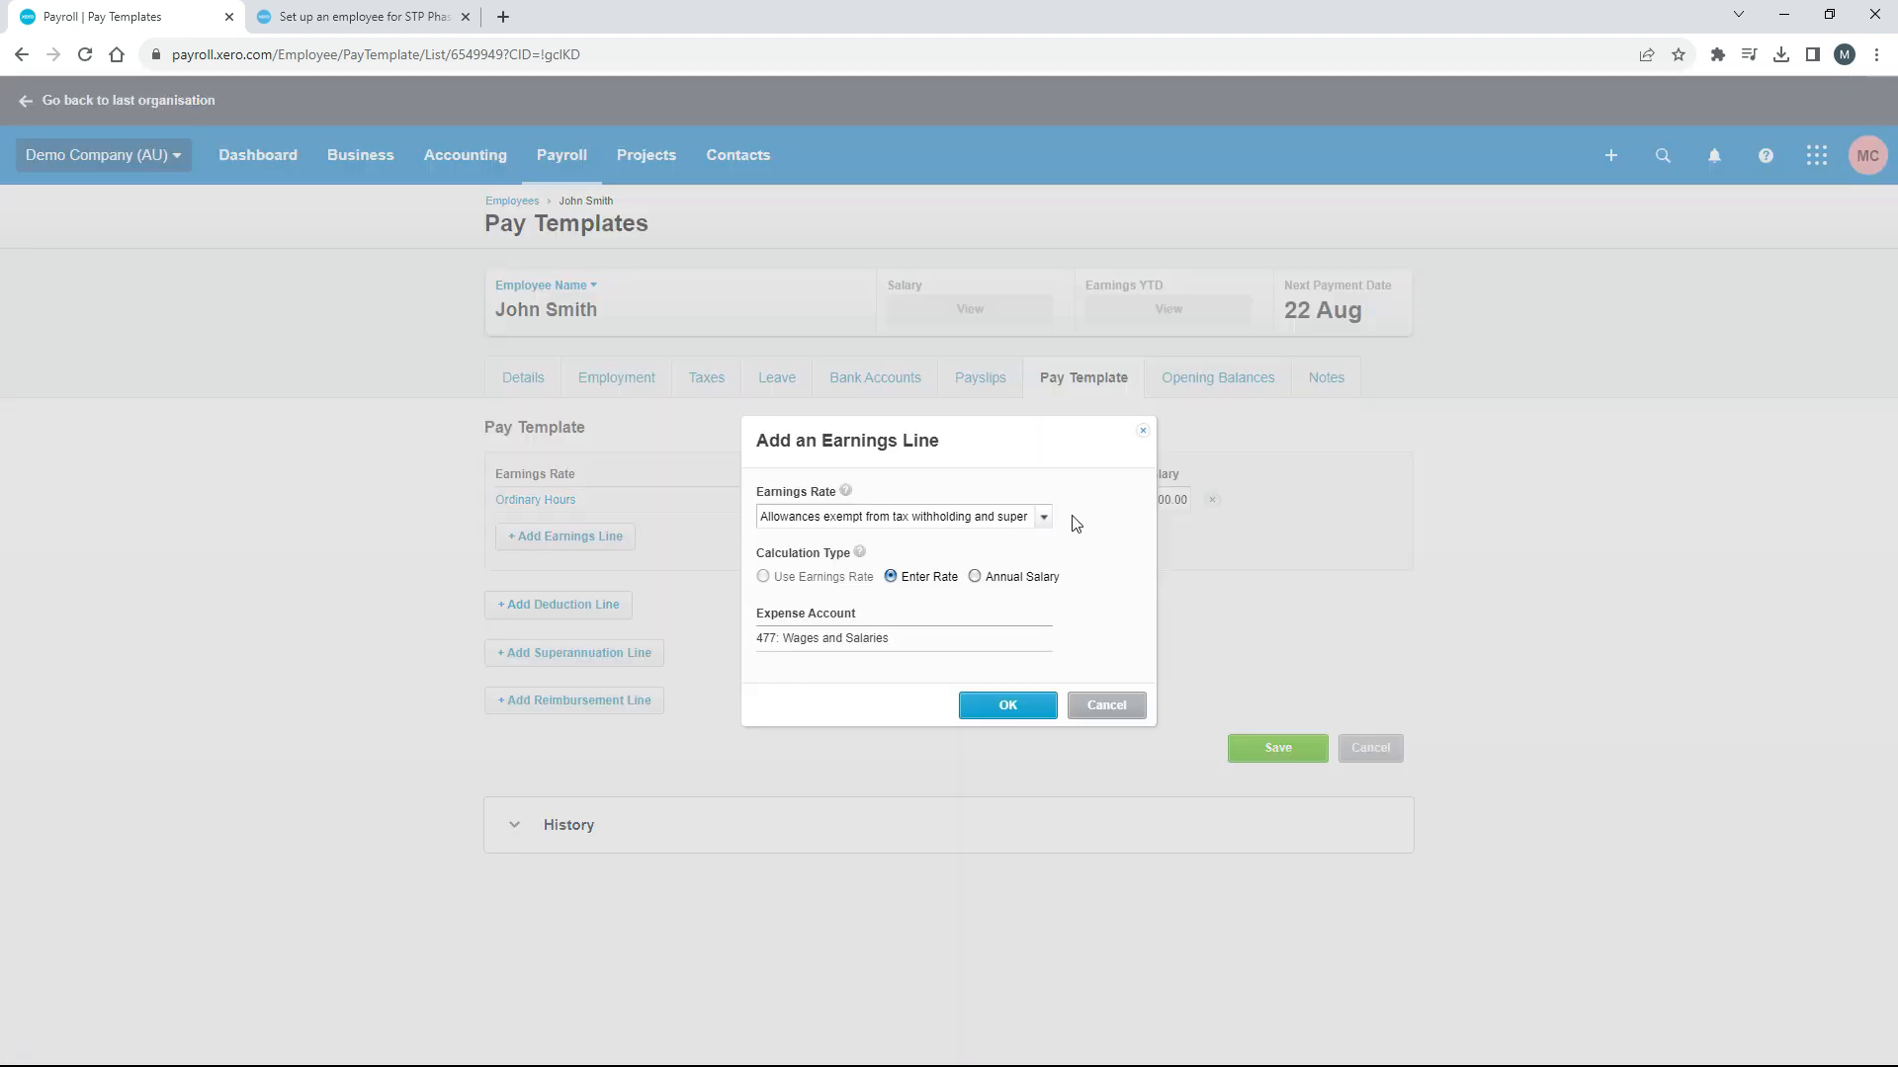
pyautogui.click(1043, 520)
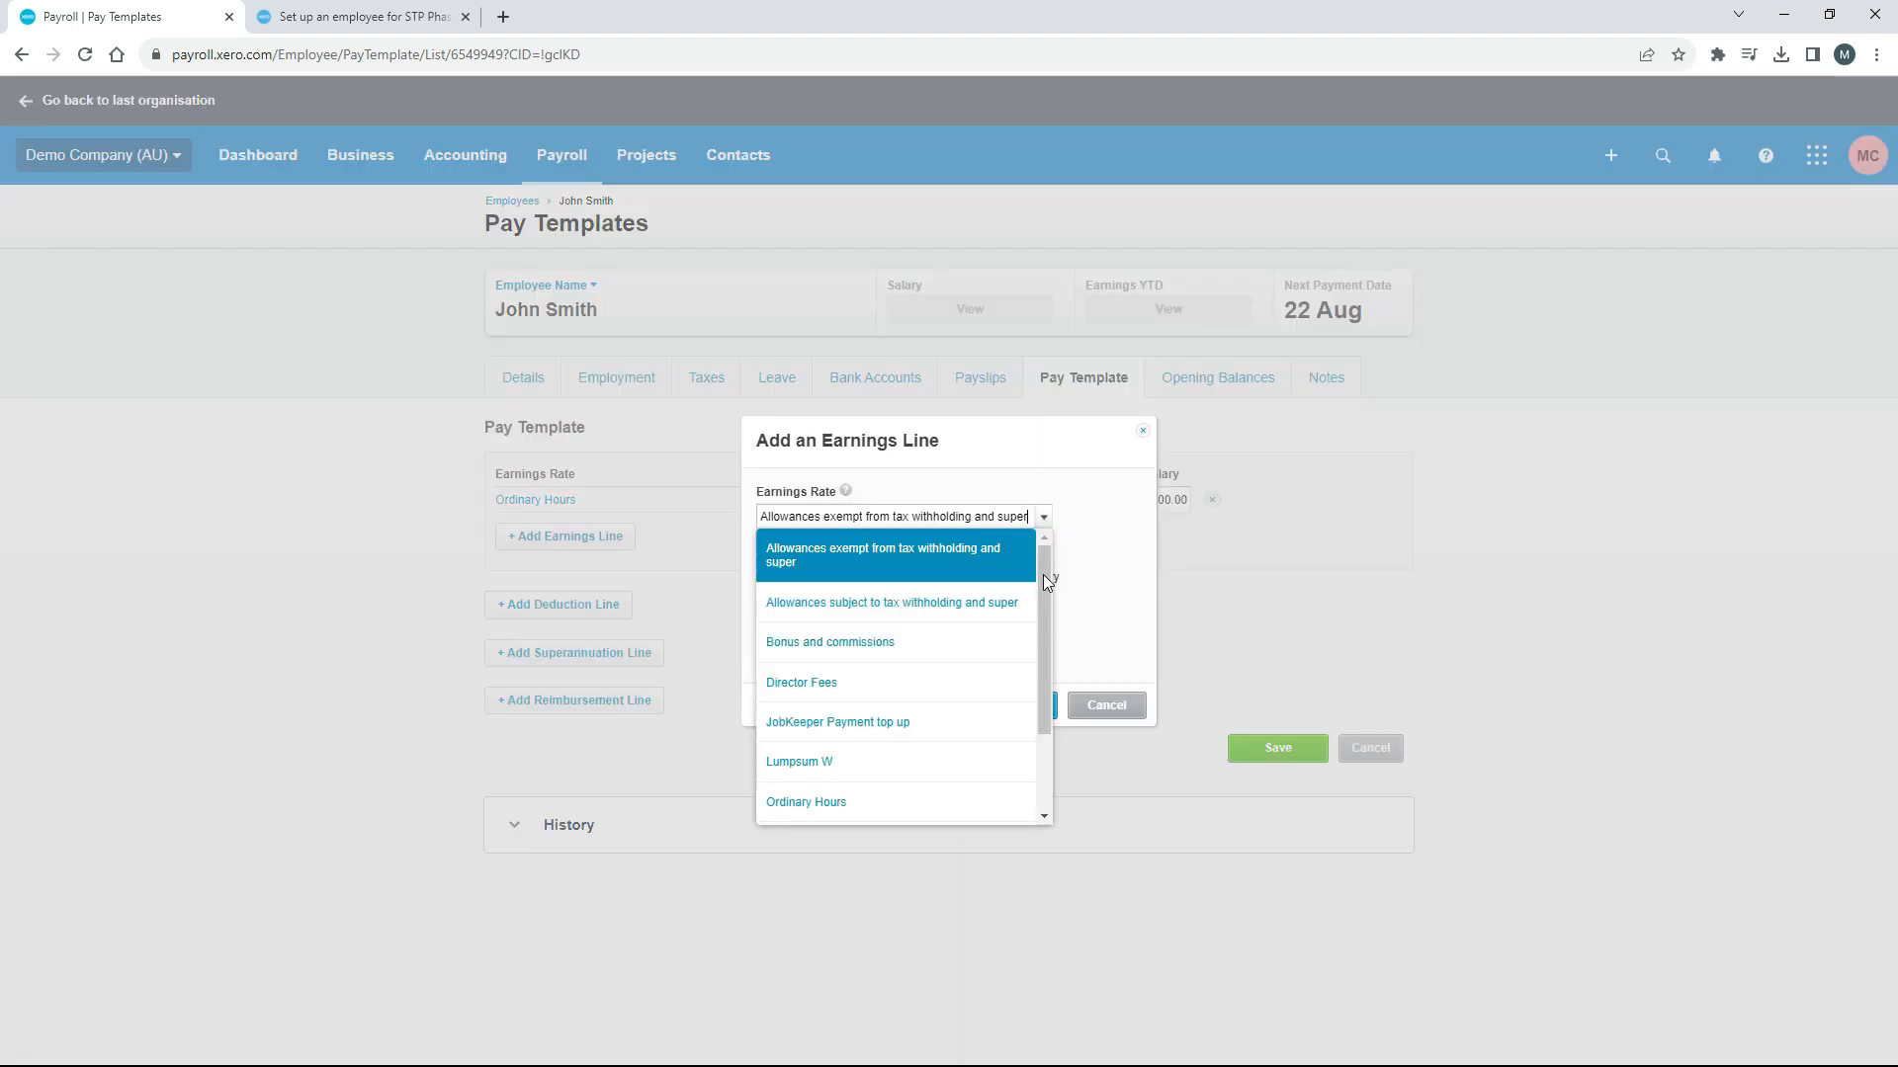
pyautogui.moveTo(1047, 581)
pyautogui.mouseDown()
pyautogui.moveTo(1055, 670)
pyautogui.moveTo(1050, 559)
pyautogui.mouseUp()
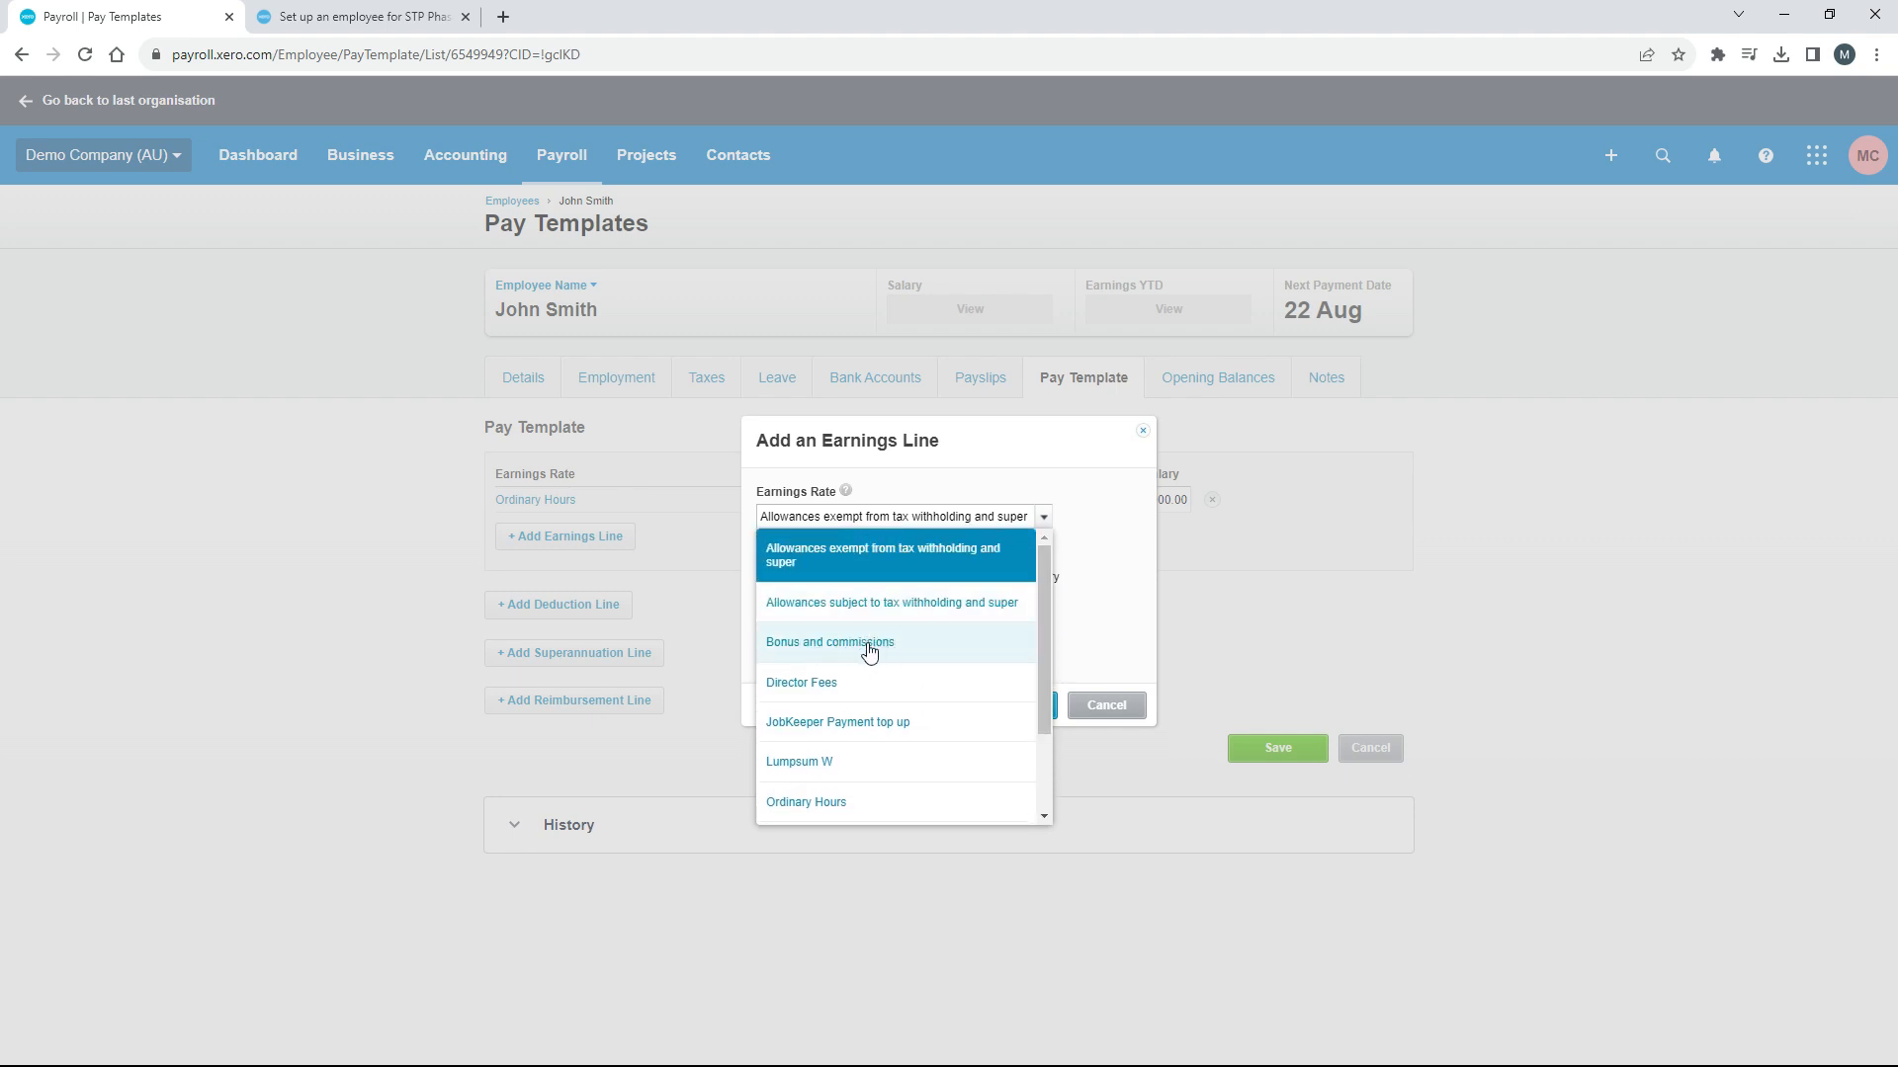
pyautogui.click(1095, 618)
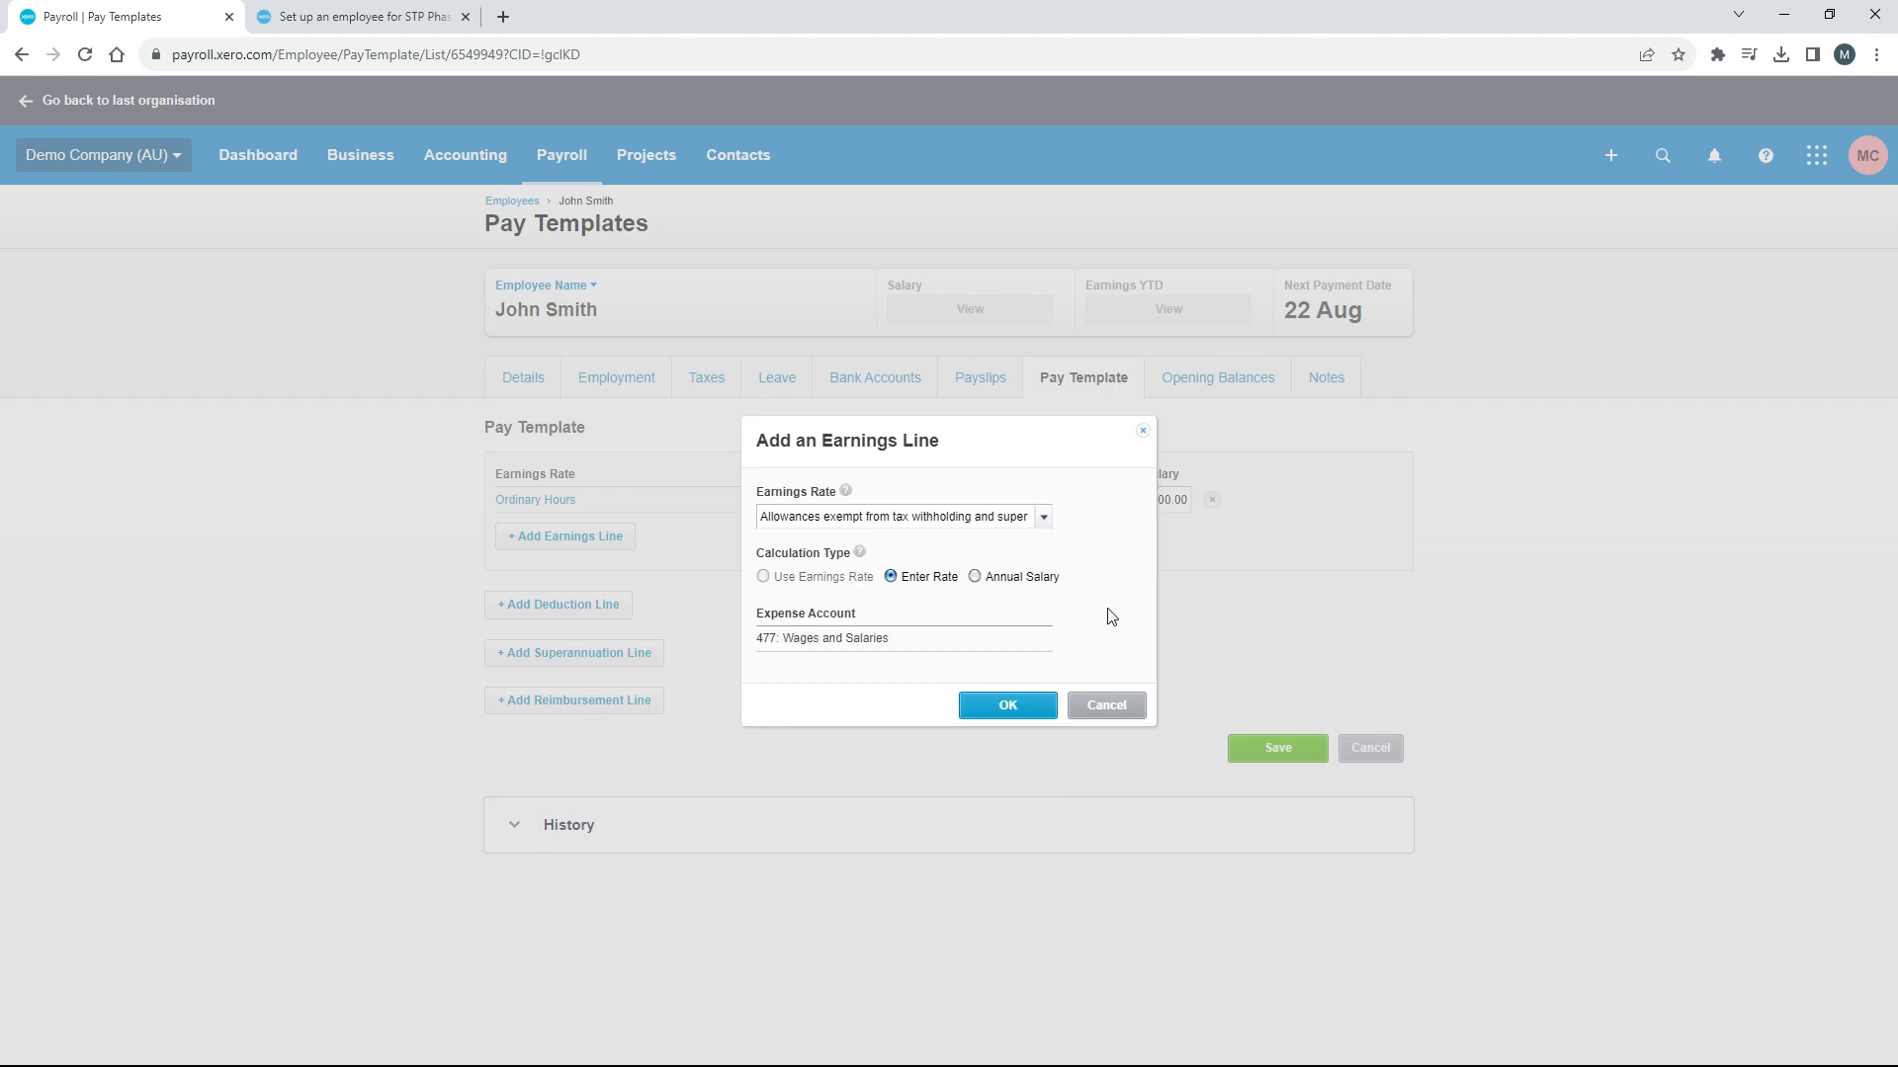
pyautogui.click(1106, 708)
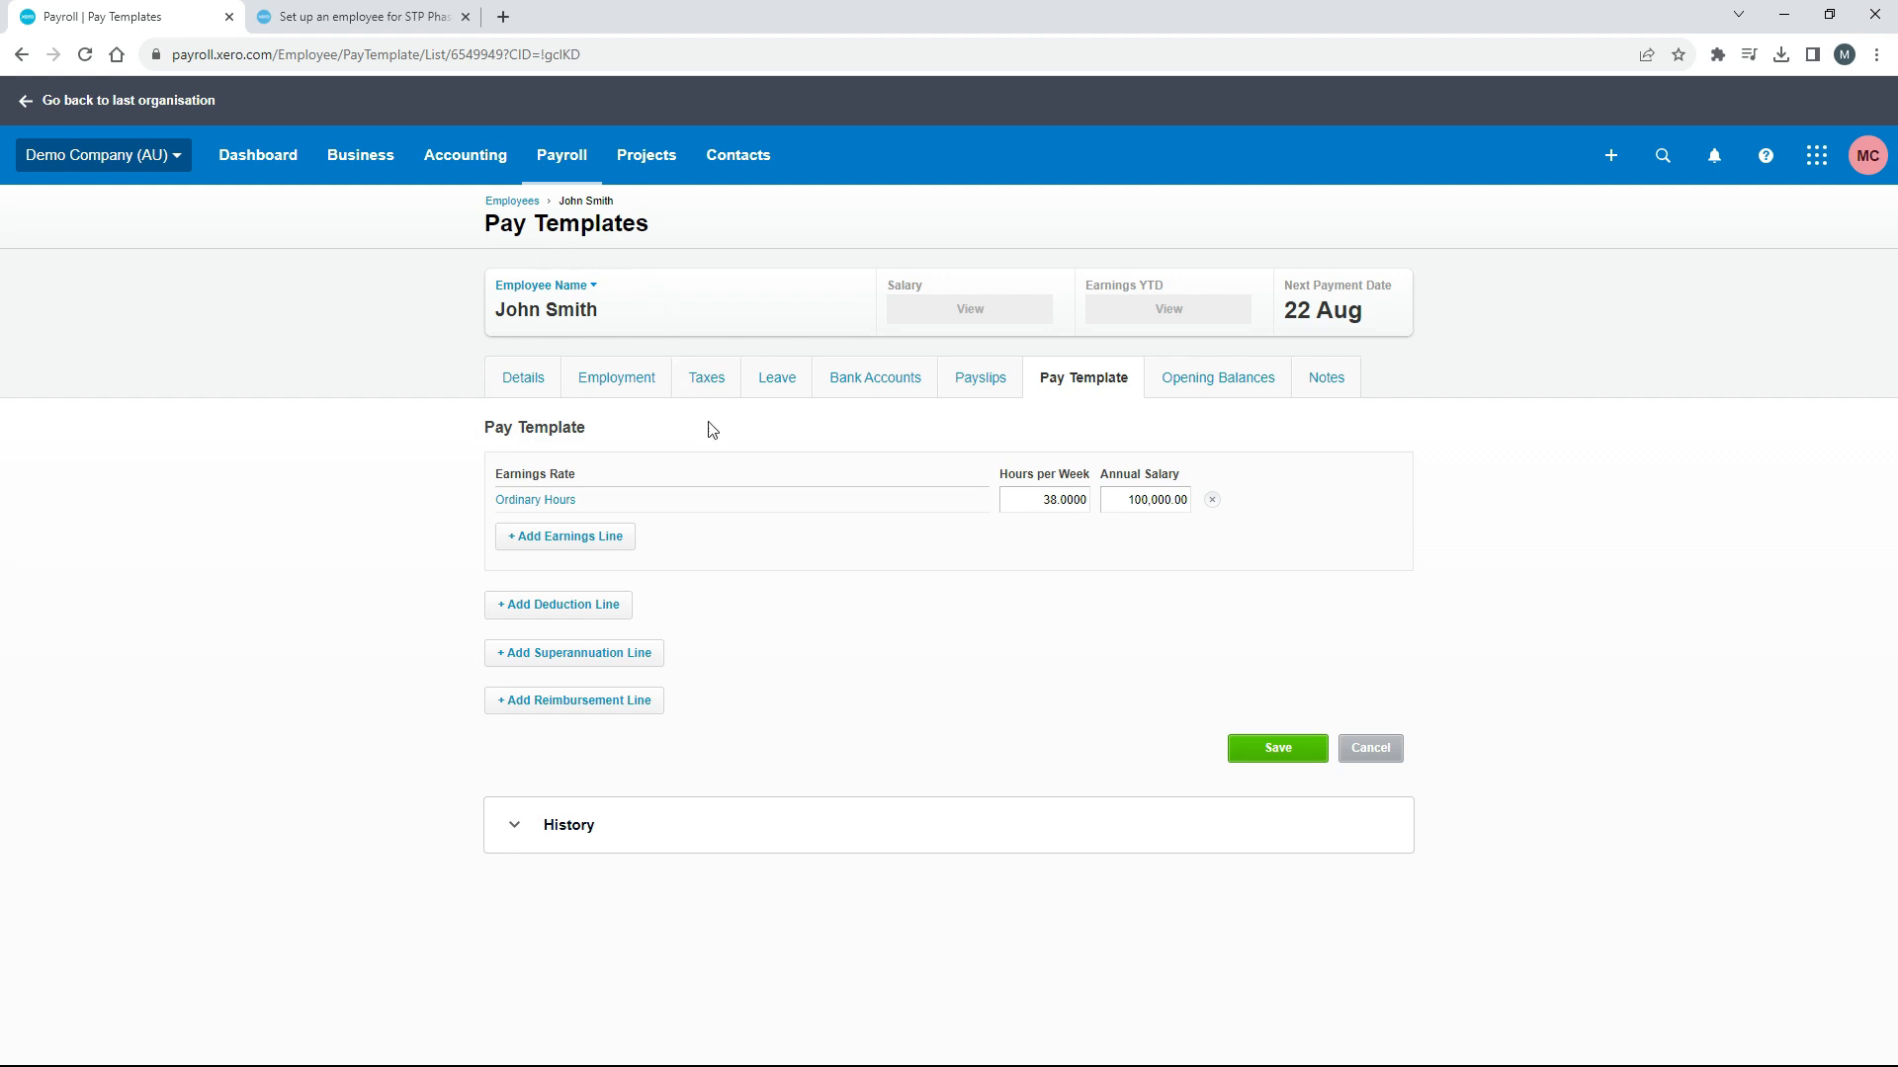
# Add a statutory-rate Superannuation Guarantee Contribution line and a fixed-amount Pre-Tax Voluntary Contribution (RESC) line of 100.00 to the pay template.
pyautogui.click(613, 654)
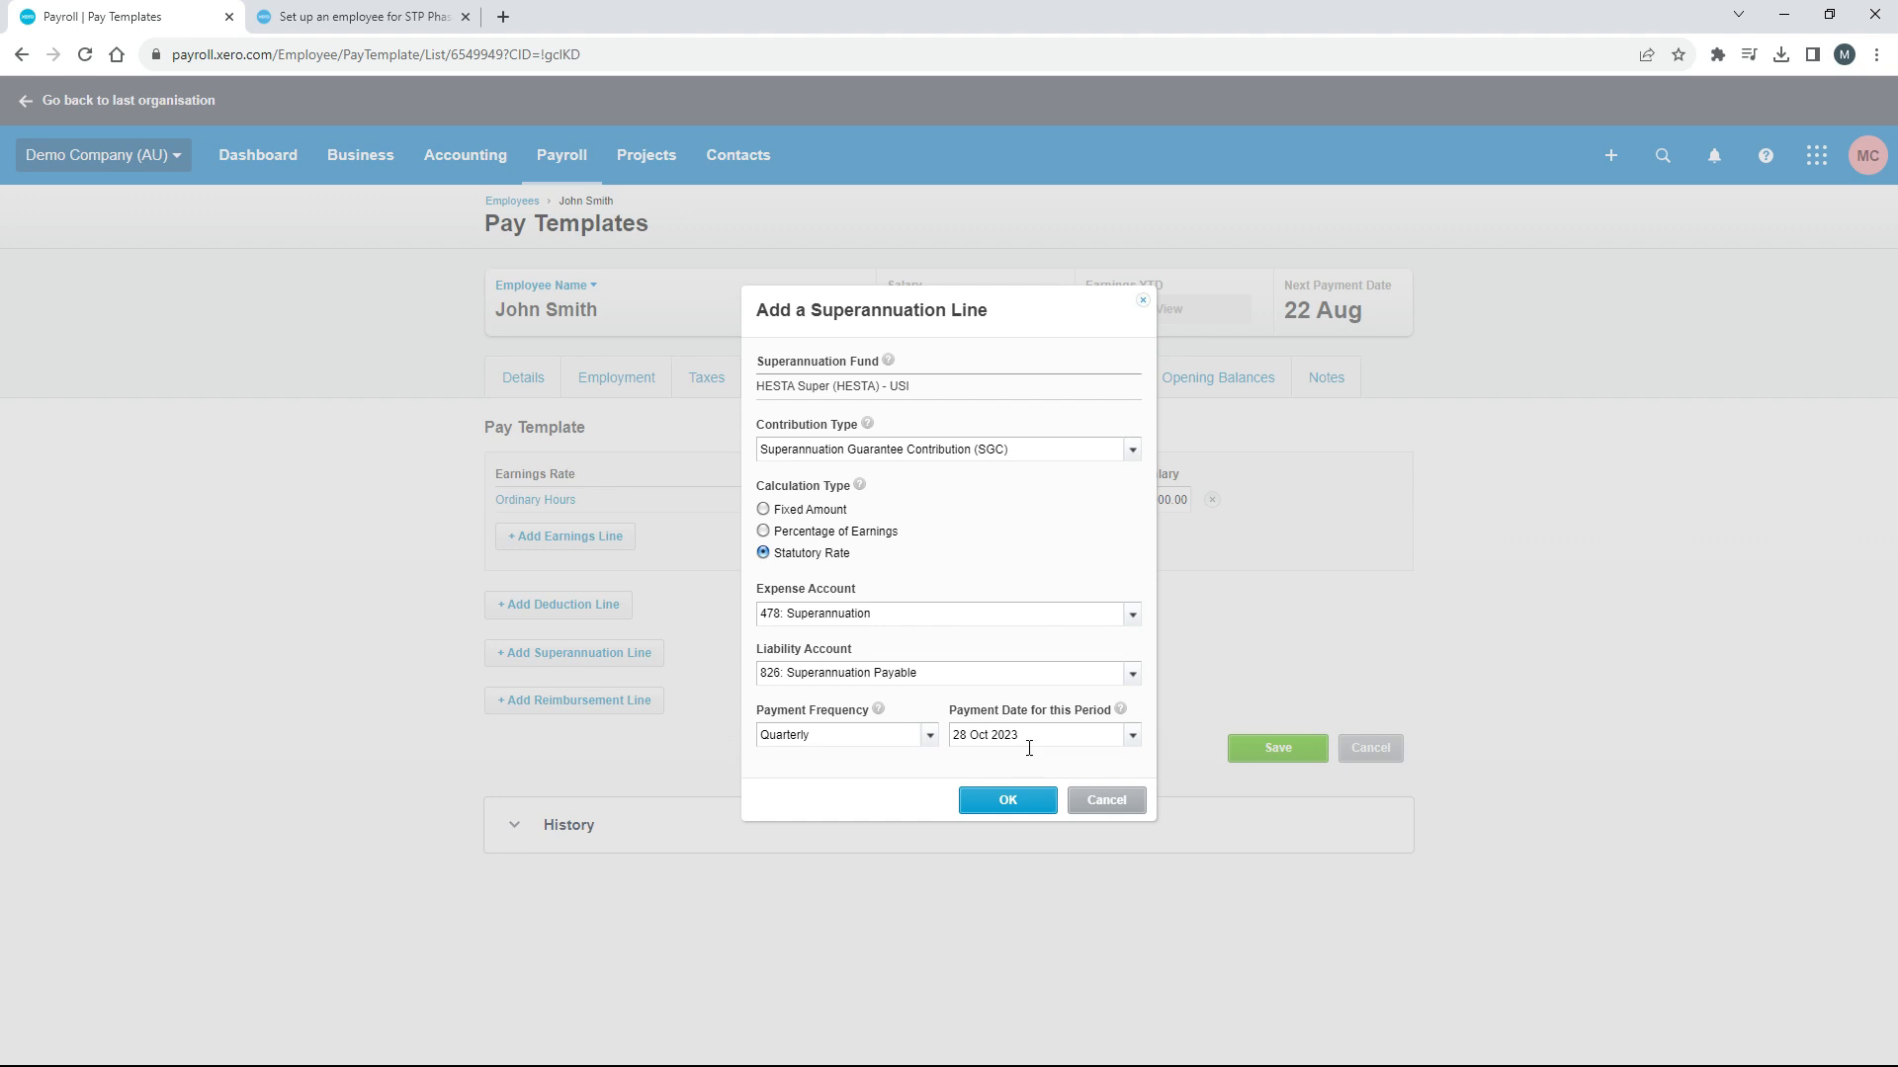
pyautogui.click(1008, 802)
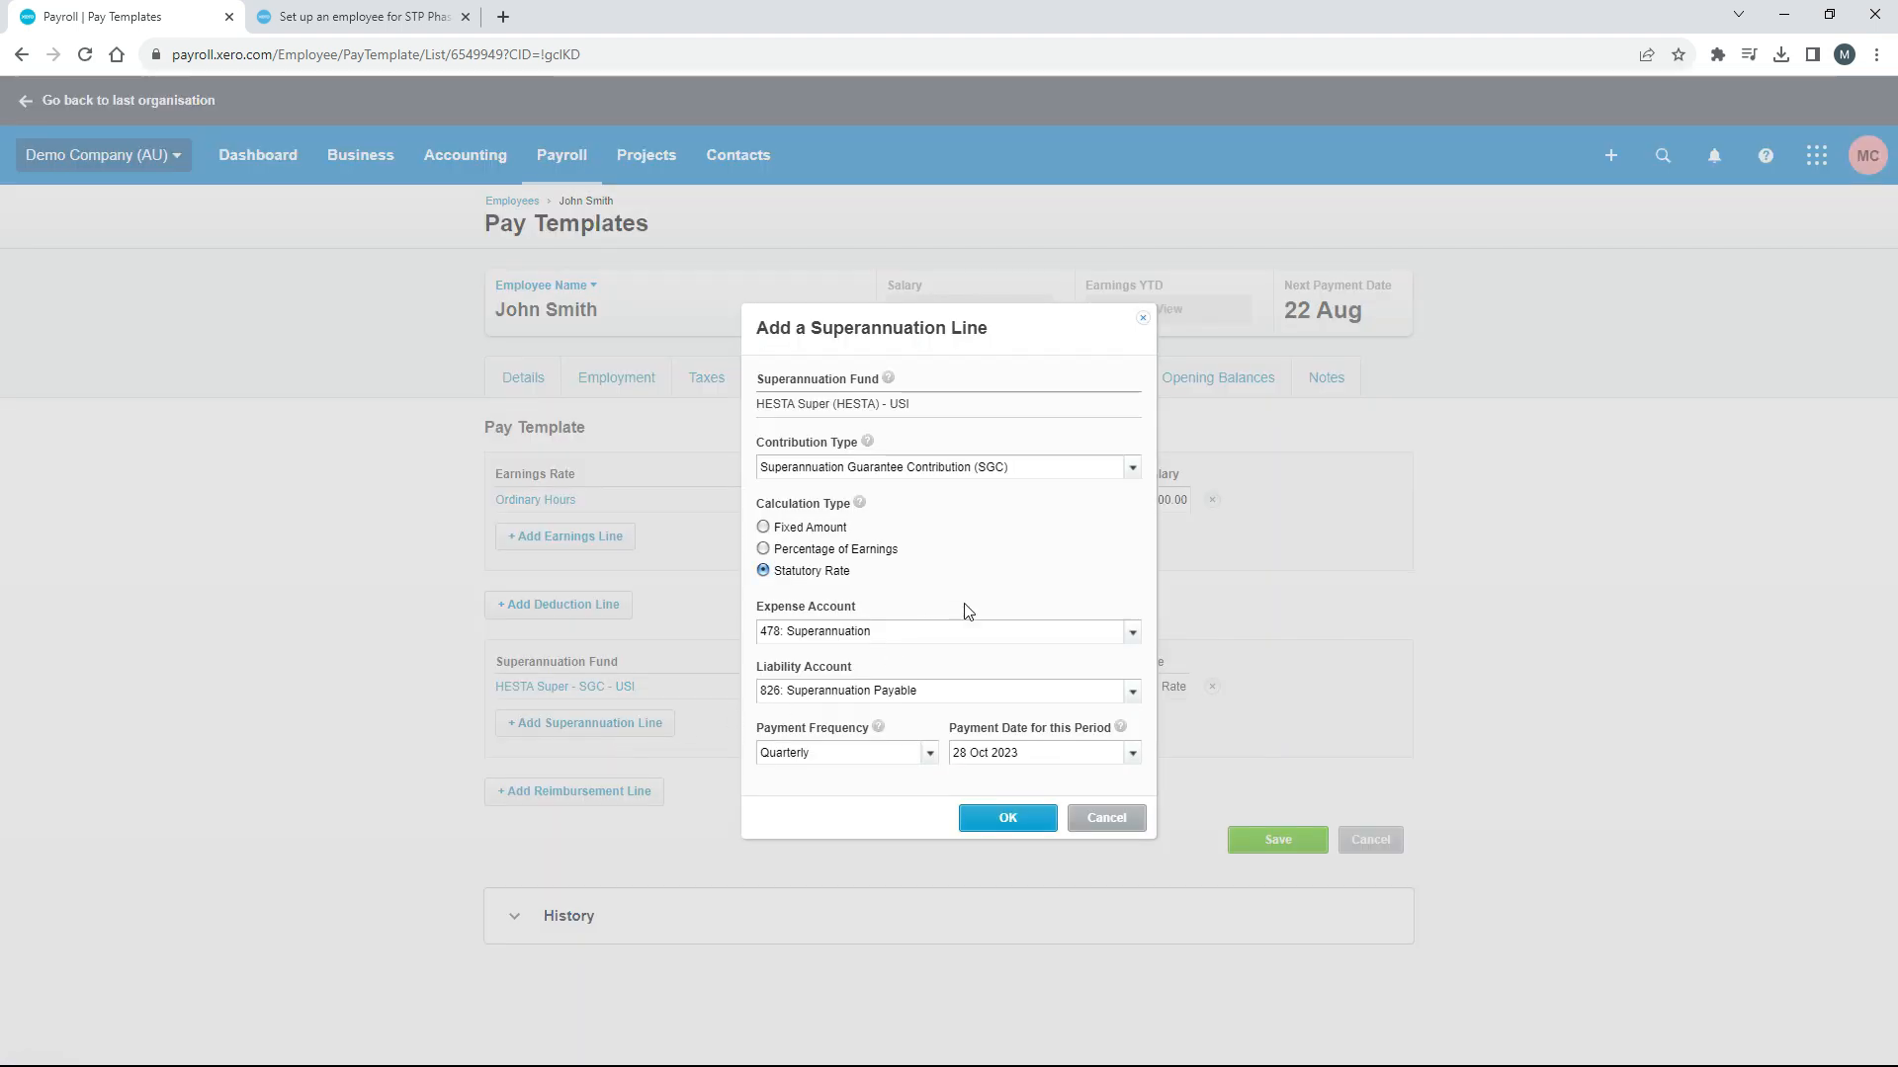
pyautogui.click(1132, 470)
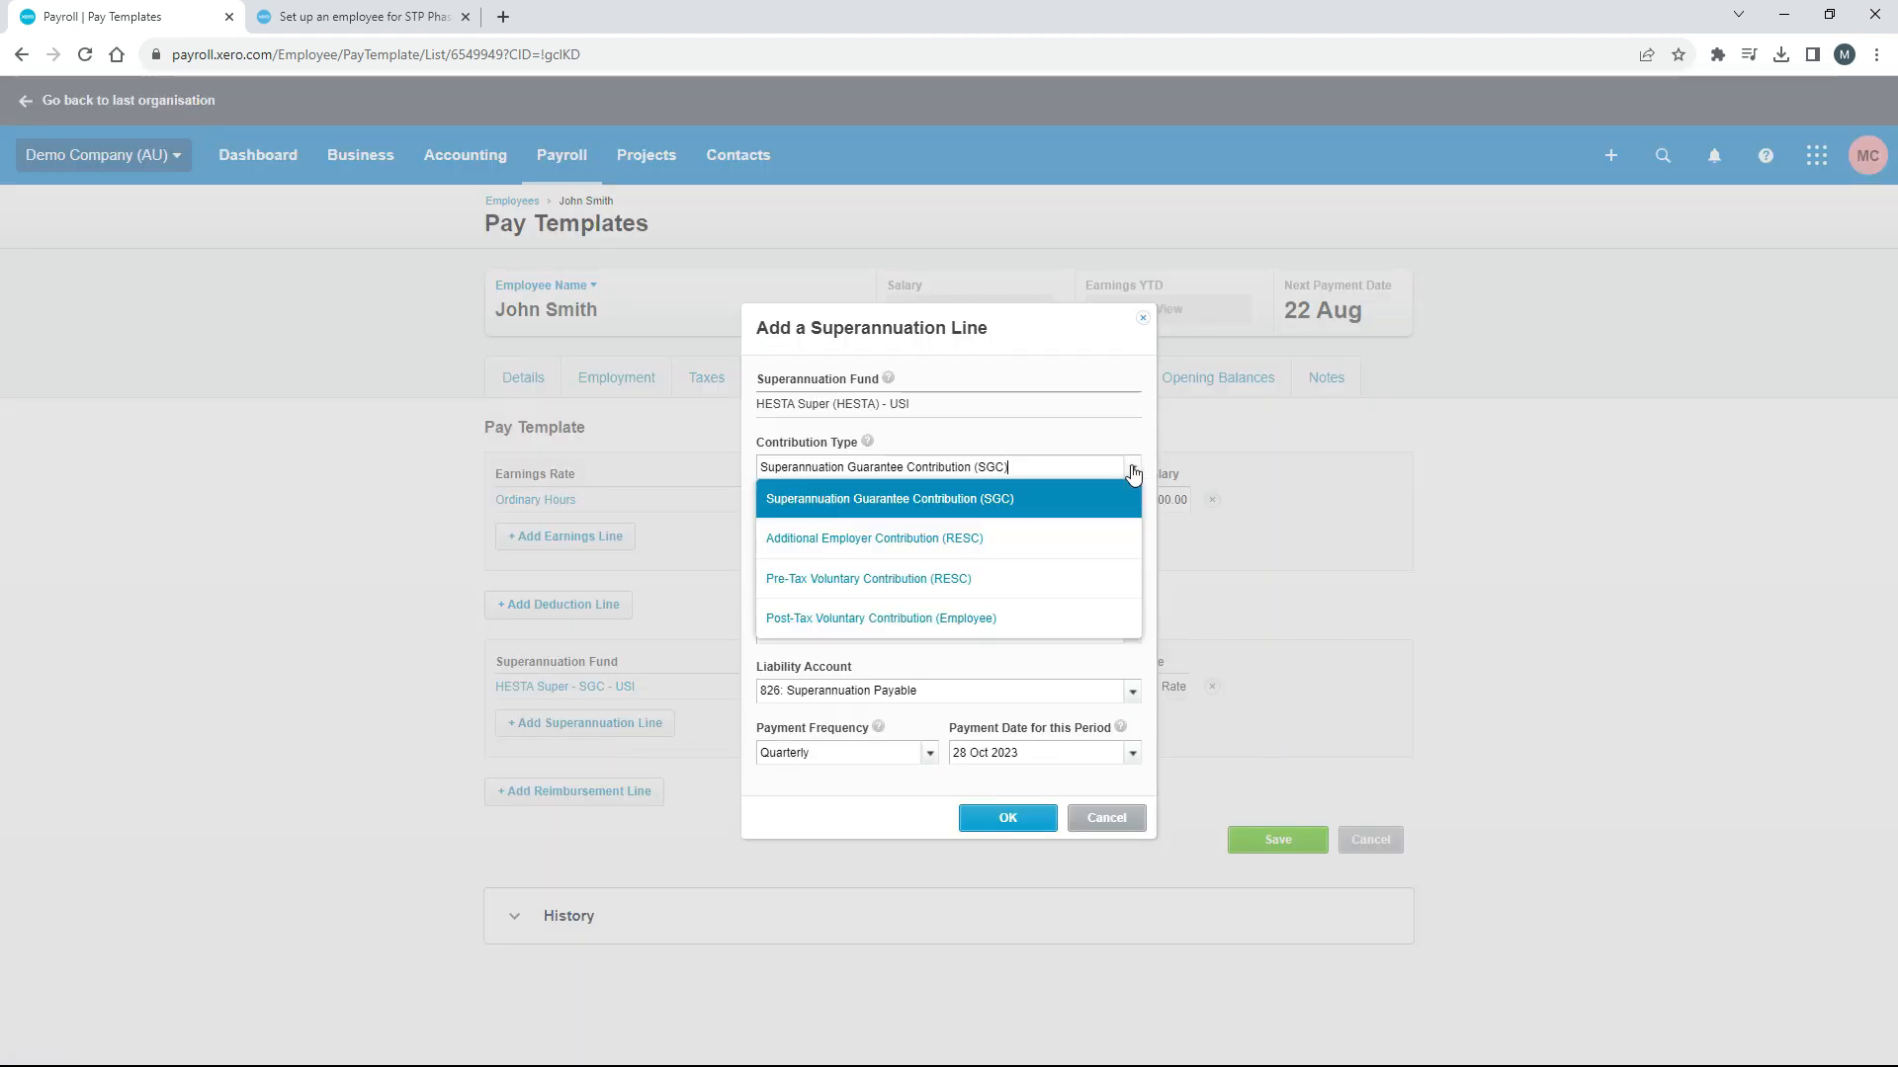
pyautogui.click(882, 582)
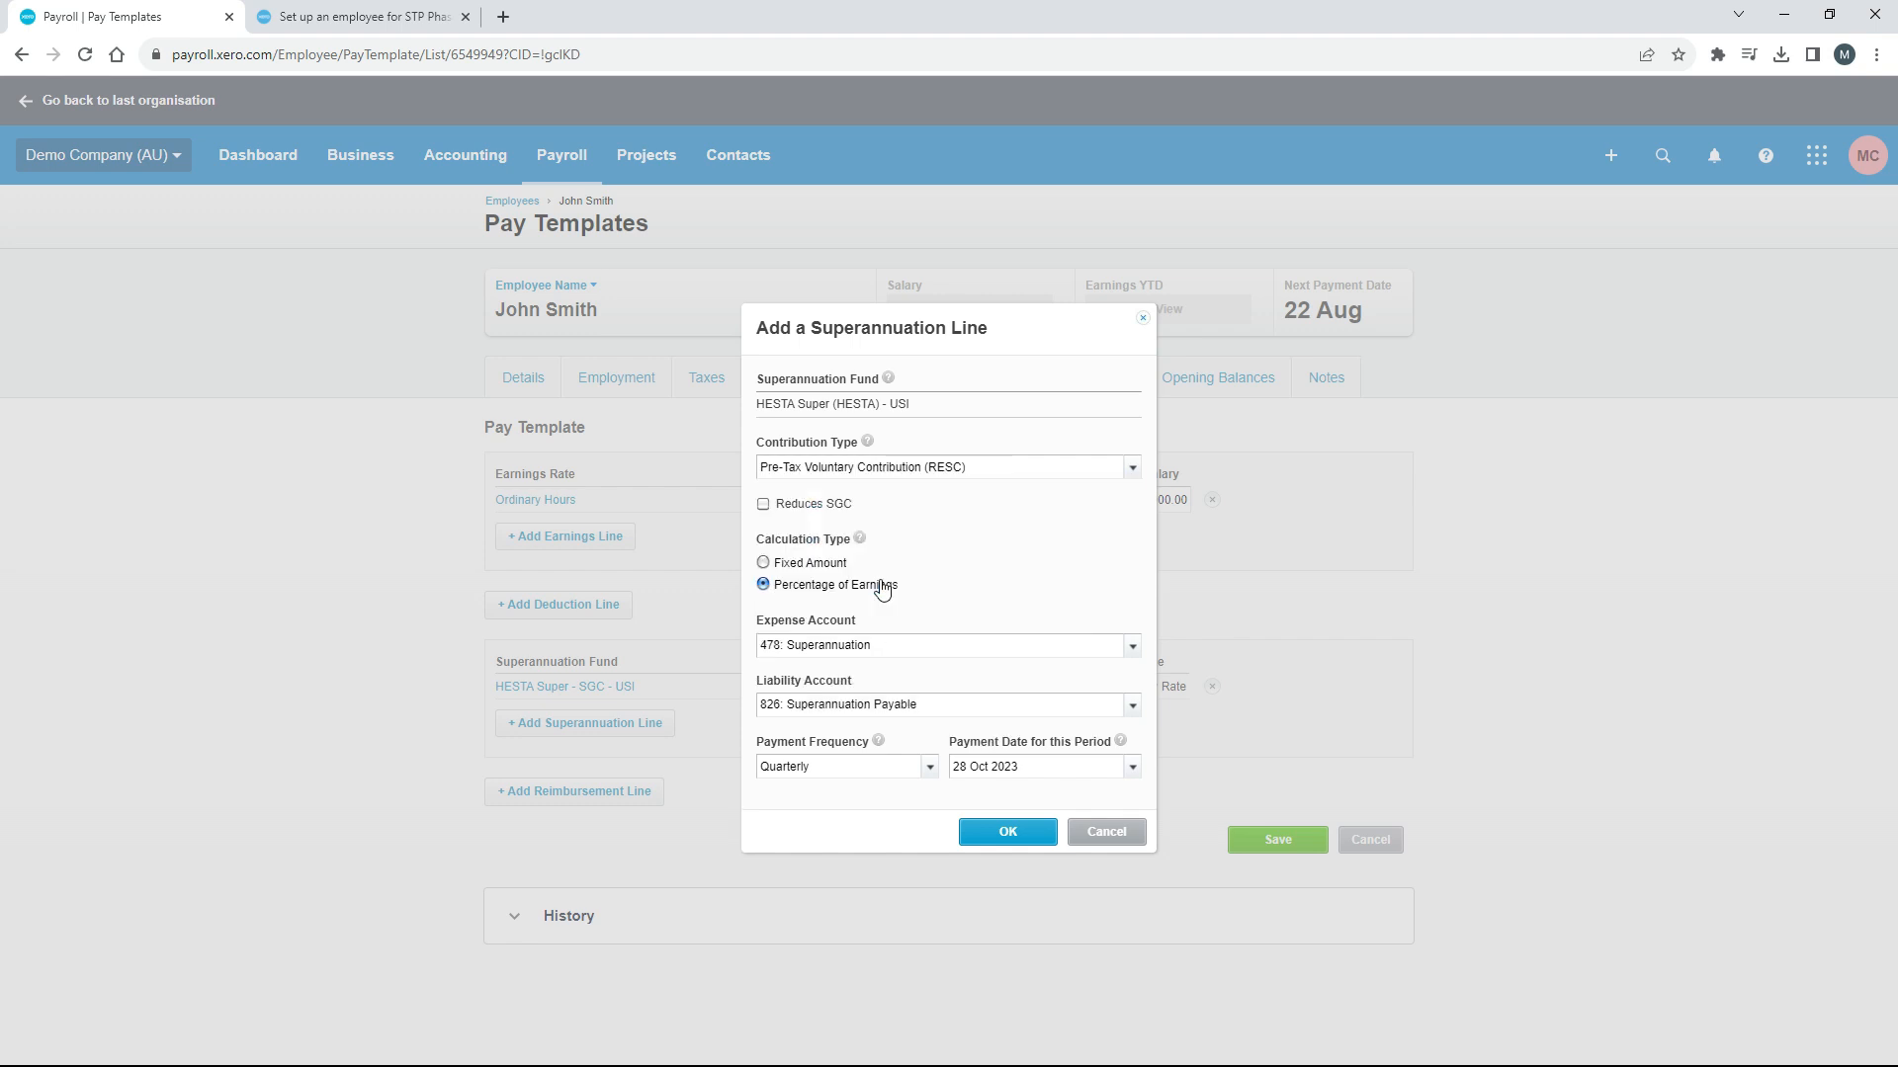
pyautogui.click(830, 572)
pyautogui.click(1021, 836)
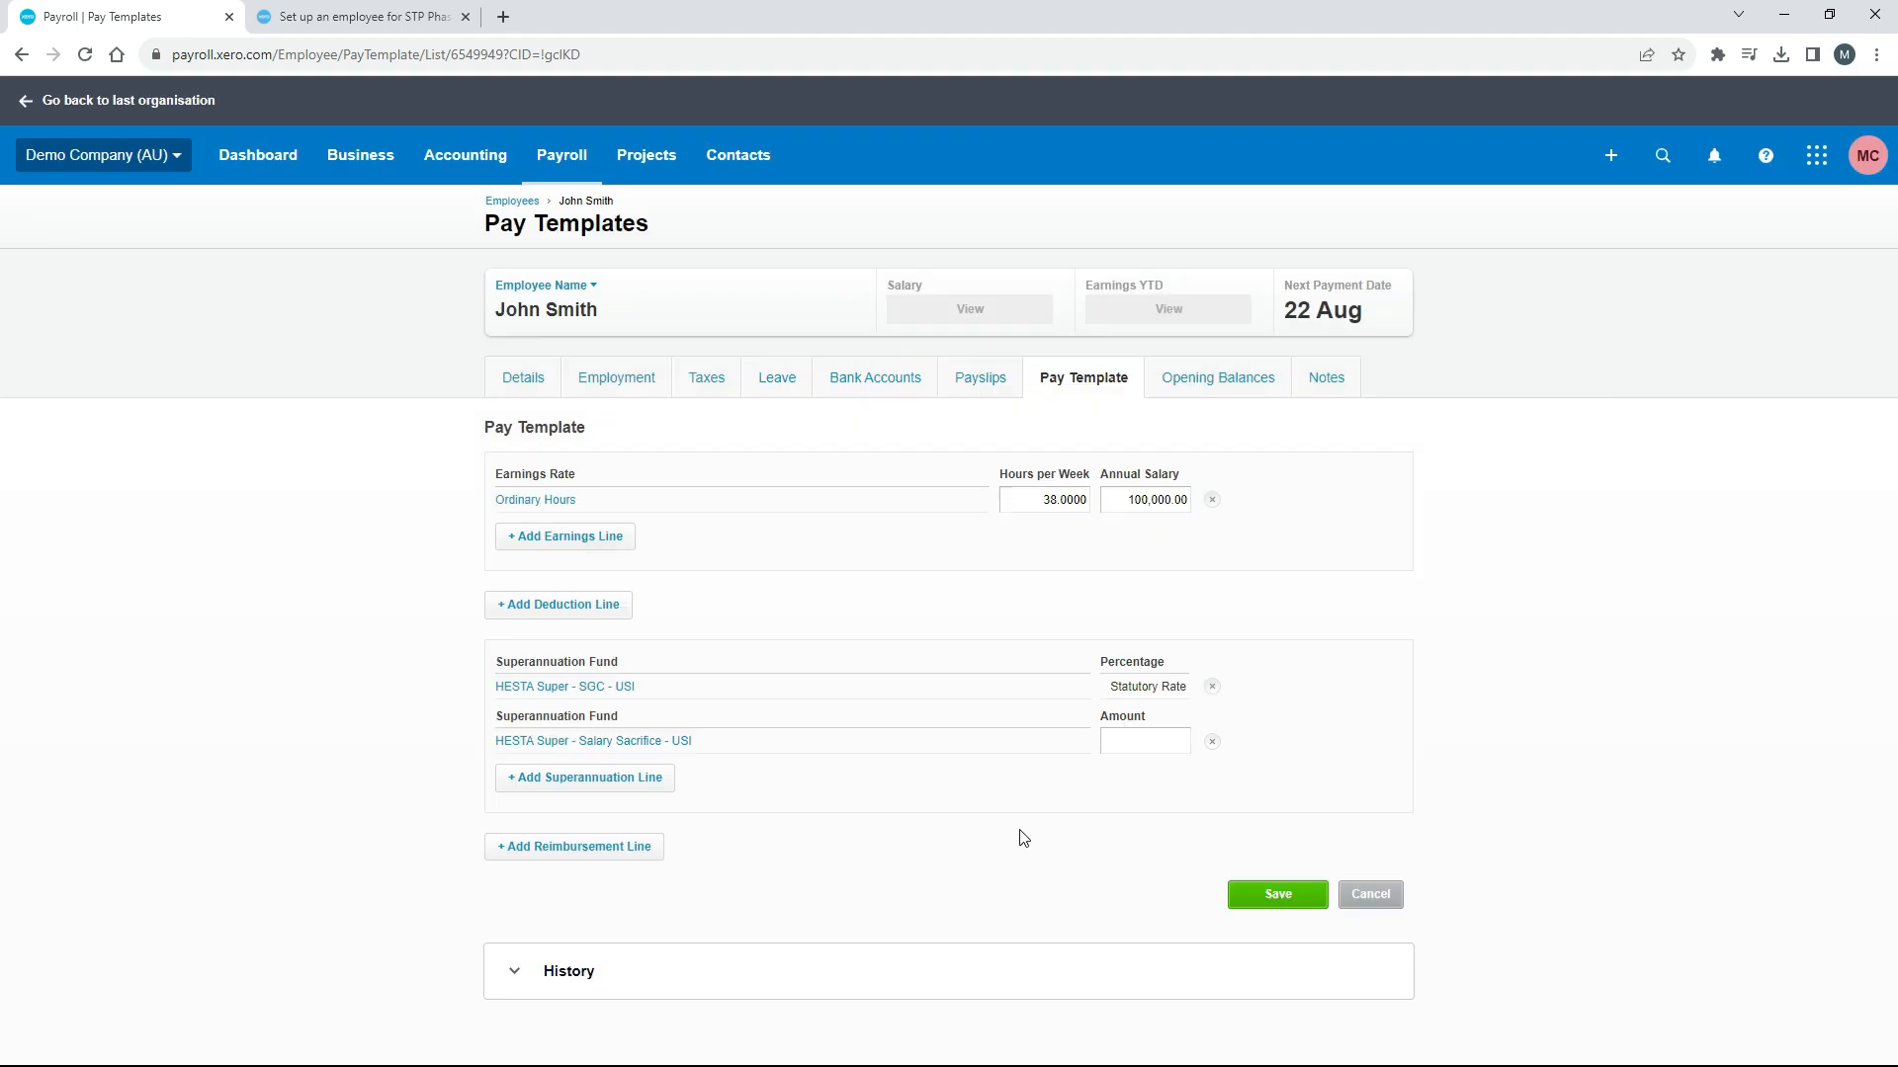
pyautogui.click(1133, 734)
pyautogui.write('100')
pyautogui.click(1141, 779)
# Add a fixed-amount Union Fees/Subscriptions deduction line of 10.00 and save the pay template.
pyautogui.click(574, 613)
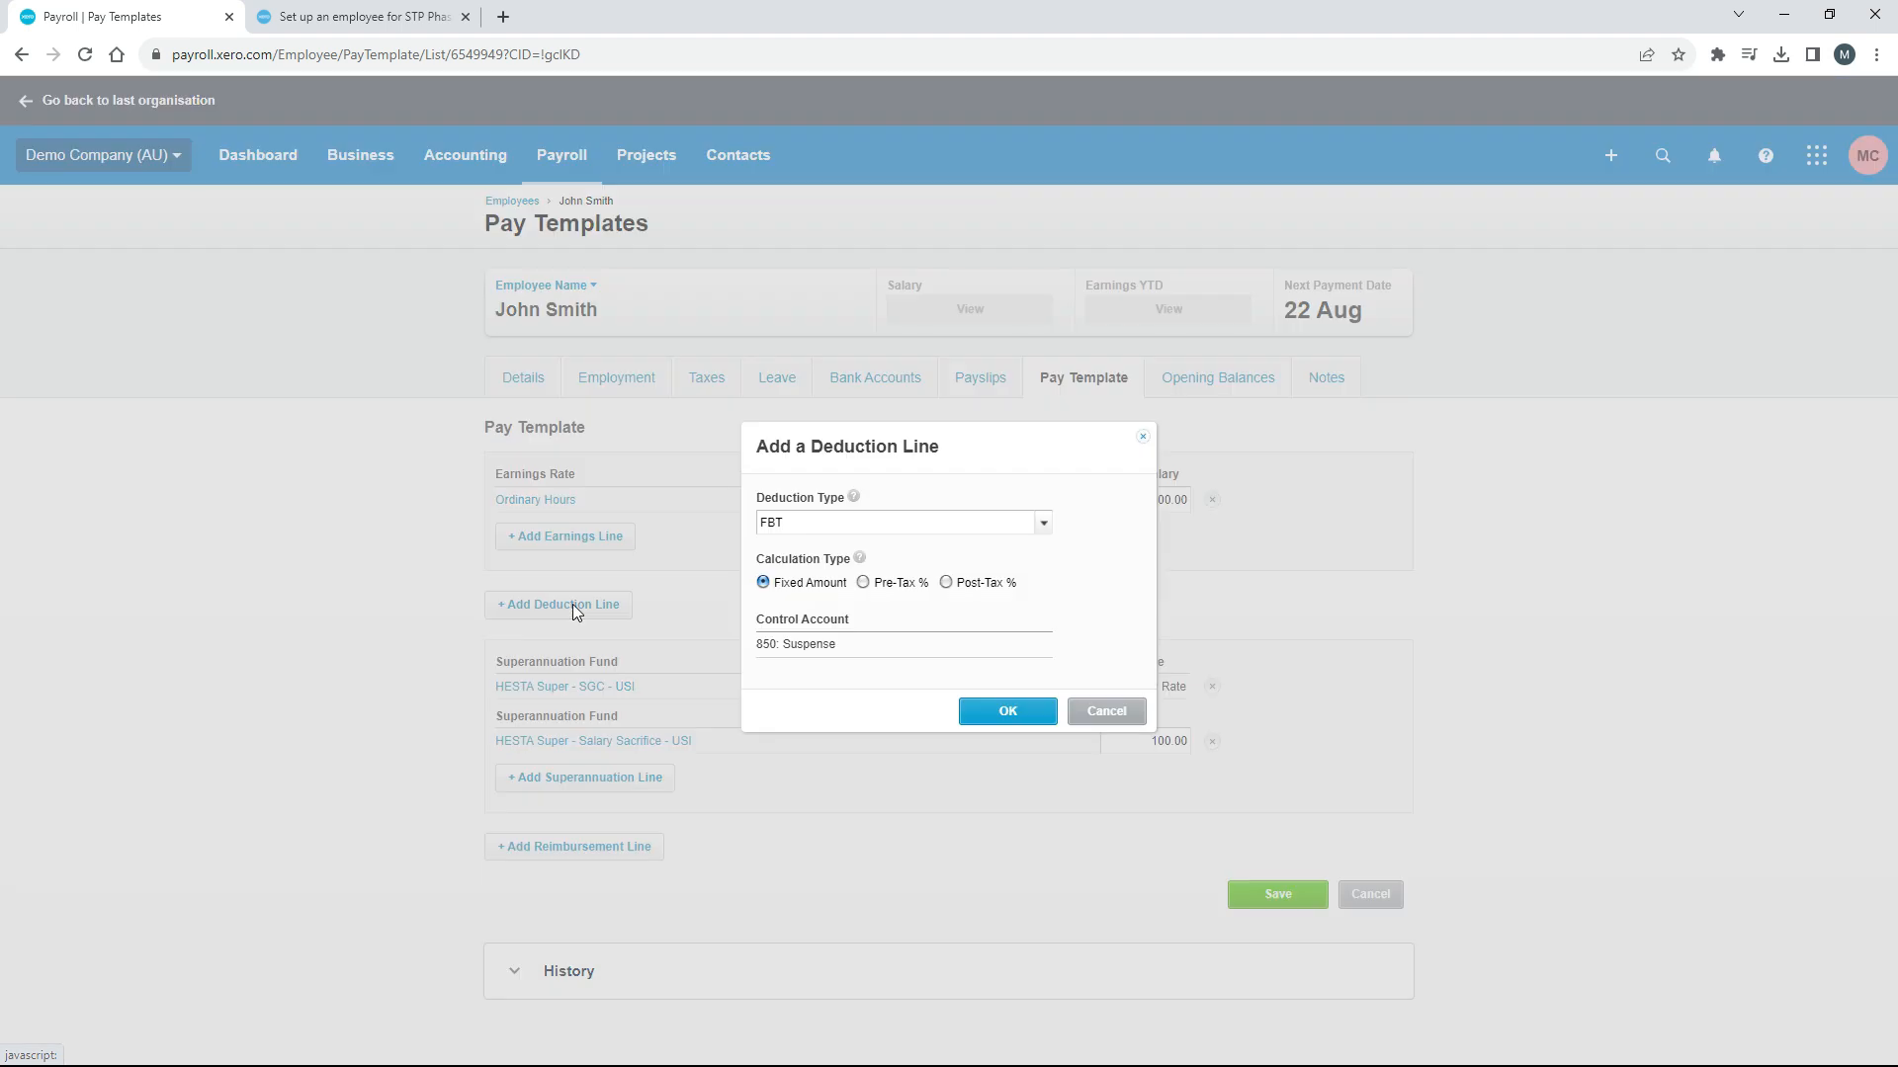
pyautogui.click(1044, 527)
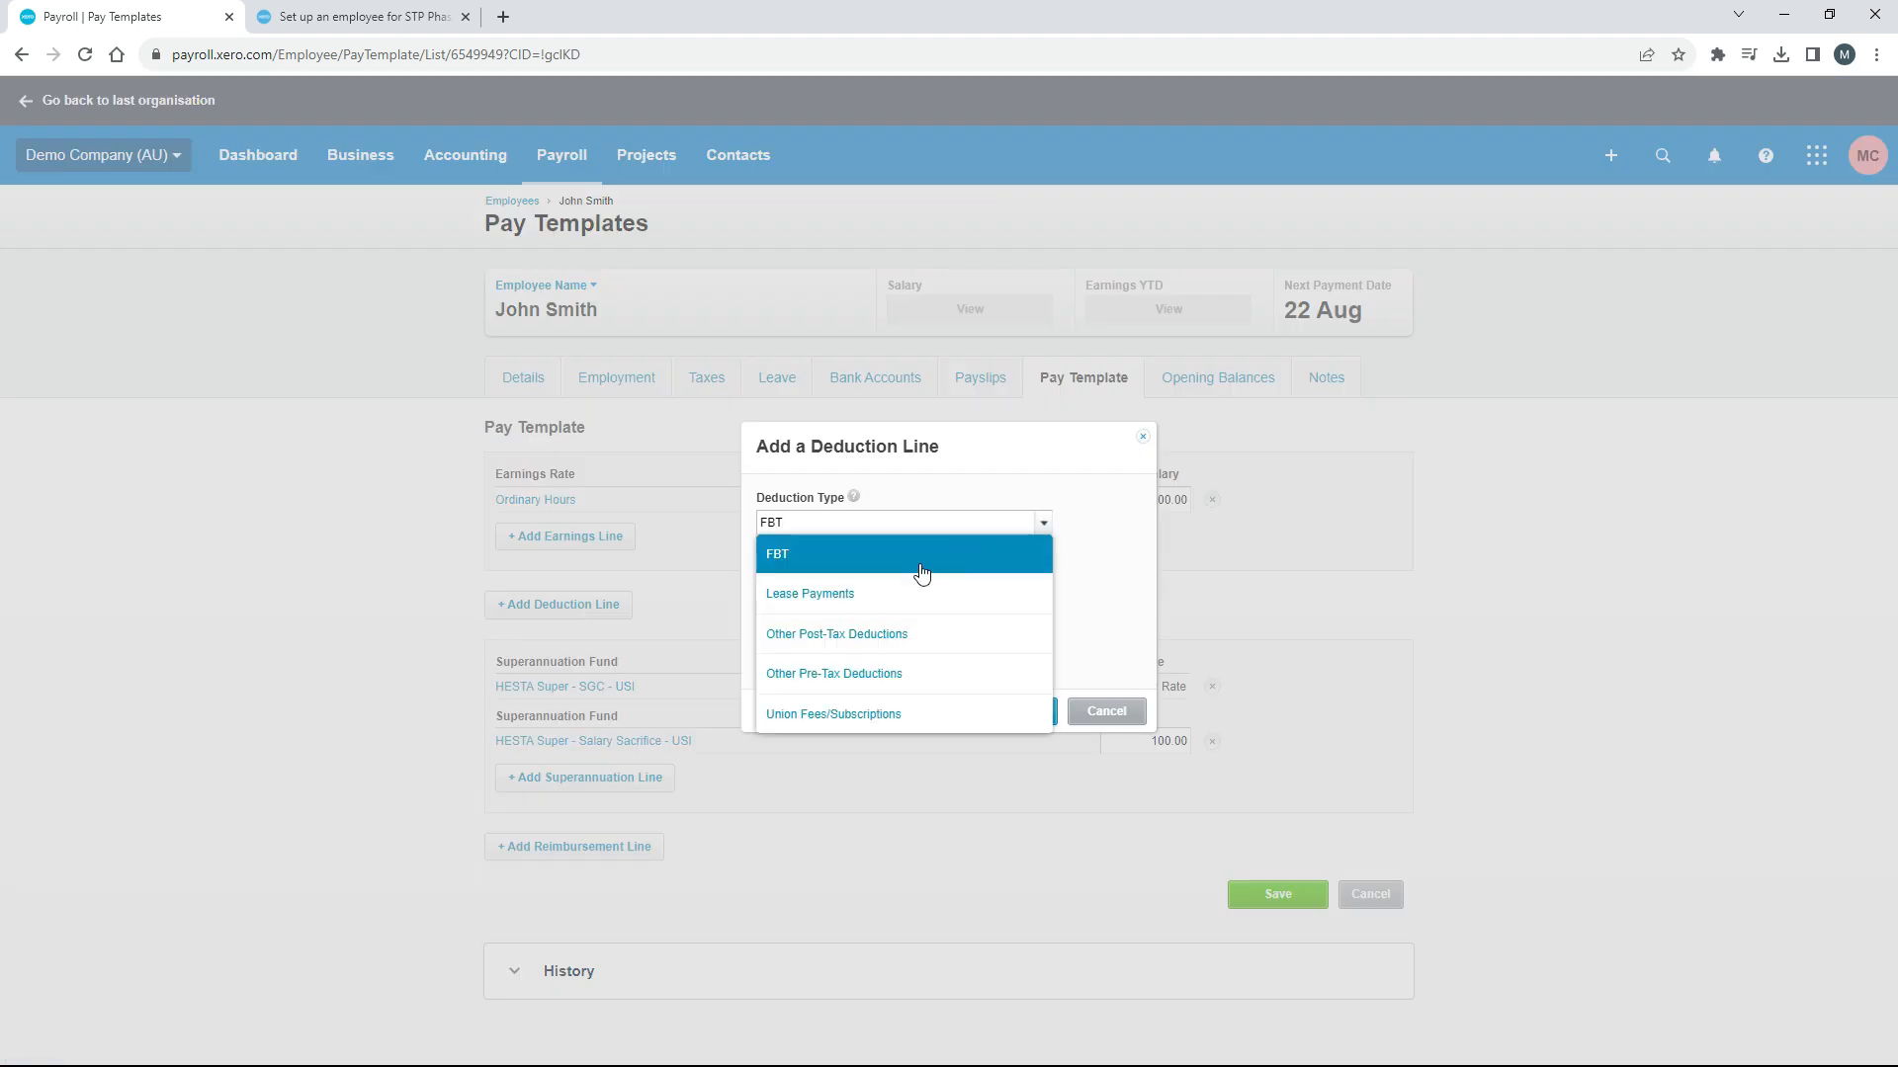
pyautogui.click(875, 715)
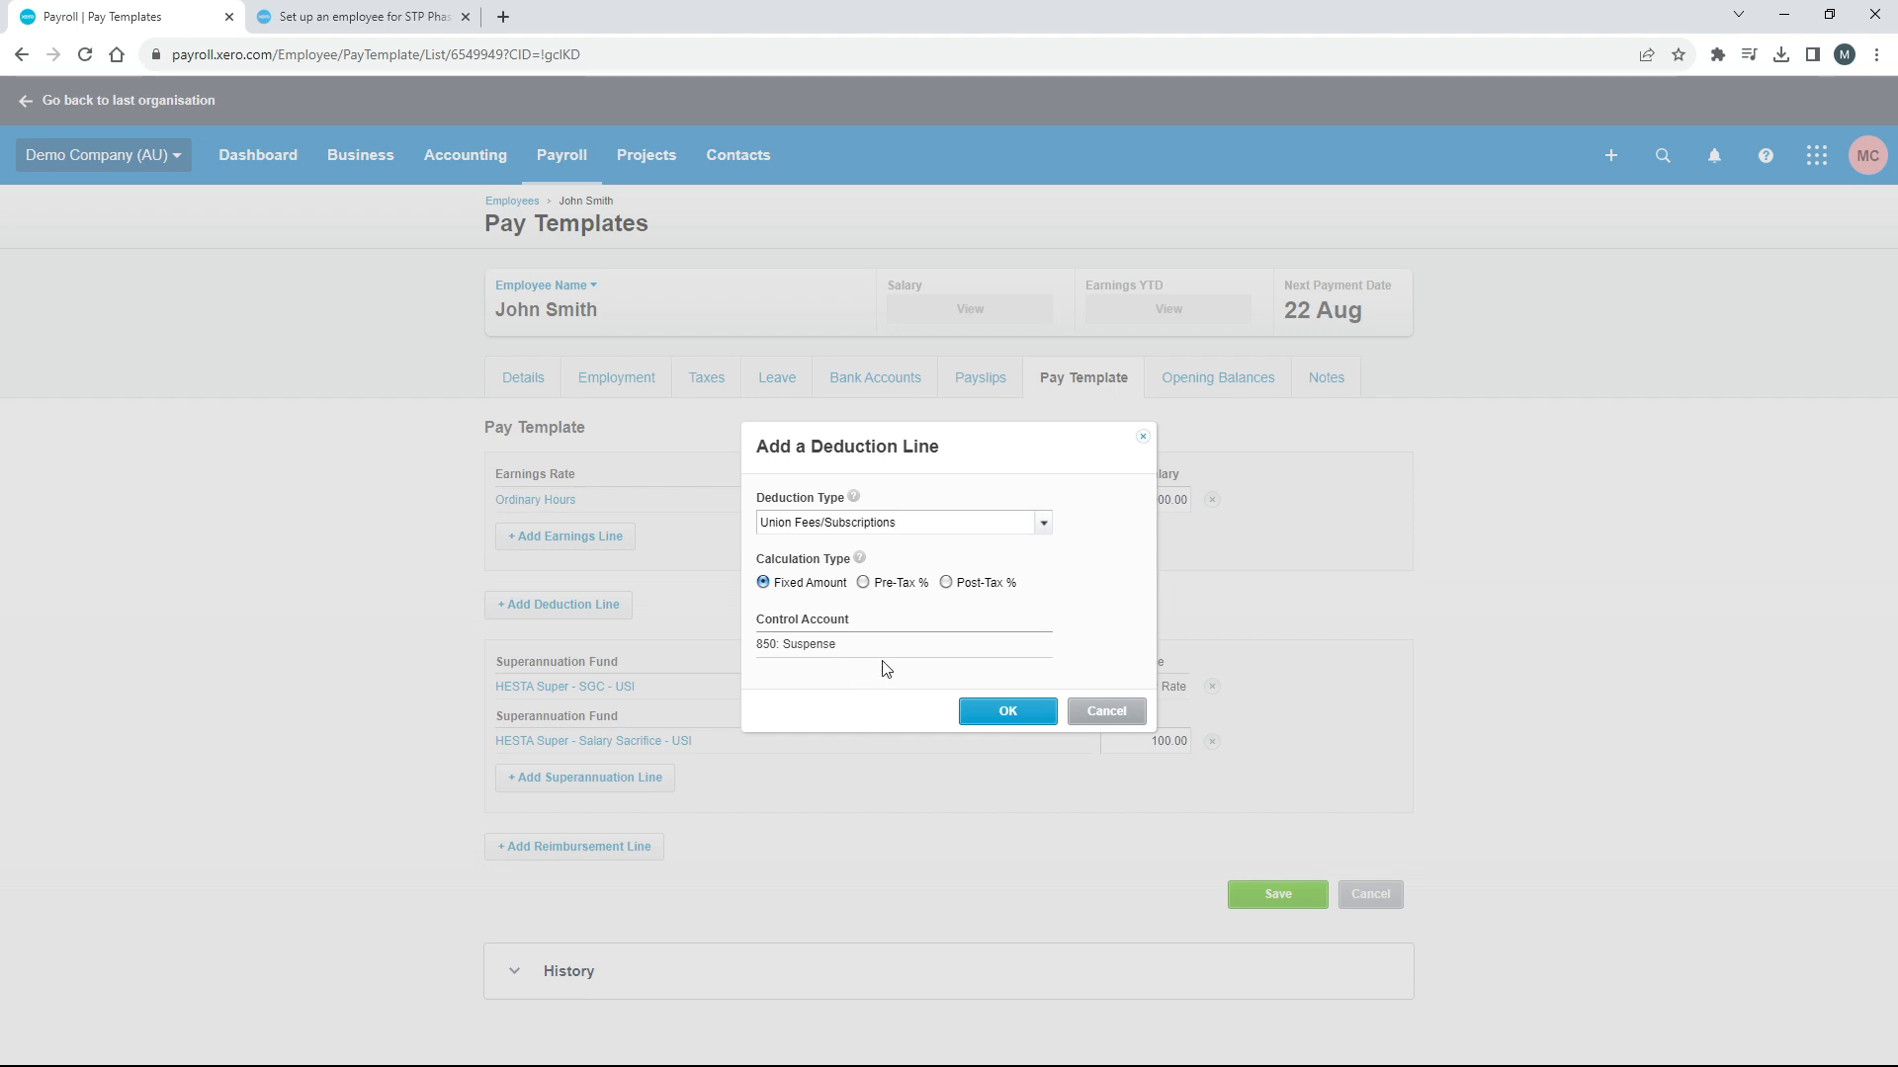
pyautogui.click(1006, 712)
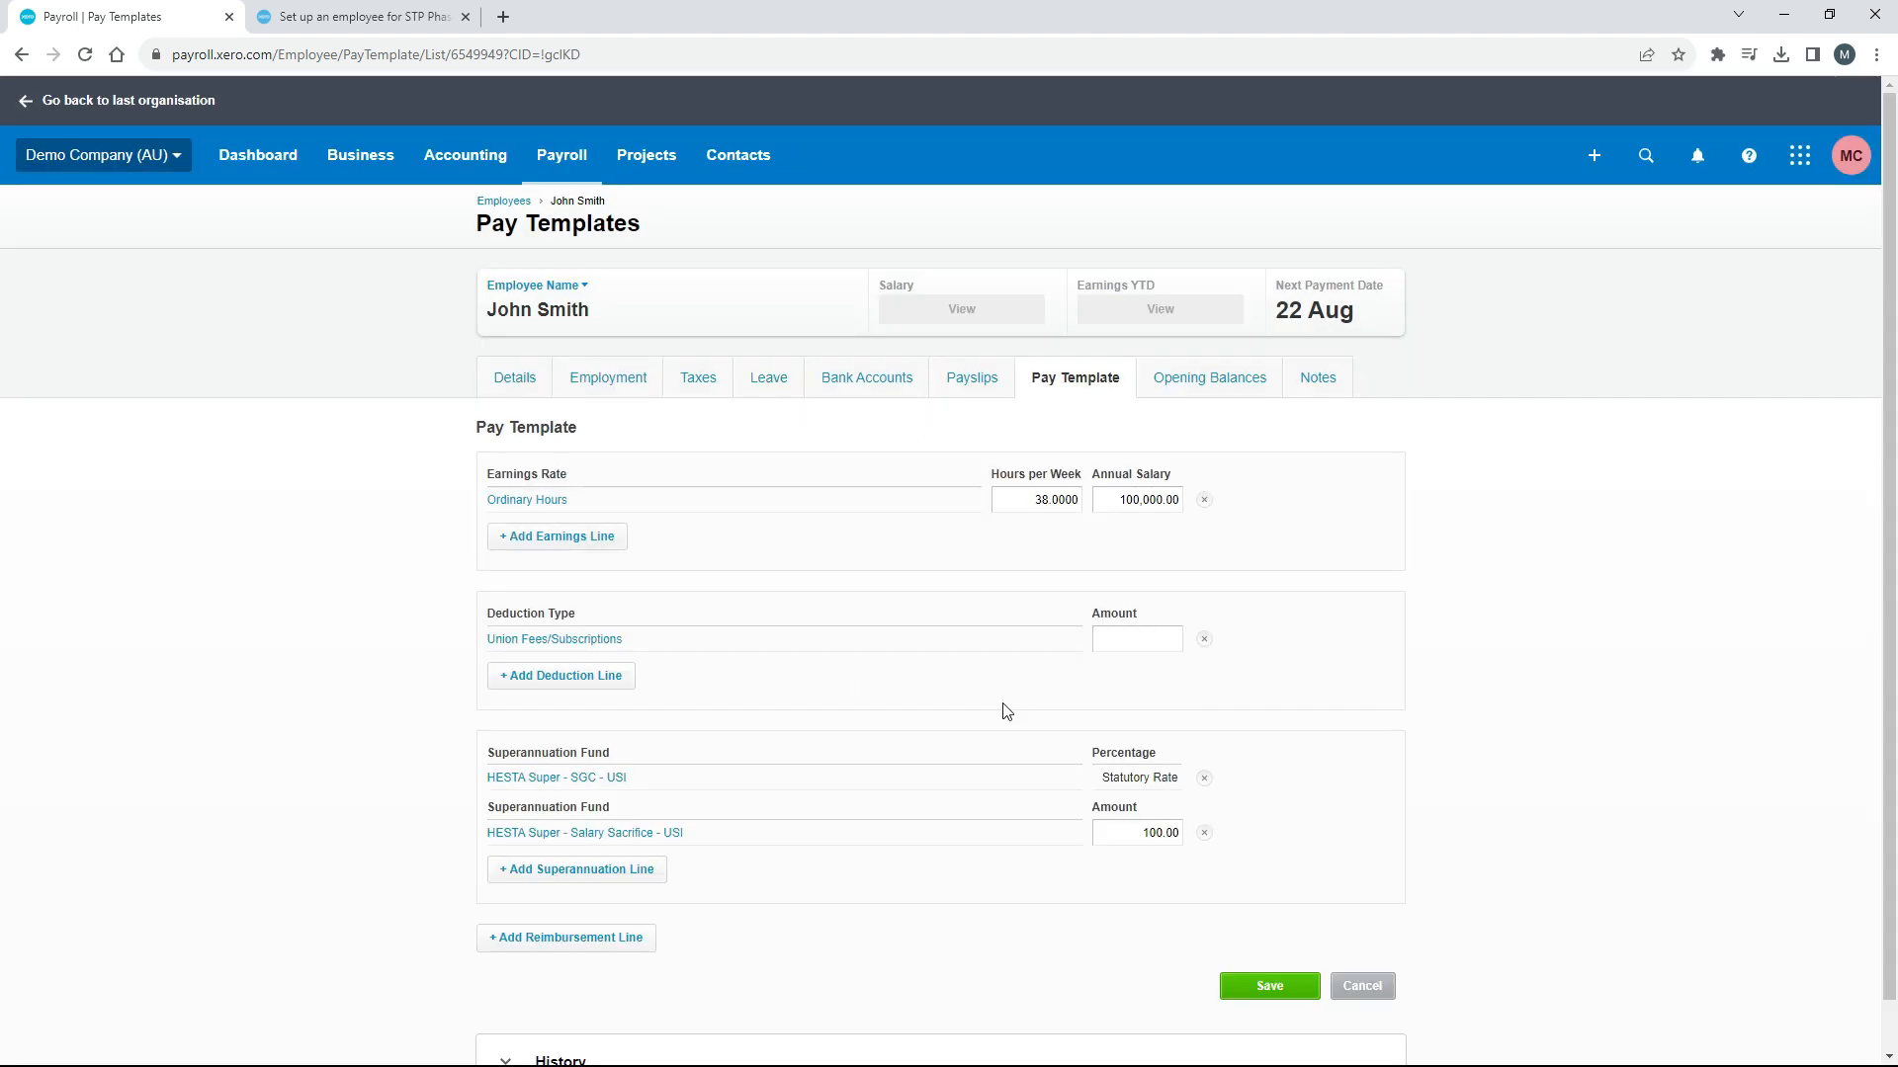
pyautogui.click(1142, 632)
pyautogui.click(1146, 682)
pyautogui.click(1271, 988)
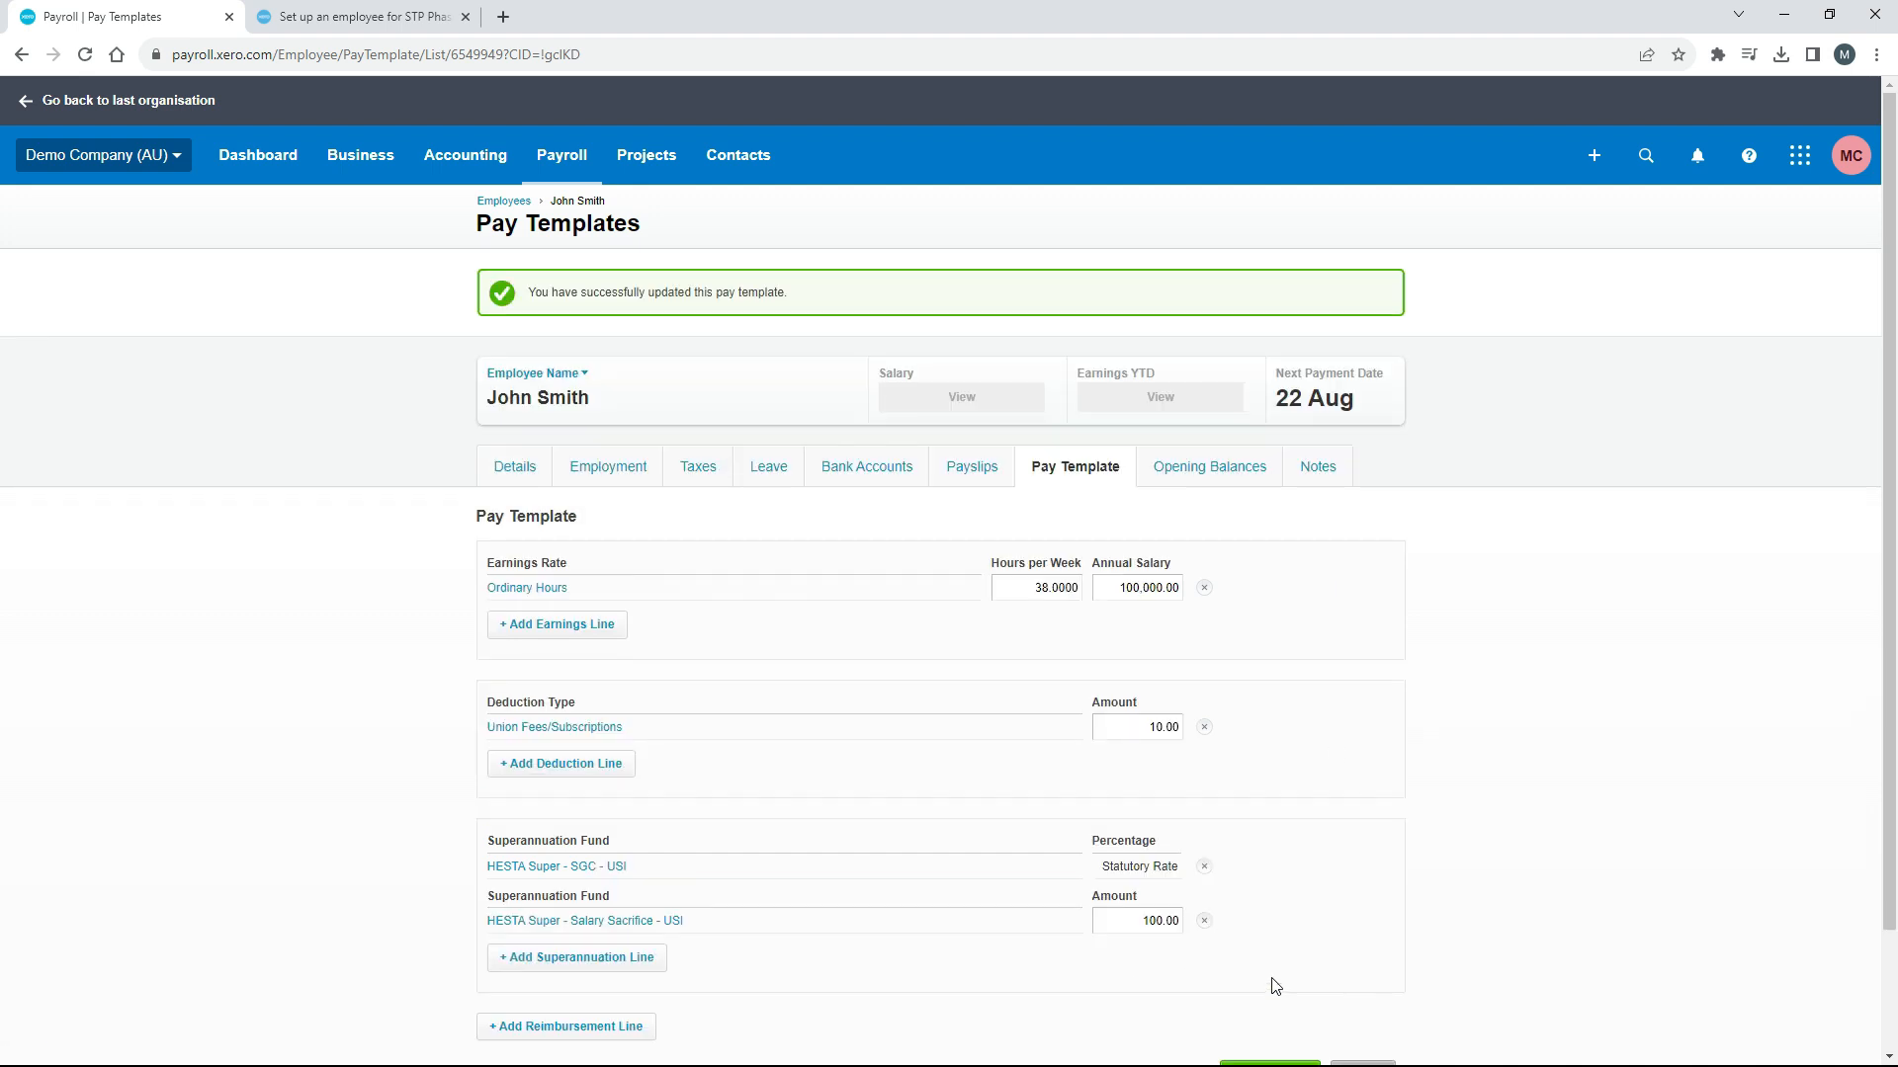
# Review the employee's opening balances options, and reveal the salary and year-to-date earnings figures.
pyautogui.click(1227, 478)
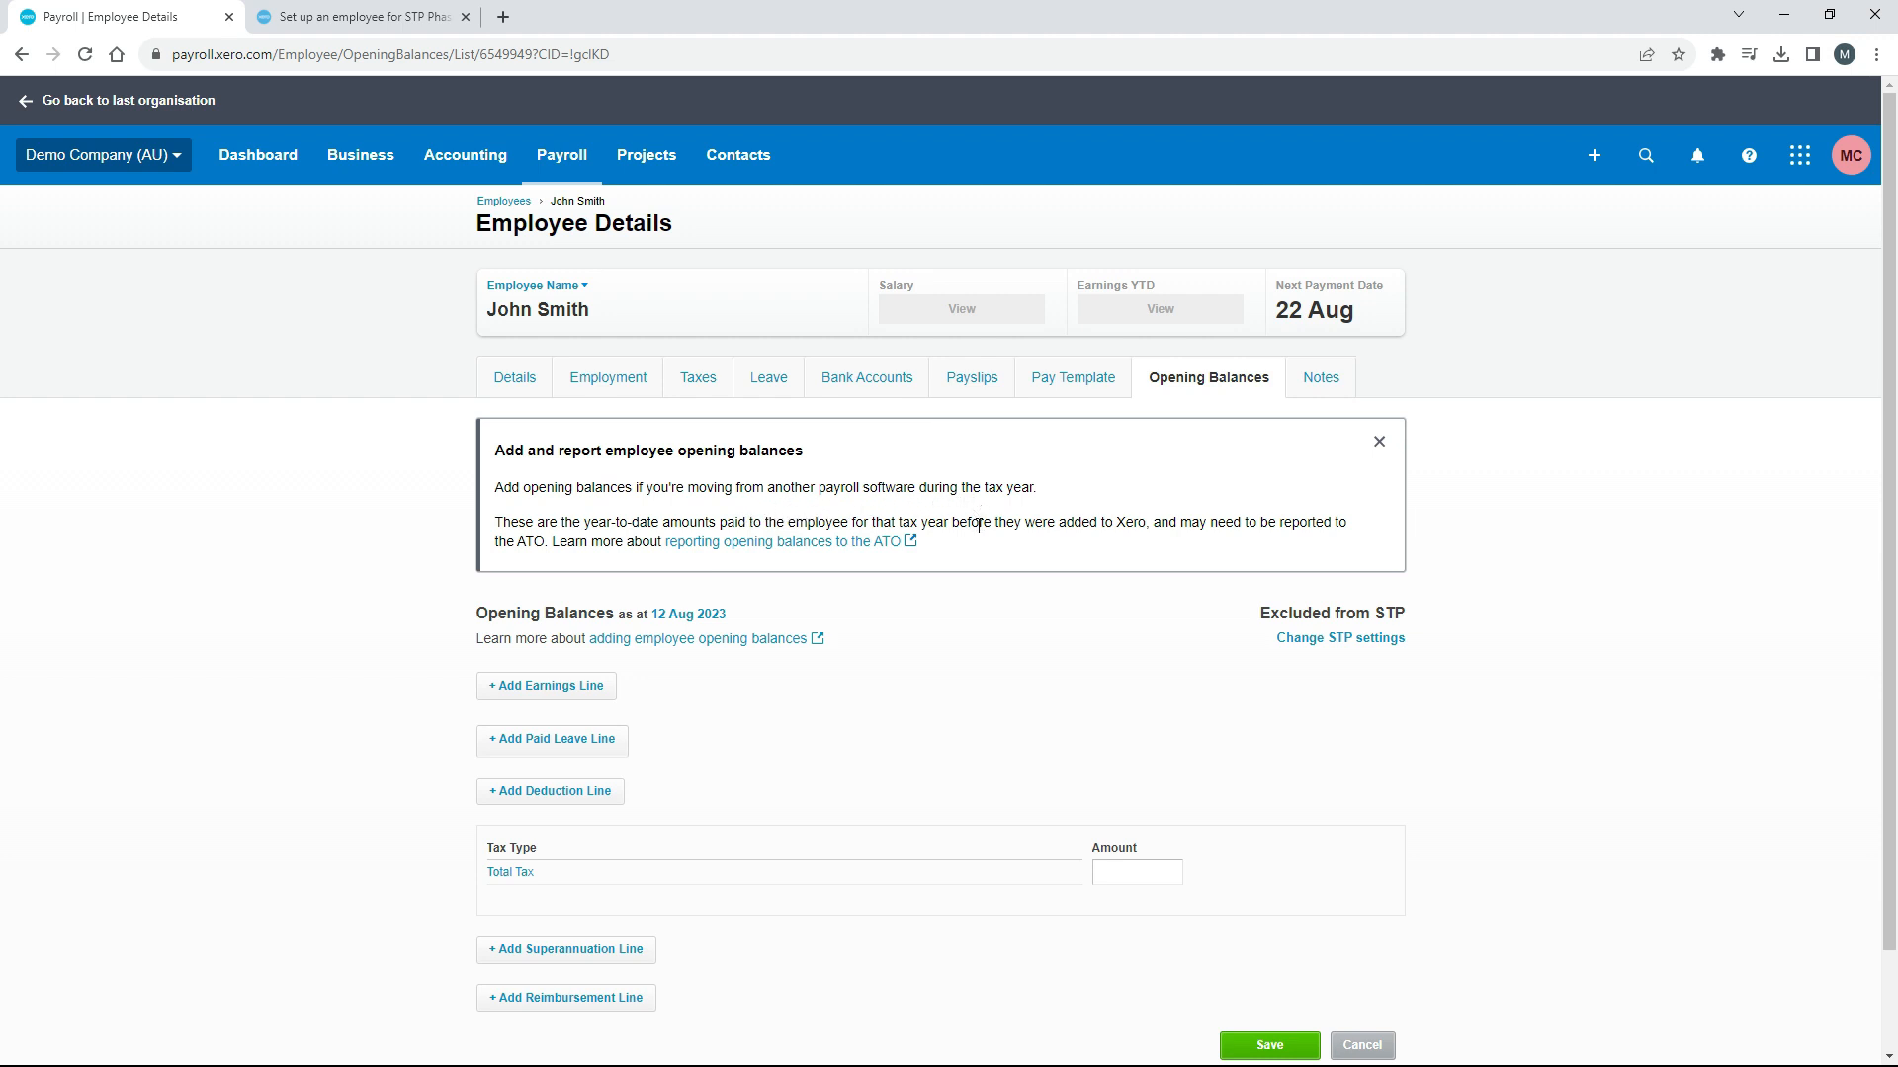
pyautogui.scroll(-1, 1889, 428)
pyautogui.scroll(-1, 1890, 428)
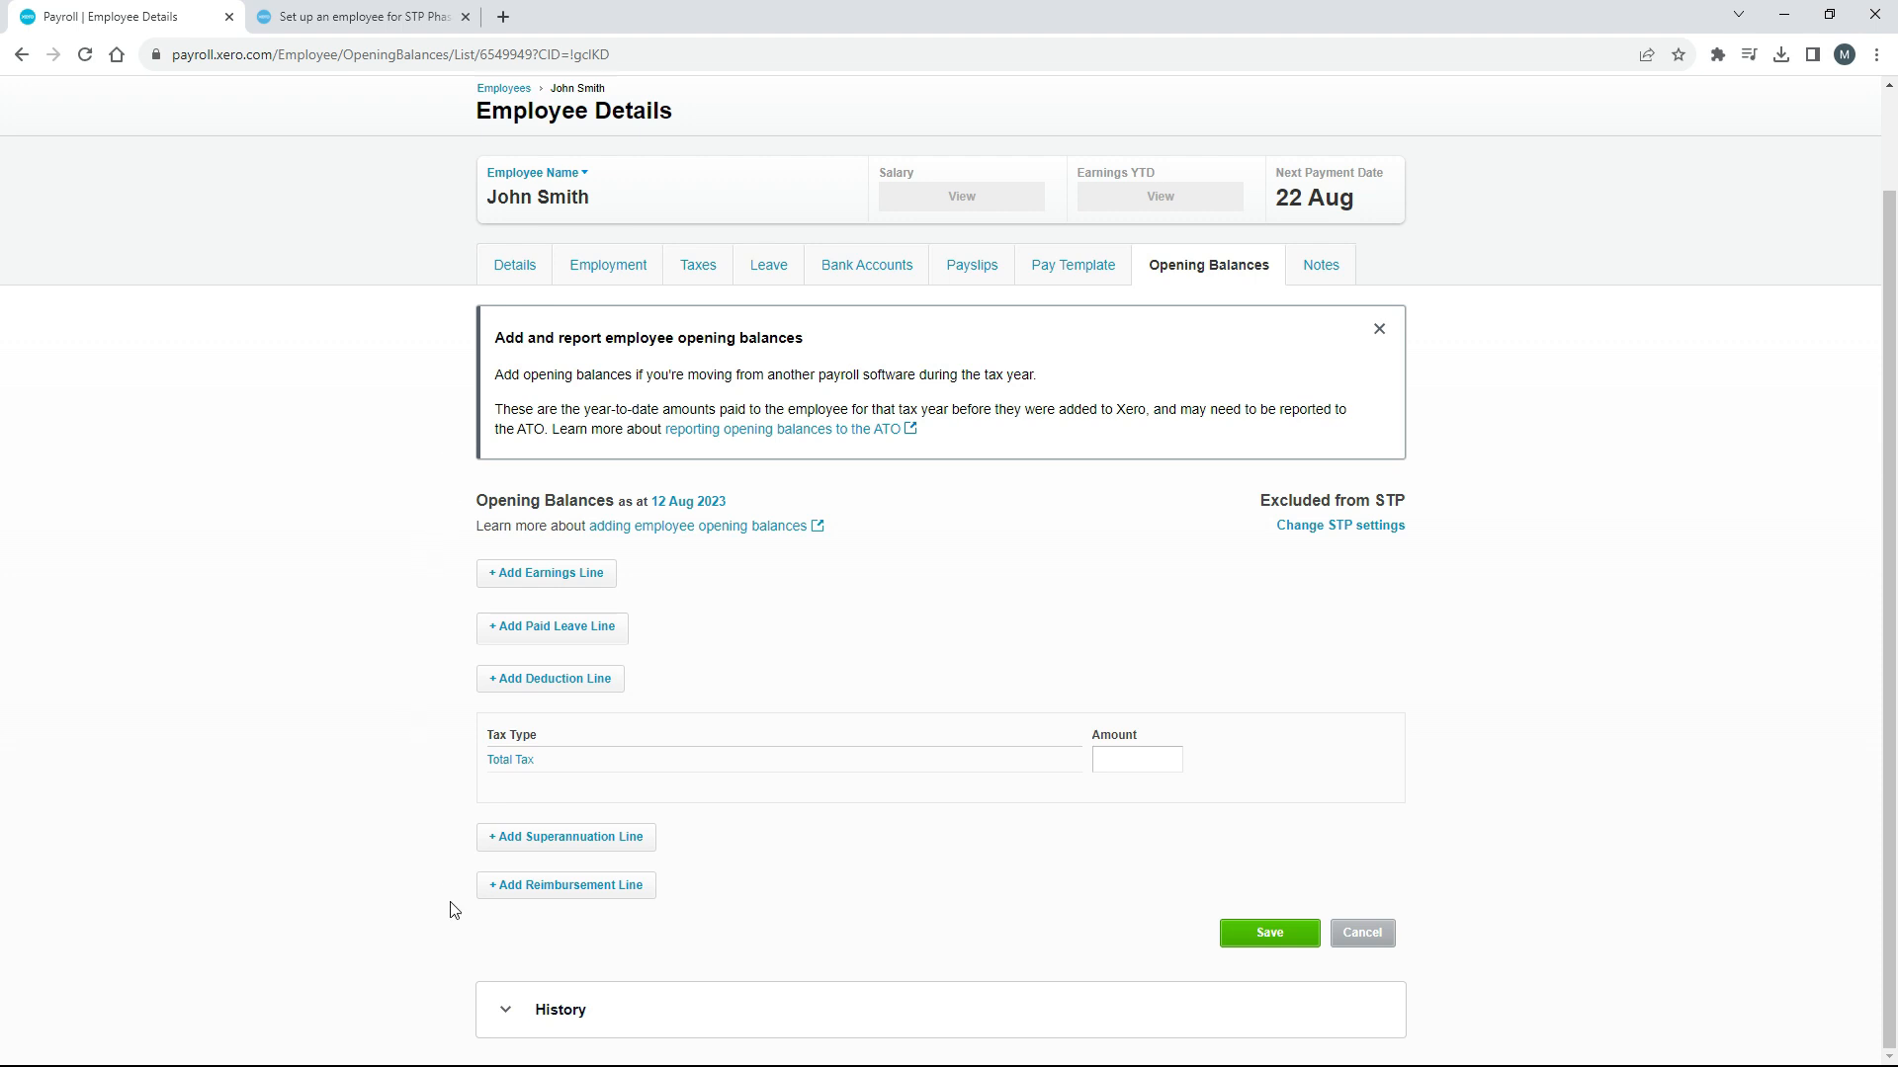
pyautogui.scroll(1, 1858, 573)
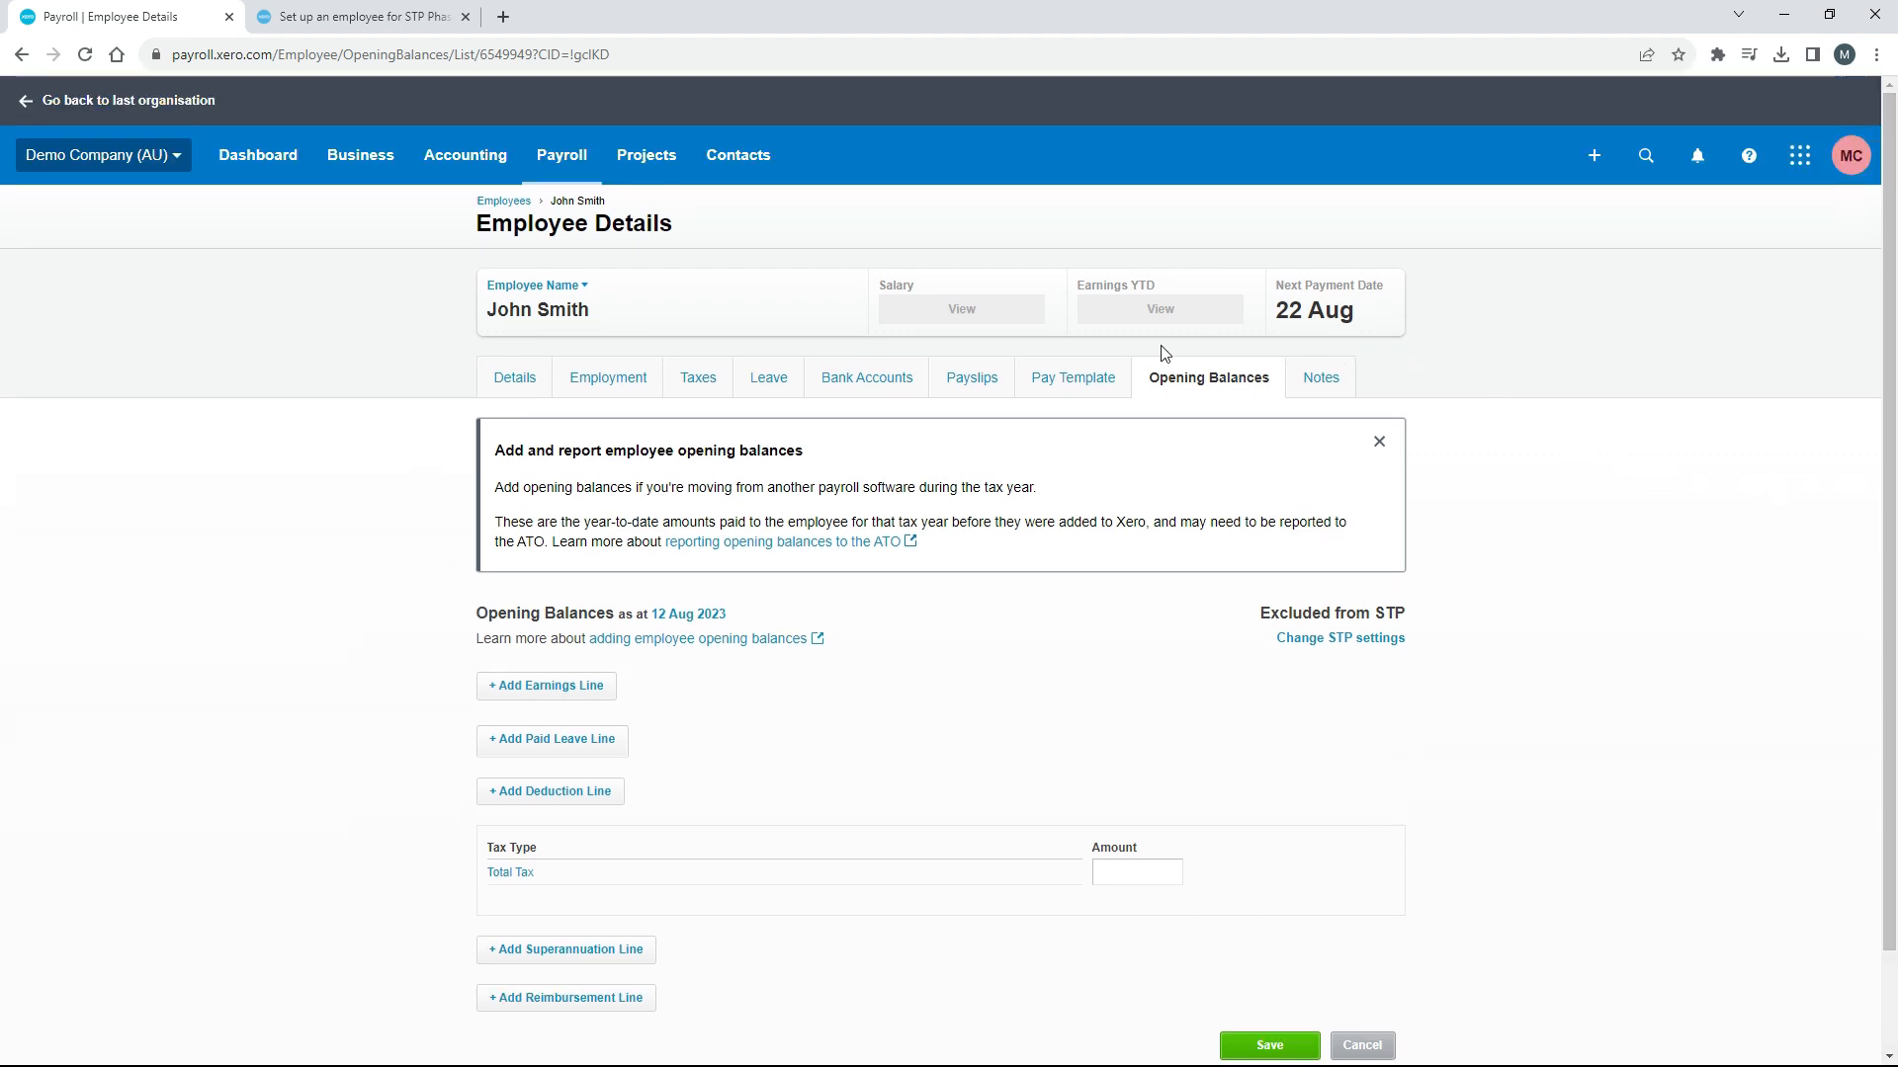
pyautogui.moveTo(934, 331)
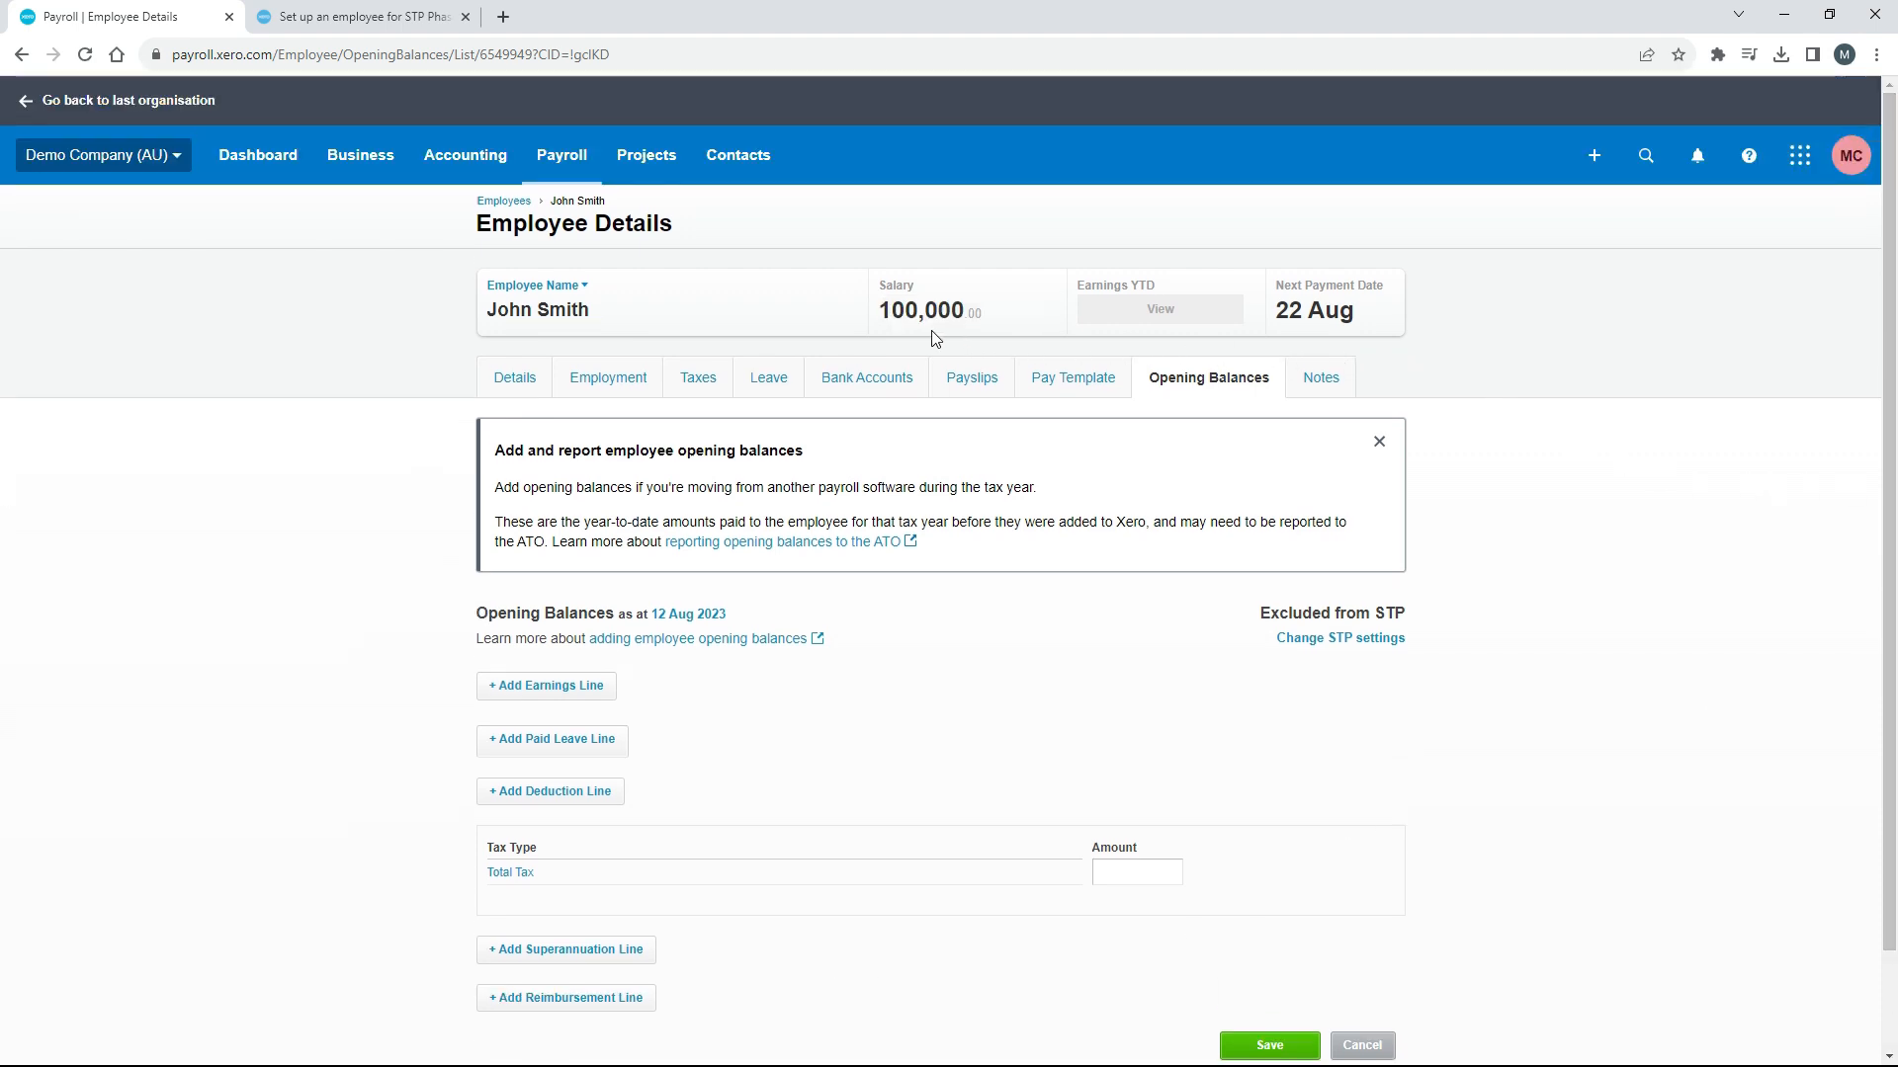
pyautogui.moveTo(1130, 325)
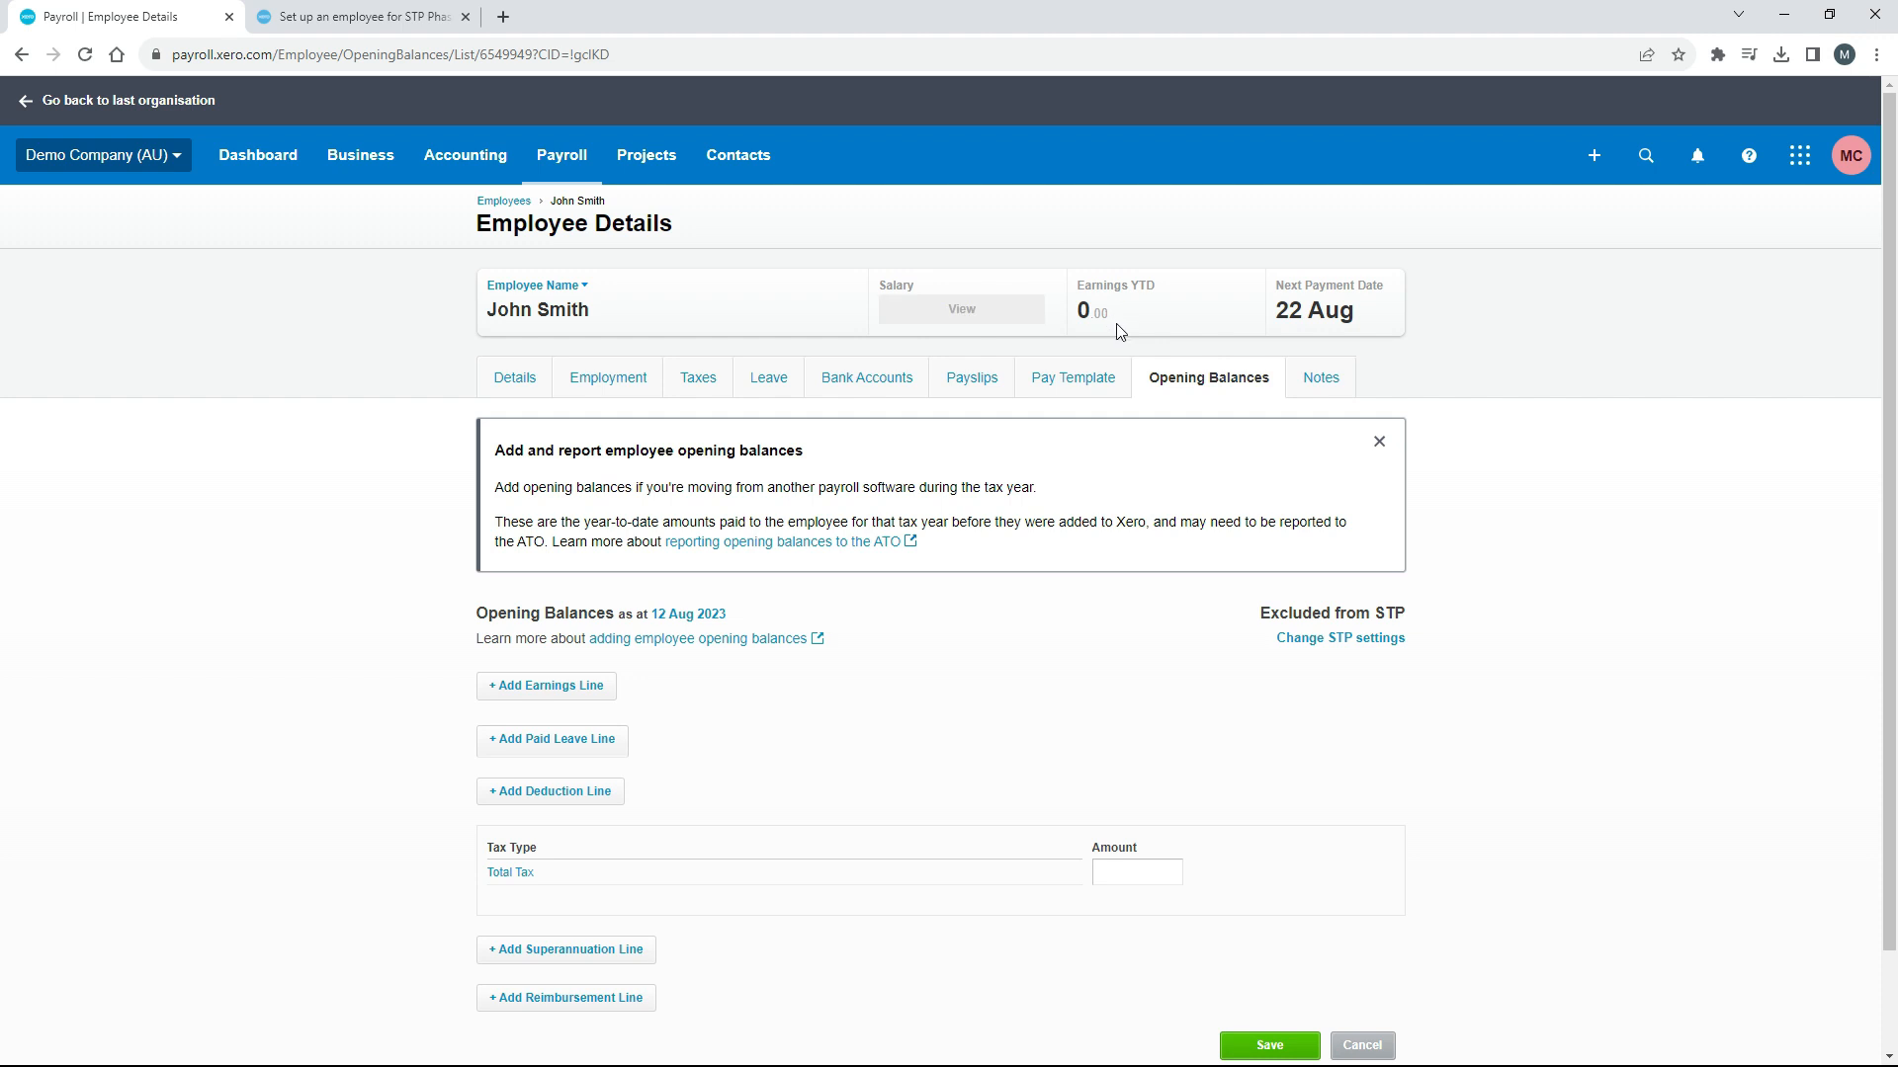
# Return to the employees list, select the new employee as for a Xero Me invitation, and clear the selection.
pyautogui.click(506, 201)
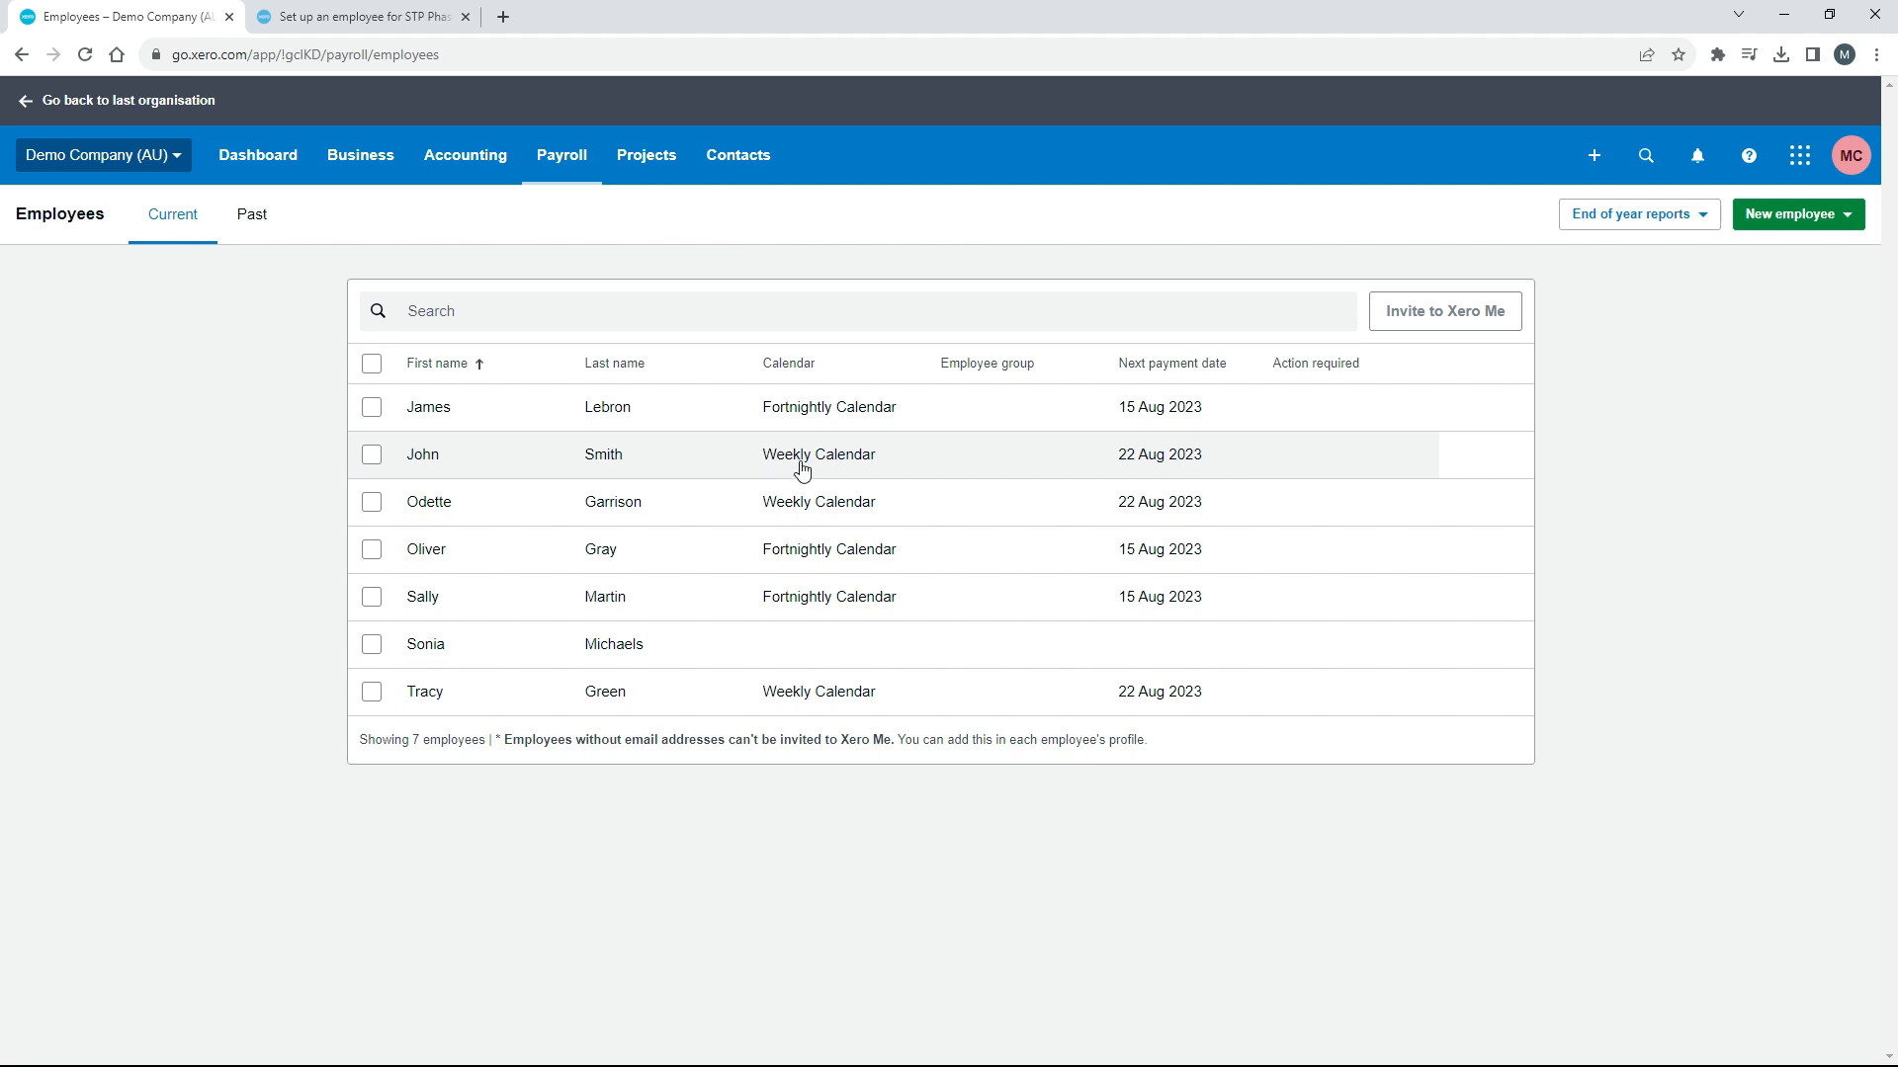
pyautogui.click(372, 457)
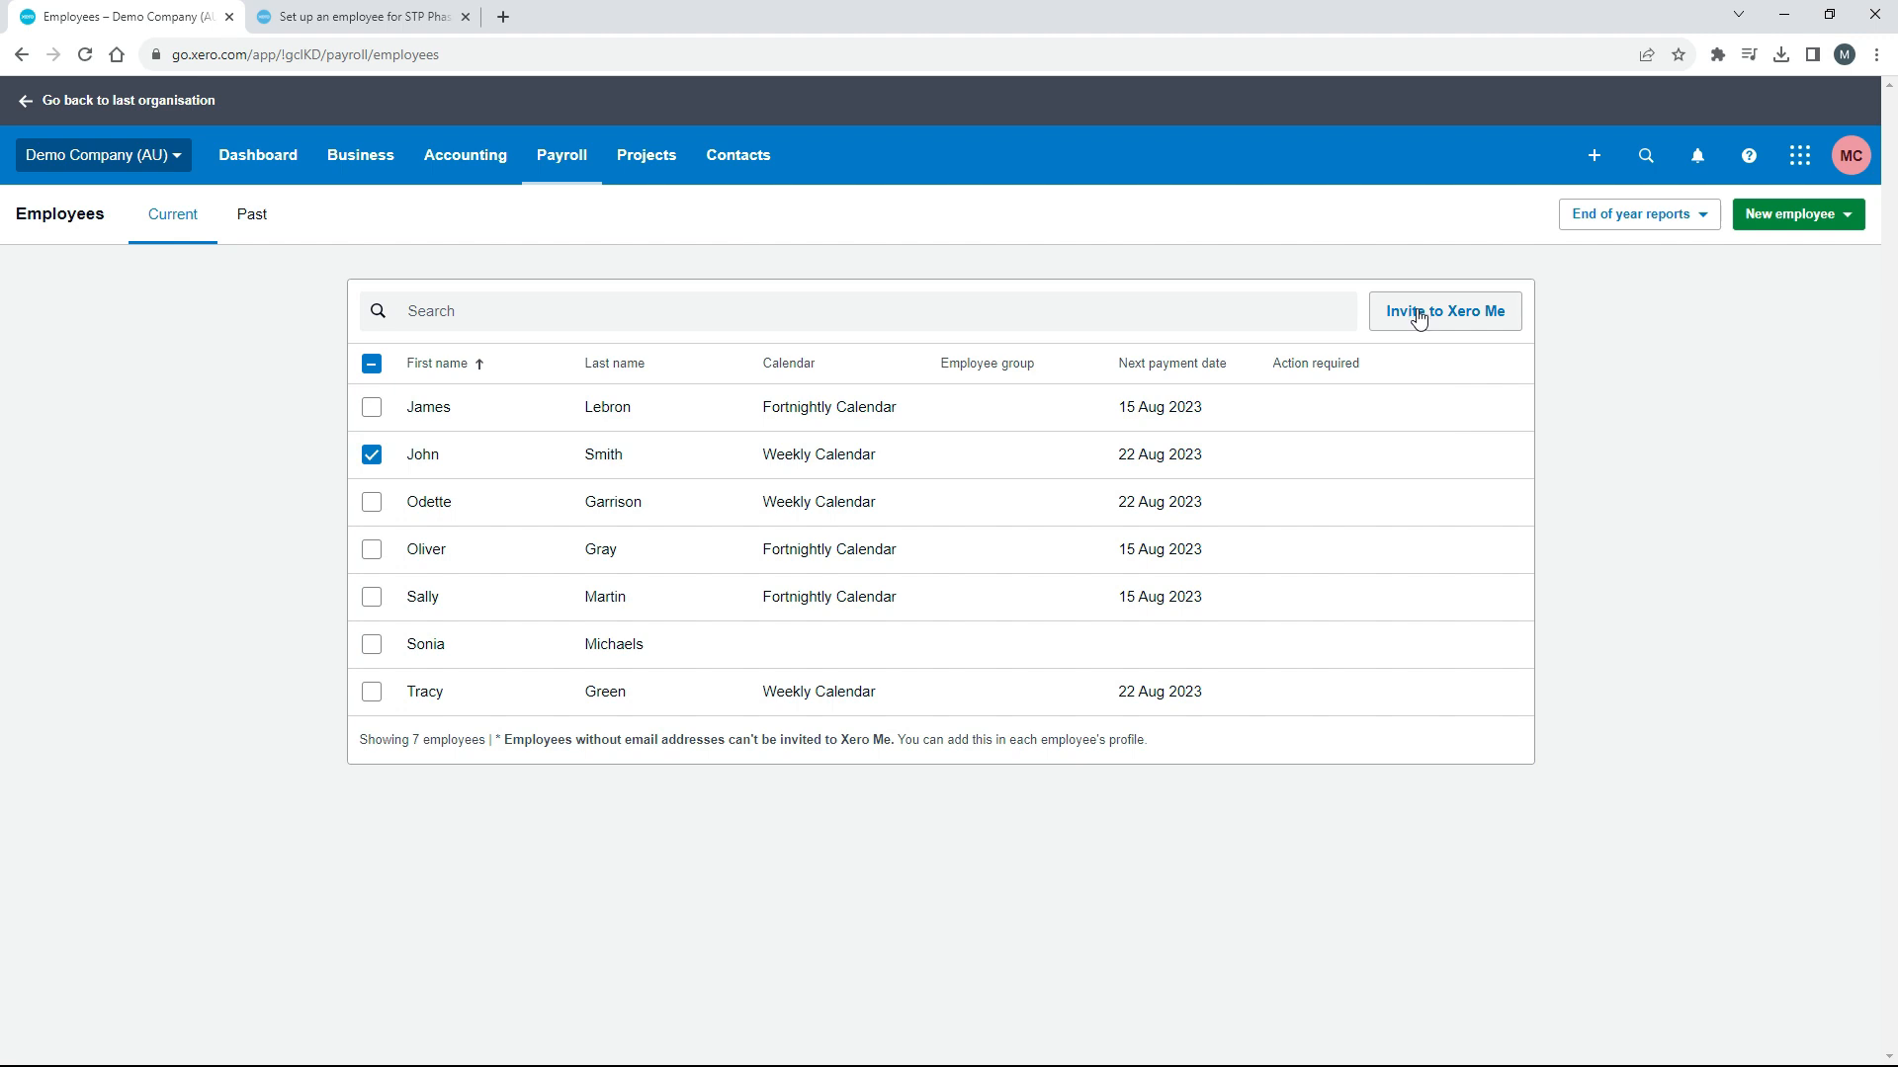
pyautogui.click(373, 457)
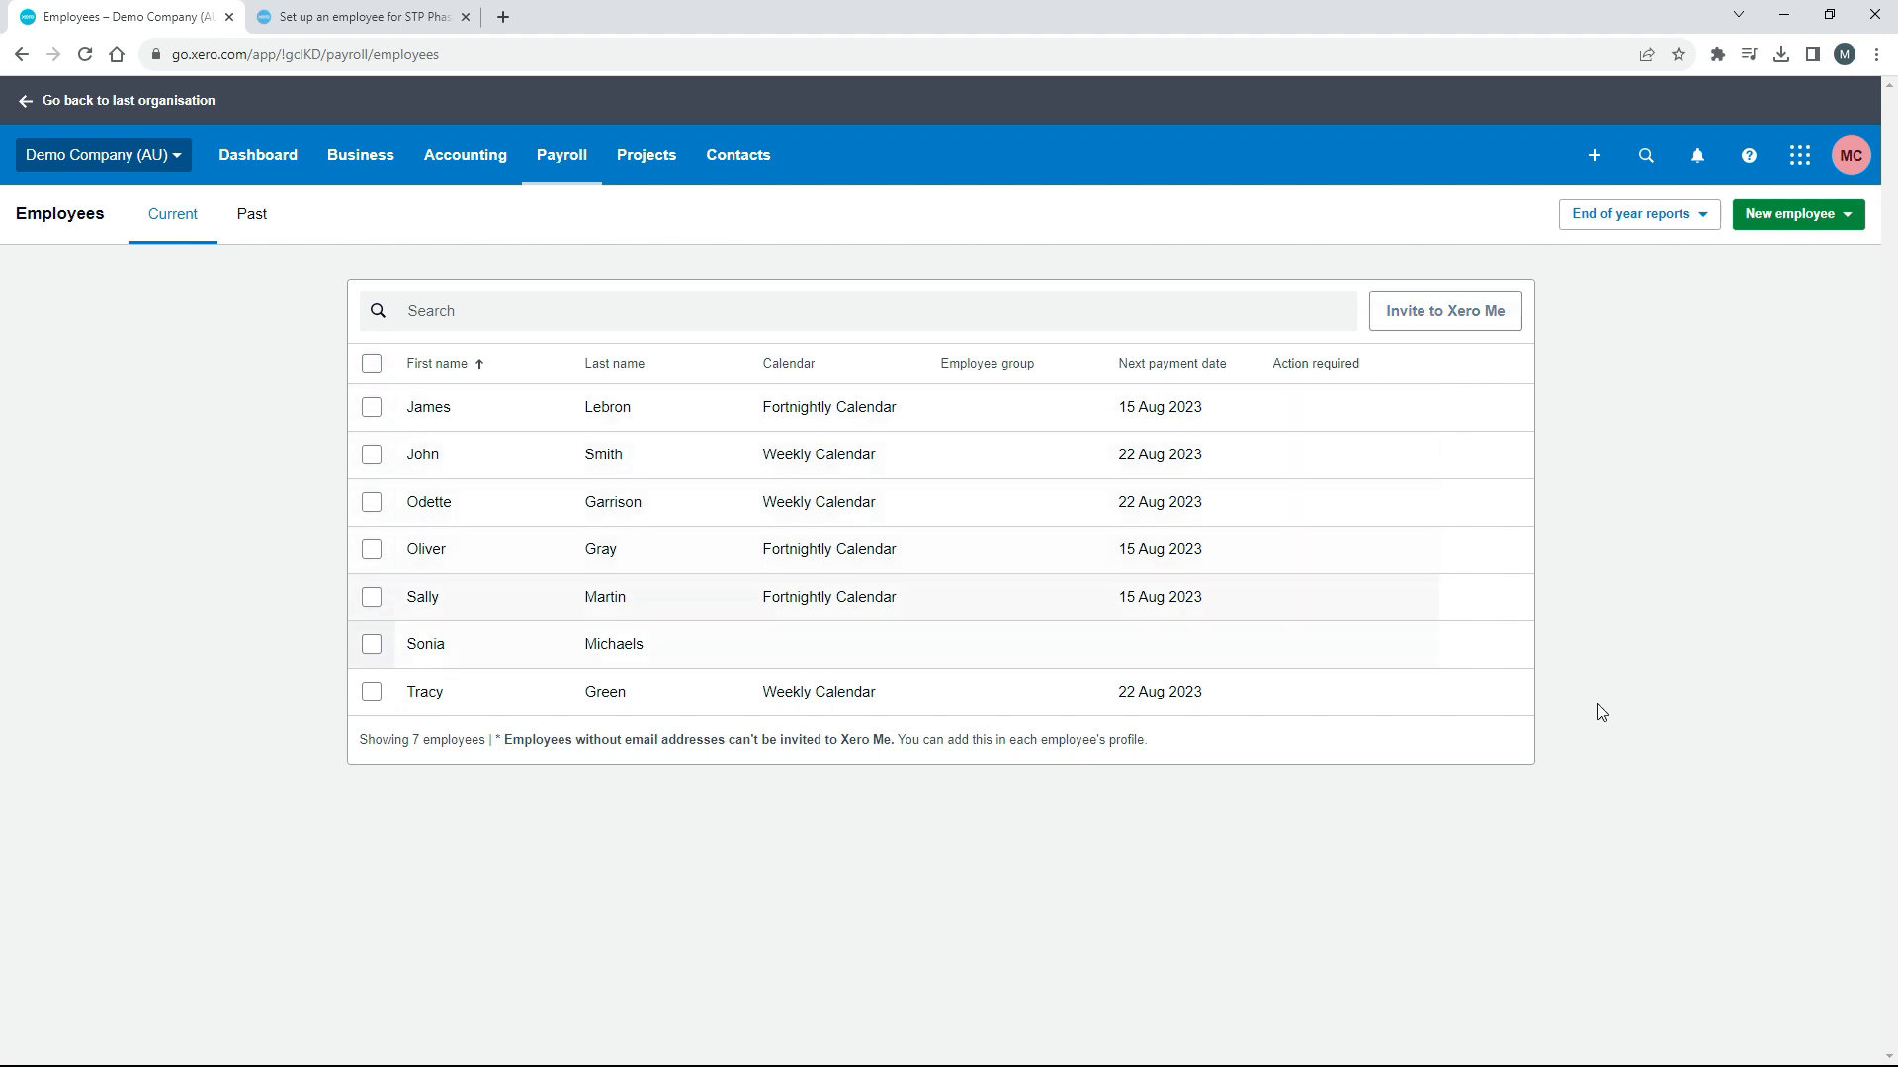